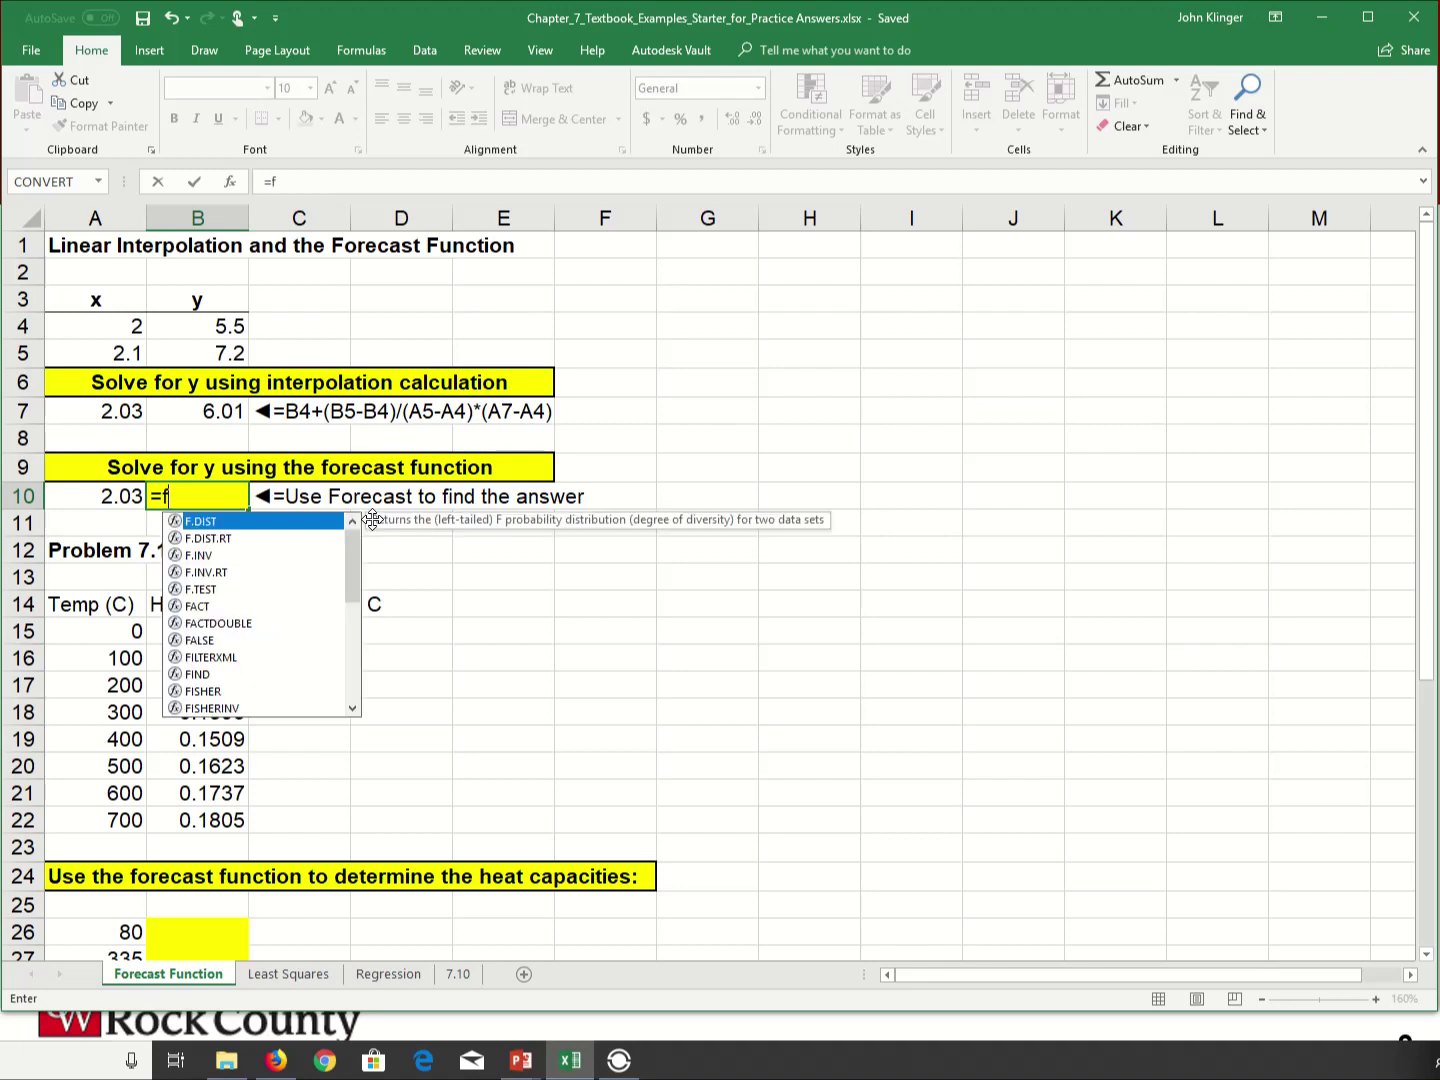
- Complete the formula =forecast(A10,B4:B5,A4:A5) in cell B10 to solve for y at x = 2.03
text(e)
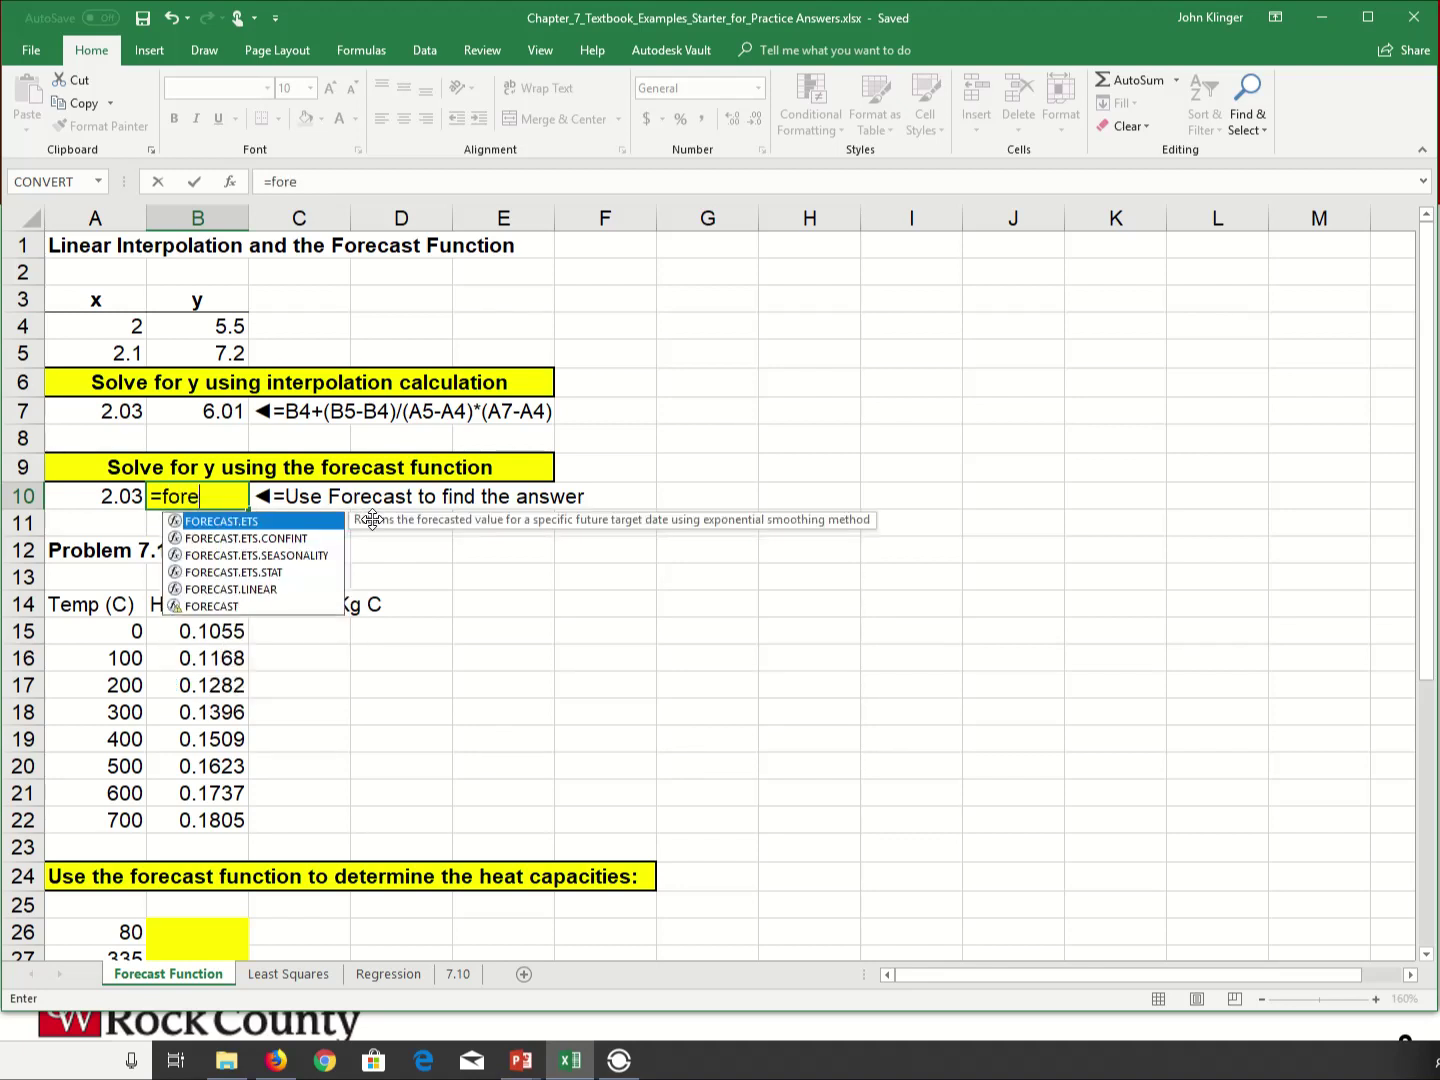
text(cast()
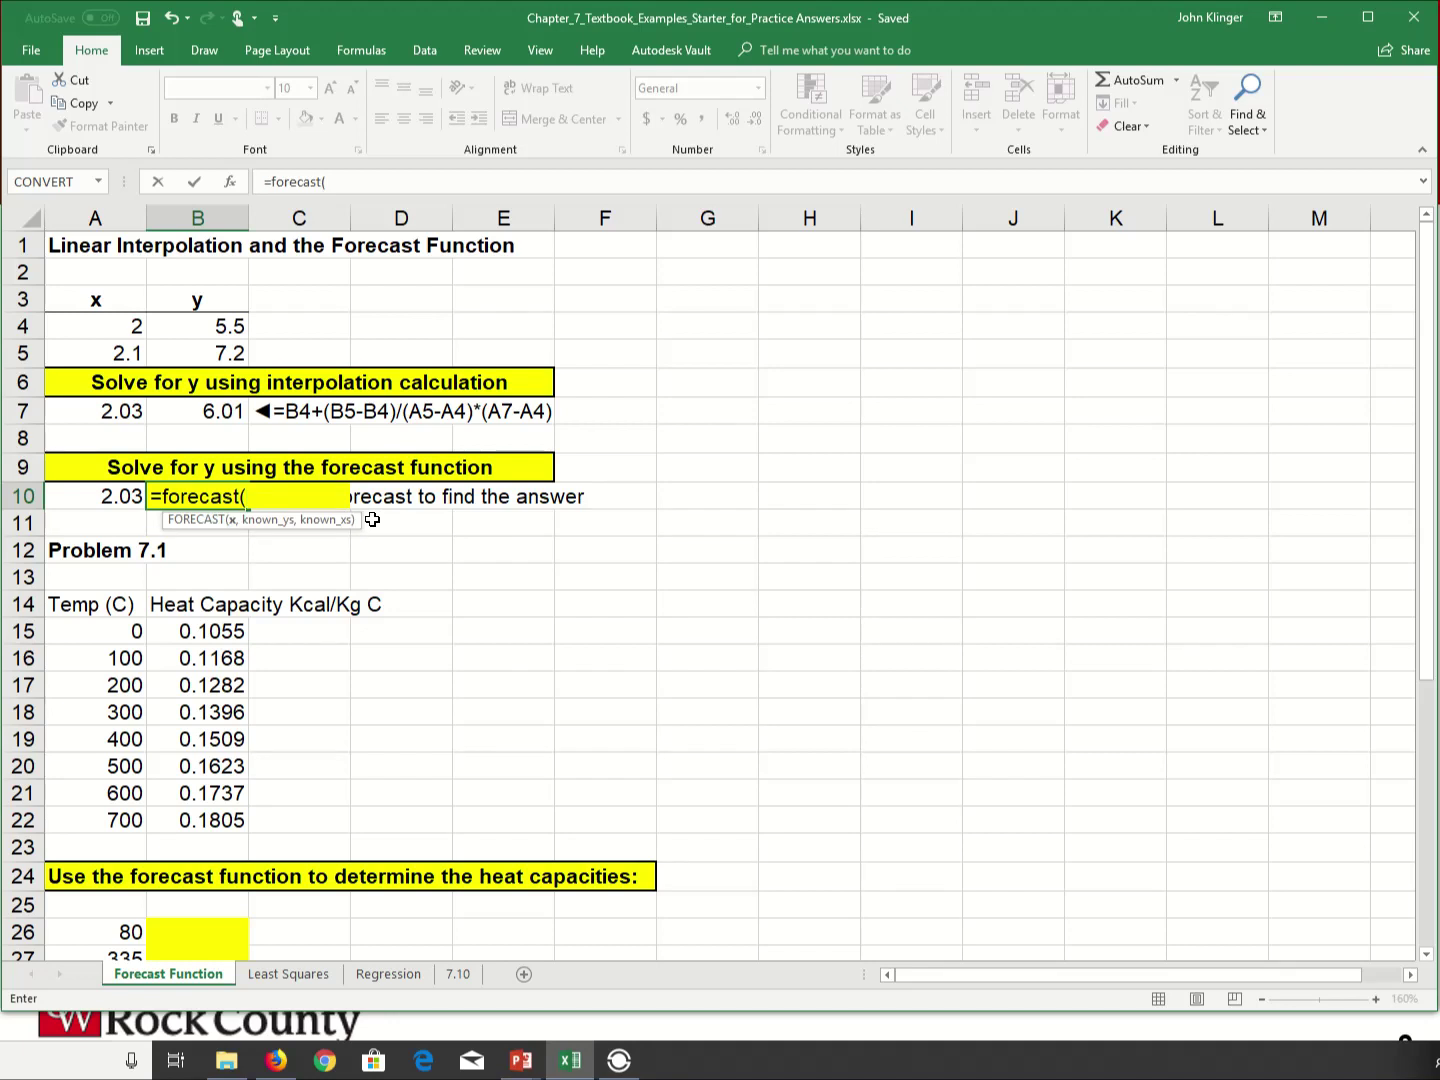
click(116, 496)
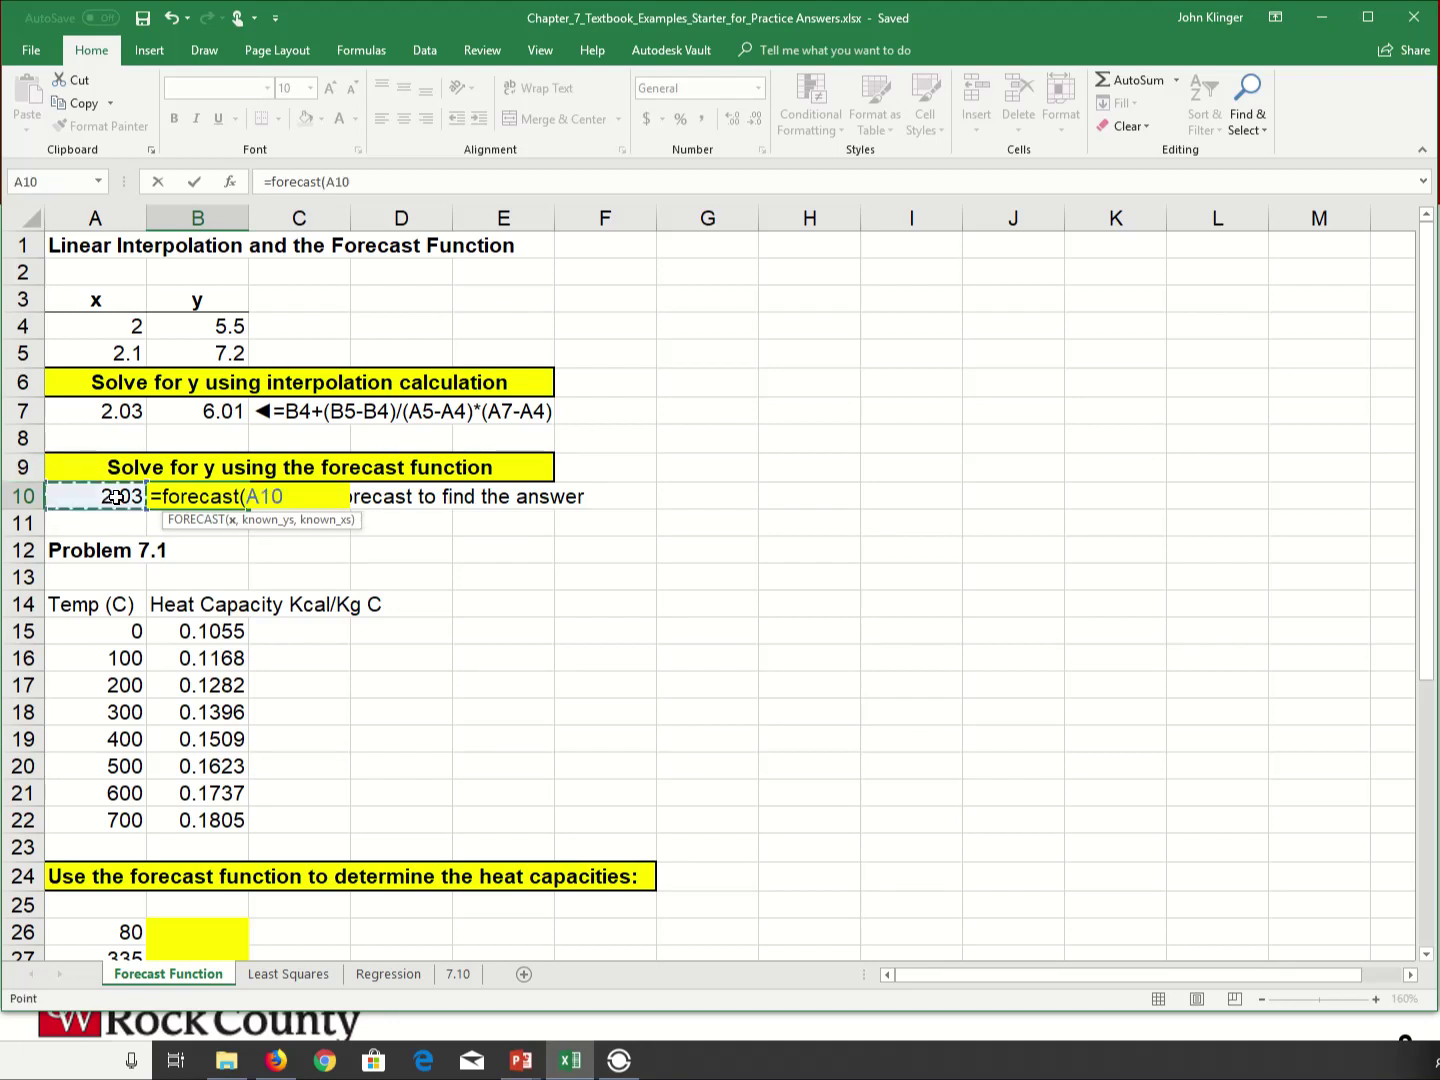
text(,)
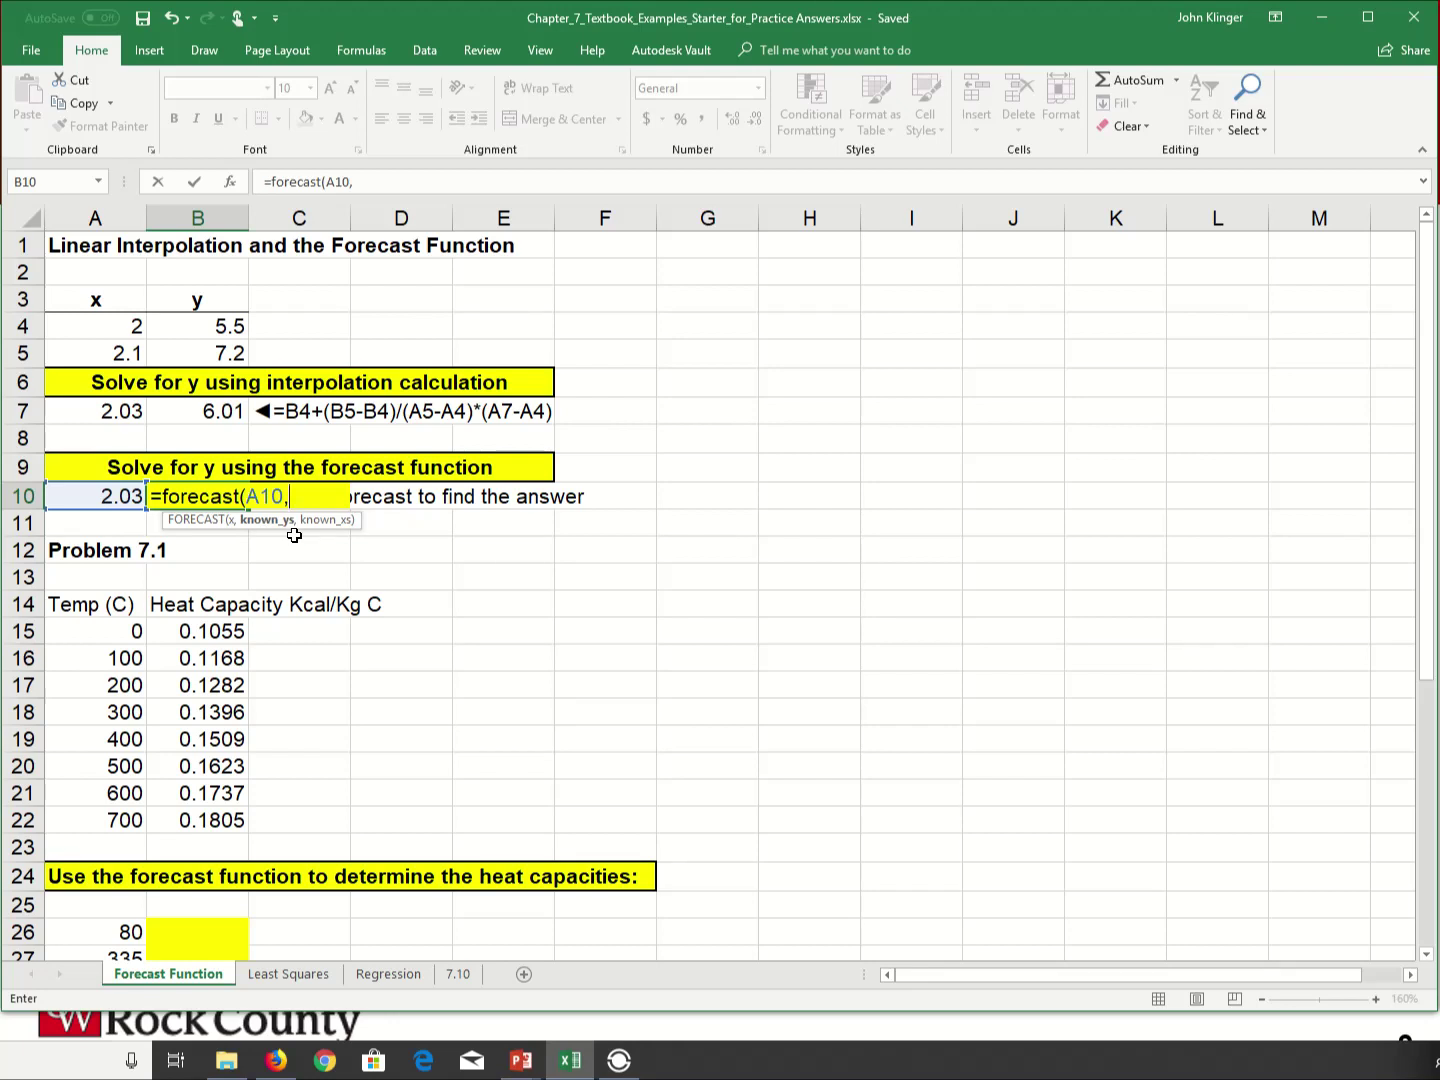
drag(238, 324, 238, 355)
text(,)
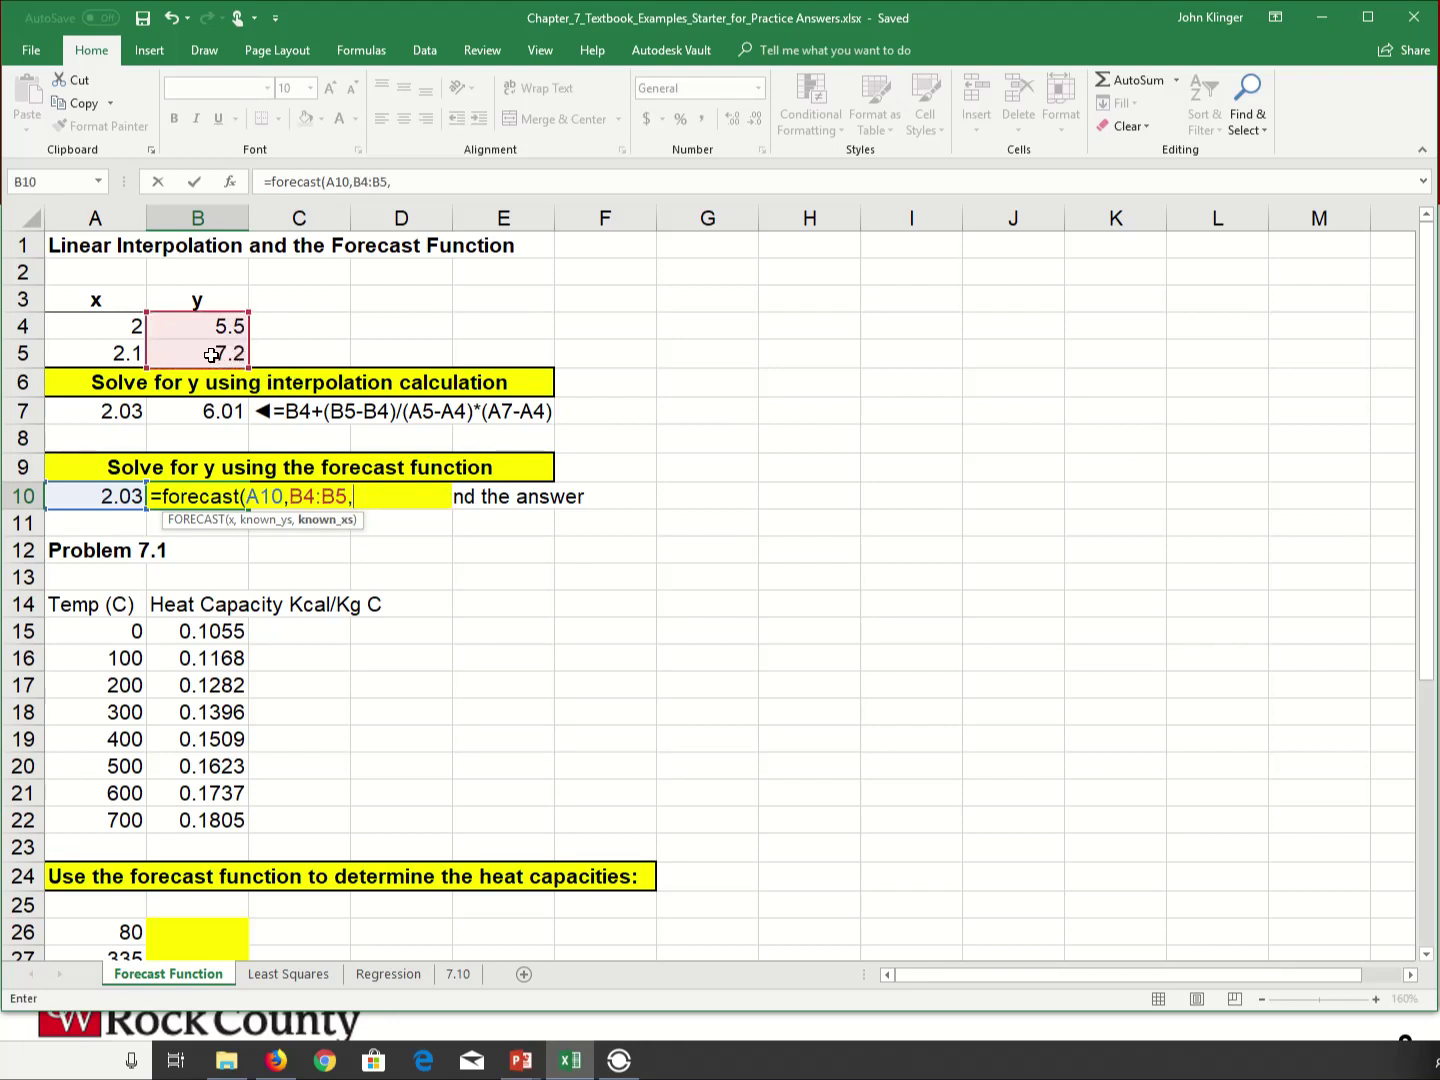
click(126, 326)
drag(126, 326, 123, 358)
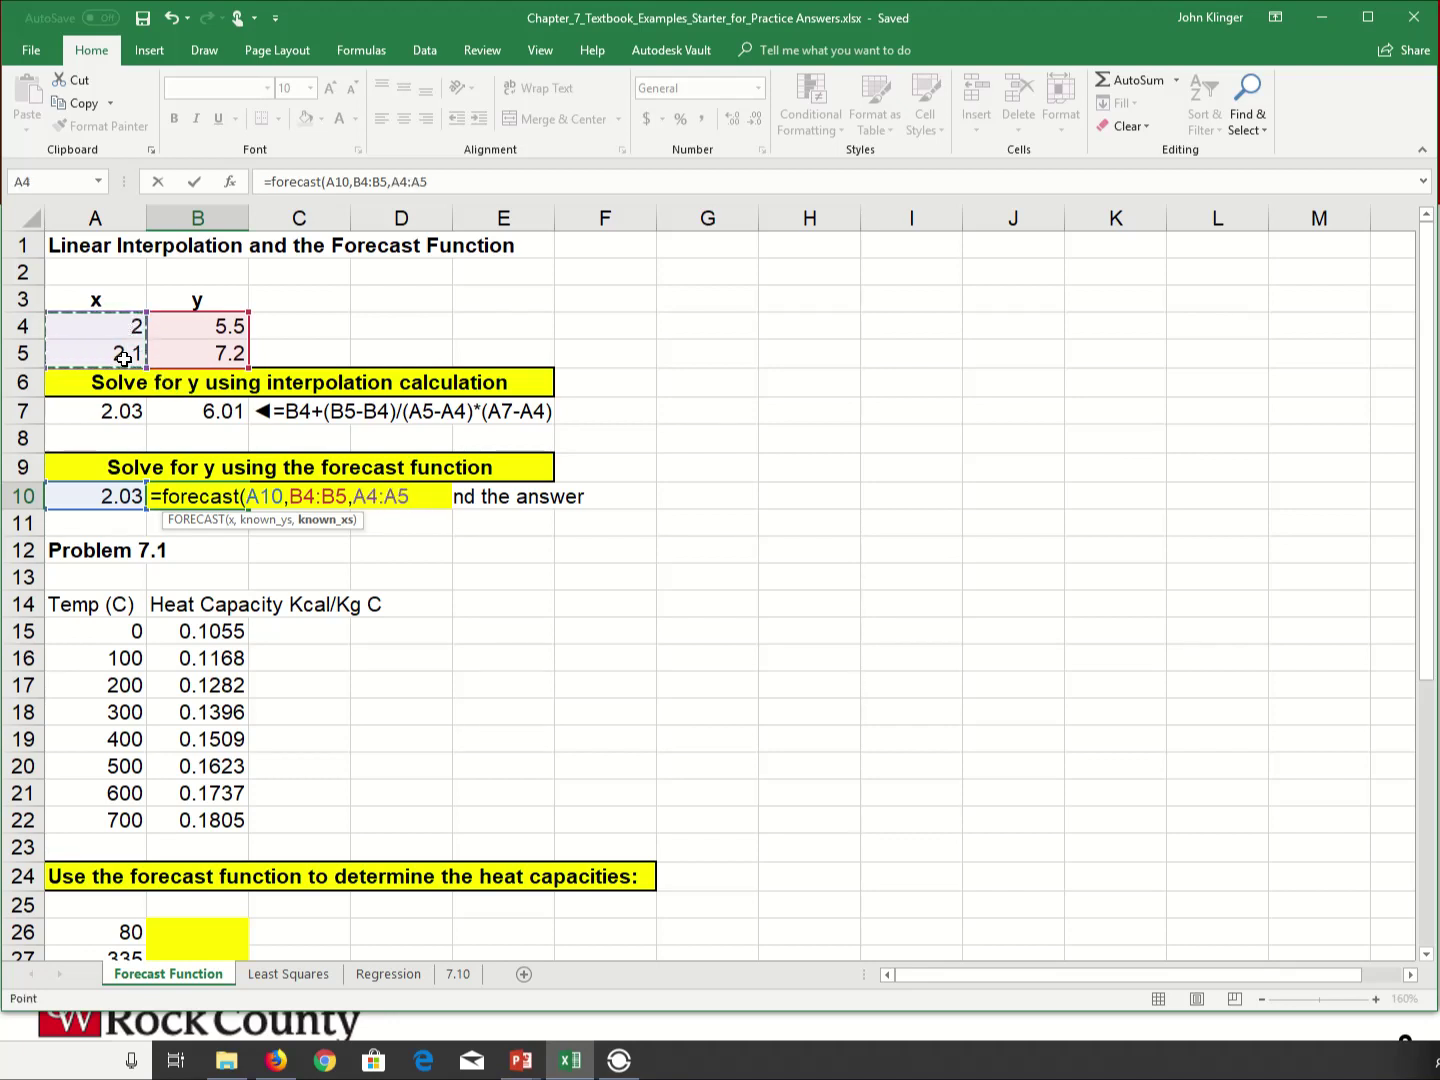
text())
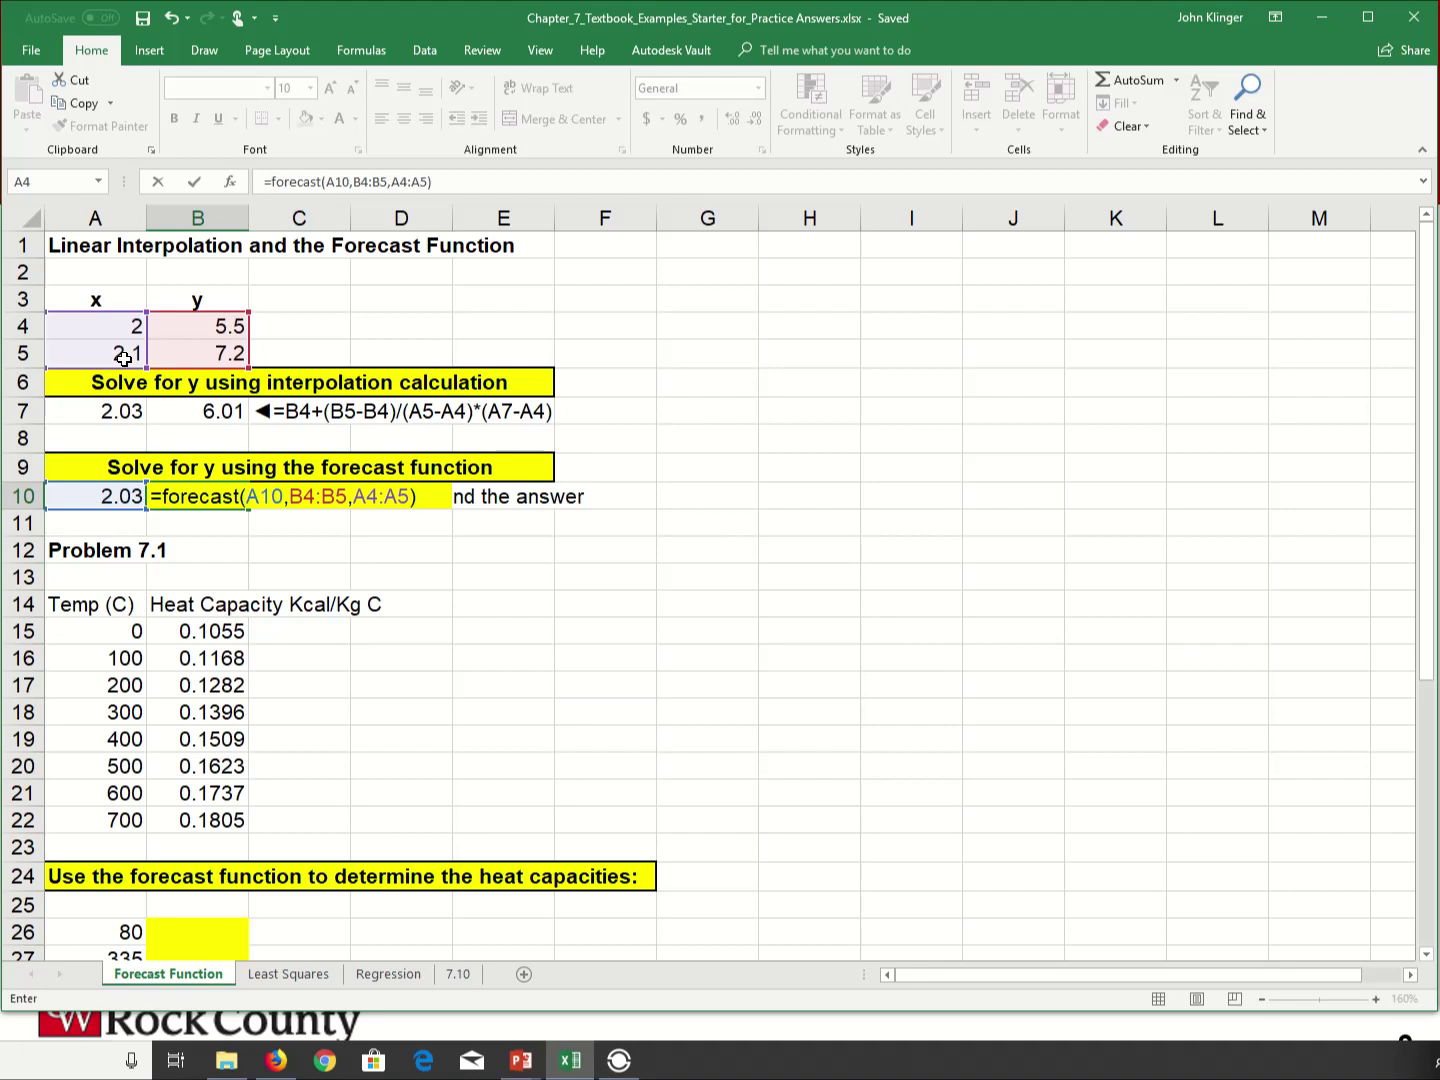
key(Return)
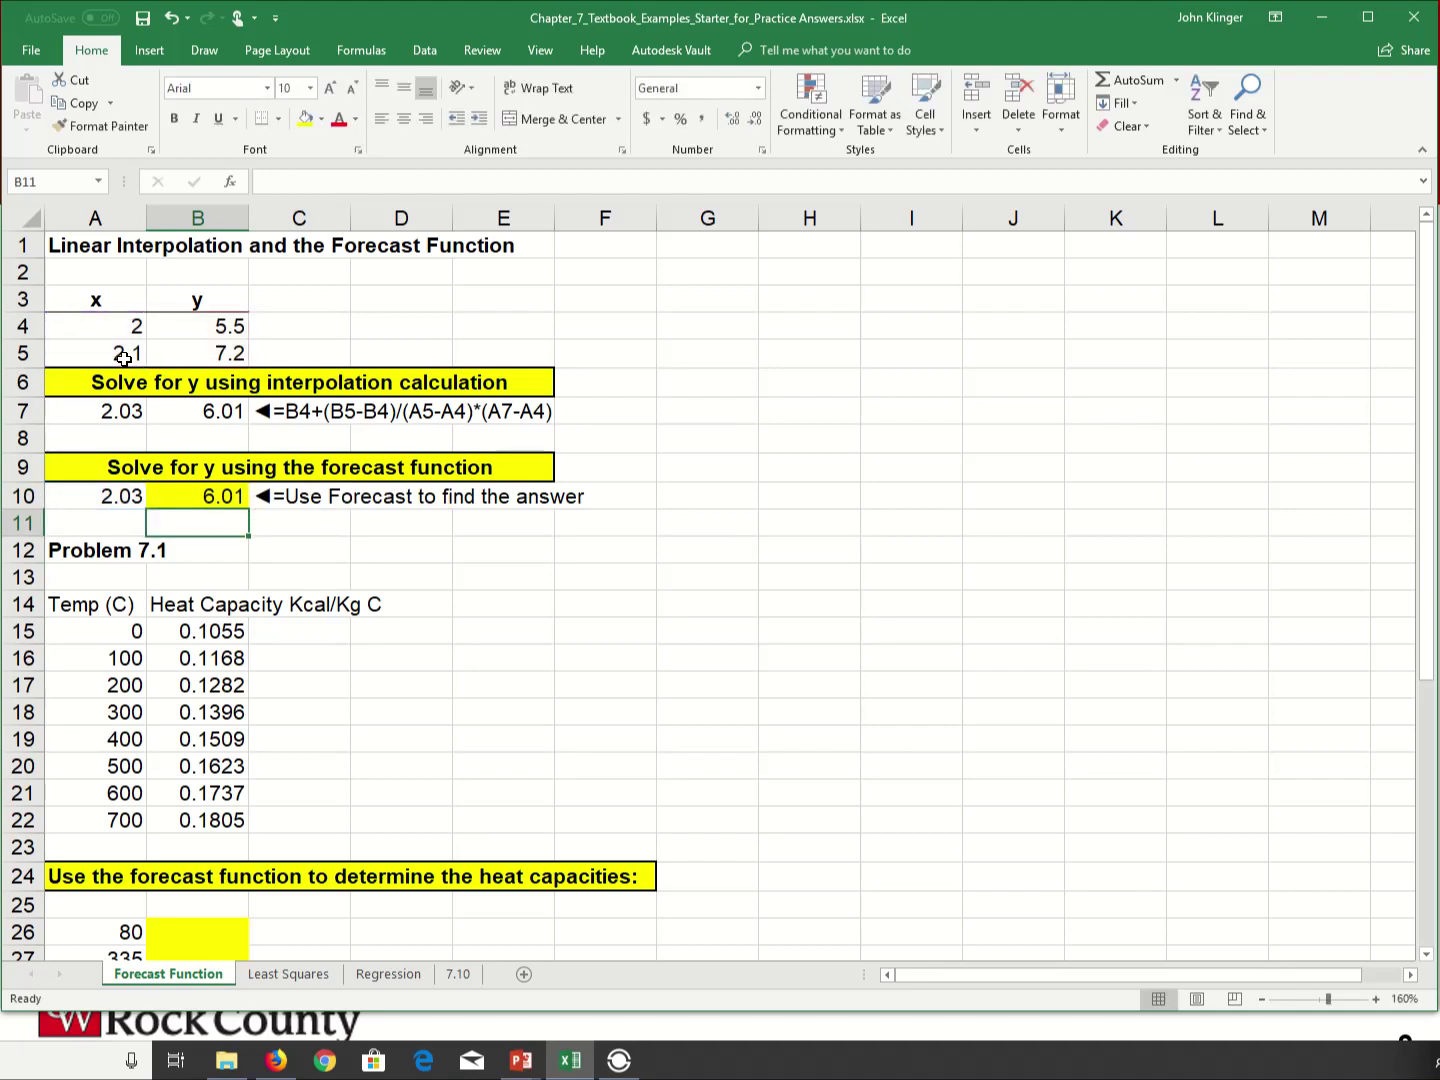
- Examine the Problem 7.1 temperature and heat capacity table for the two data rows that bracket 80 degrees
scroll(124, 357, down, 4)
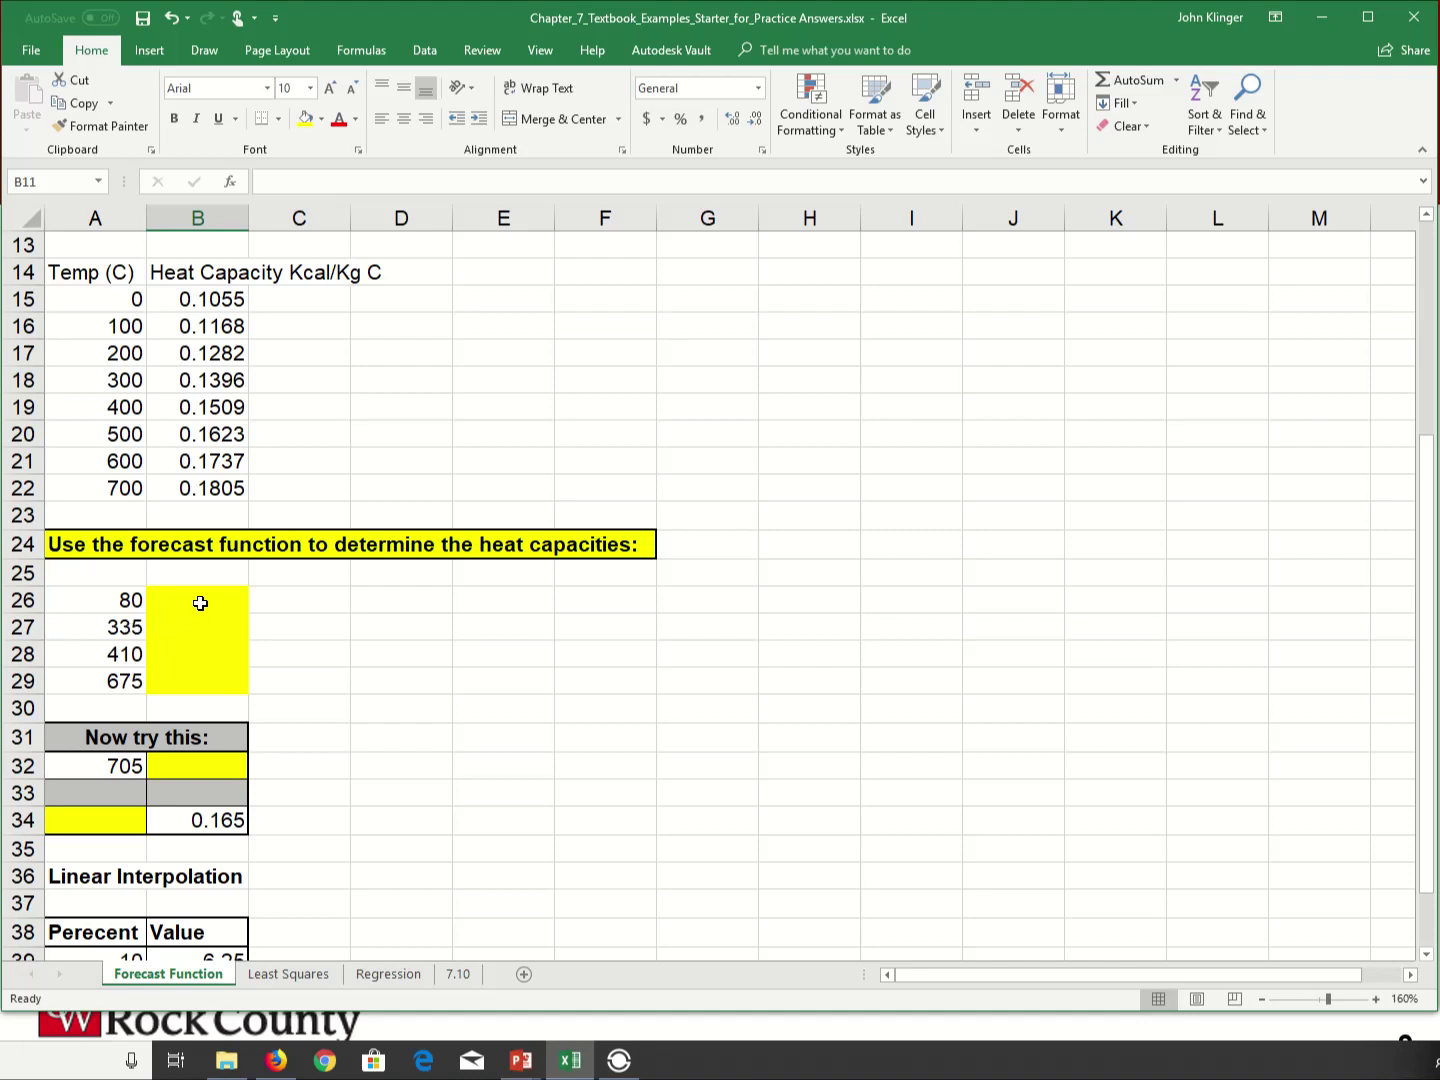
click(130, 301)
drag(123, 311, 131, 458)
click(117, 308)
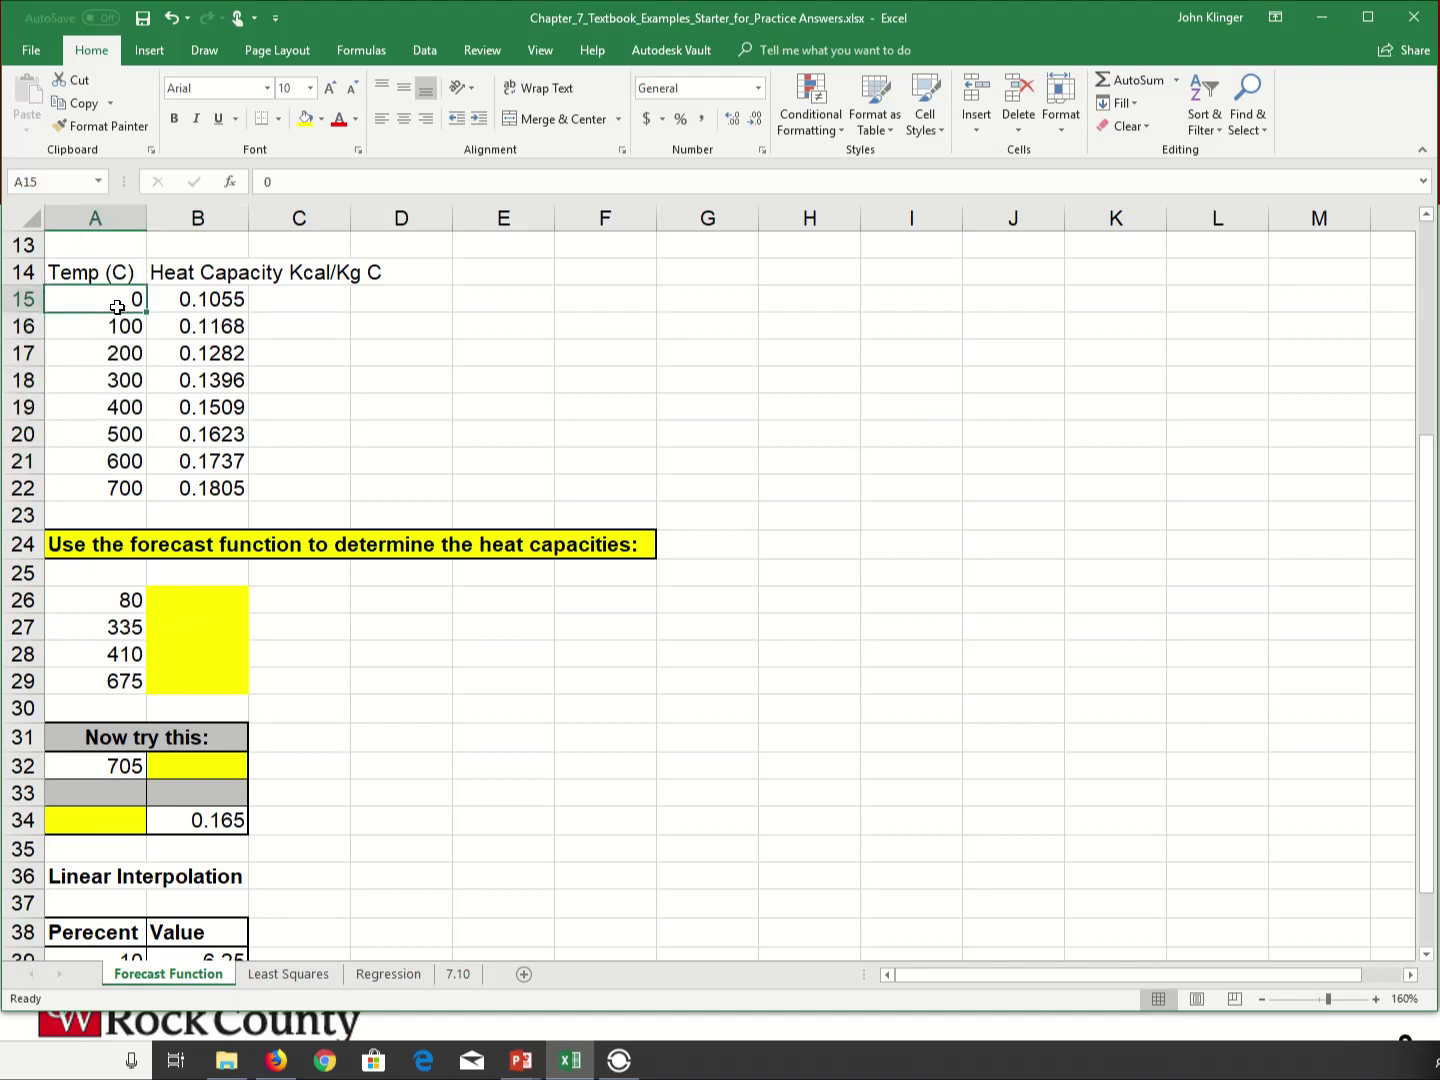
click(130, 326)
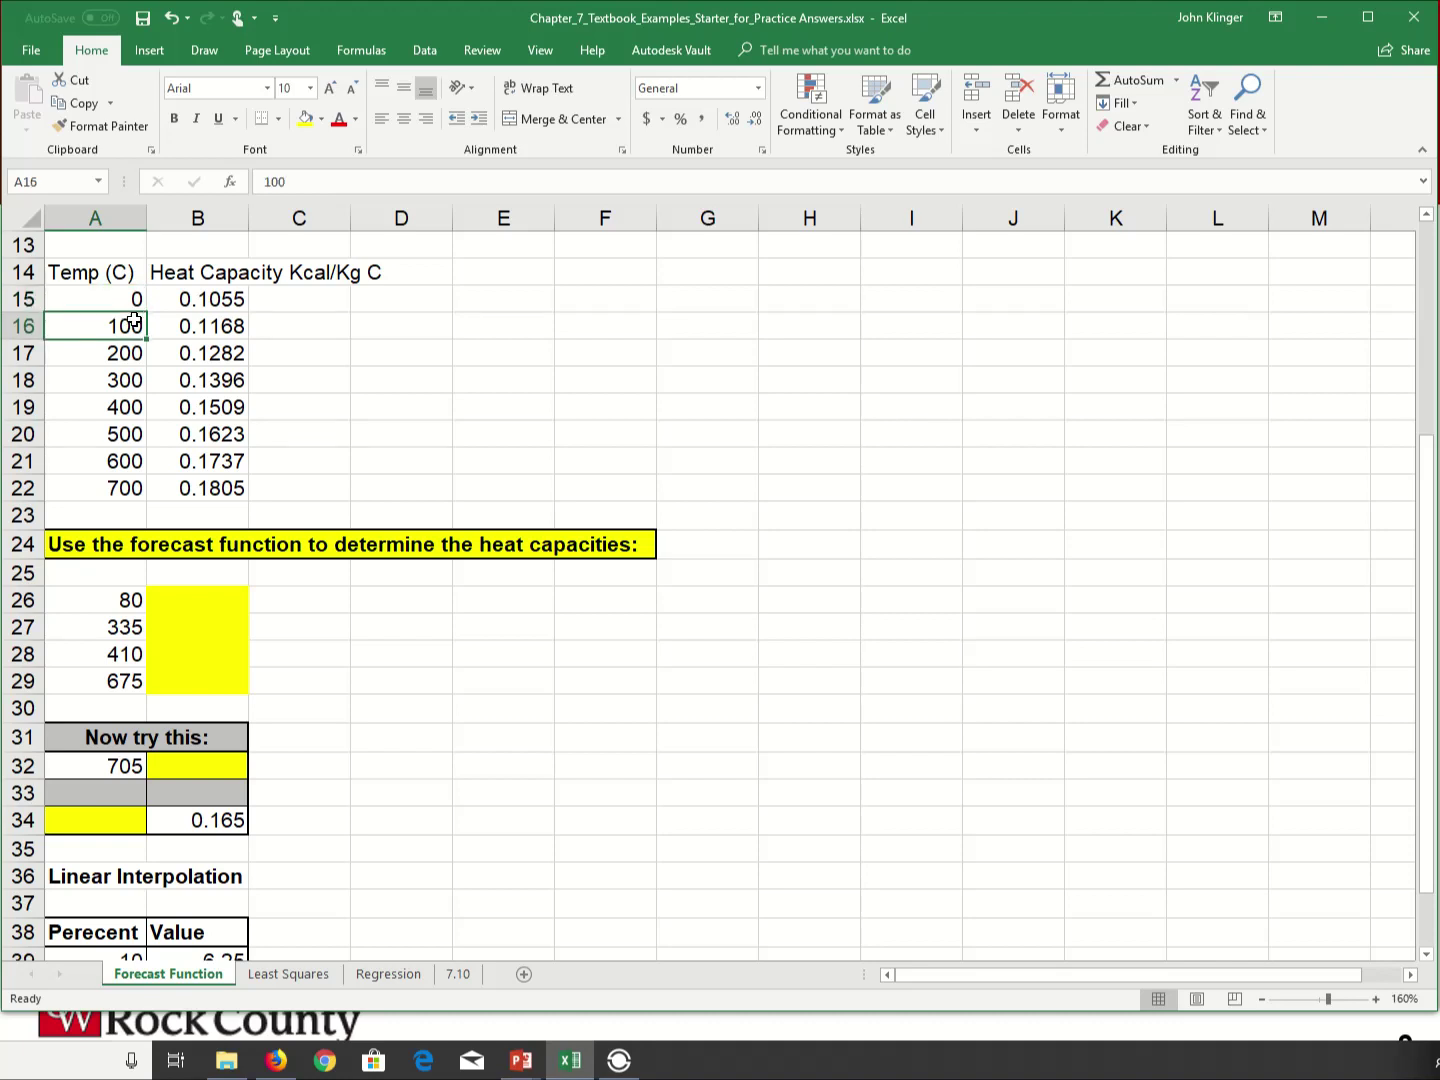
click(192, 601)
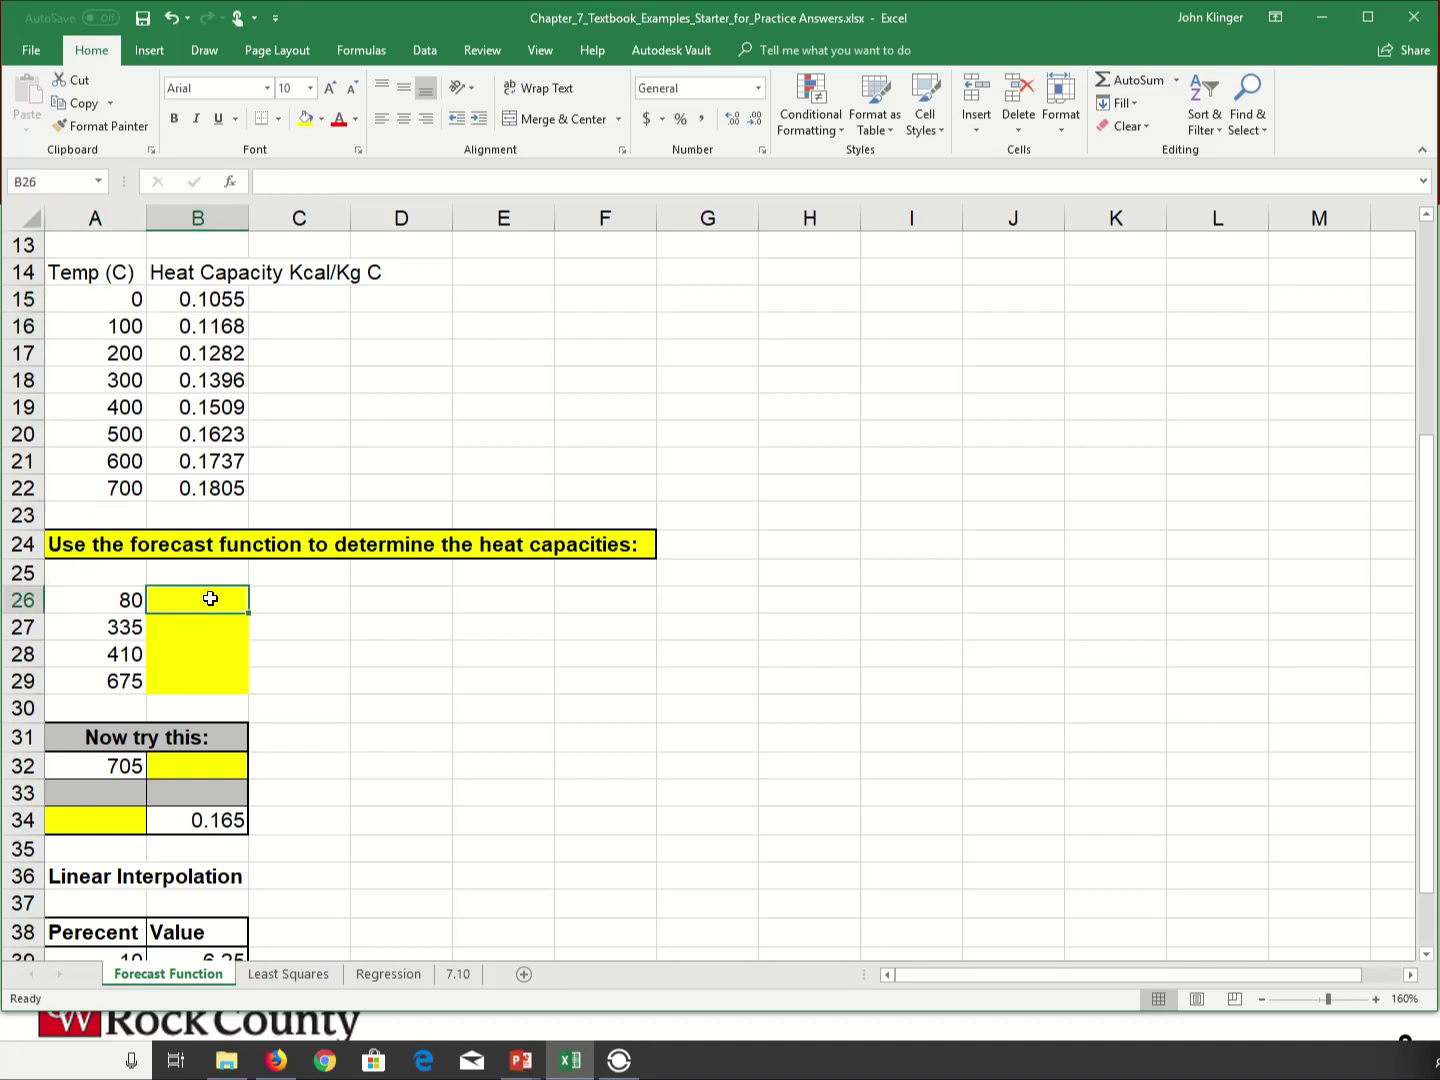
click(206, 306)
drag(206, 312, 210, 324)
- Enter =forecast(A26,B15:B16,A15:A16) in cell B26 to find the heat capacity at 80 degrees from the bracketing rows
click(177, 598)
text(=foreca)
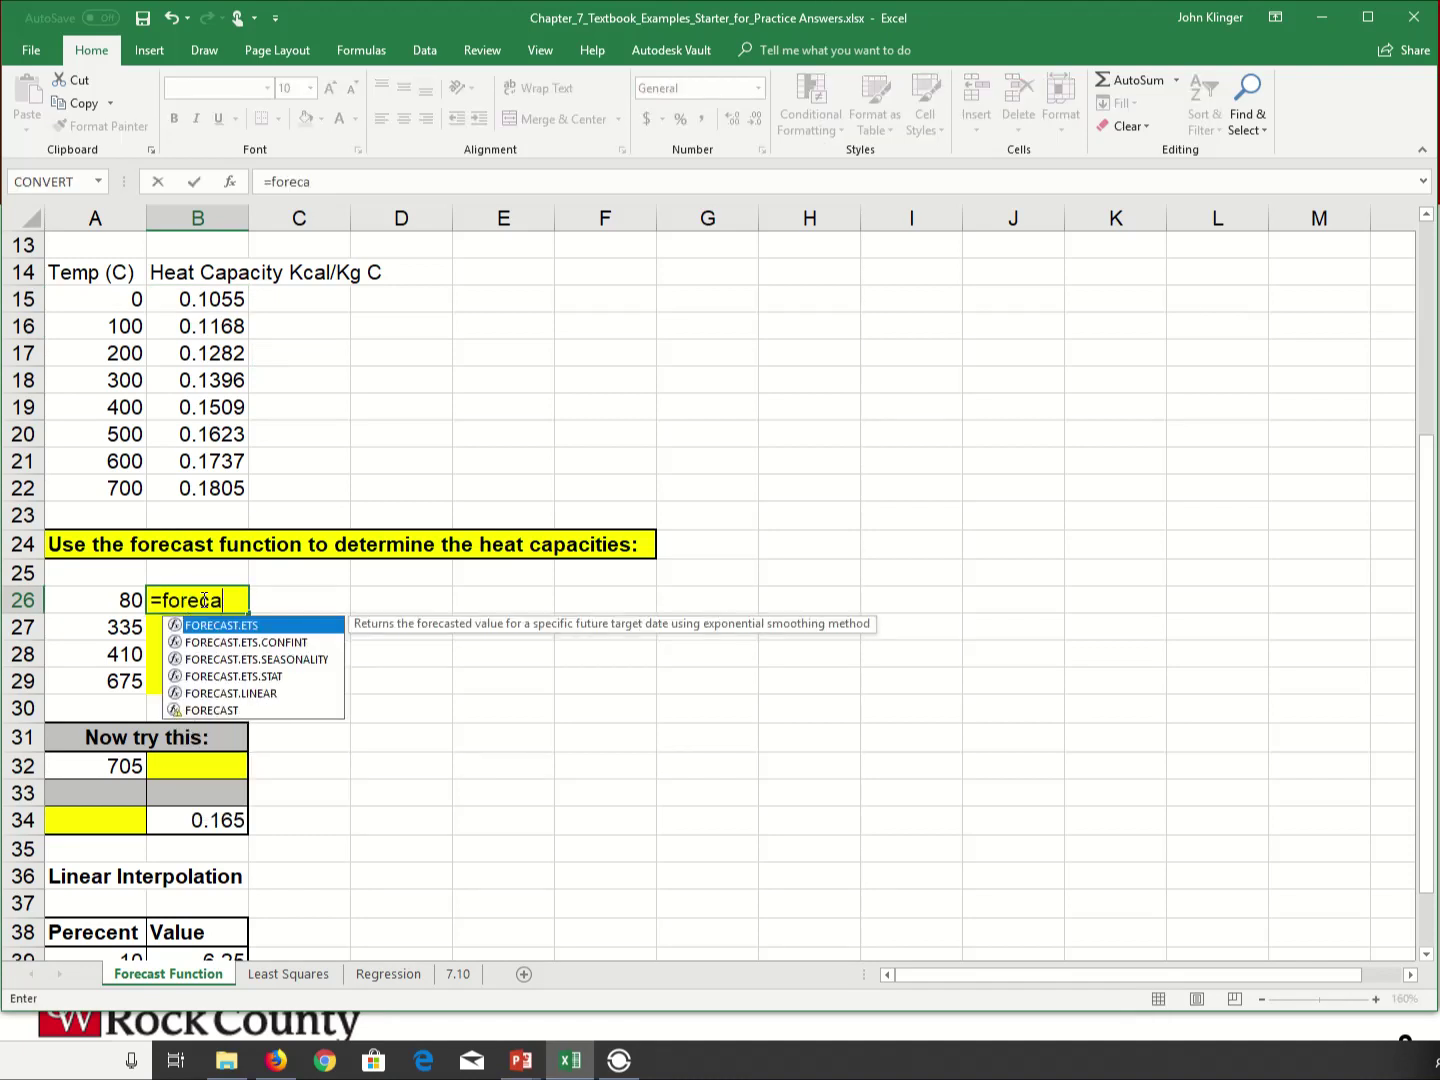
text(st()
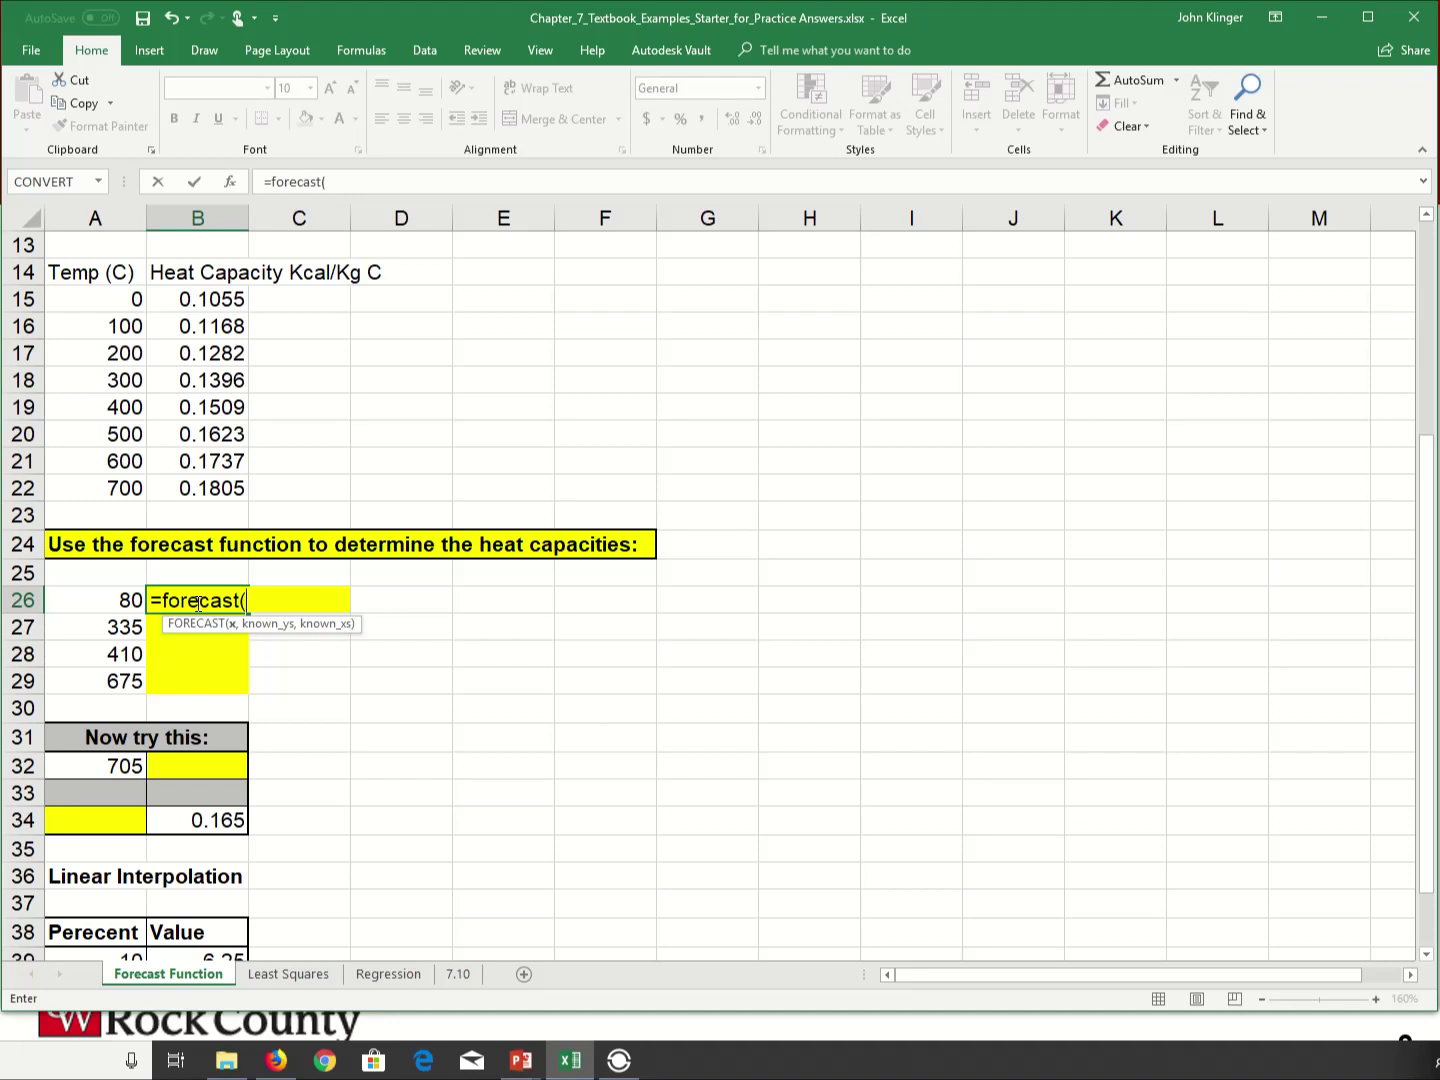
click(103, 603)
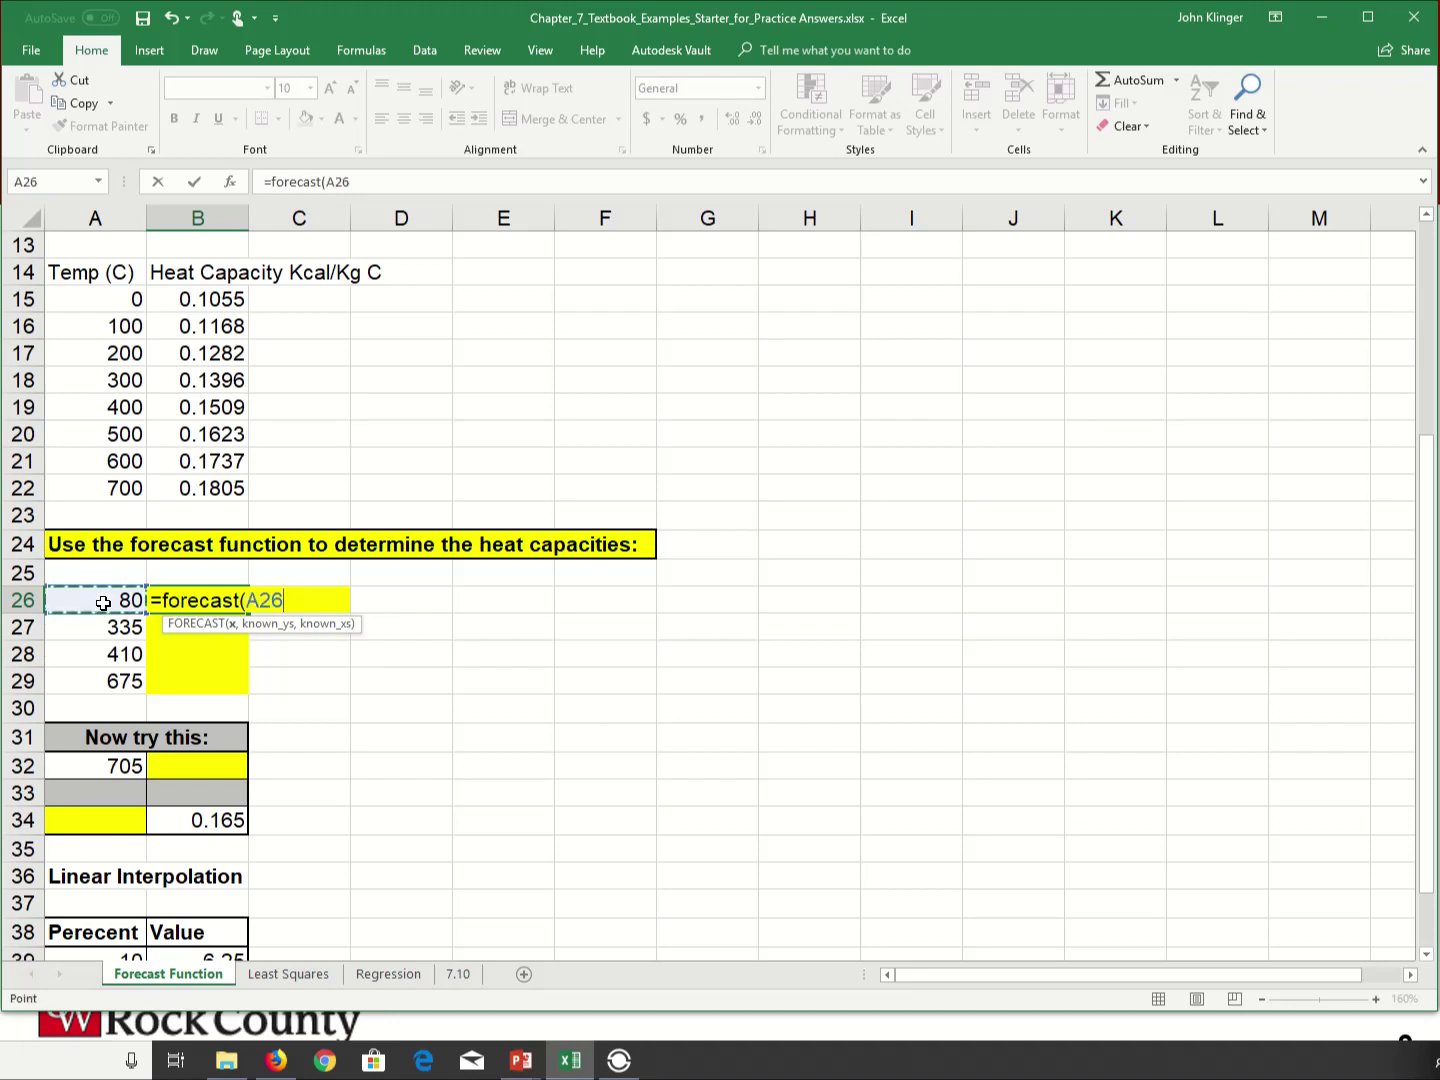
text(,)
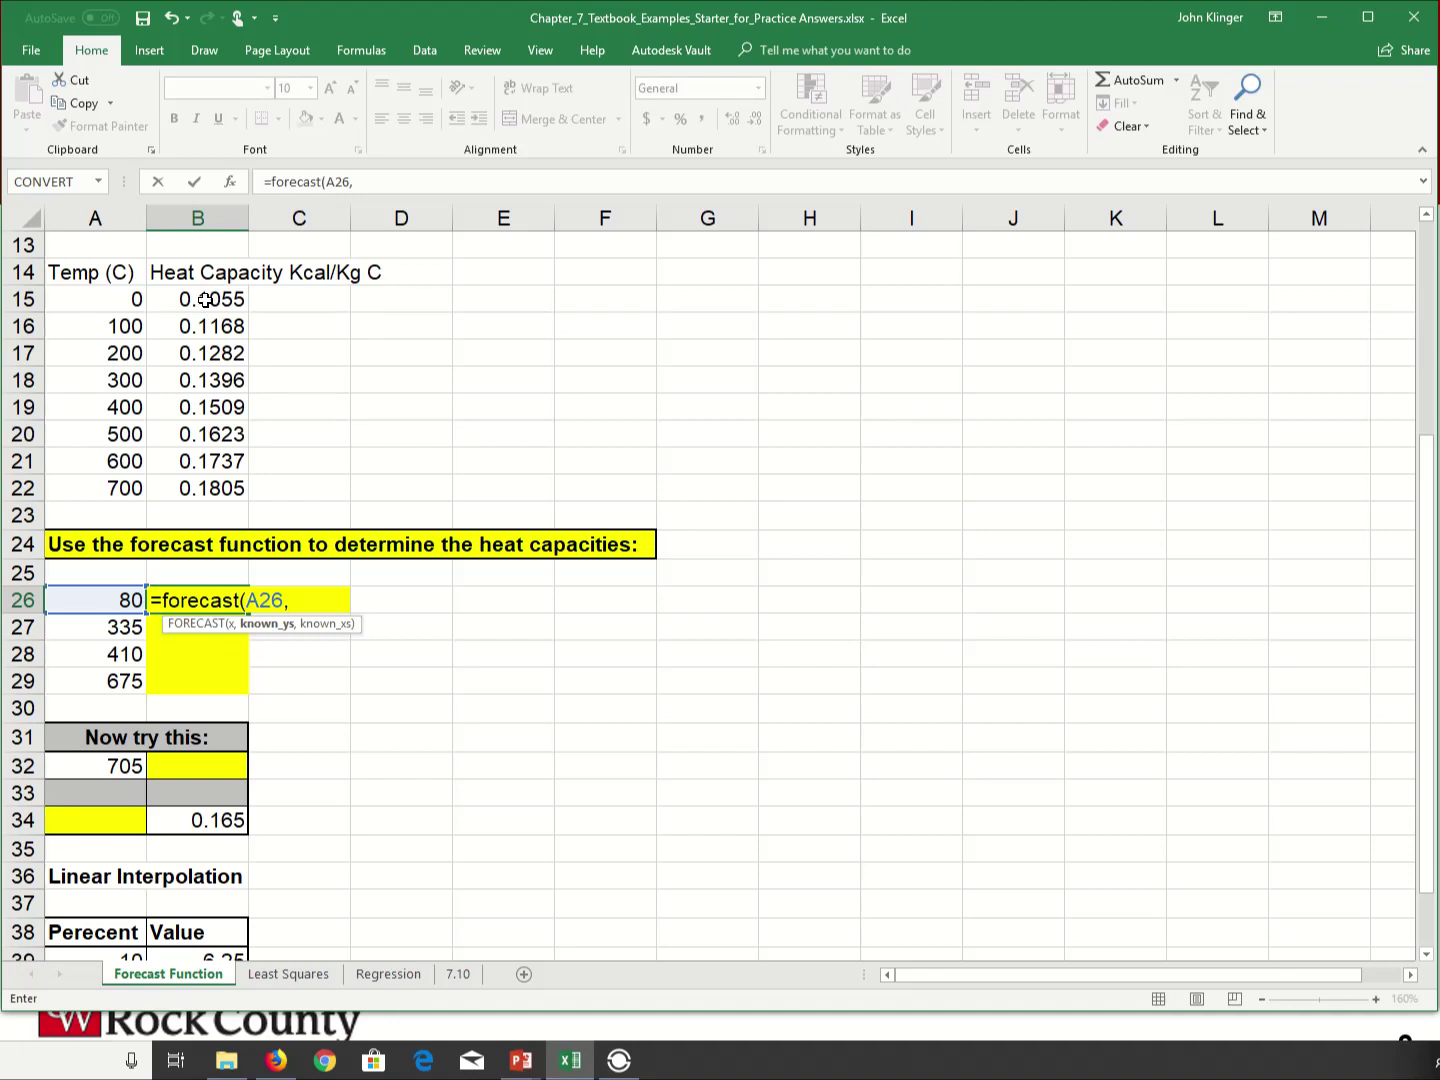
drag(205, 300, 203, 330)
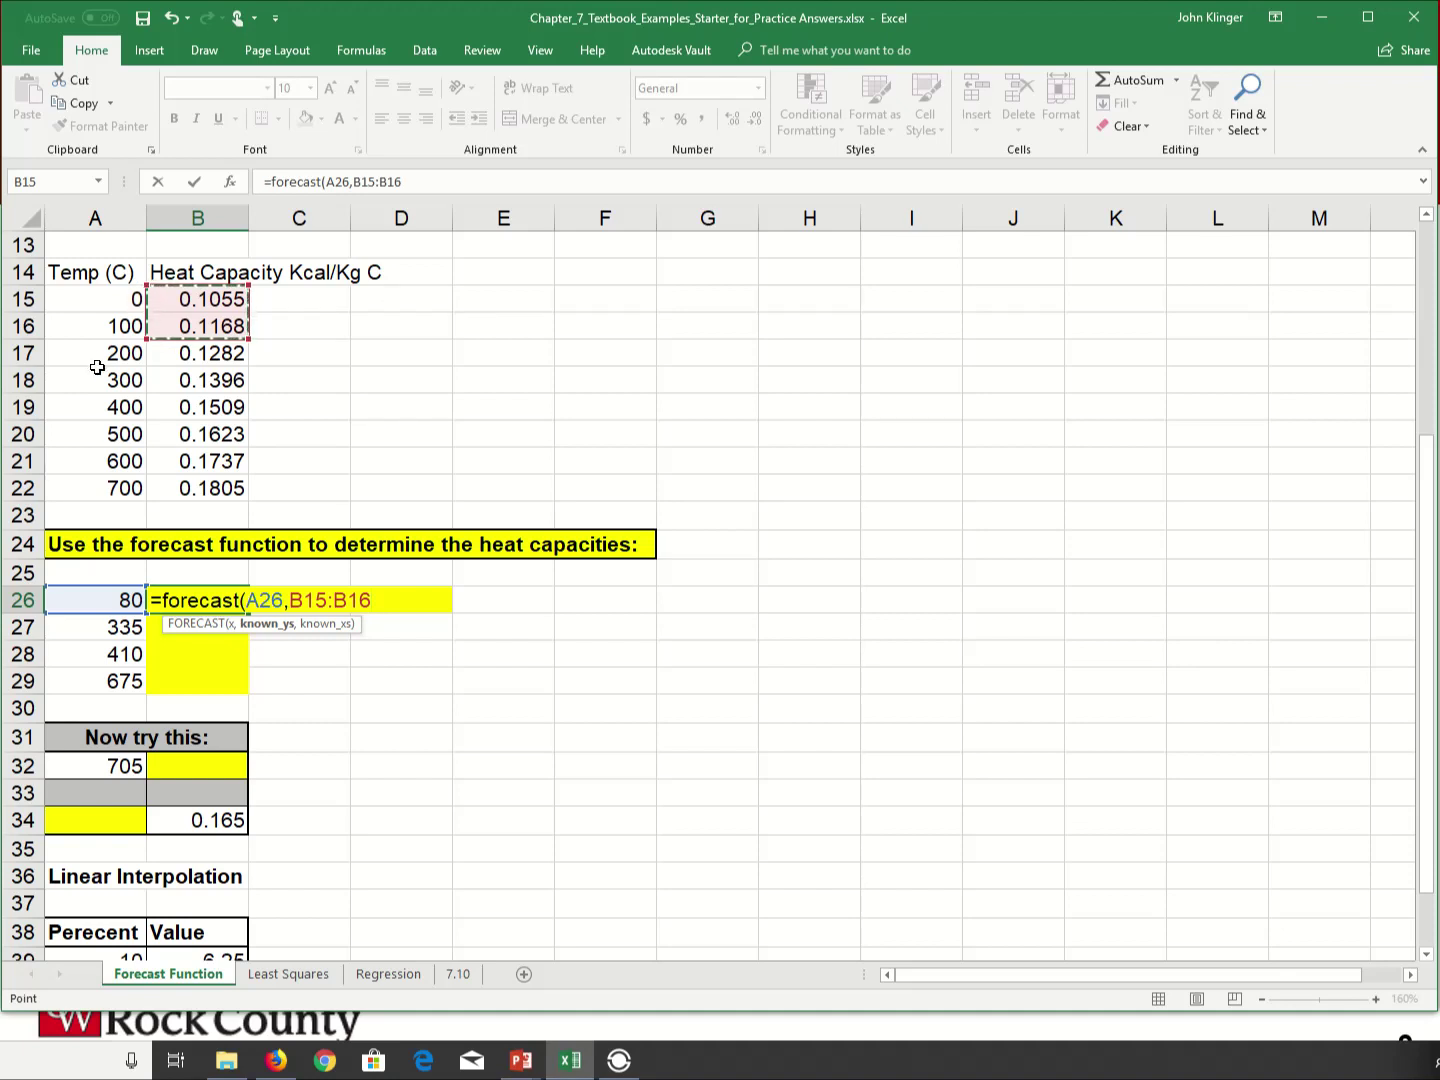
text(,)
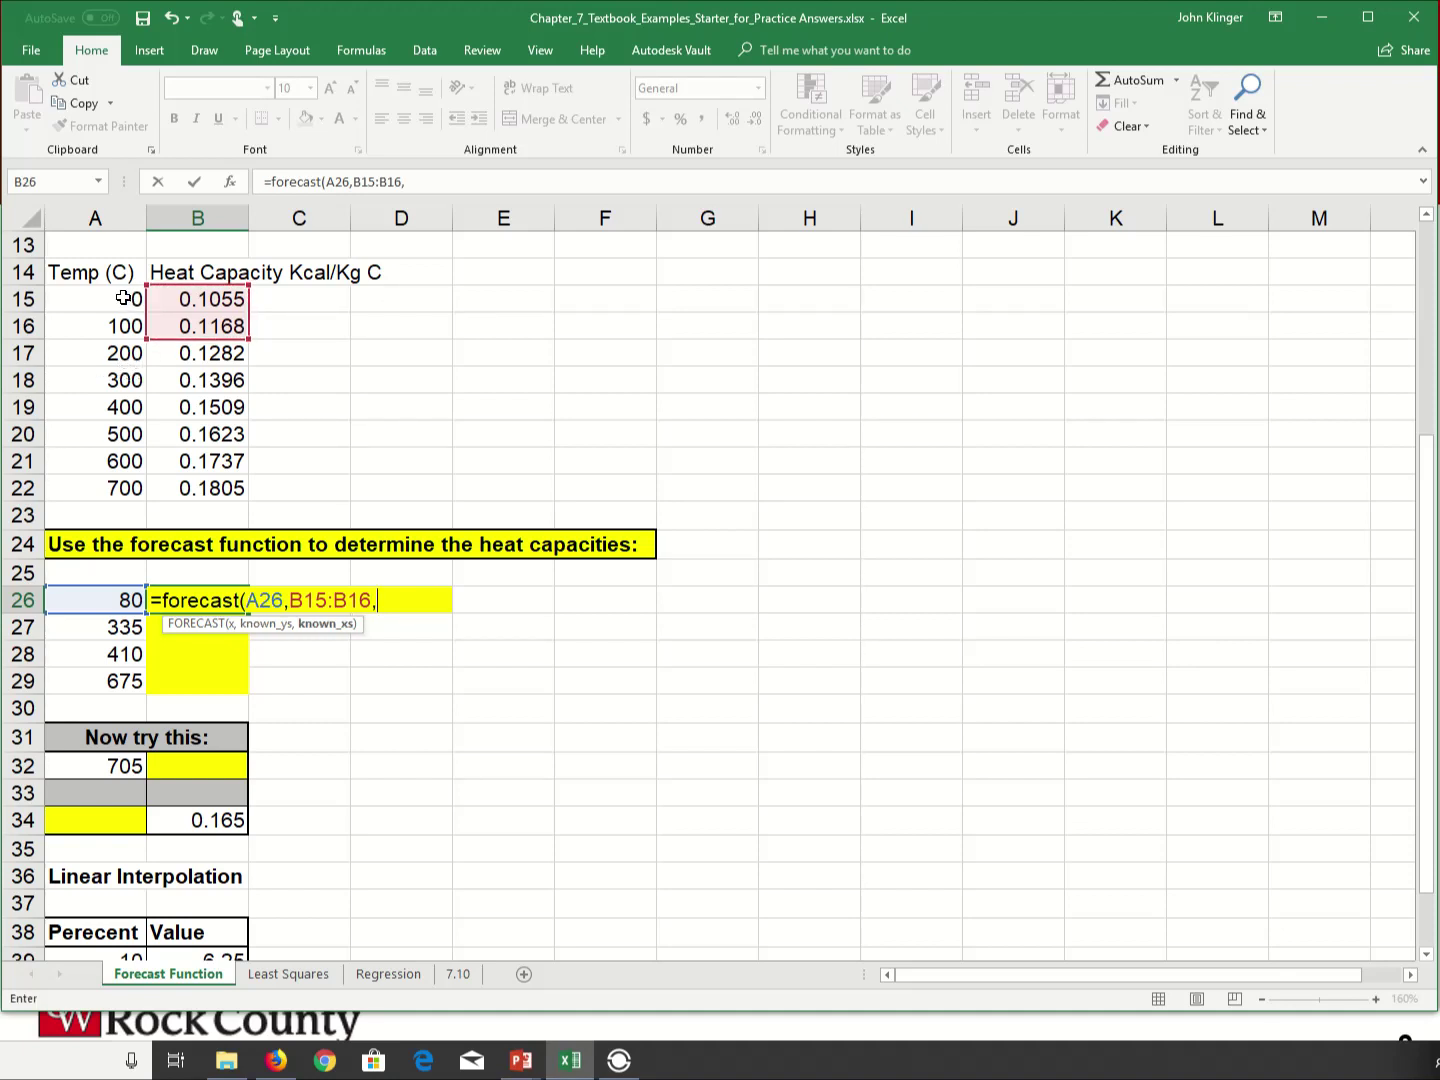
drag(123, 298, 121, 329)
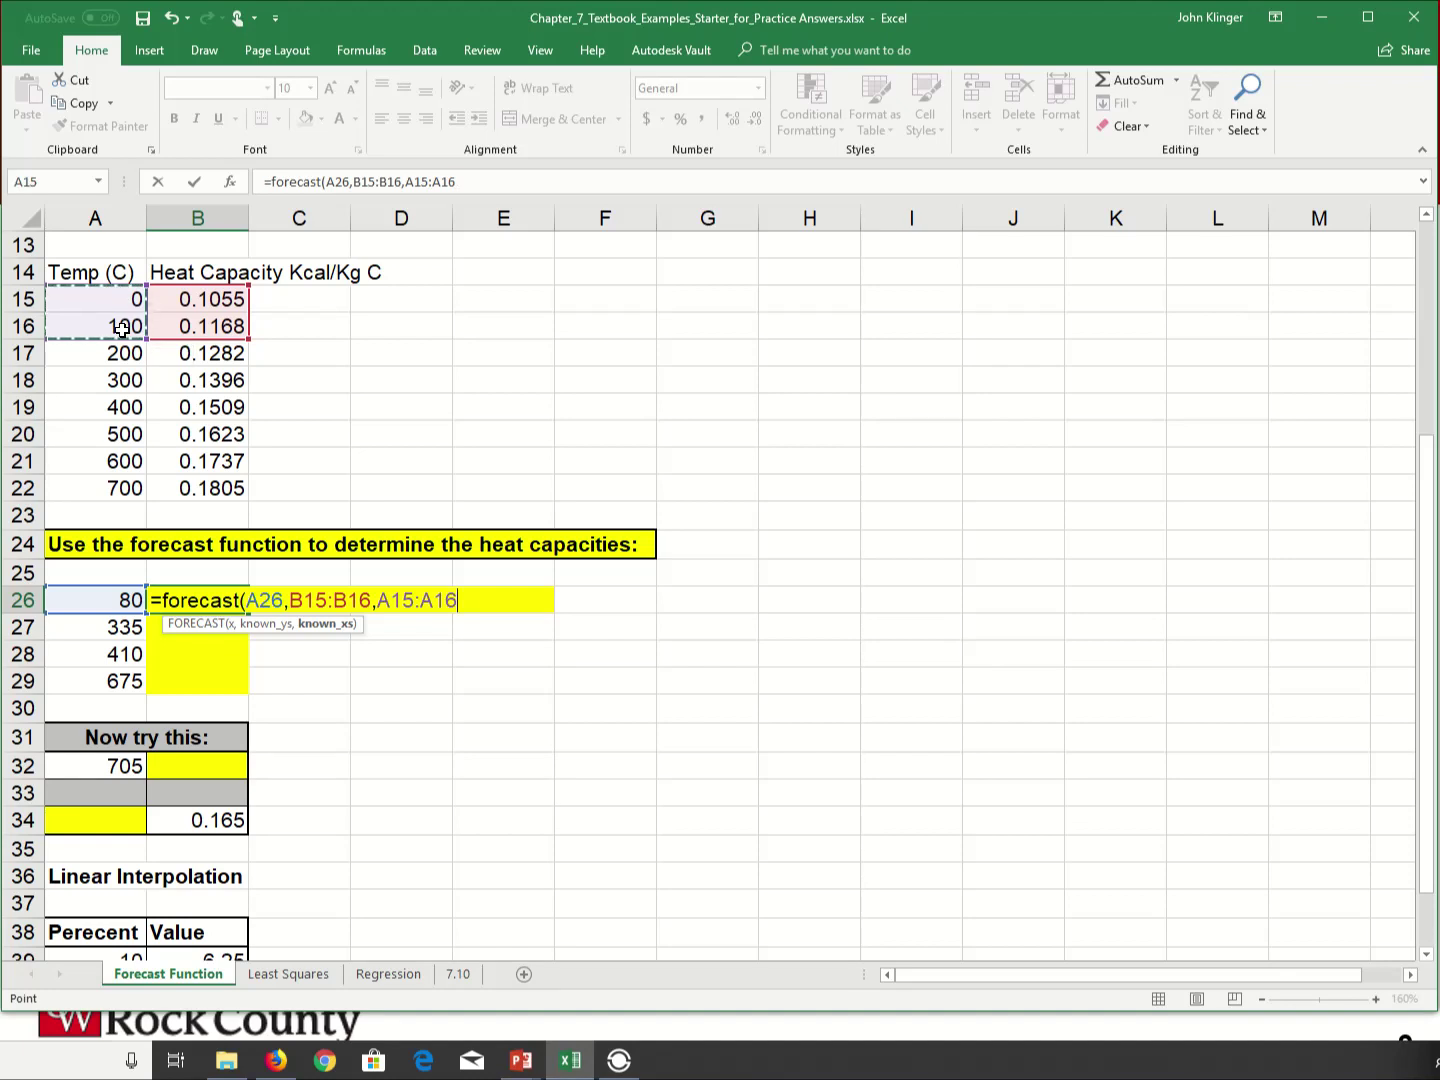
text())
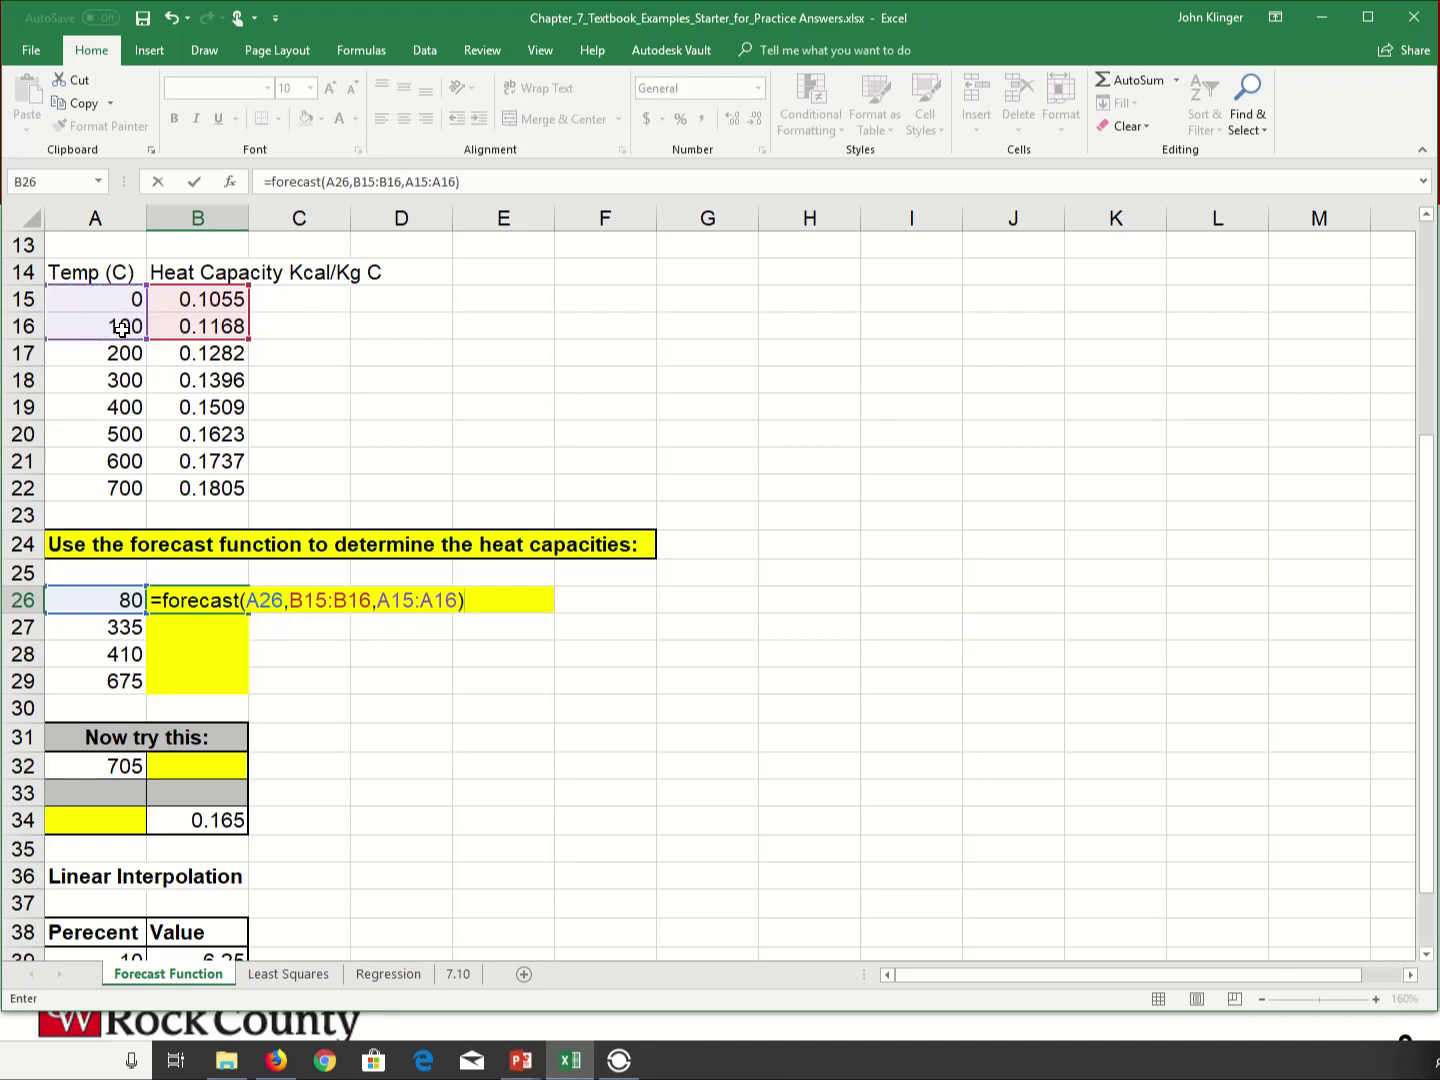
key(Return)
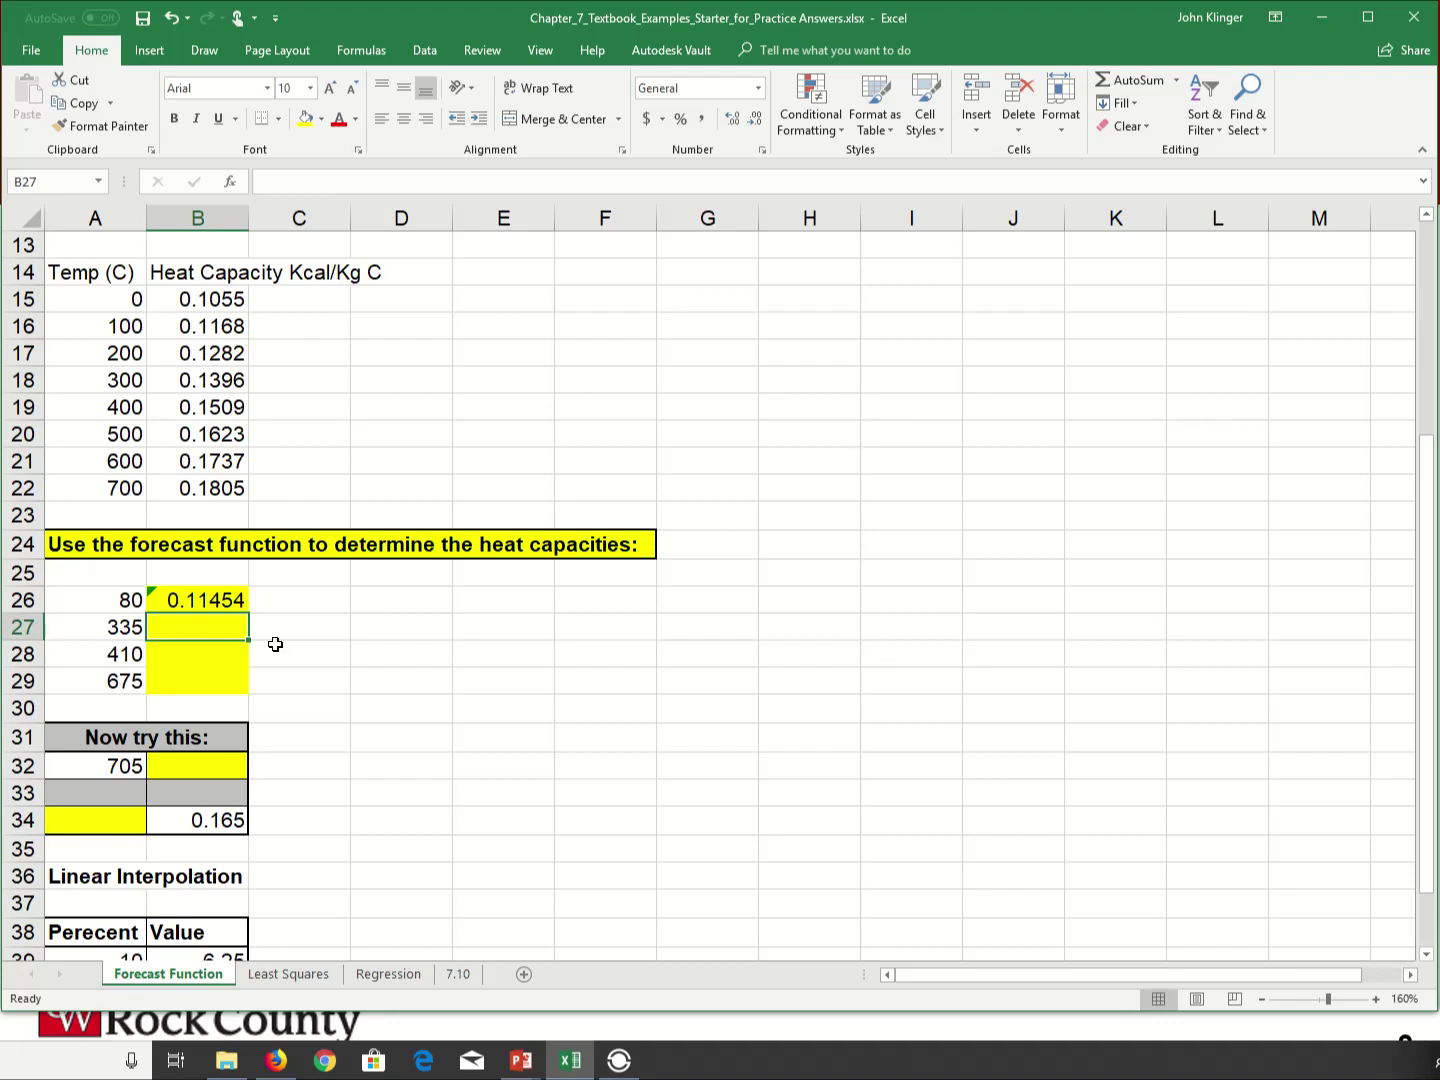
- Enter =forecast(A26,B15:B22,A15:A22) in cell C26, using the whole data table, and compare it with the formula in B26
click(284, 603)
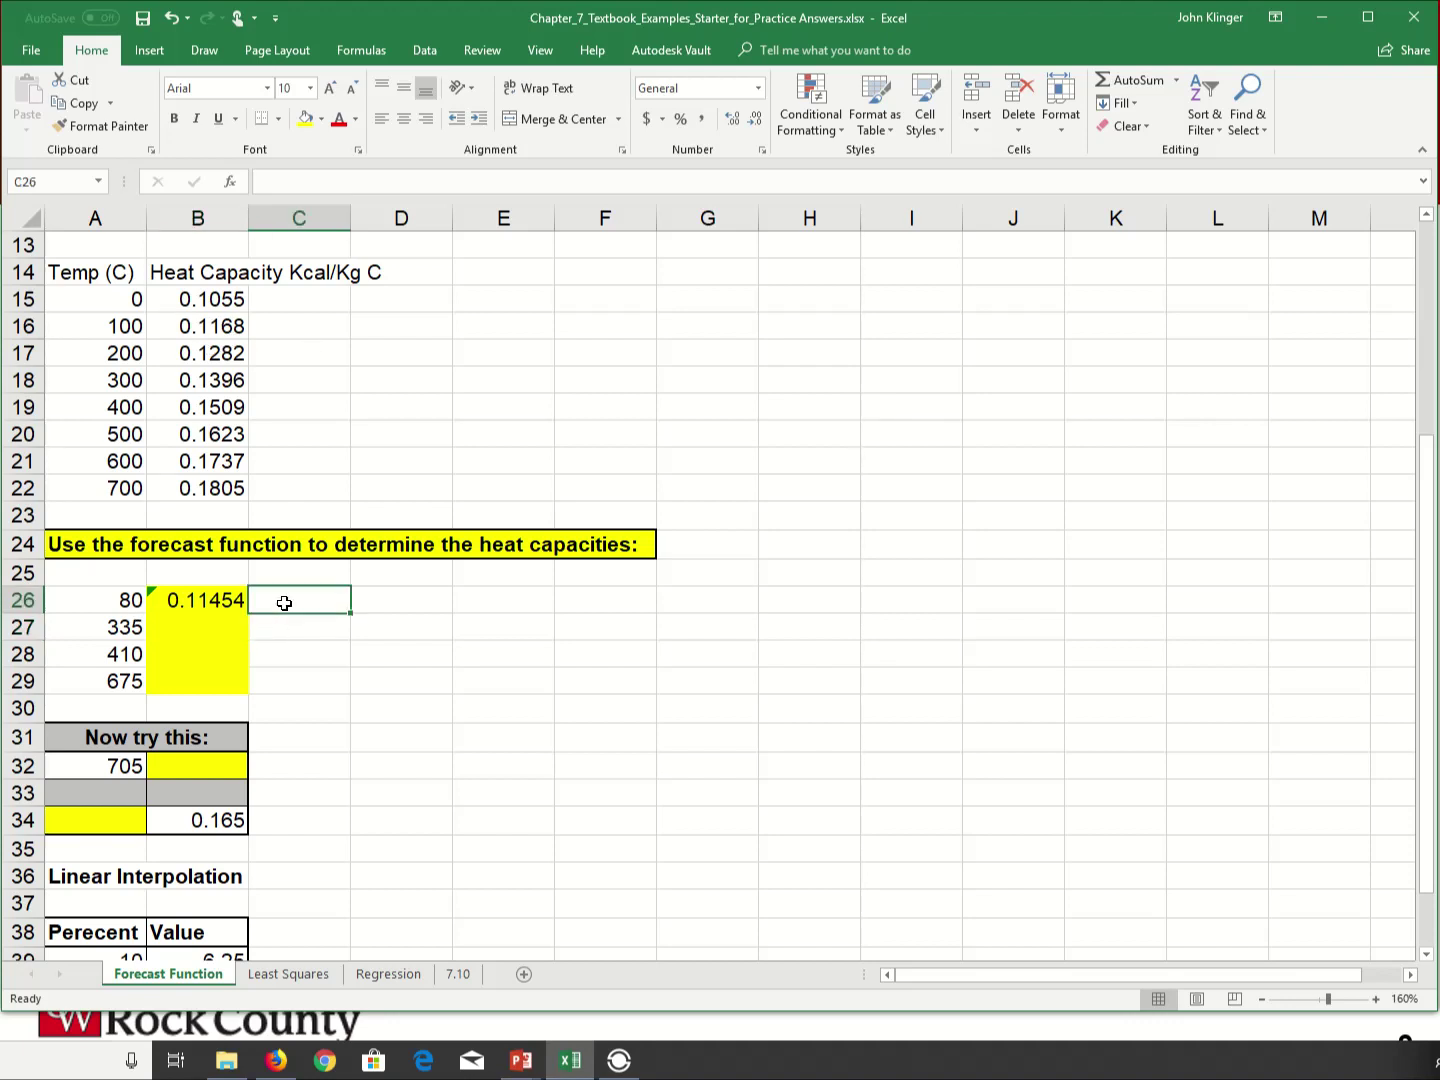
text(=fo)
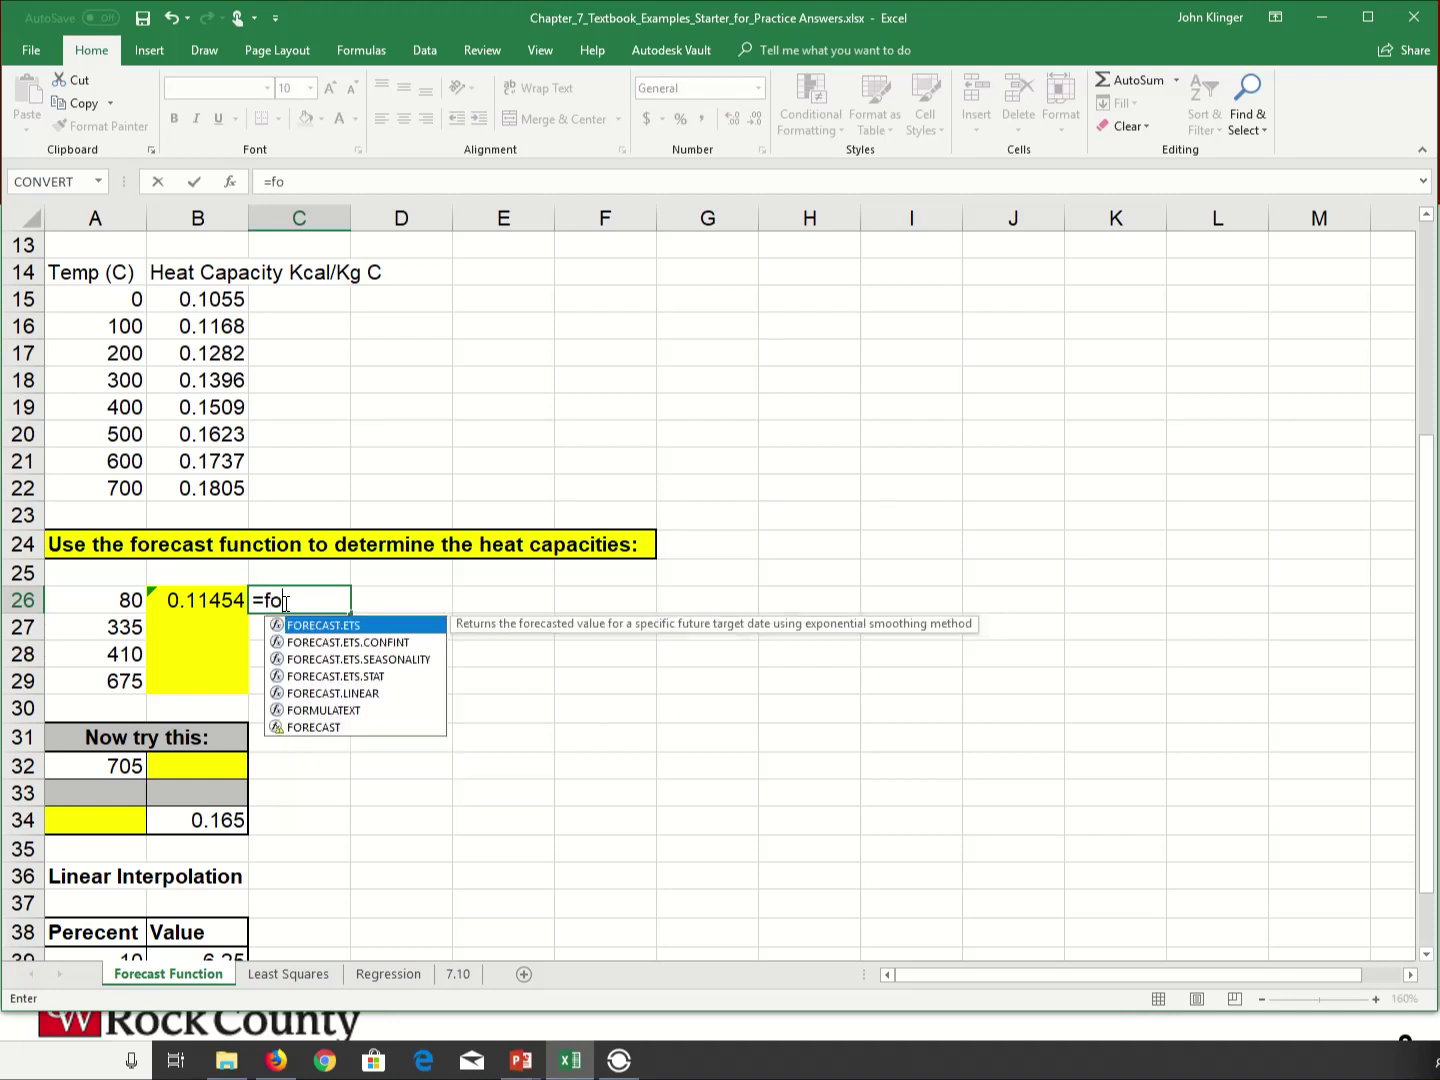
text(recast()
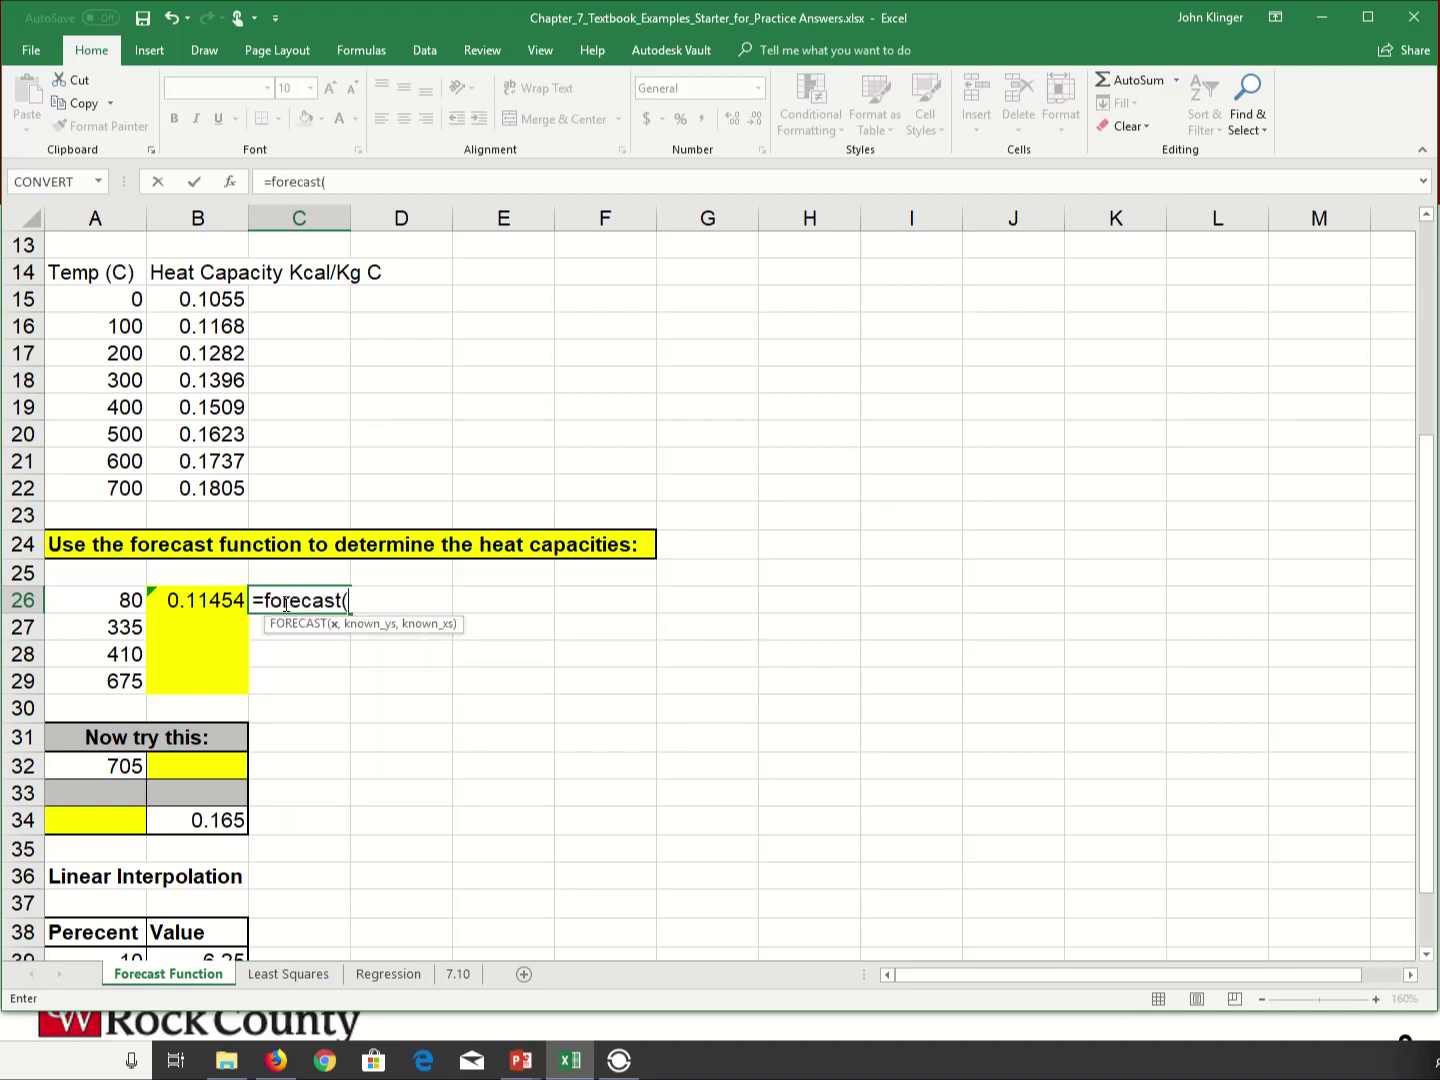
click(130, 599)
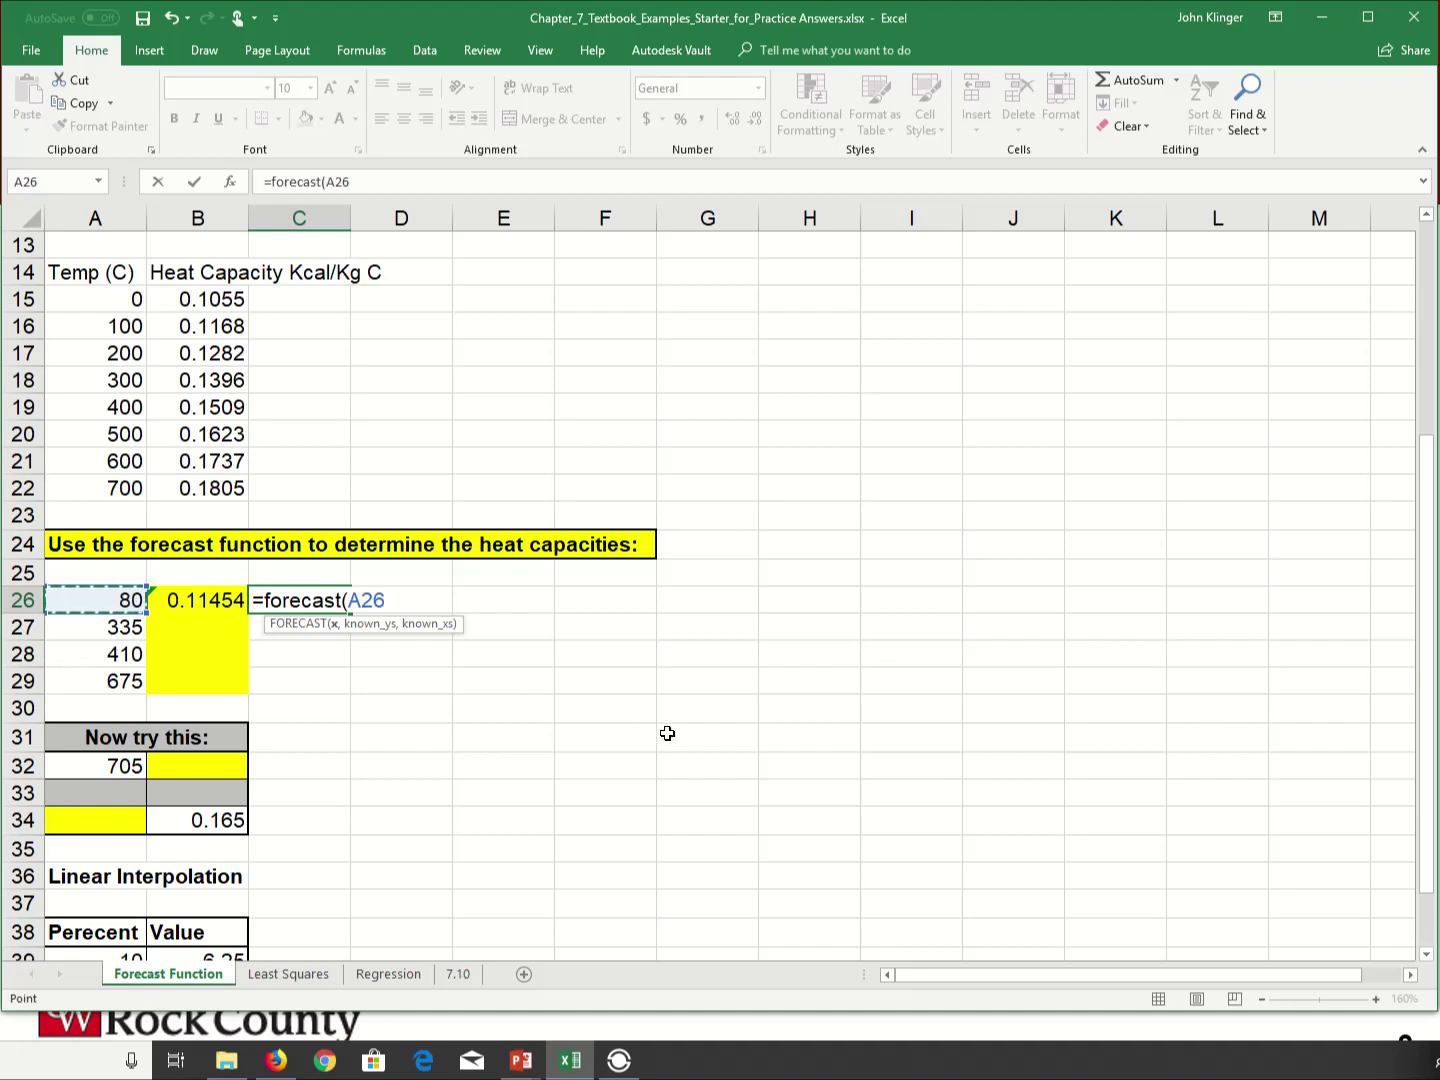
text(,)
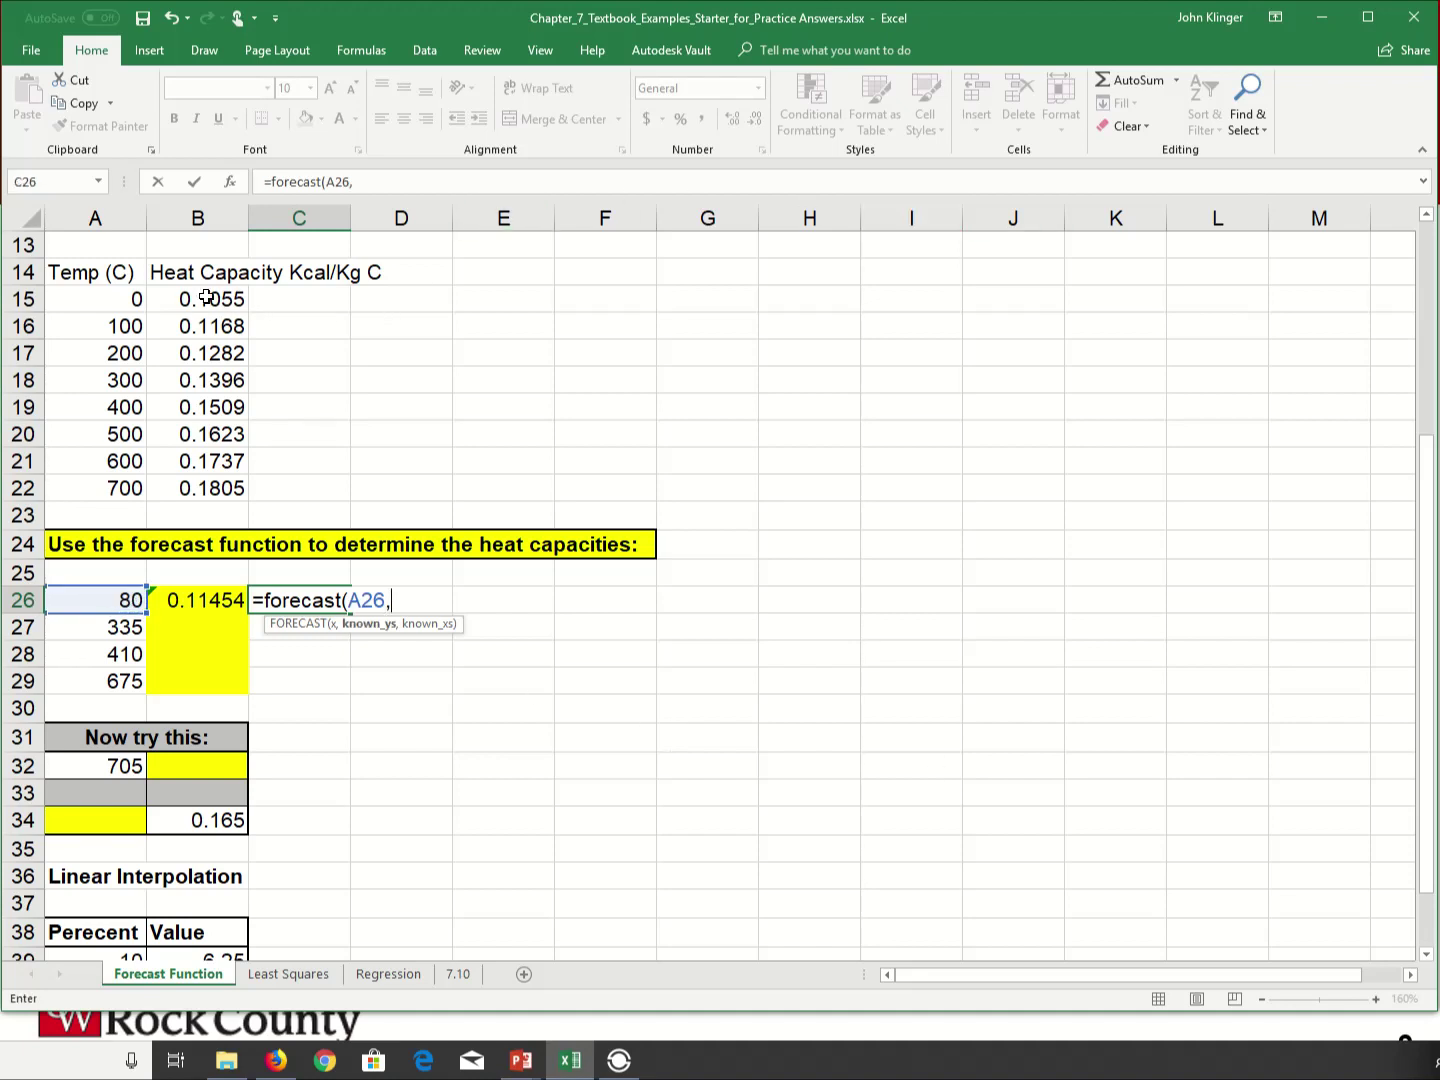
drag(201, 299, 205, 488)
text(,)
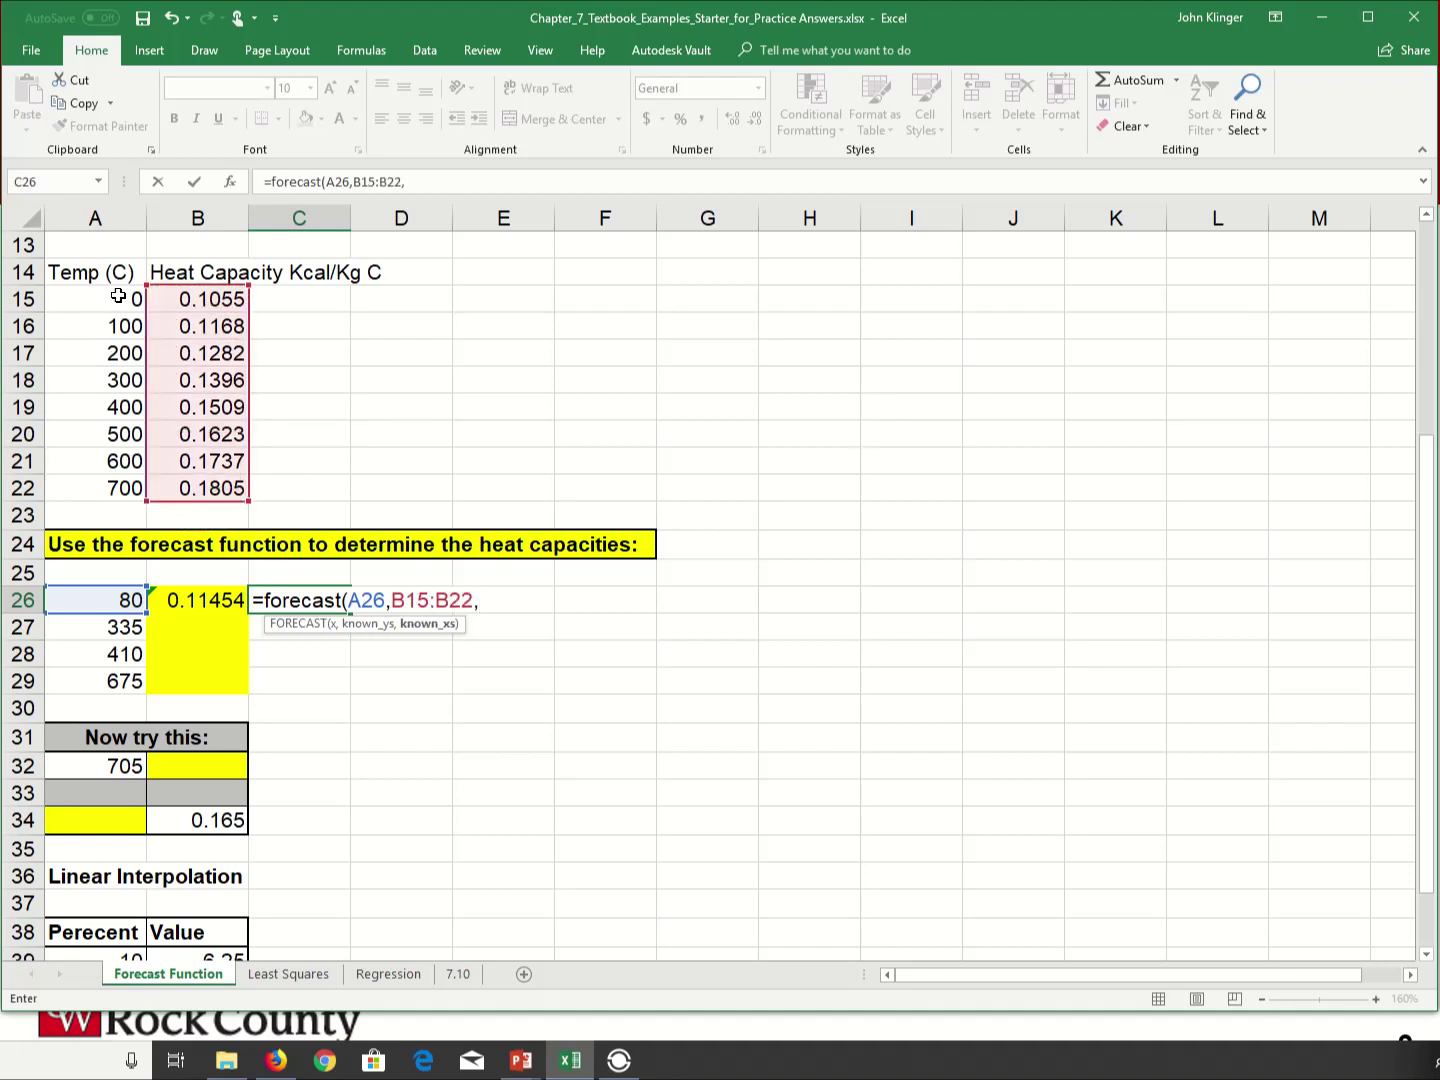
drag(119, 298, 114, 485)
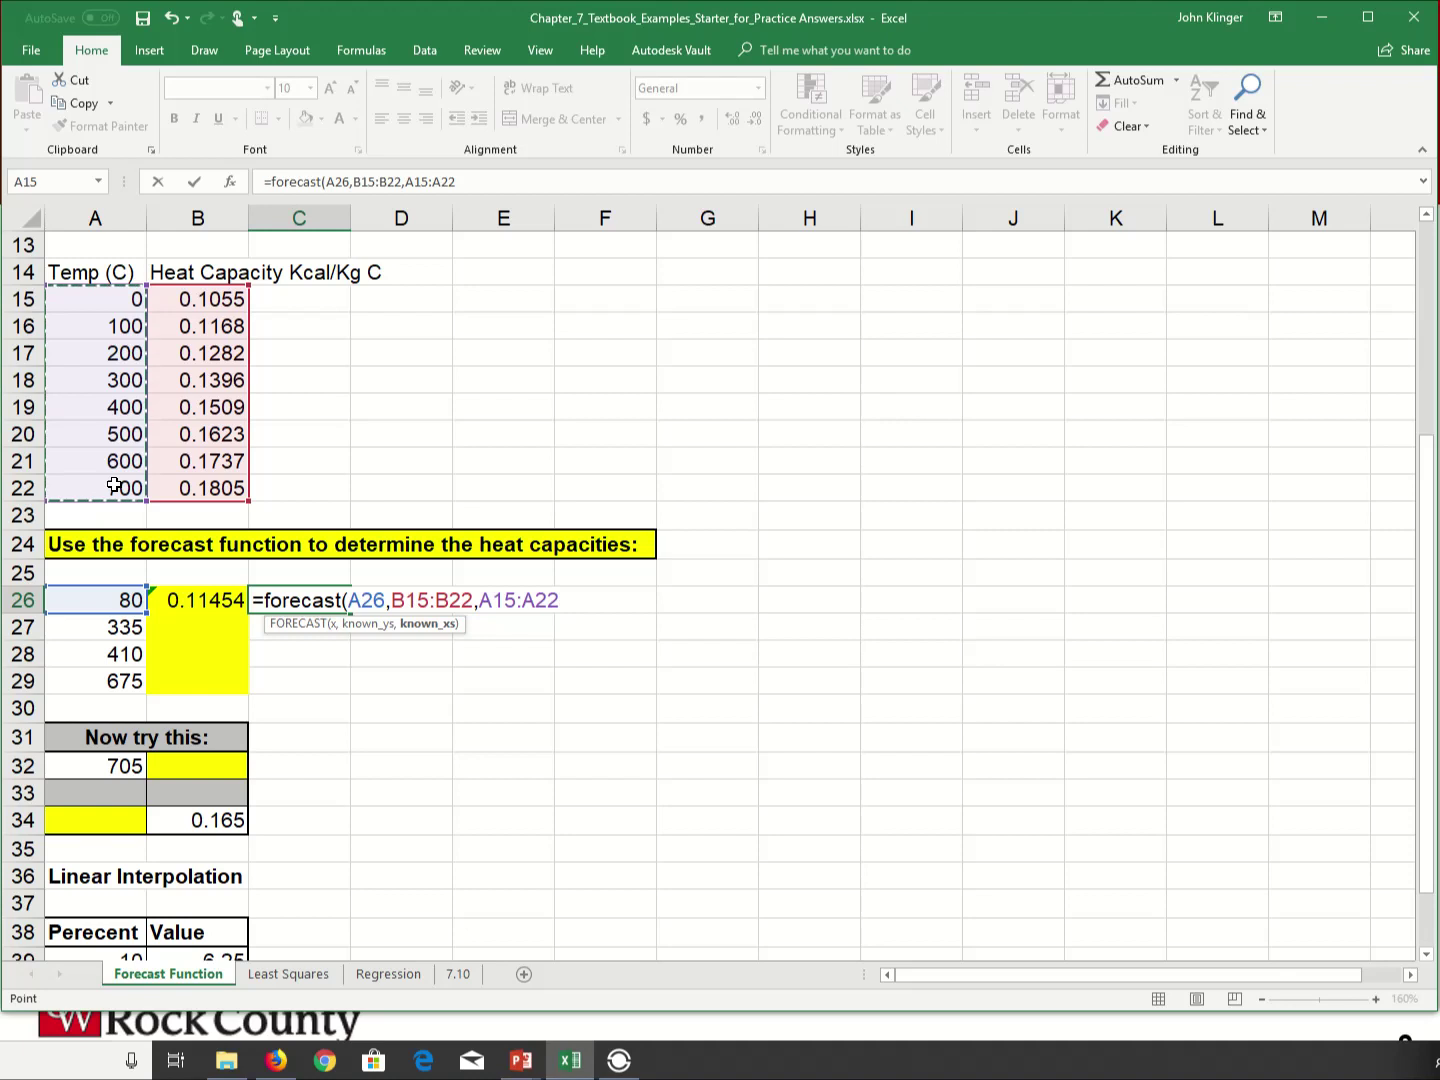
text())
key(Return)
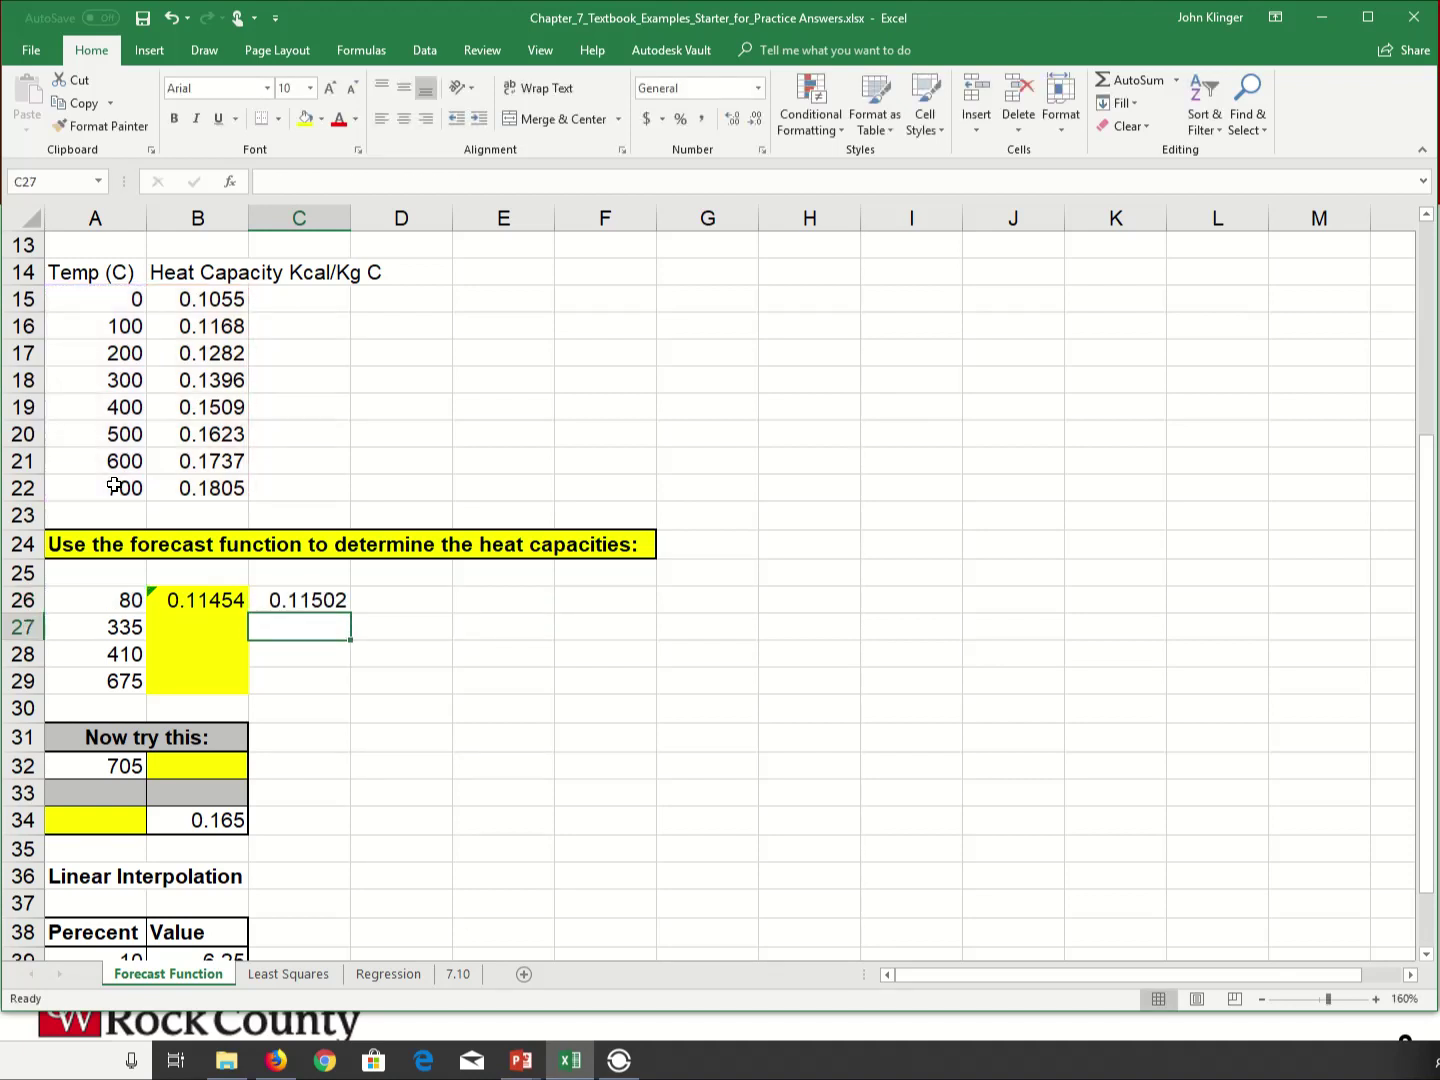
click(329, 600)
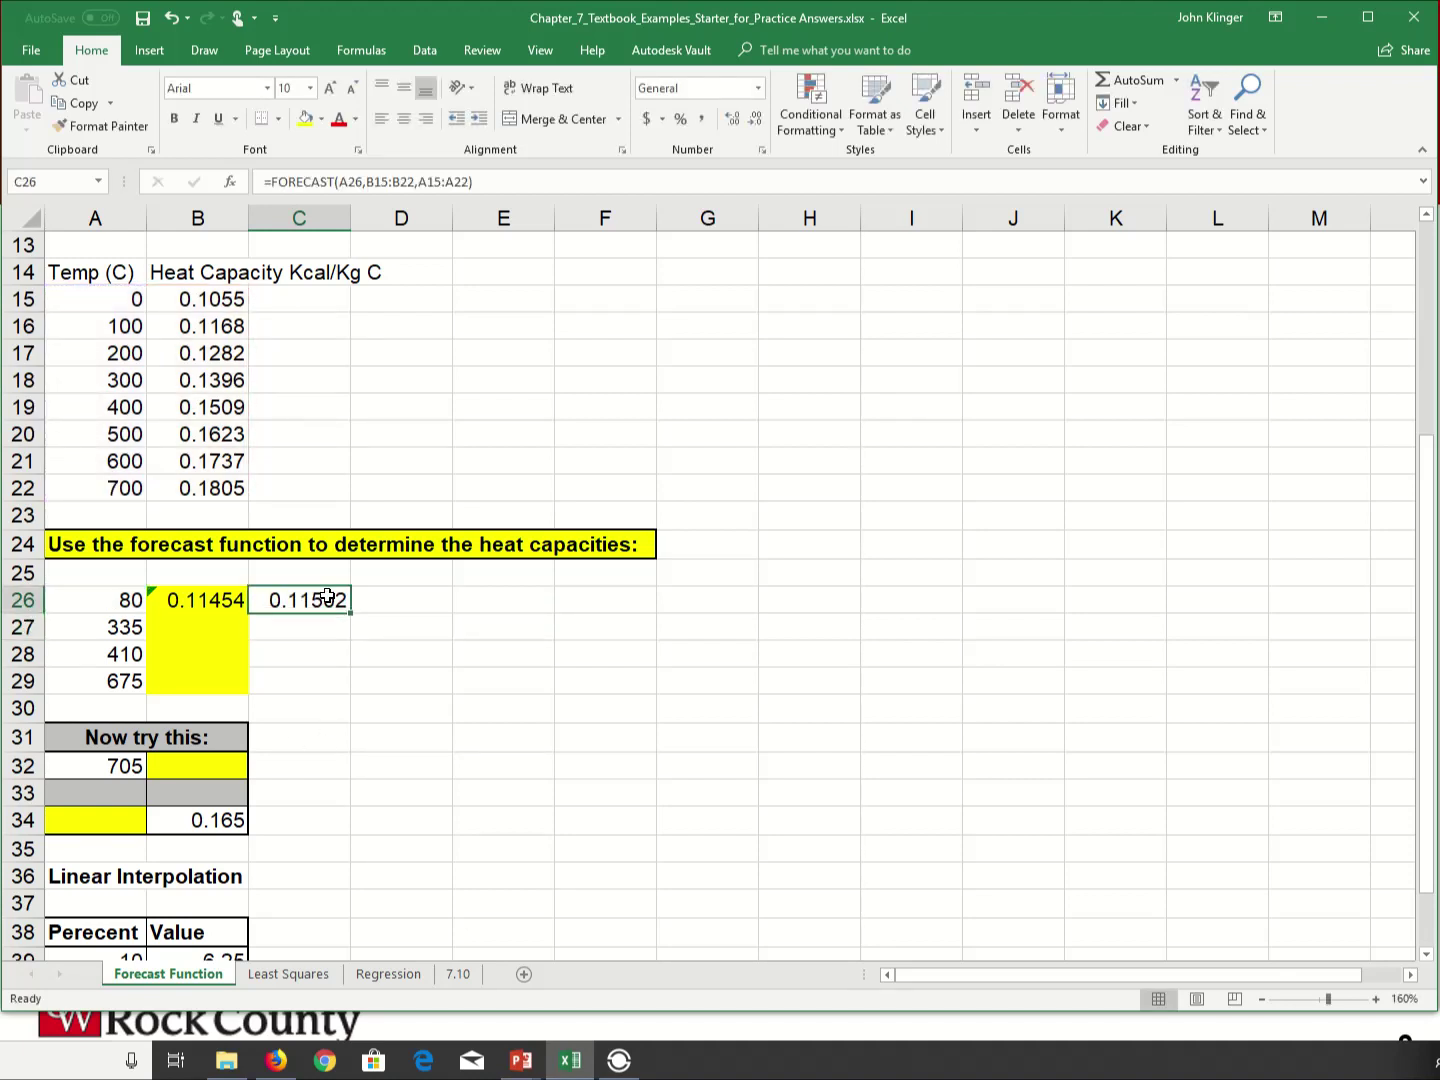
click(212, 604)
click(295, 600)
- Insert a scatter chart with smooth lines and no markers from the temperature and heat capacity data in A15:B22
mouse_move(108, 294)
mouse_down()
mouse_move(180, 402)
mouse_move(187, 487)
mouse_up()
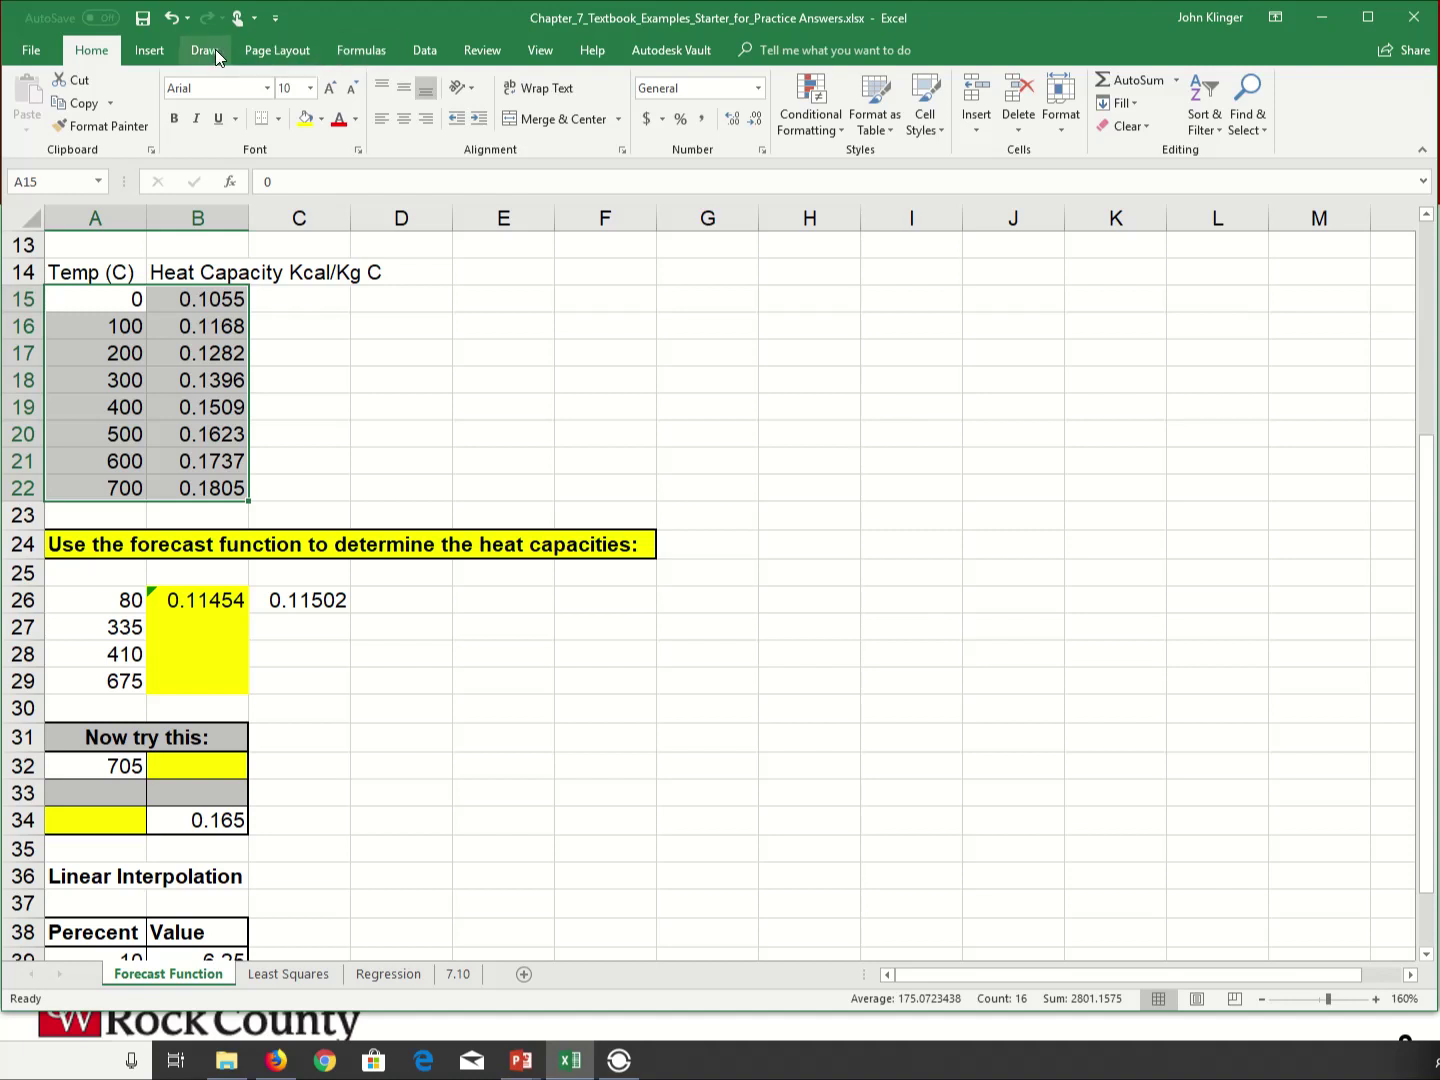
click(150, 51)
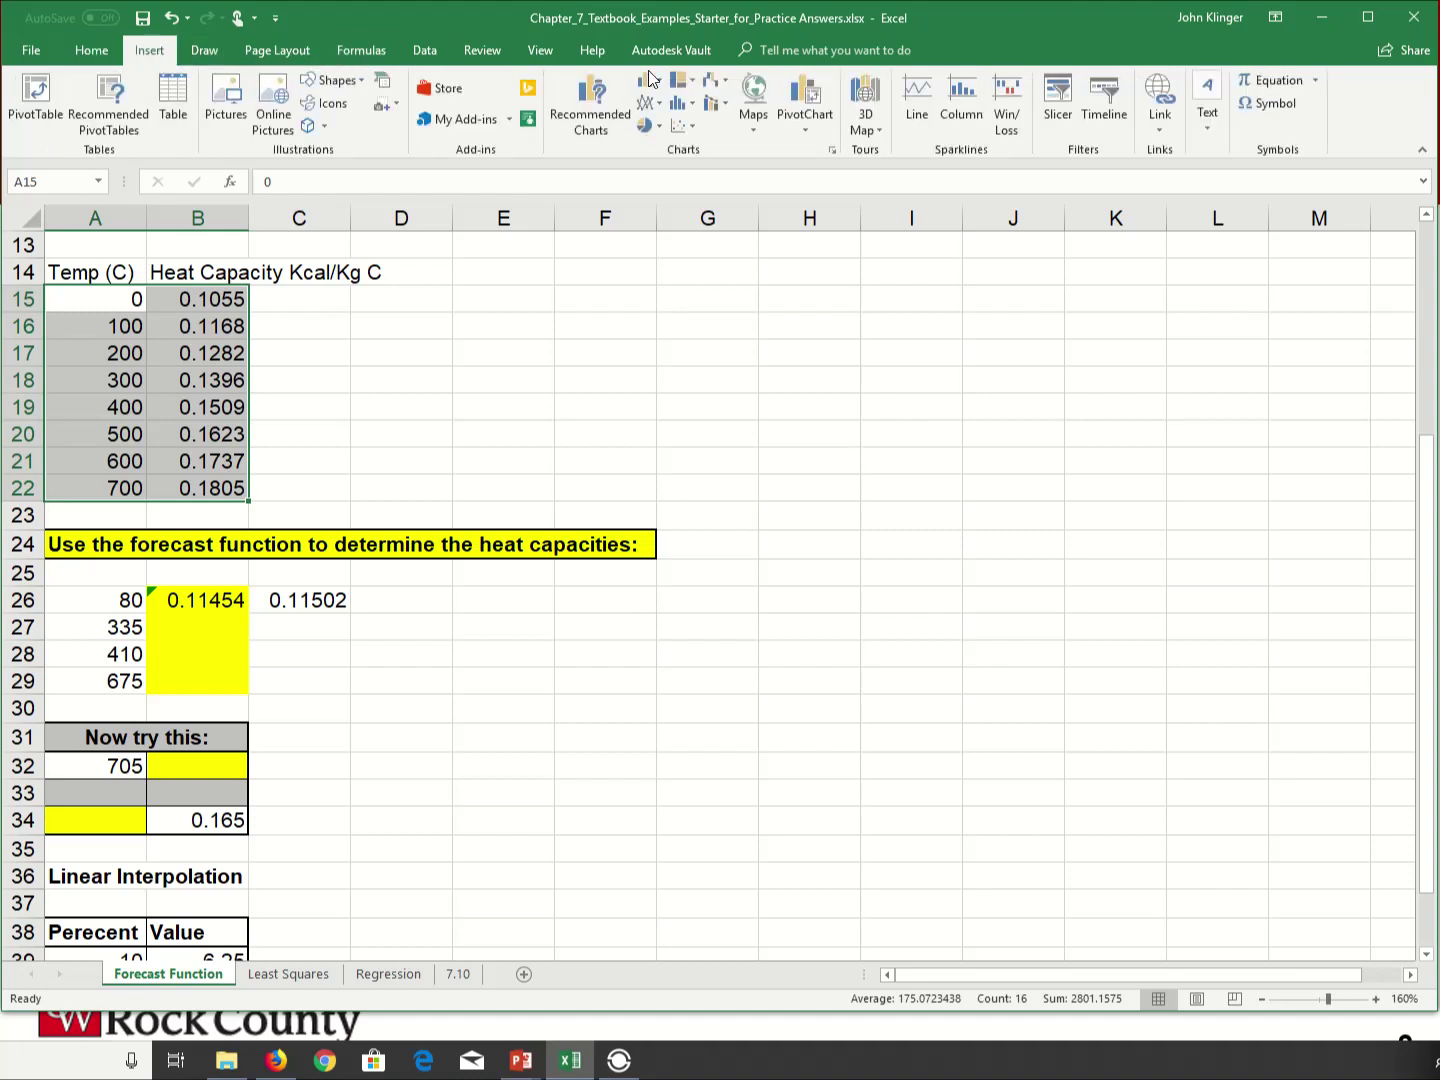
click(688, 129)
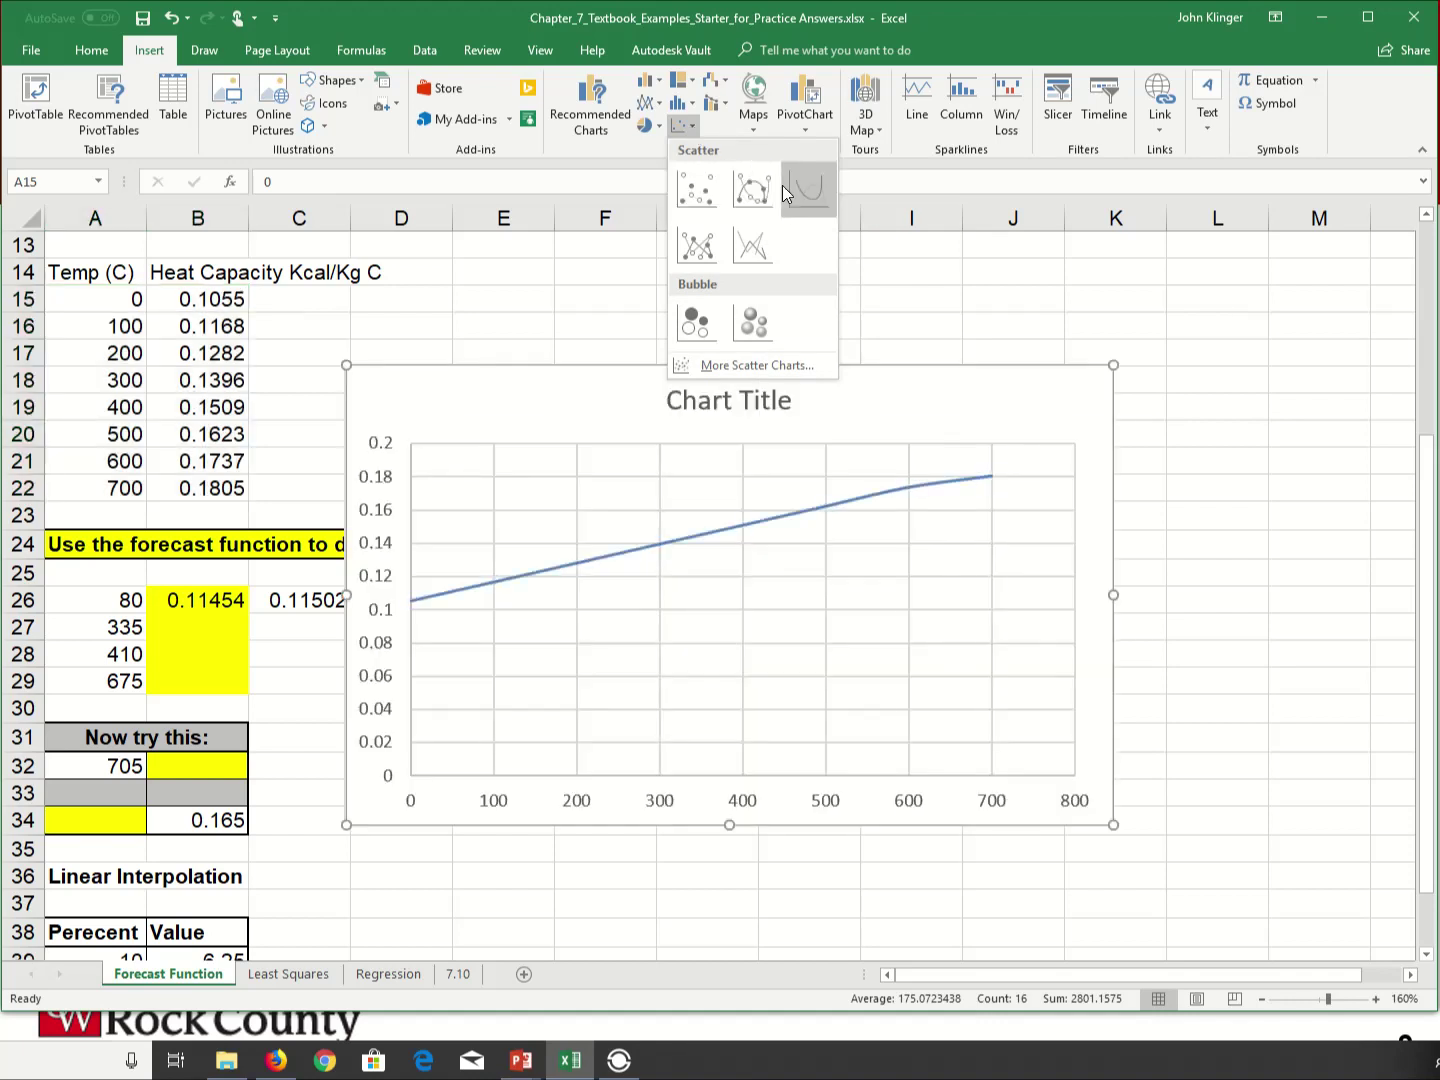
click(791, 186)
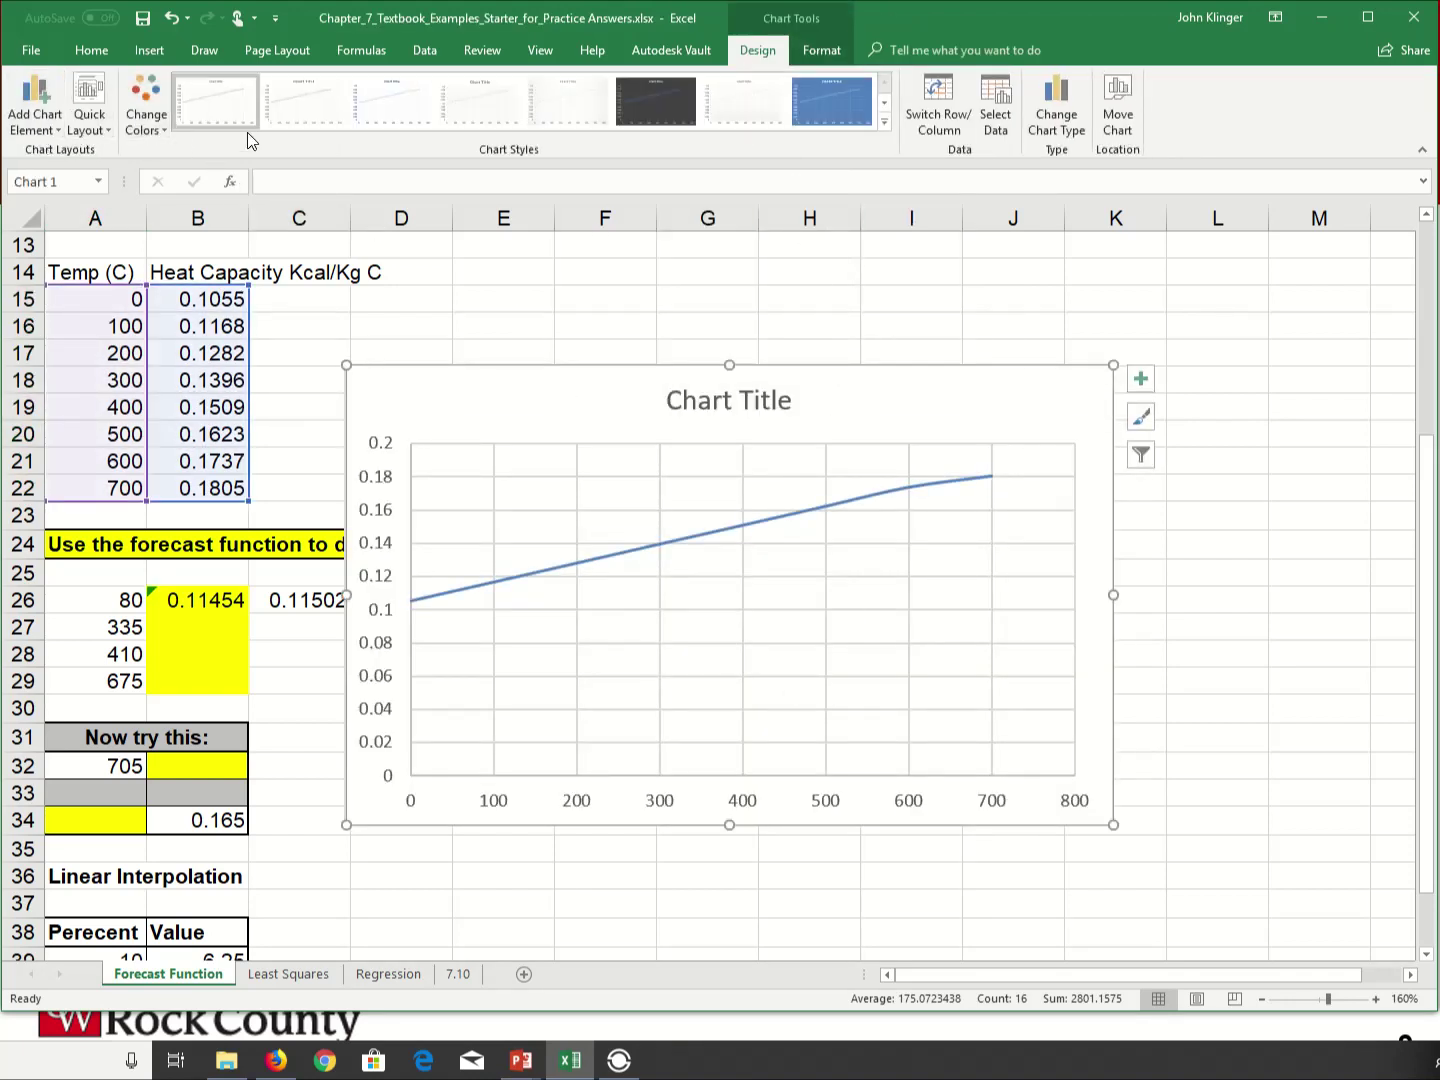
click(807, 52)
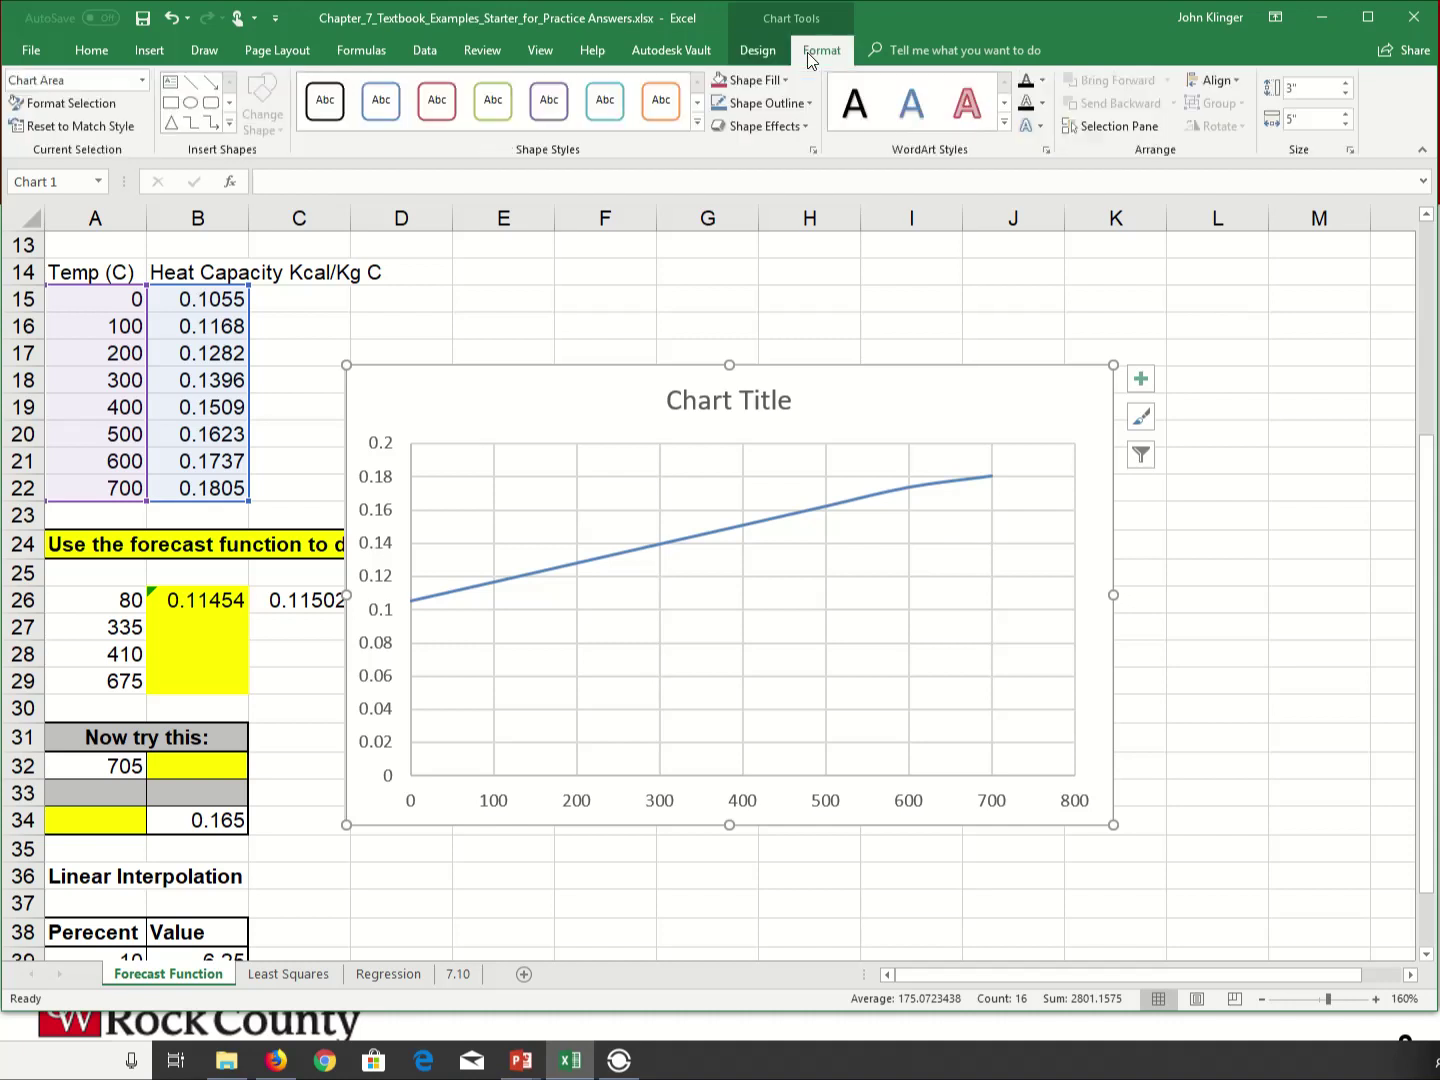
- Add a straight line shape about 1 inch high and 1 inch wide inside the scatter chart
click(184, 79)
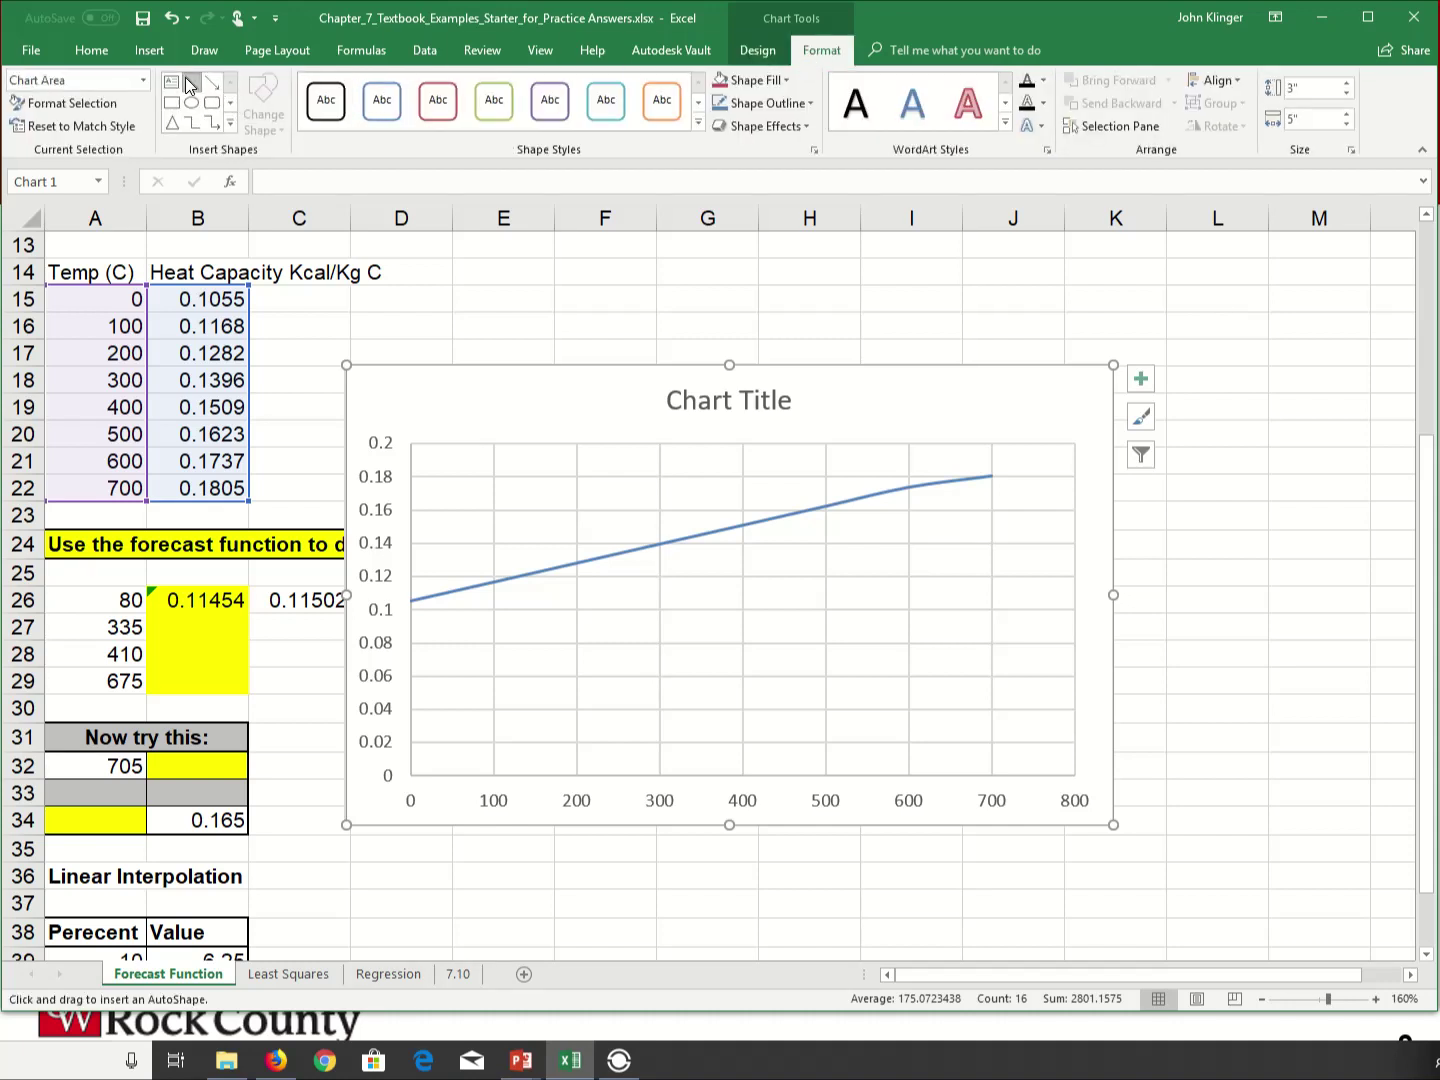
click(184, 77)
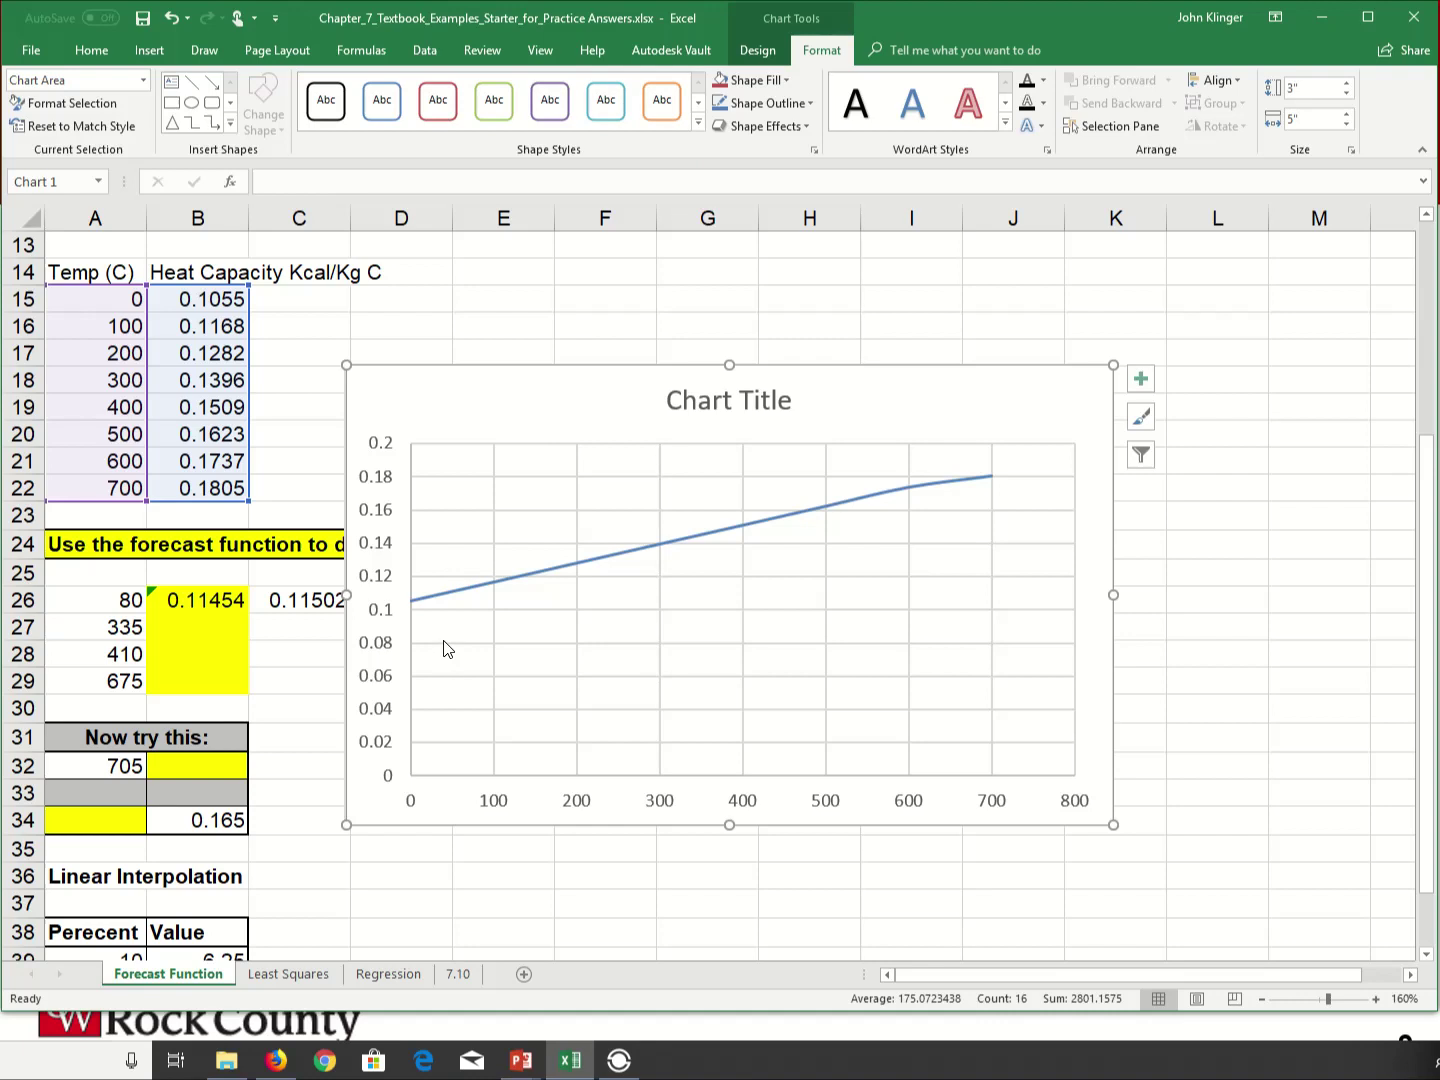
click(417, 612)
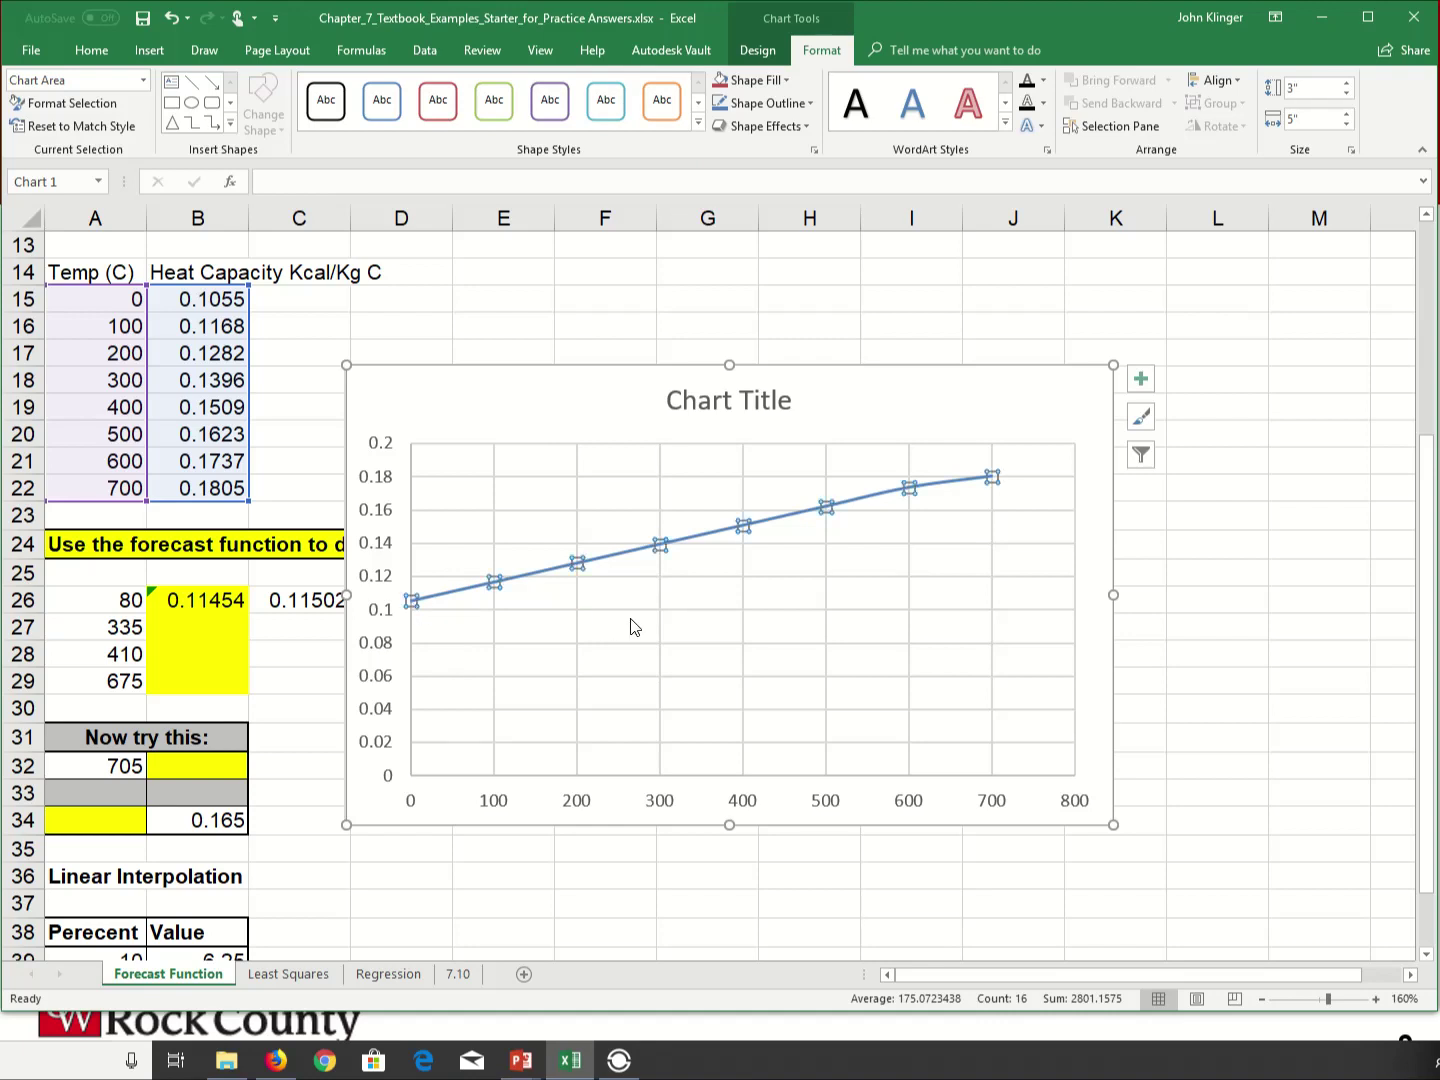
click(188, 86)
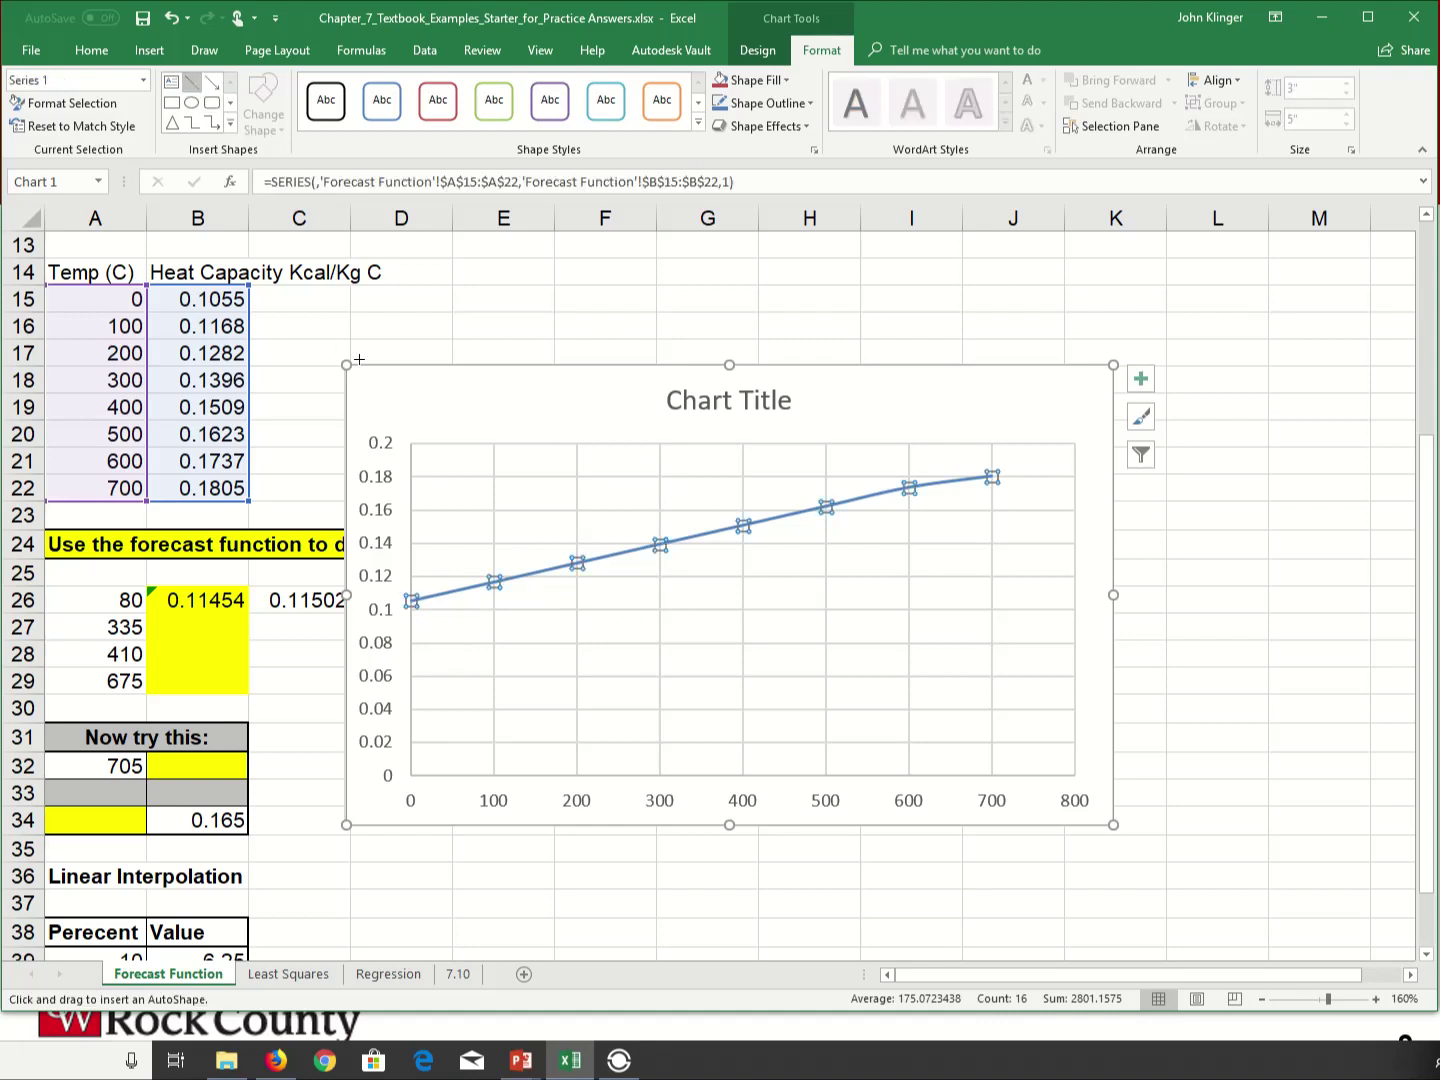
drag(453, 672, 605, 825)
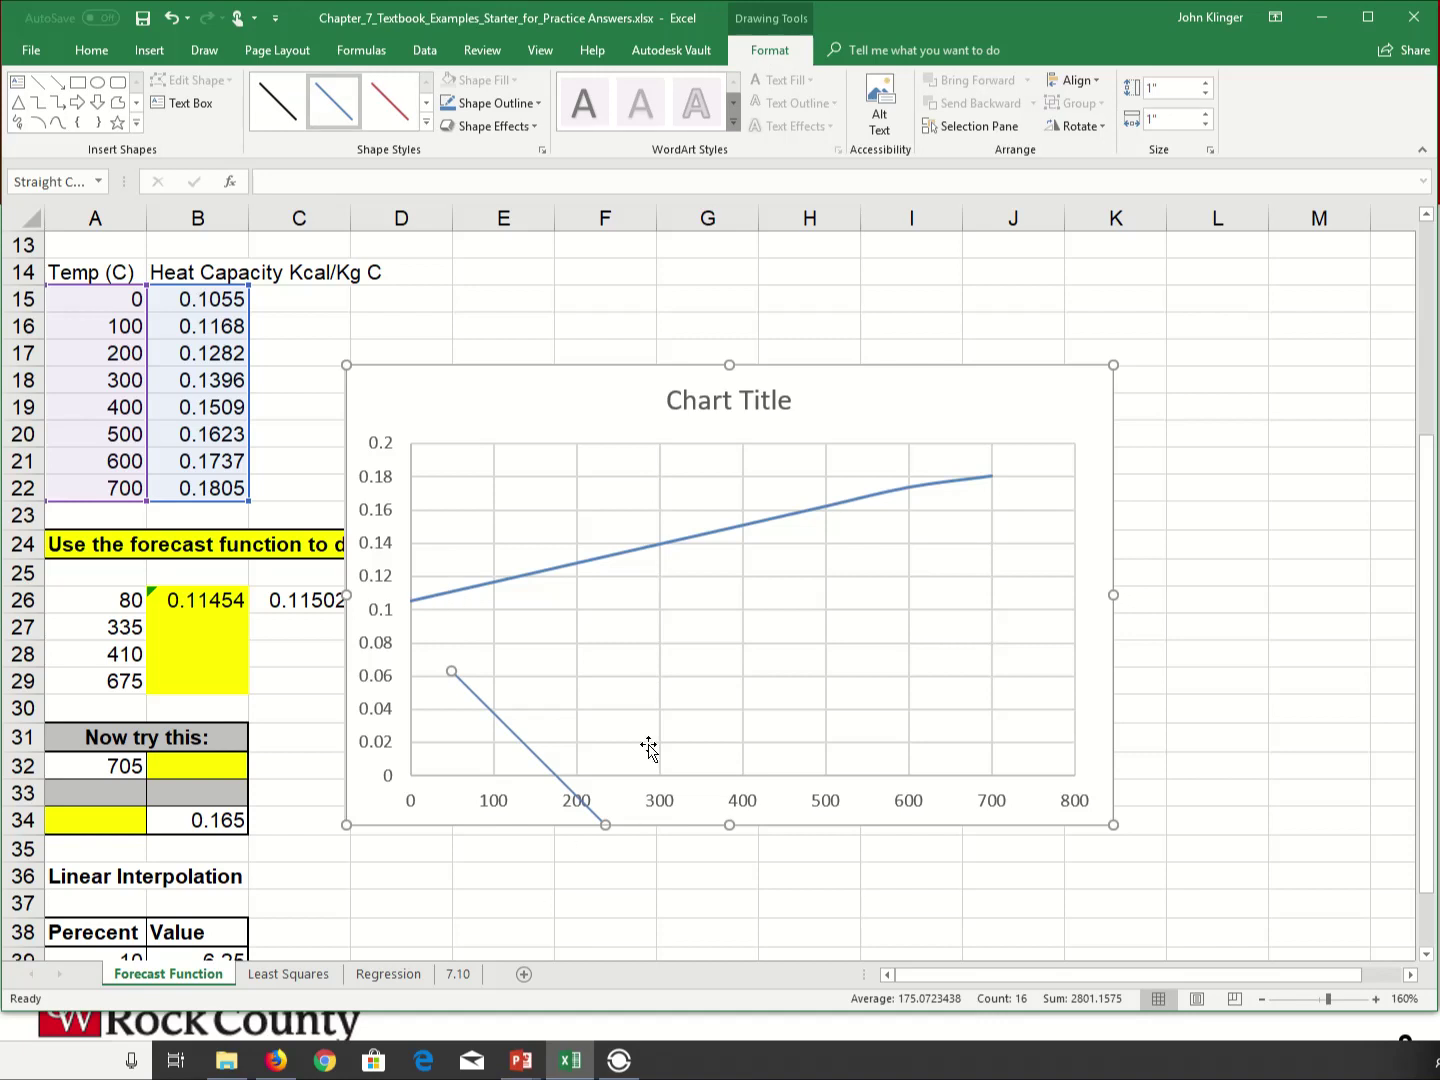
- Give the line a red style and stretch it from the curve's first data point to its last, about 0.83" by 3.76"
click(388, 105)
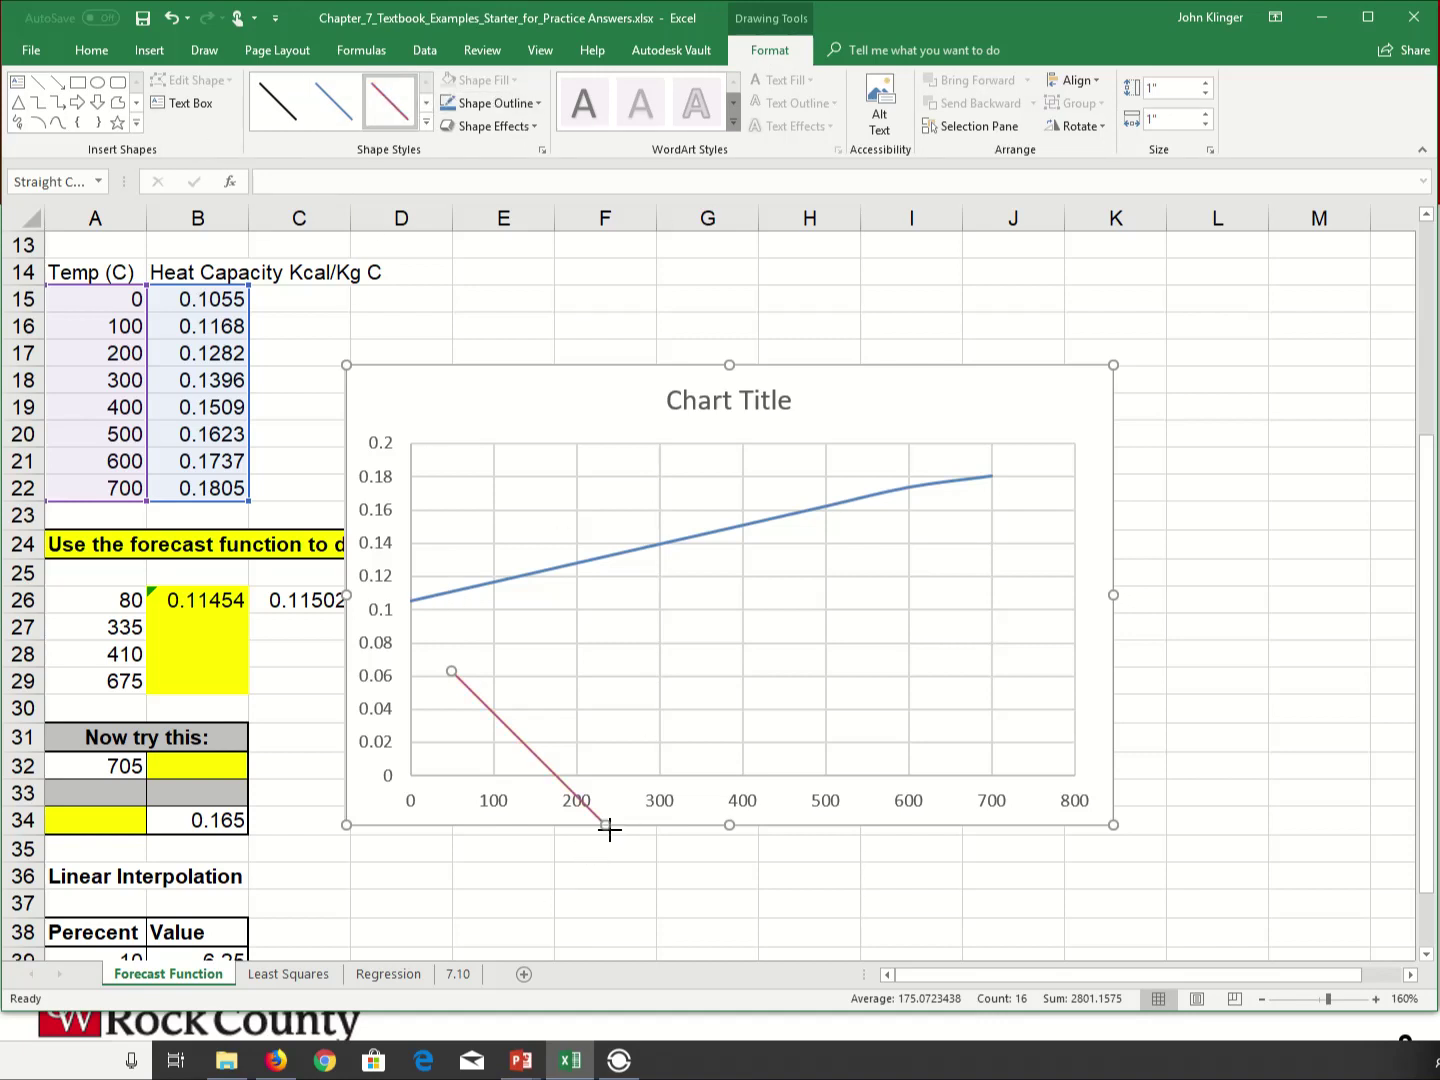
drag(608, 828, 987, 478)
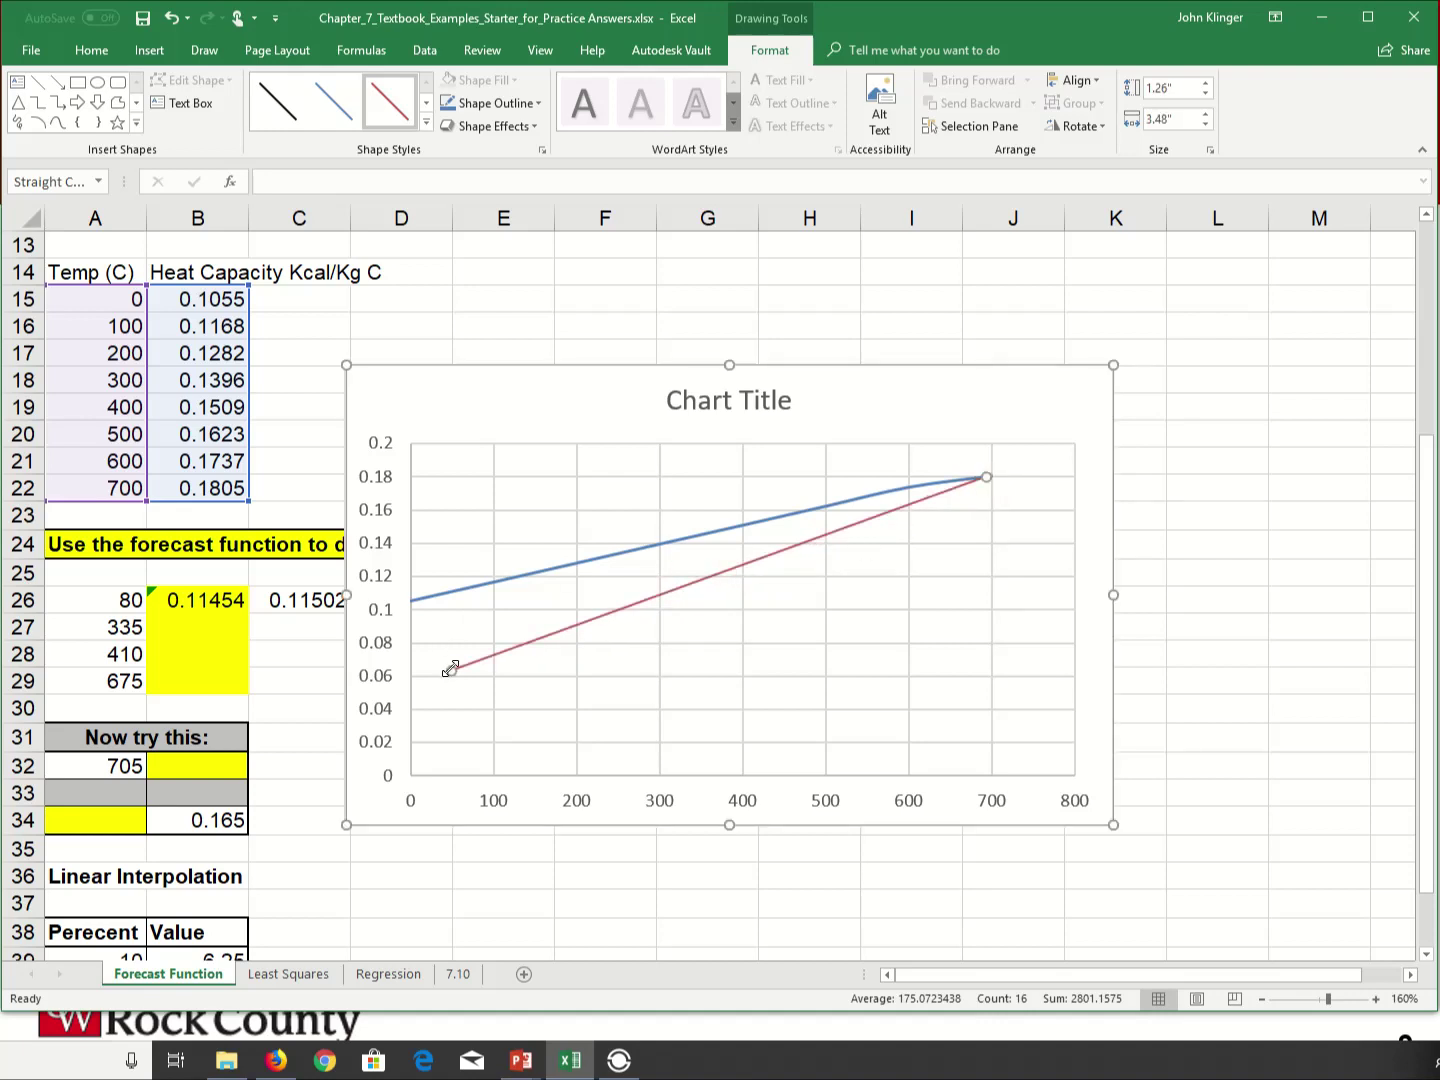
drag(450, 671, 408, 604)
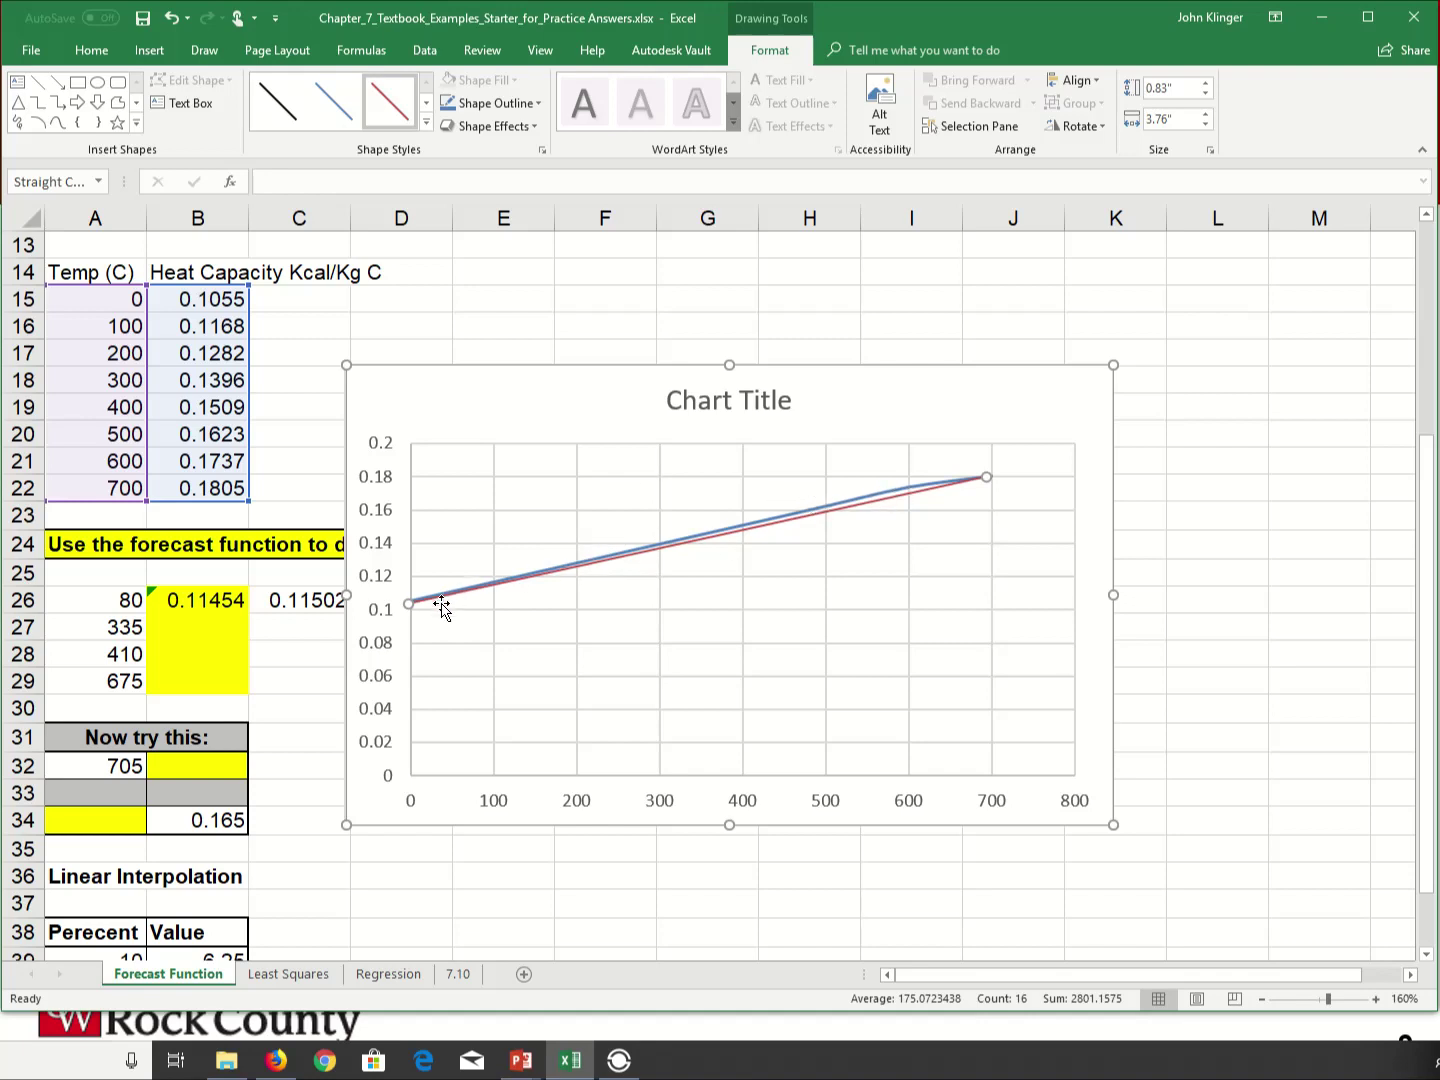
scroll(461, 604, up, 1)
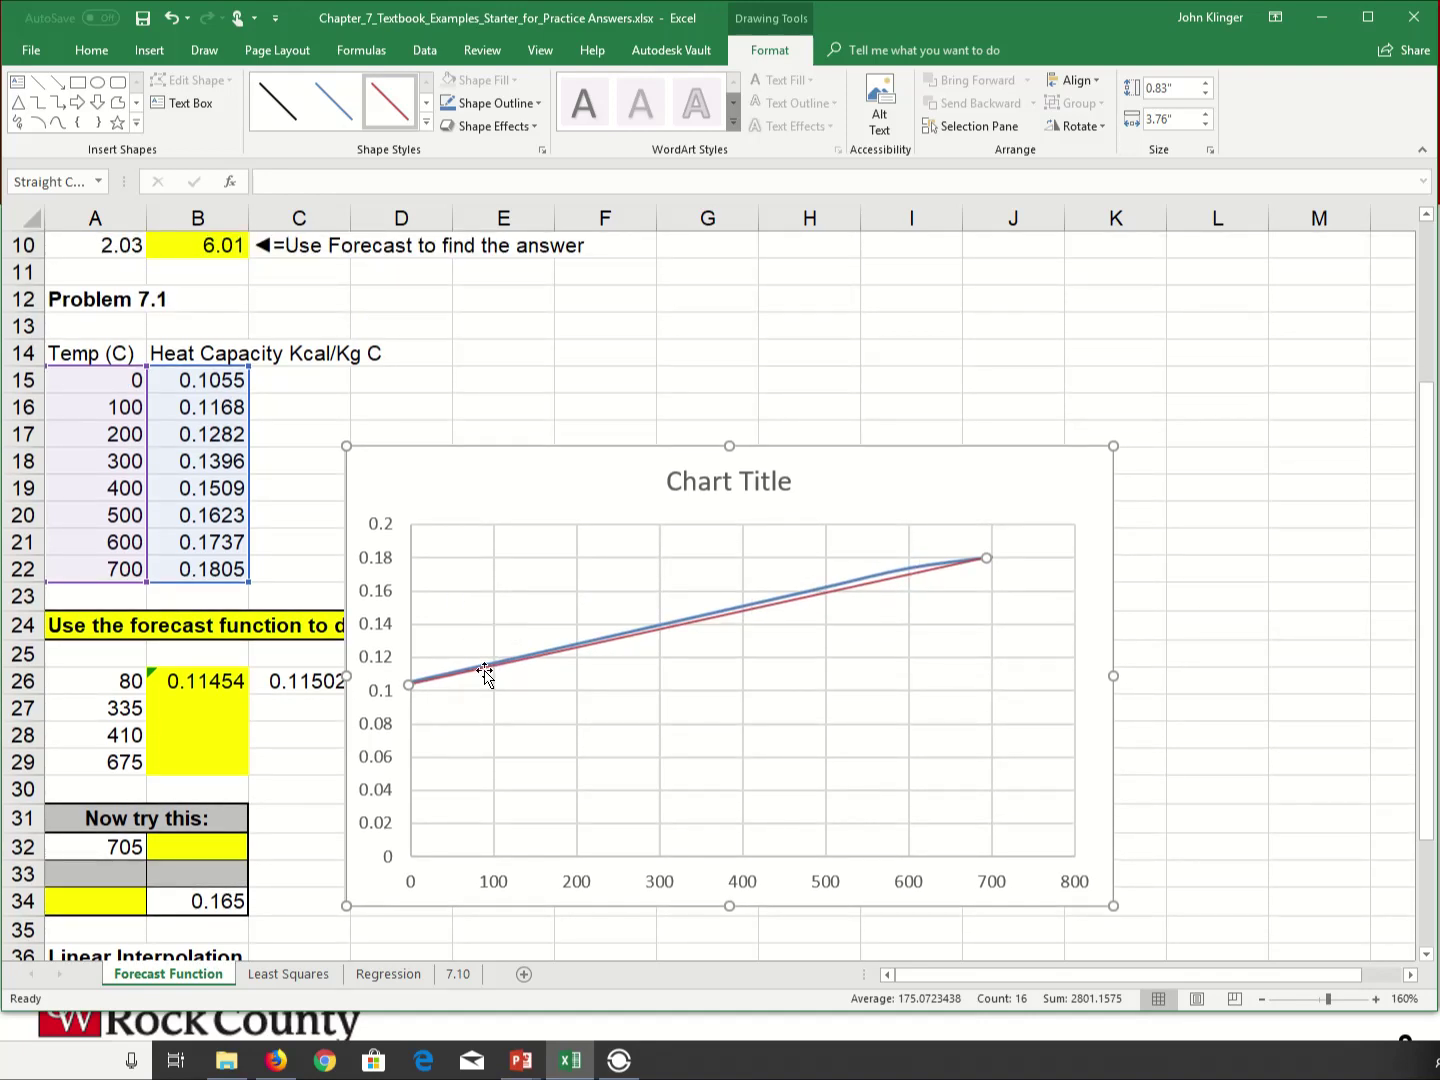
scroll(485, 675, down, 1)
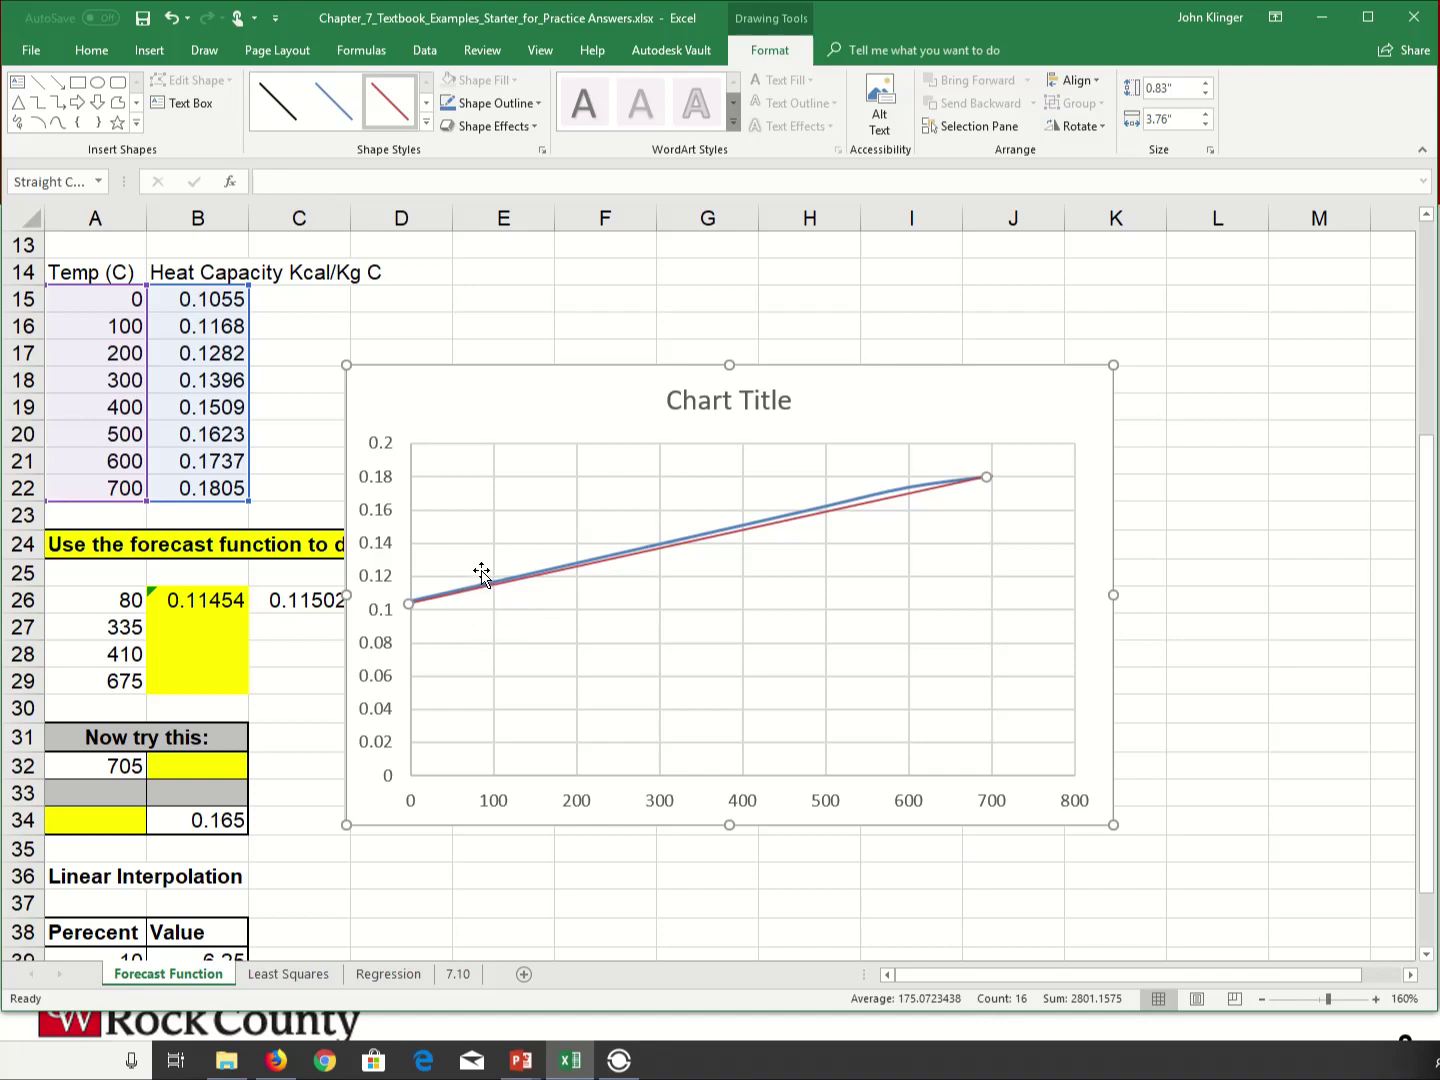
click(571, 434)
click(1139, 379)
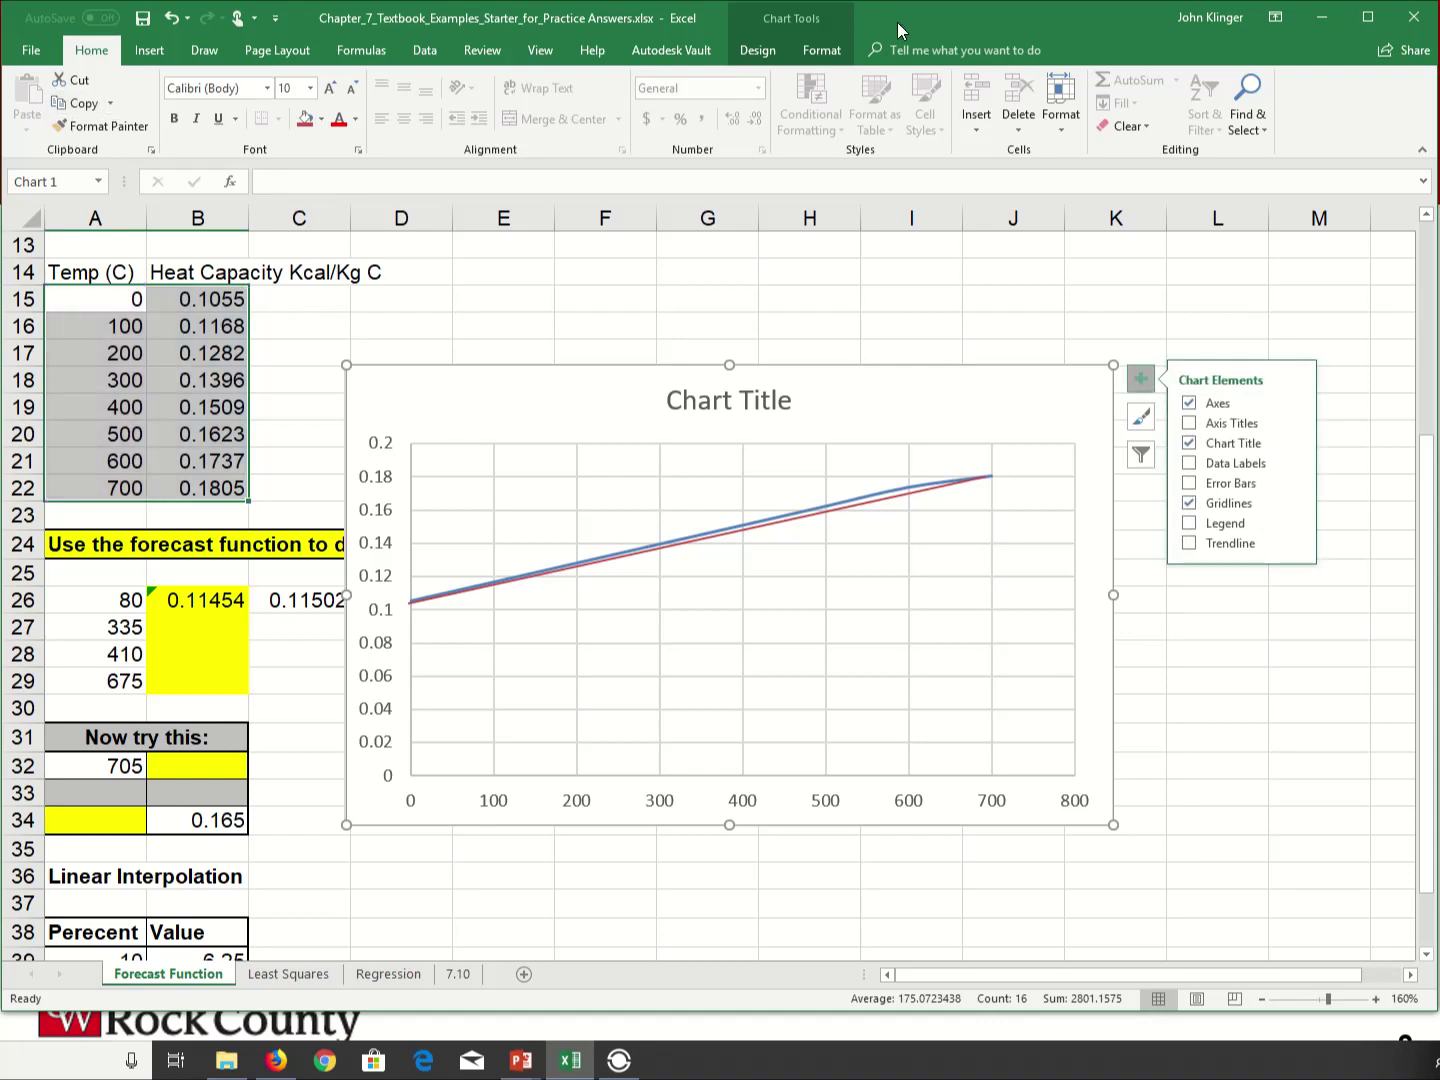
click(757, 50)
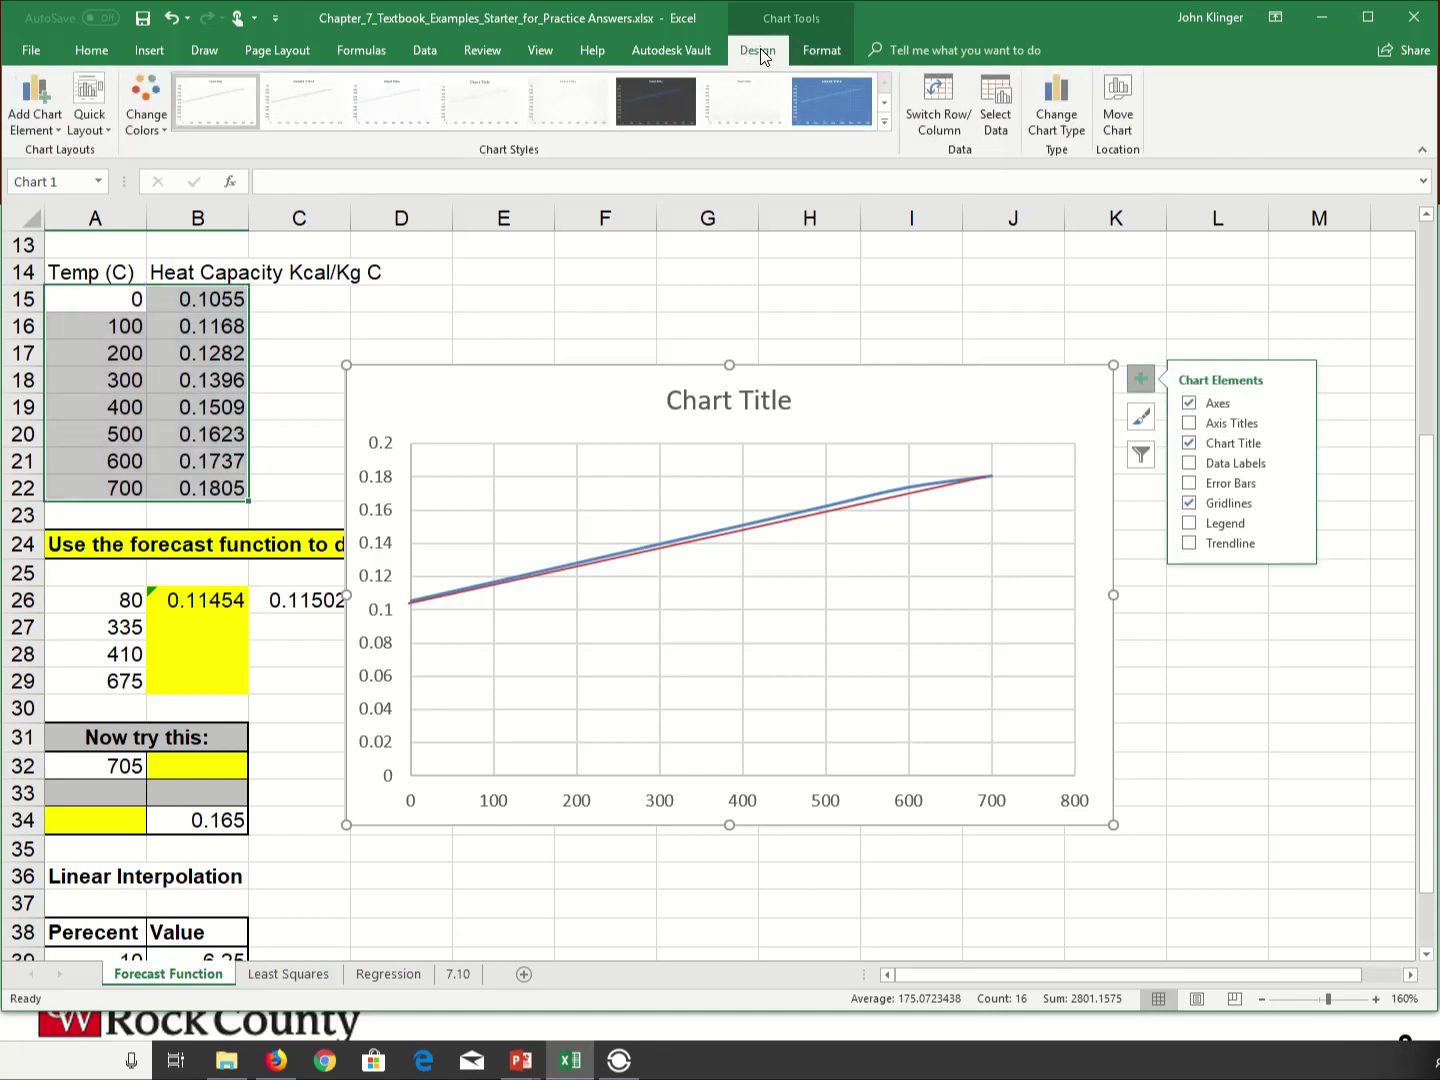
click(725, 533)
right_click(727, 537)
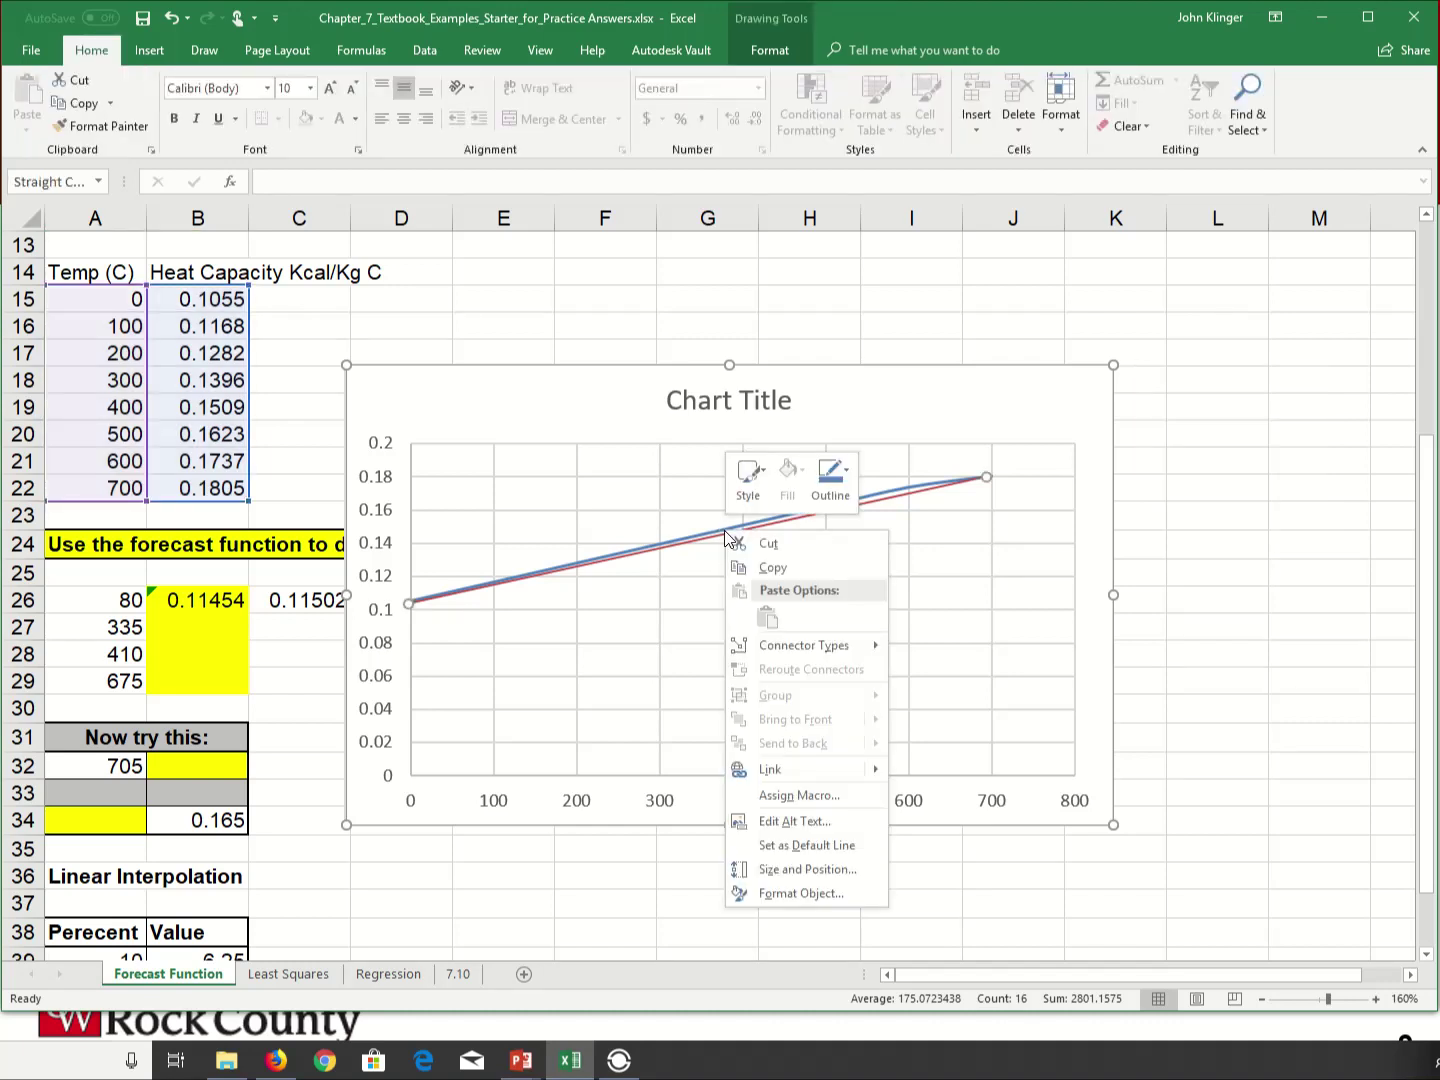
key(Escape)
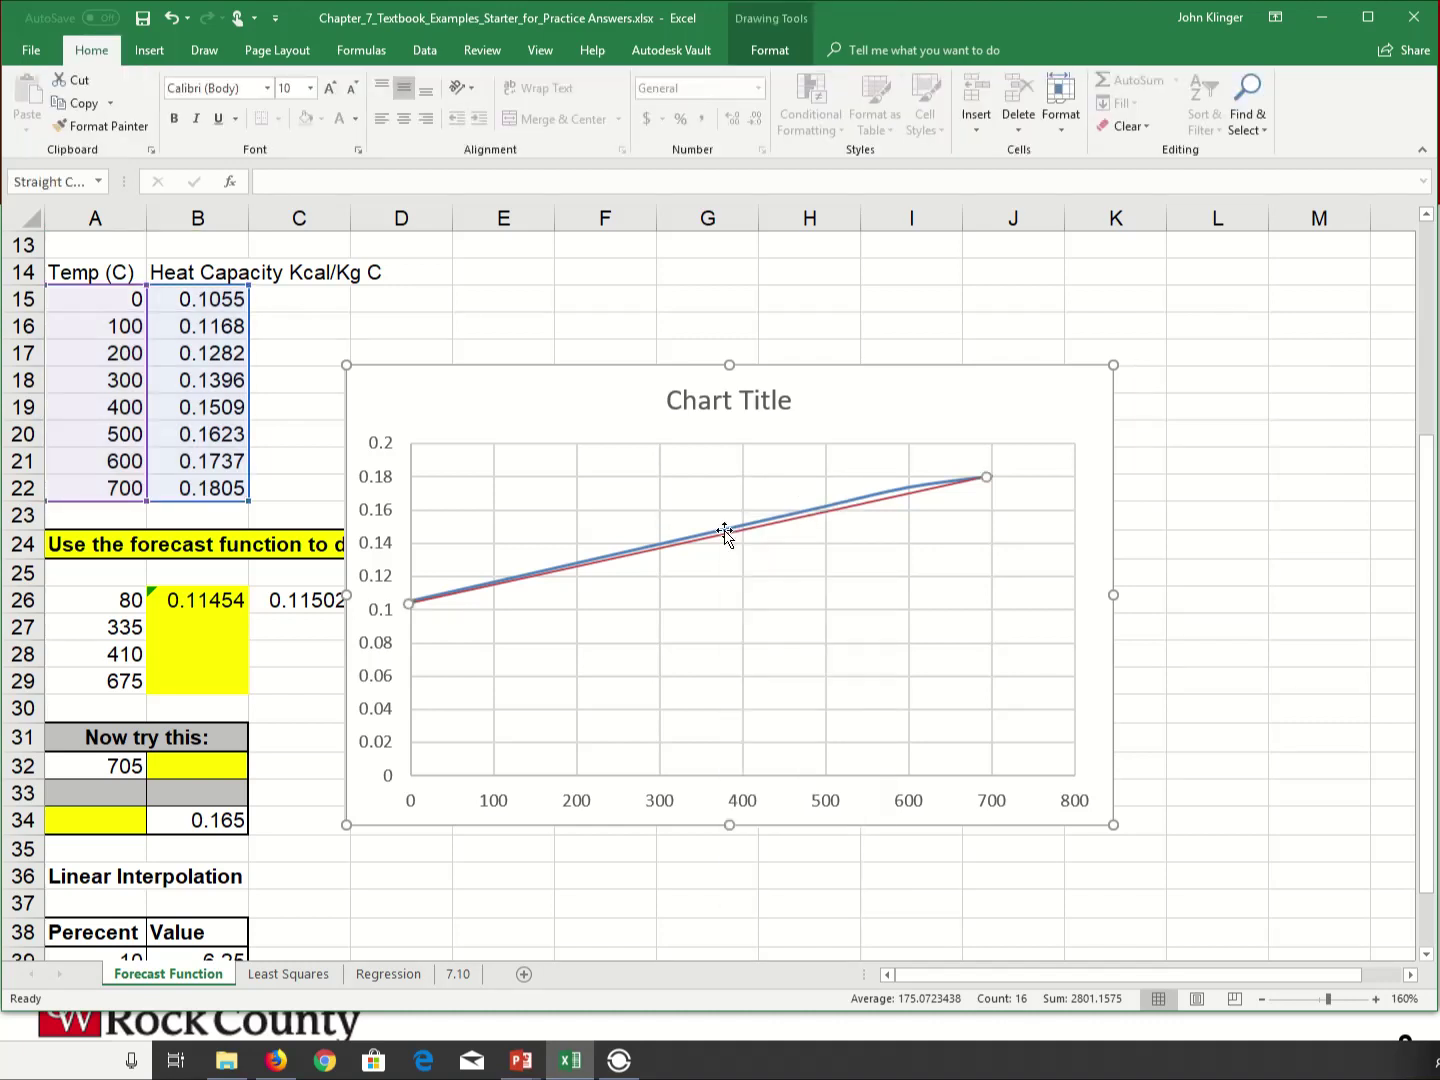
click(750, 20)
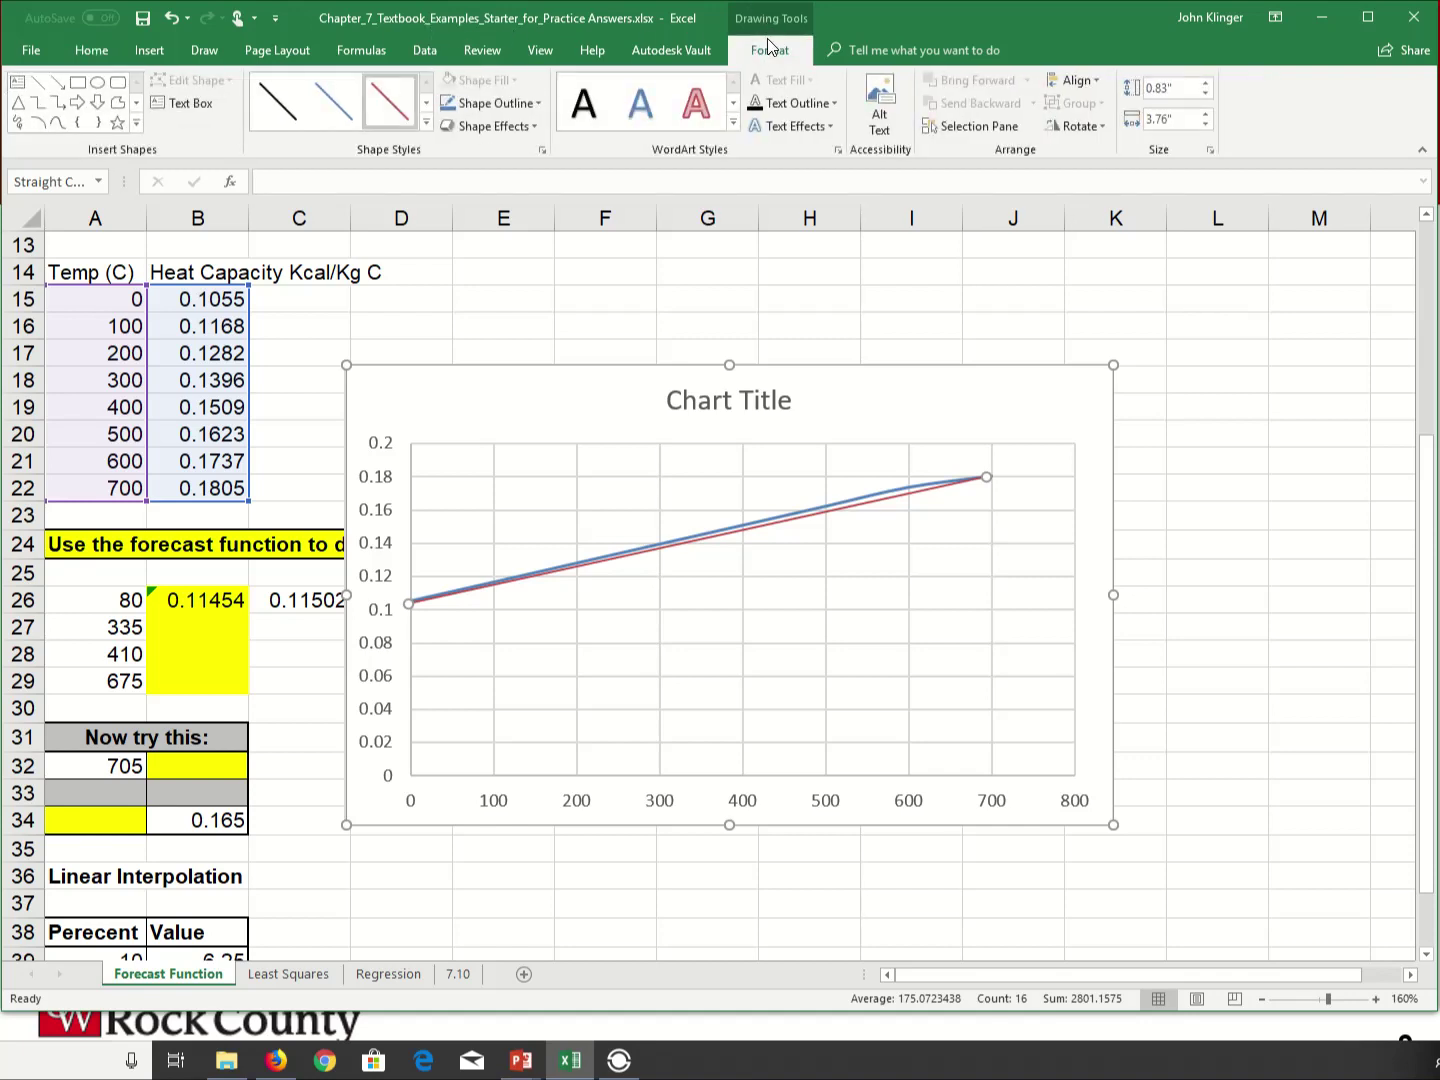
click(652, 367)
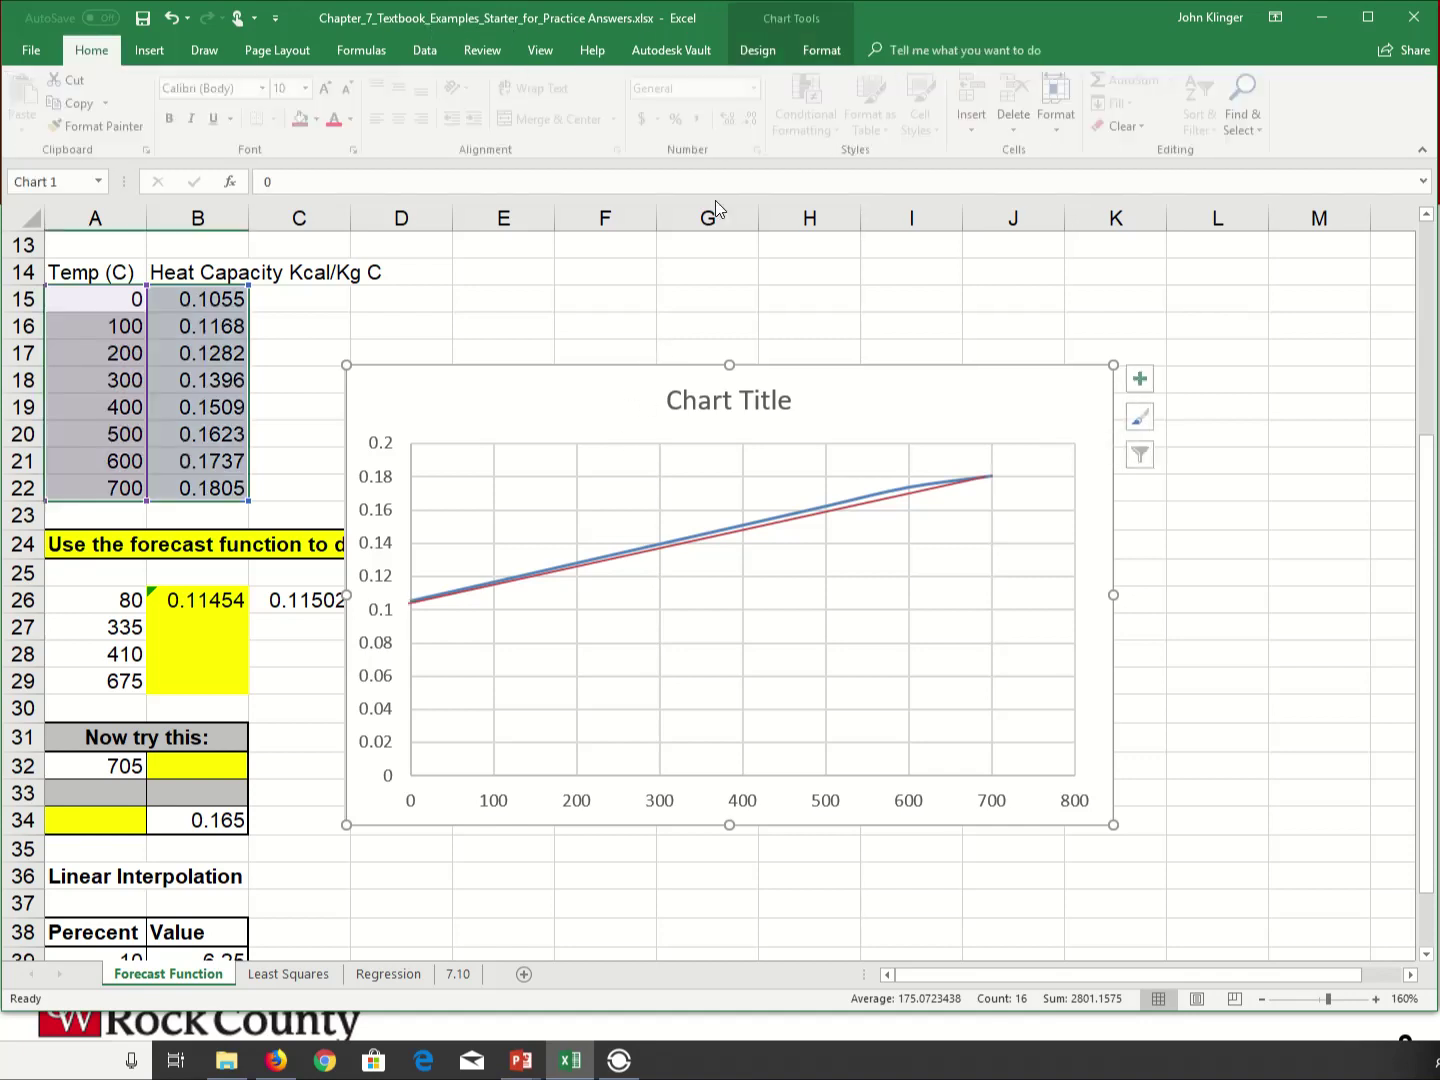
click(766, 53)
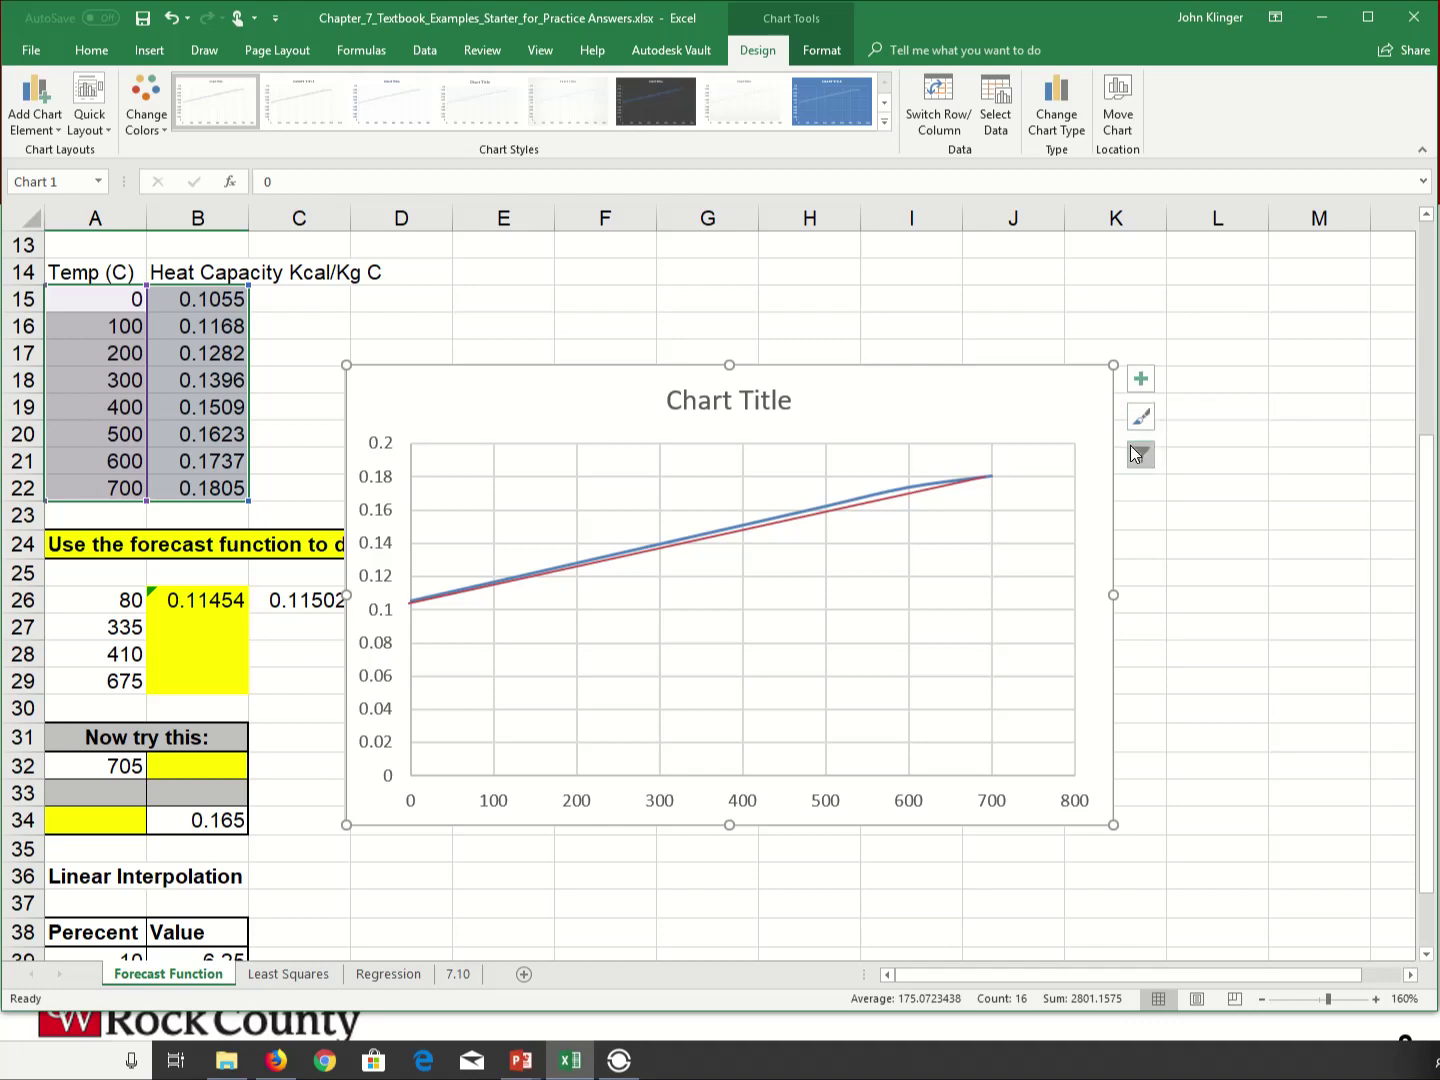
click(1137, 376)
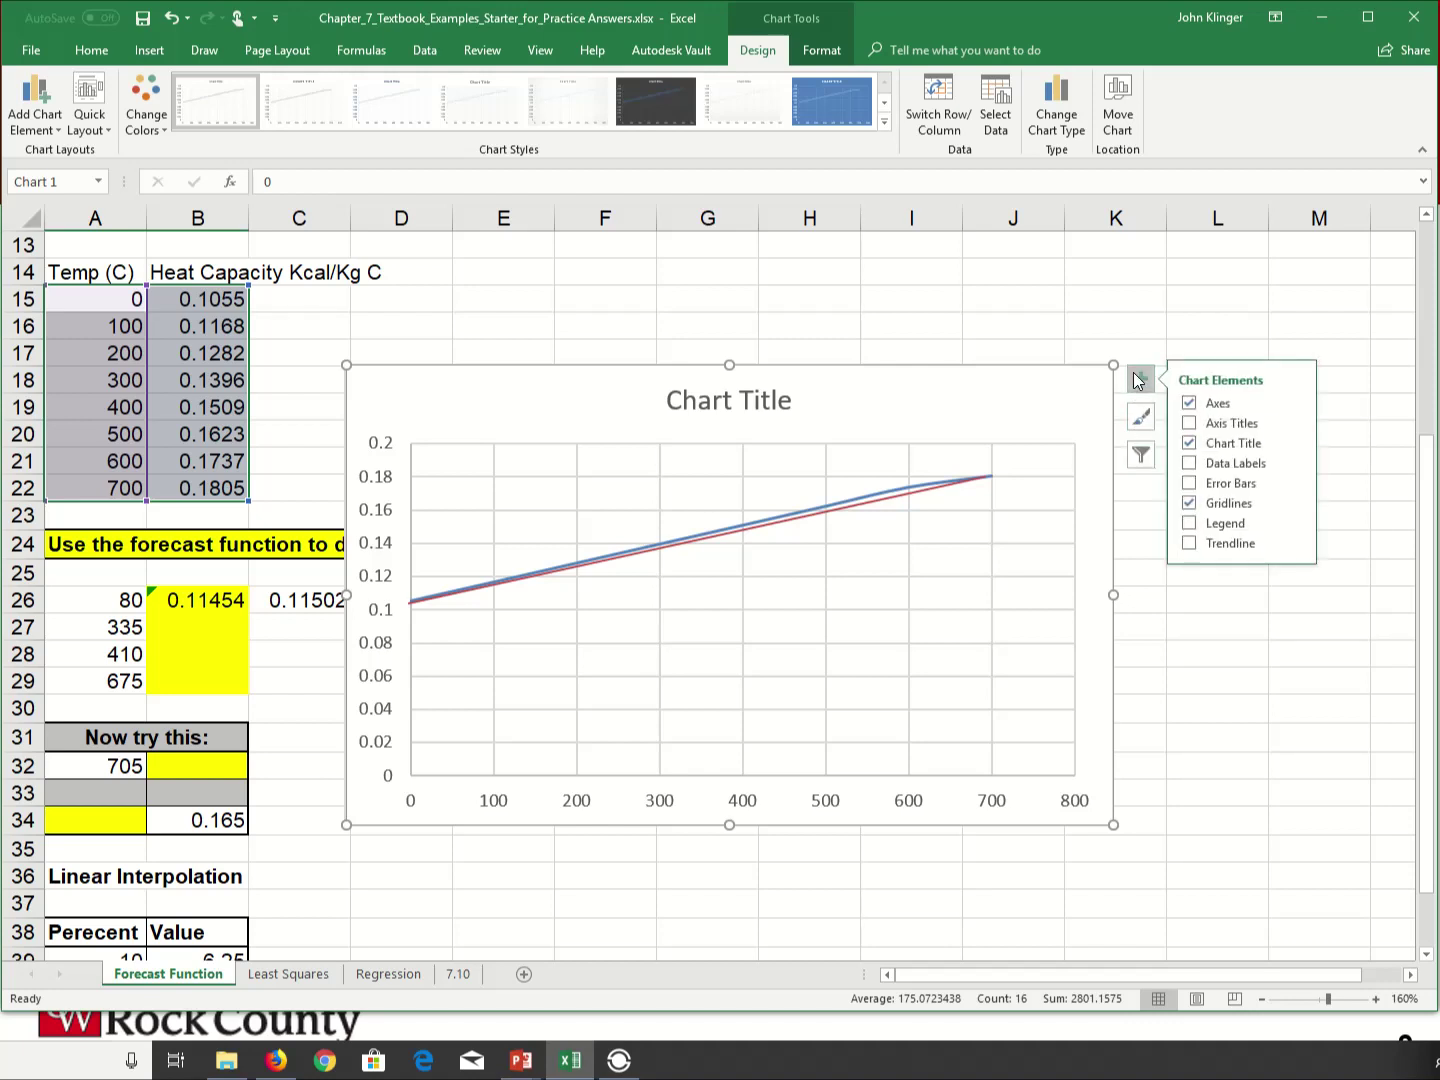
click(1215, 406)
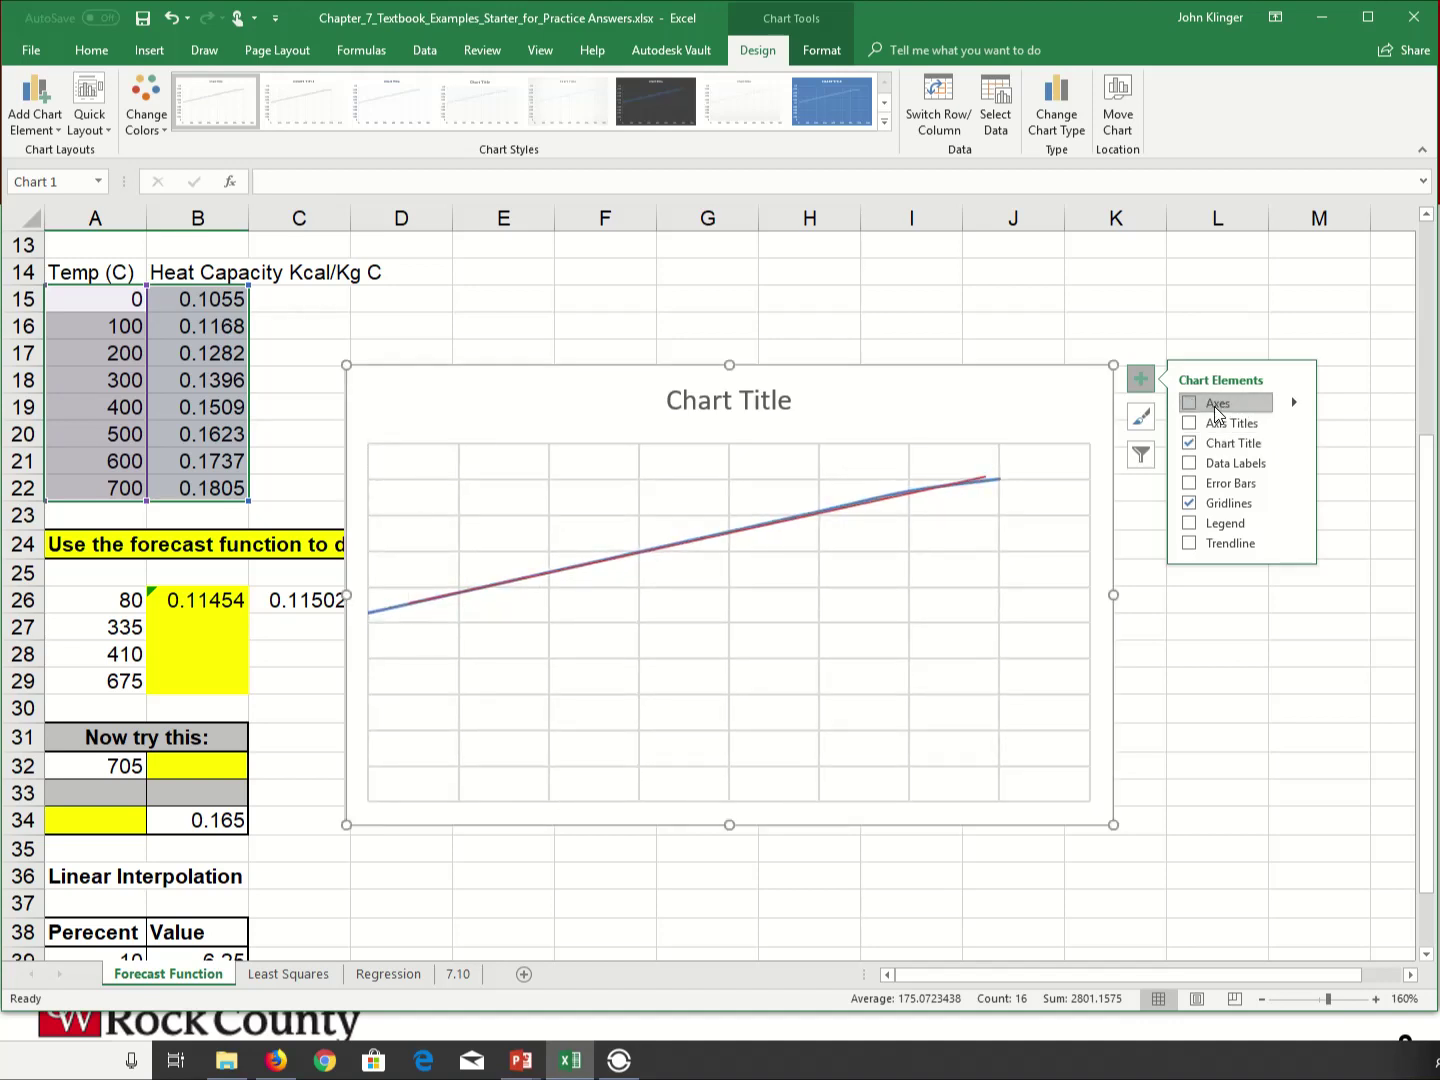
click(1214, 404)
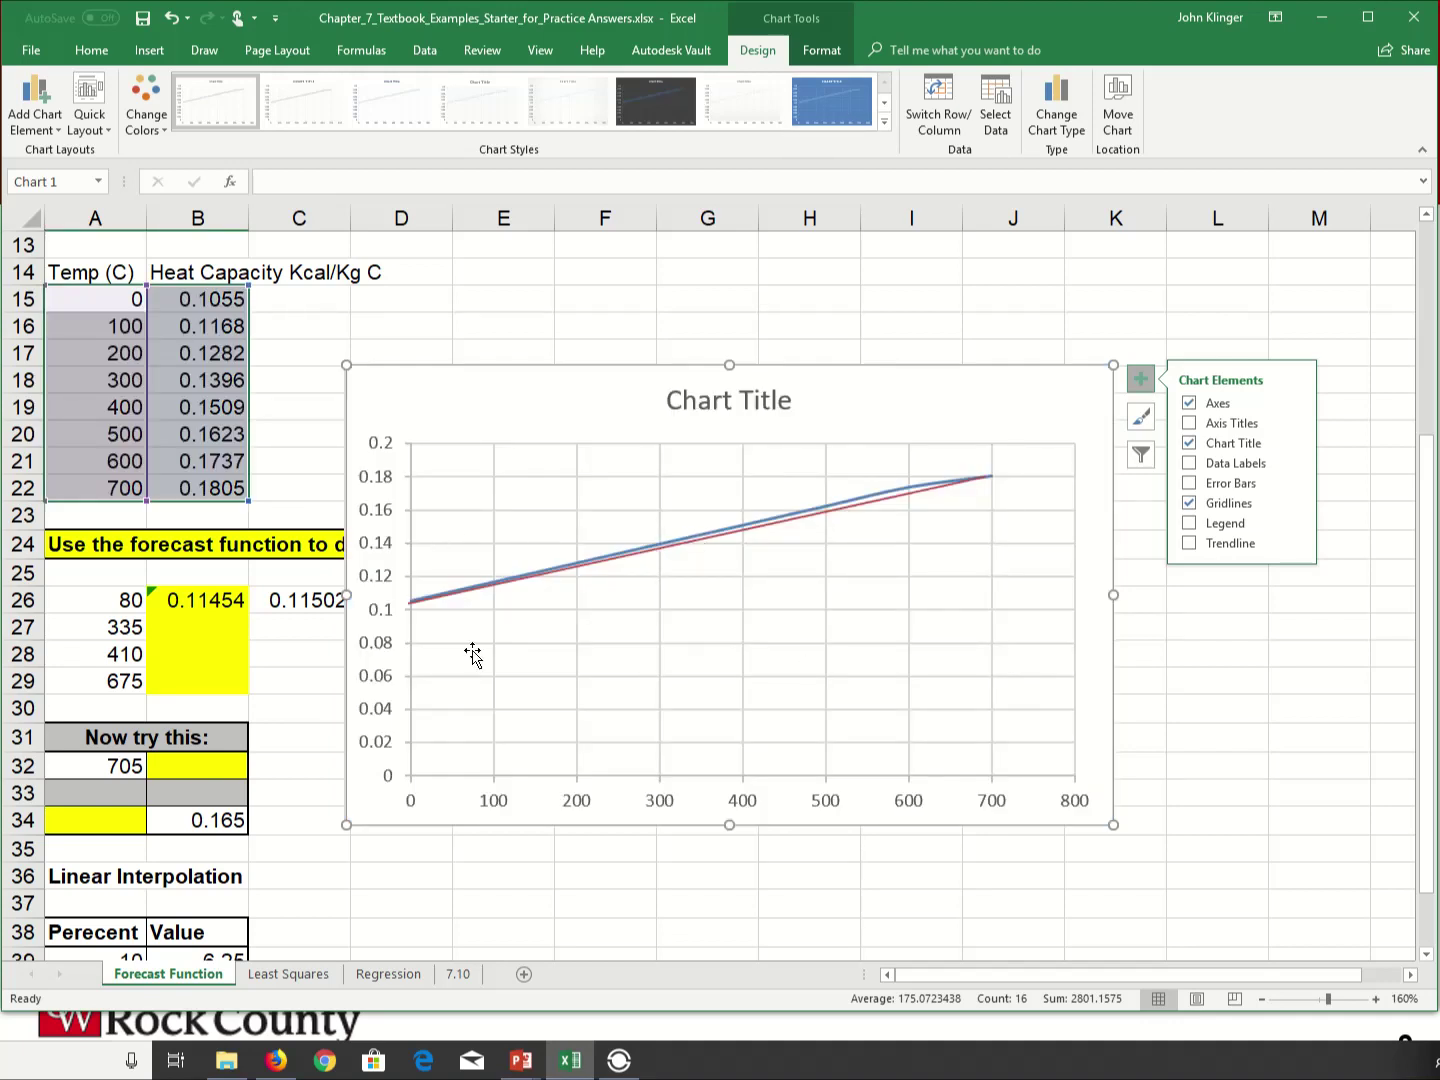
- Set the chart's horizontal axis bounds to a minimum of 50 and a maximum of 100
click(668, 806)
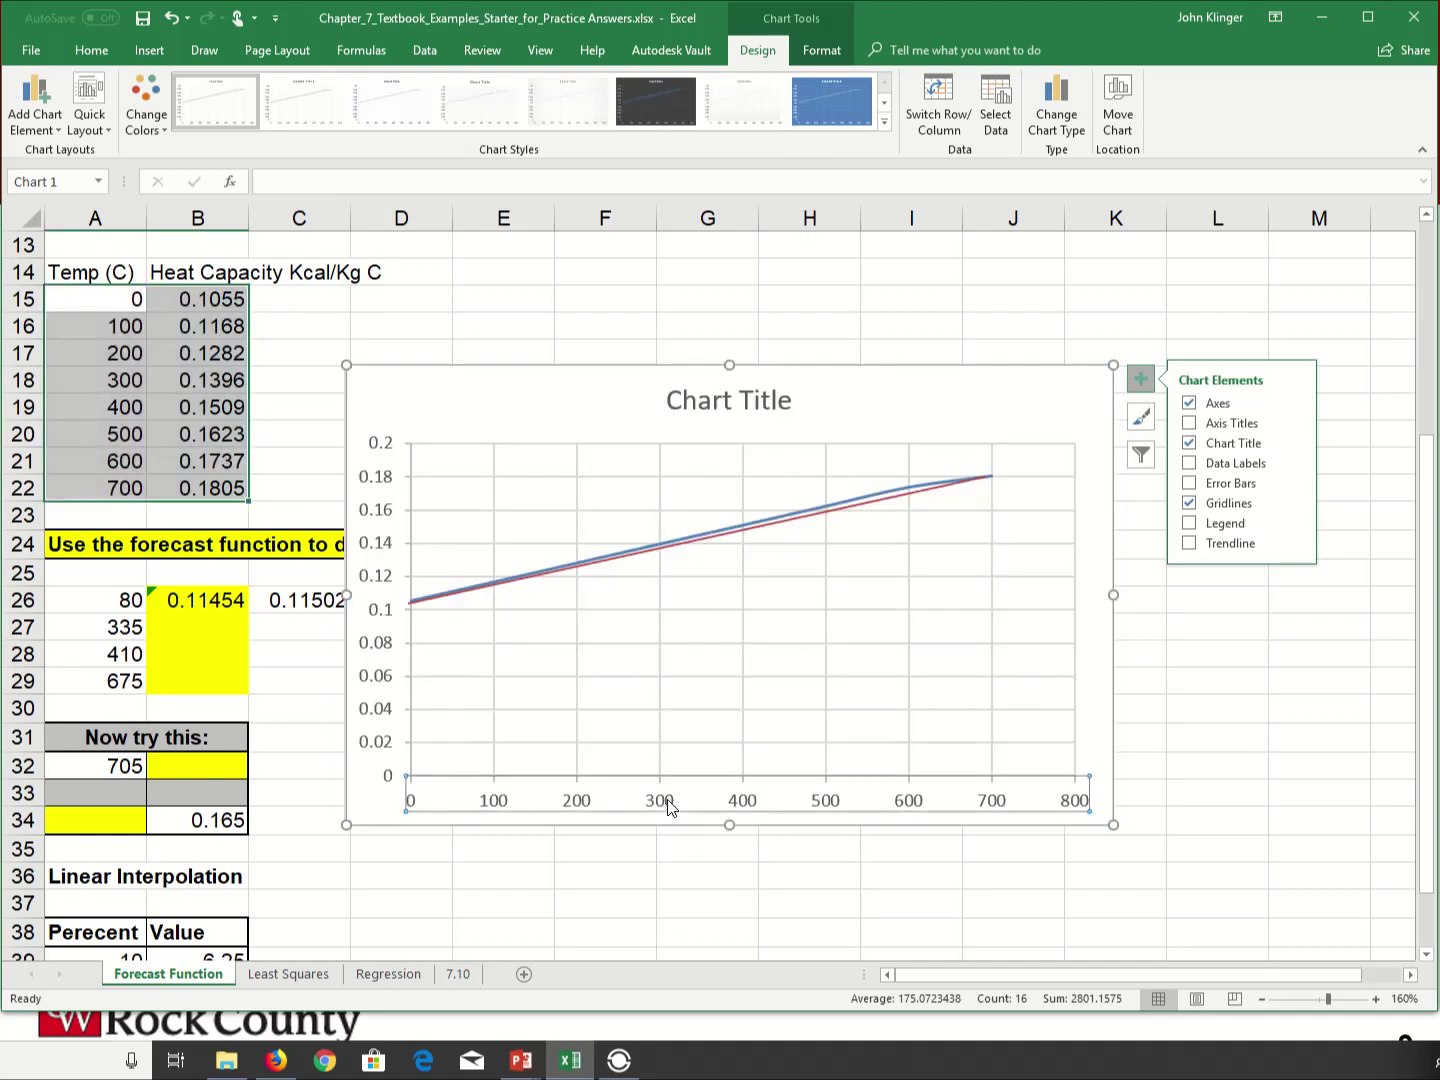
right_click(668, 806)
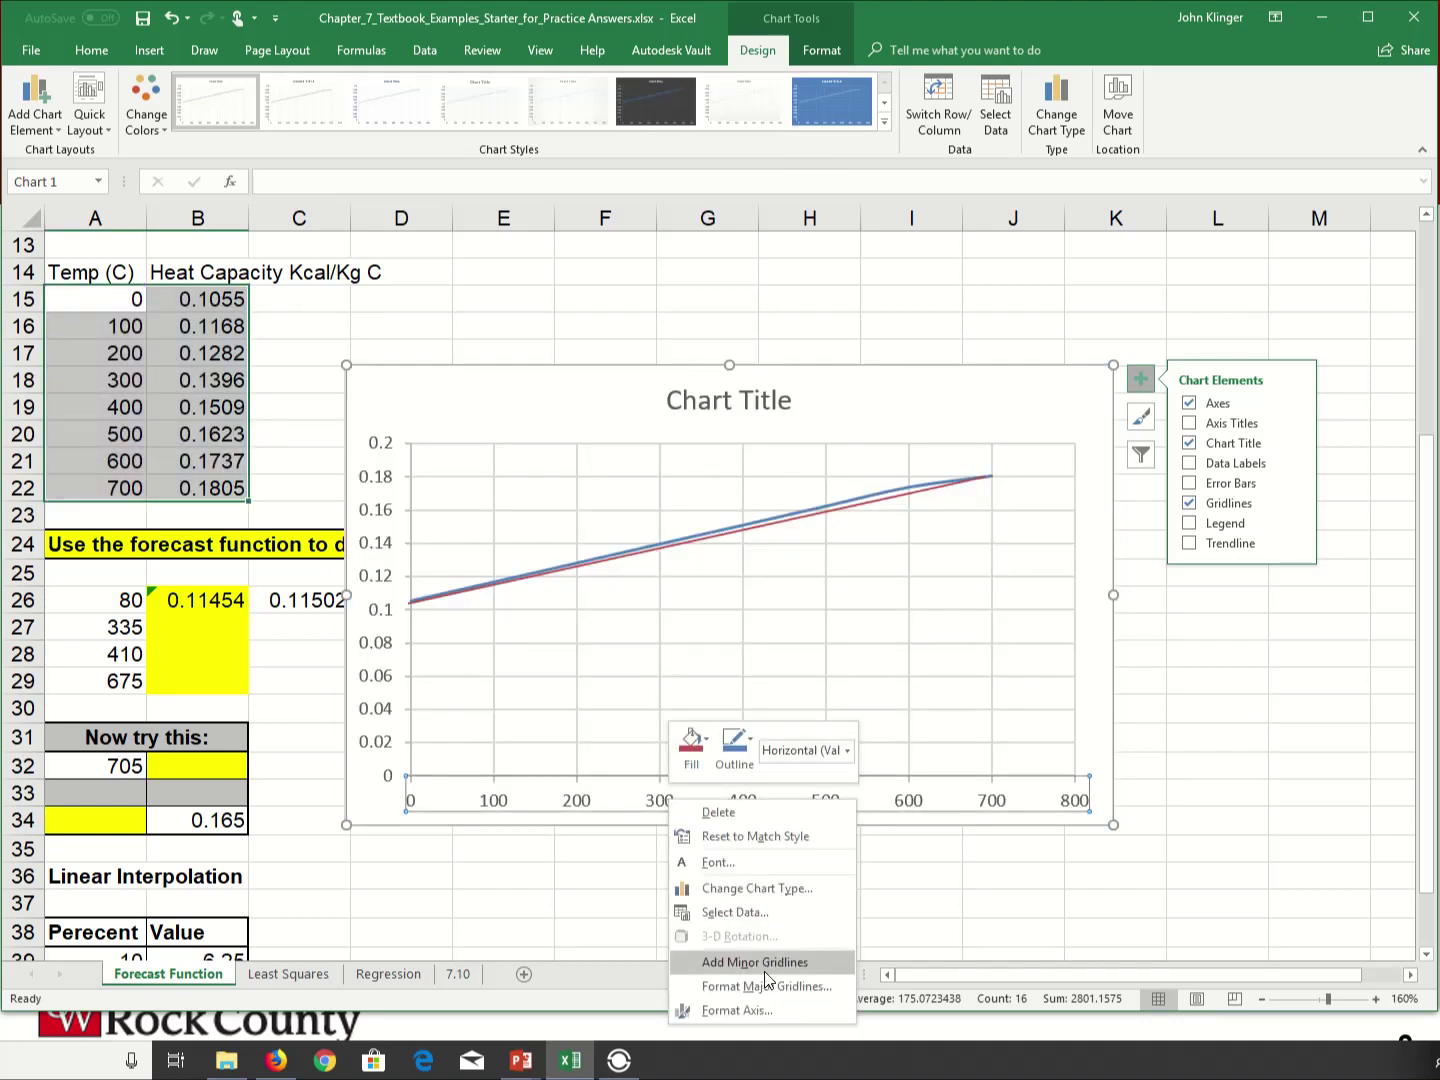
click(741, 1010)
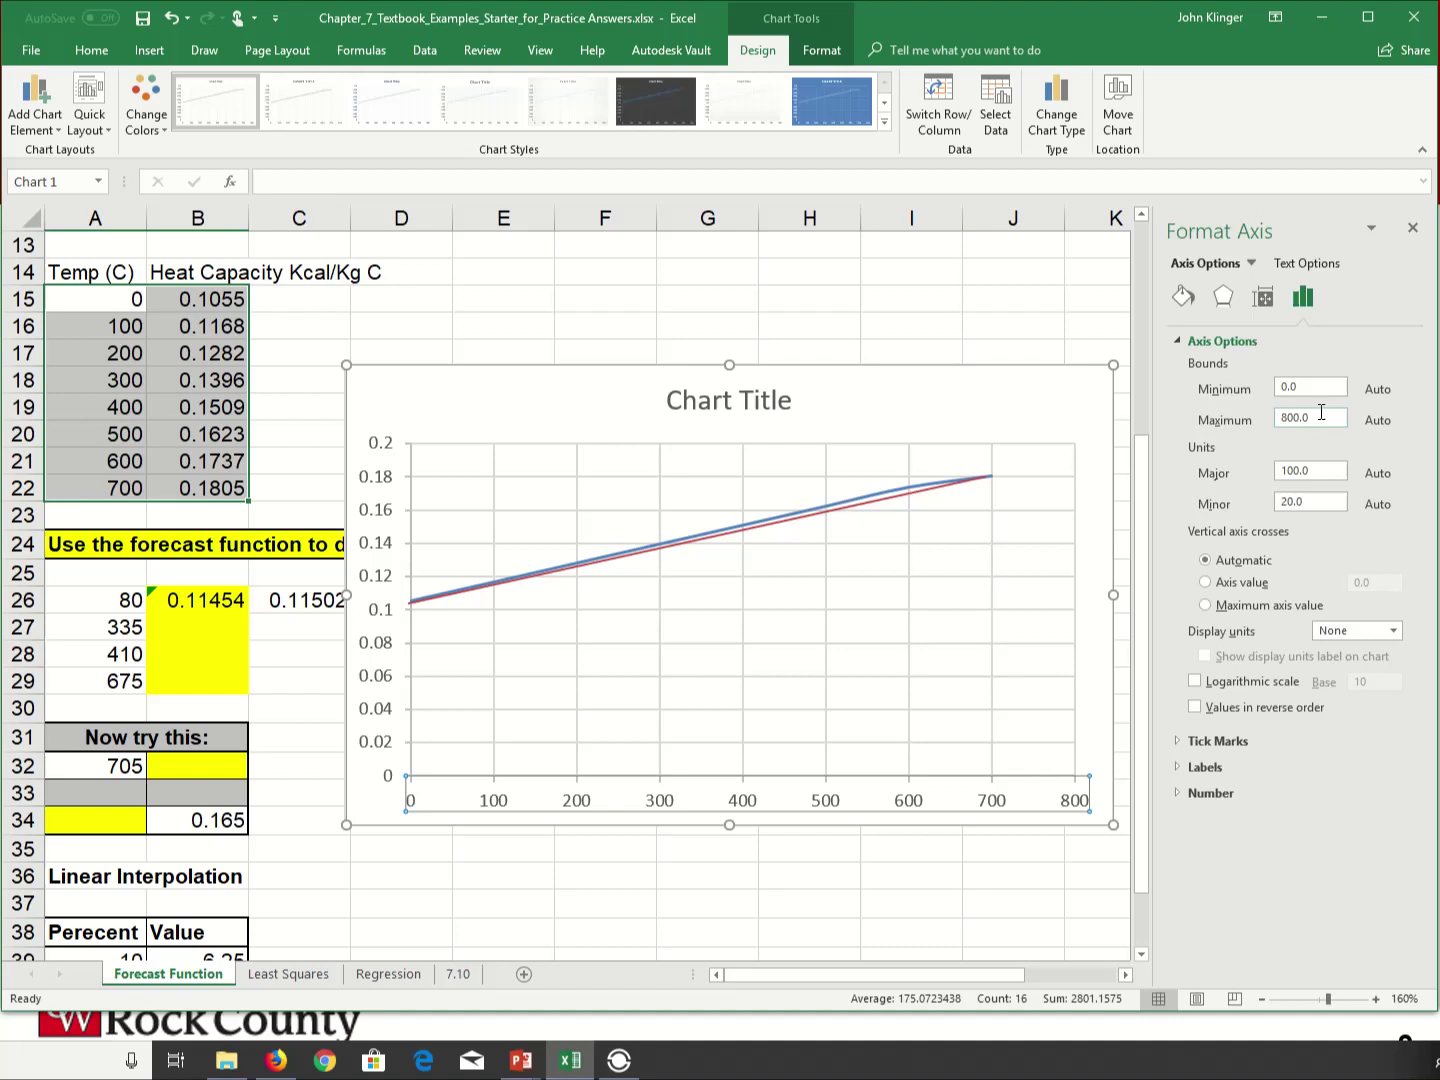
text(50)
key(Tab)
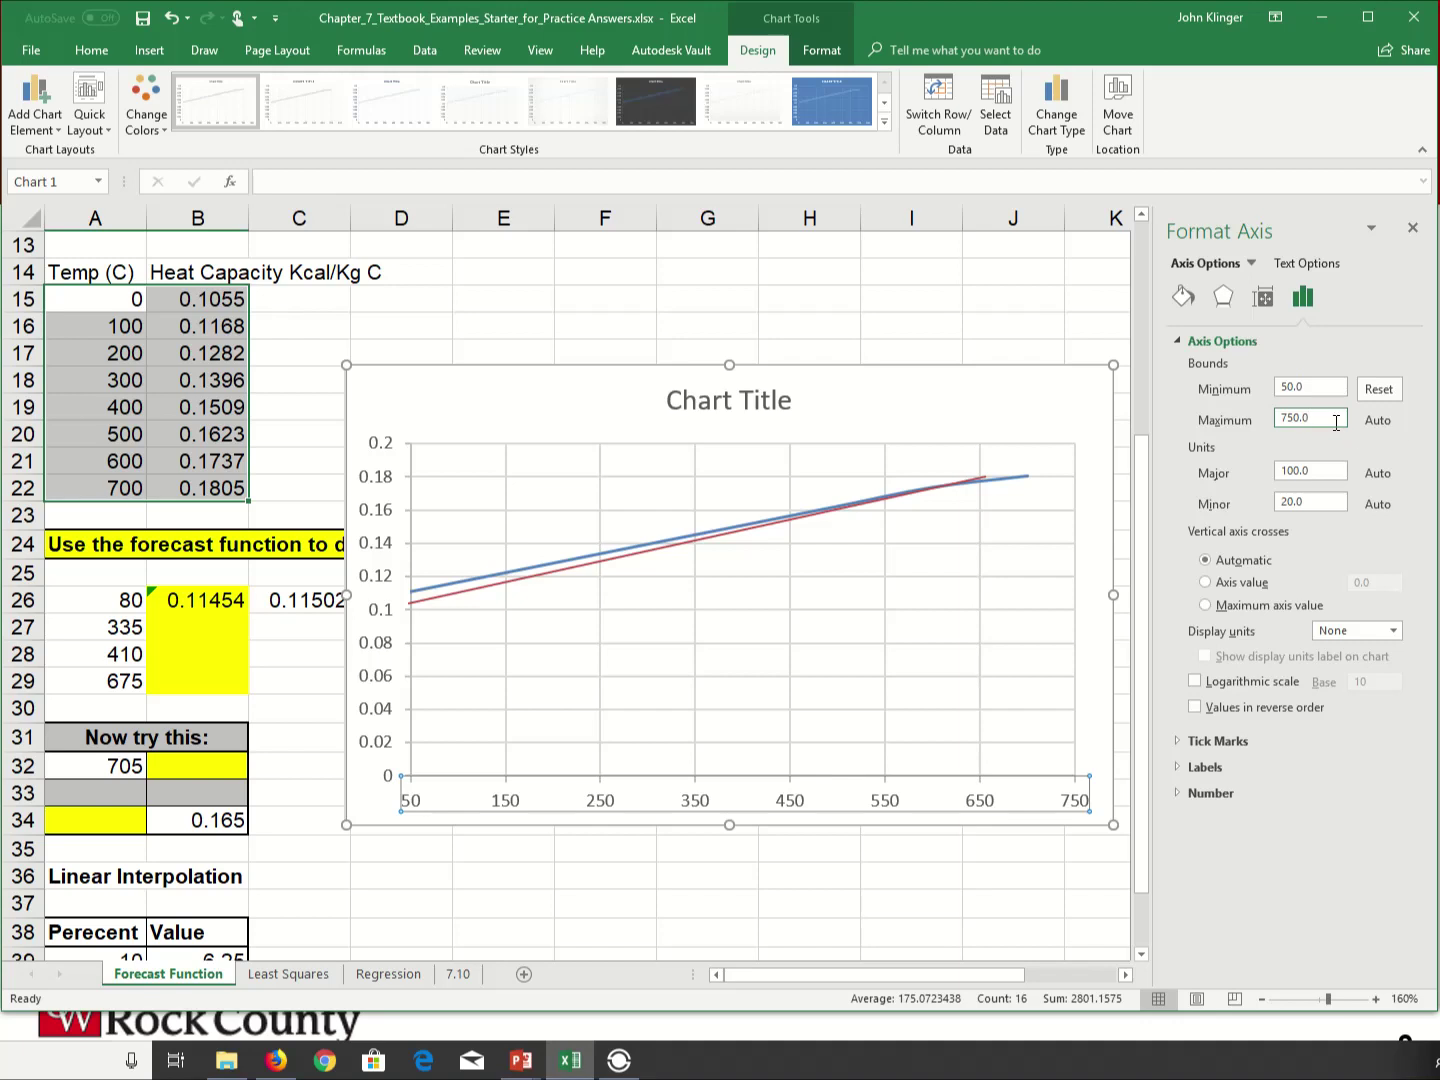
drag(1315, 419, 1256, 420)
text(100)
key(Return)
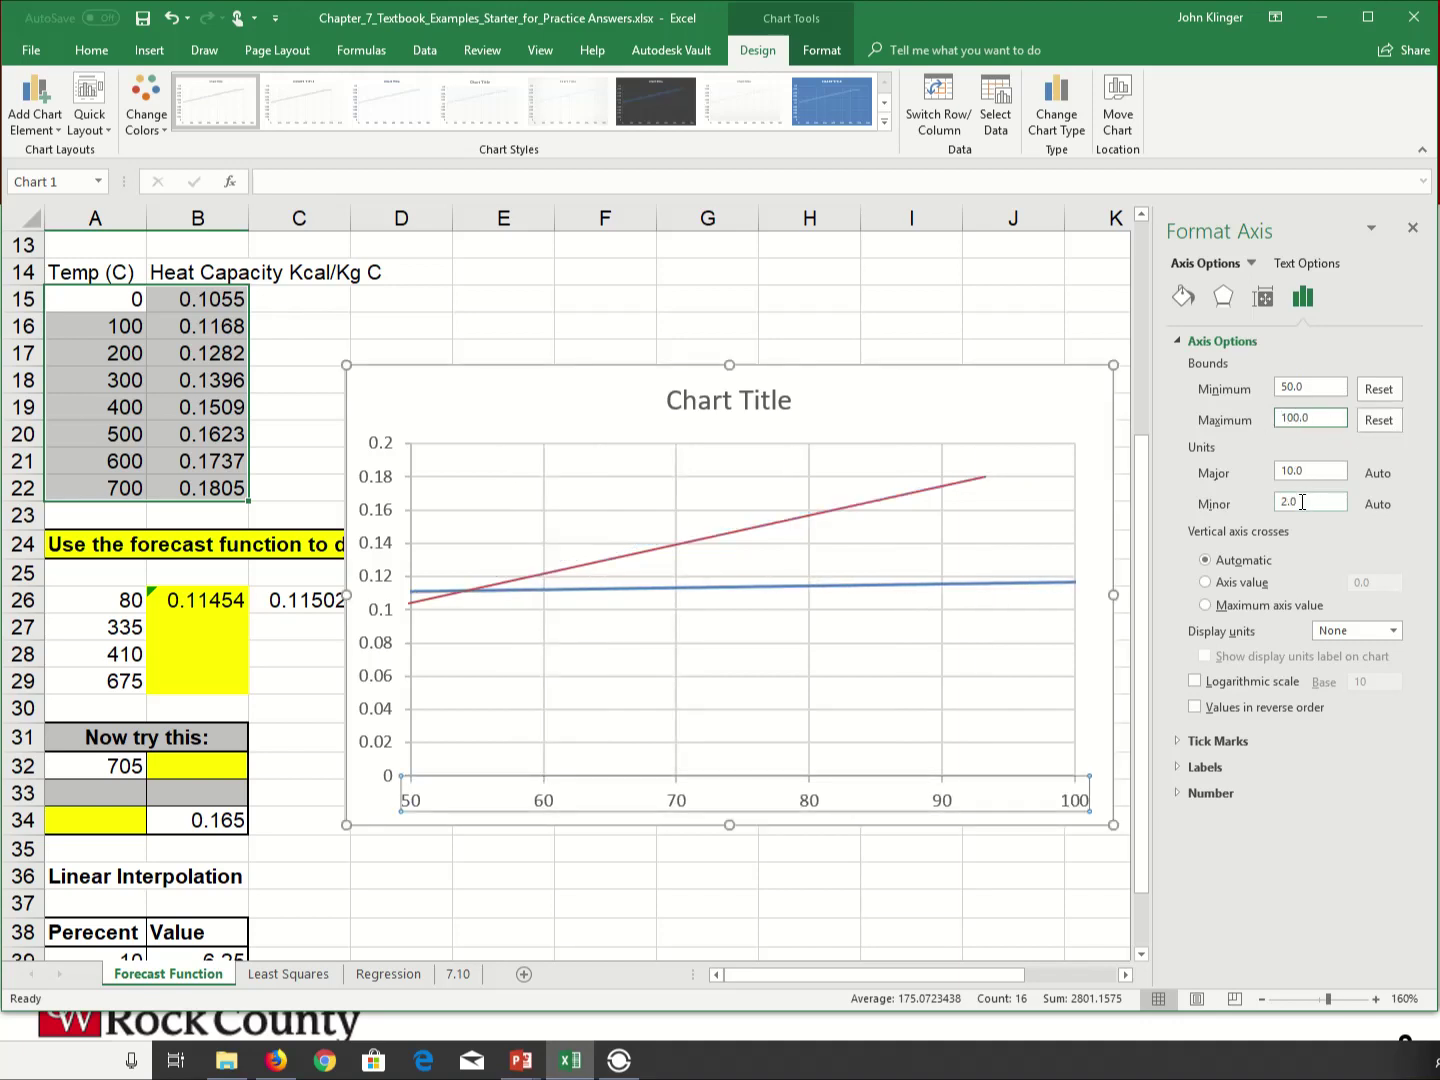
- Set the chart's vertical axis bounds to a minimum of 0.1 and a maximum of 0.12
click(381, 450)
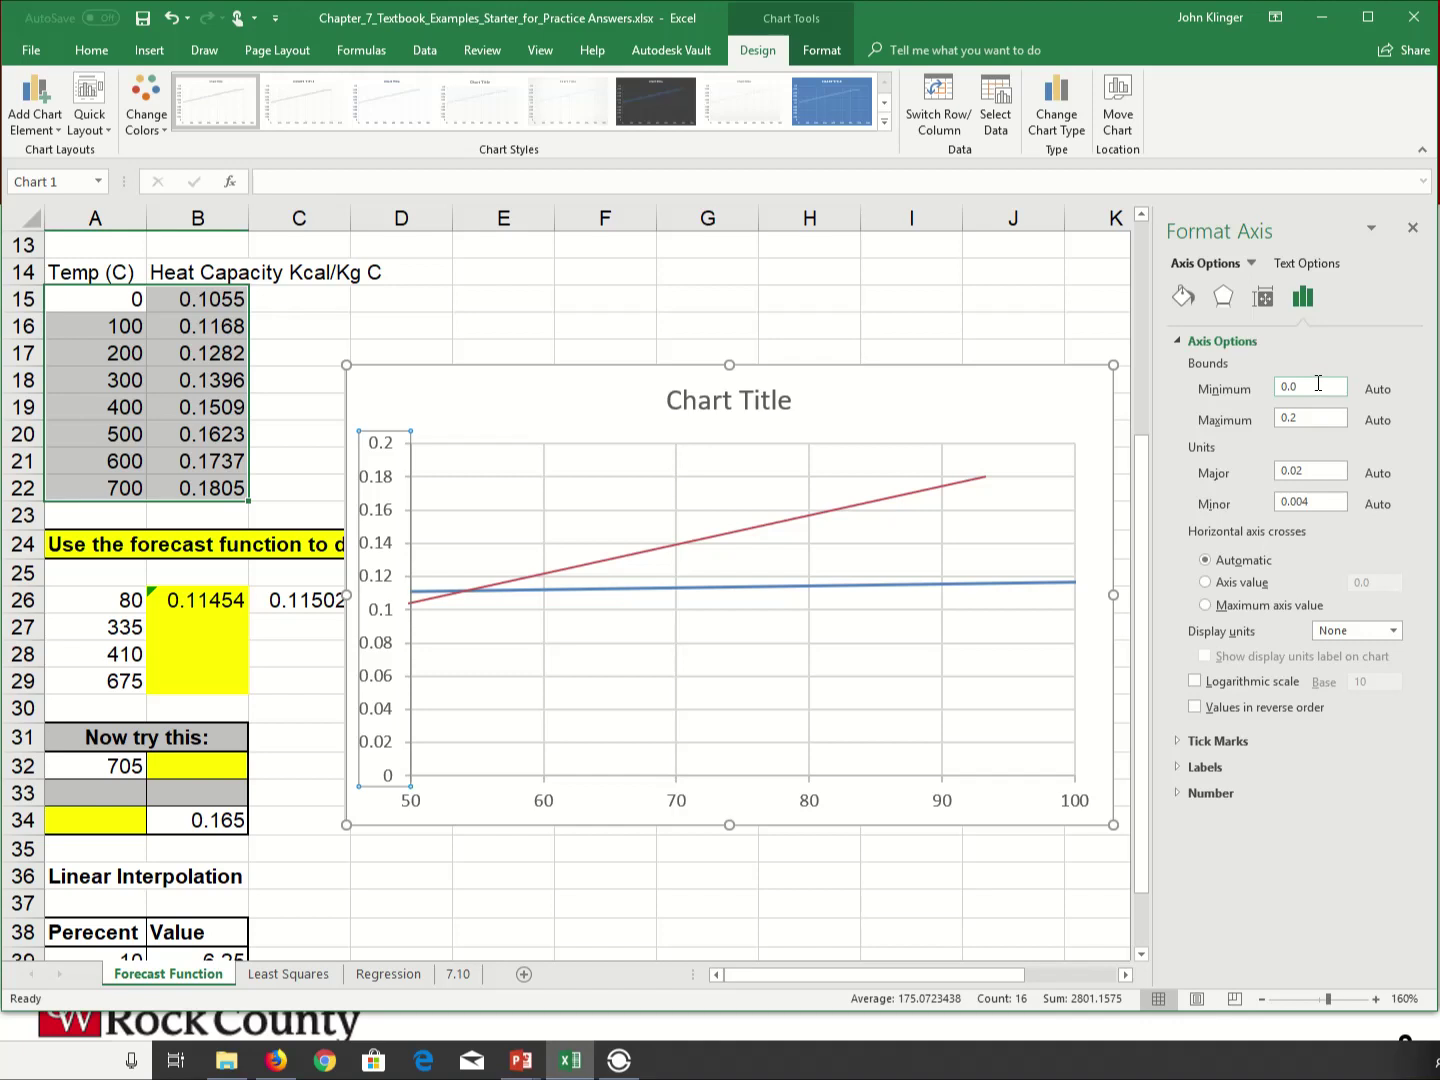
drag(1318, 384, 1268, 388)
text(.1)
click(1312, 417)
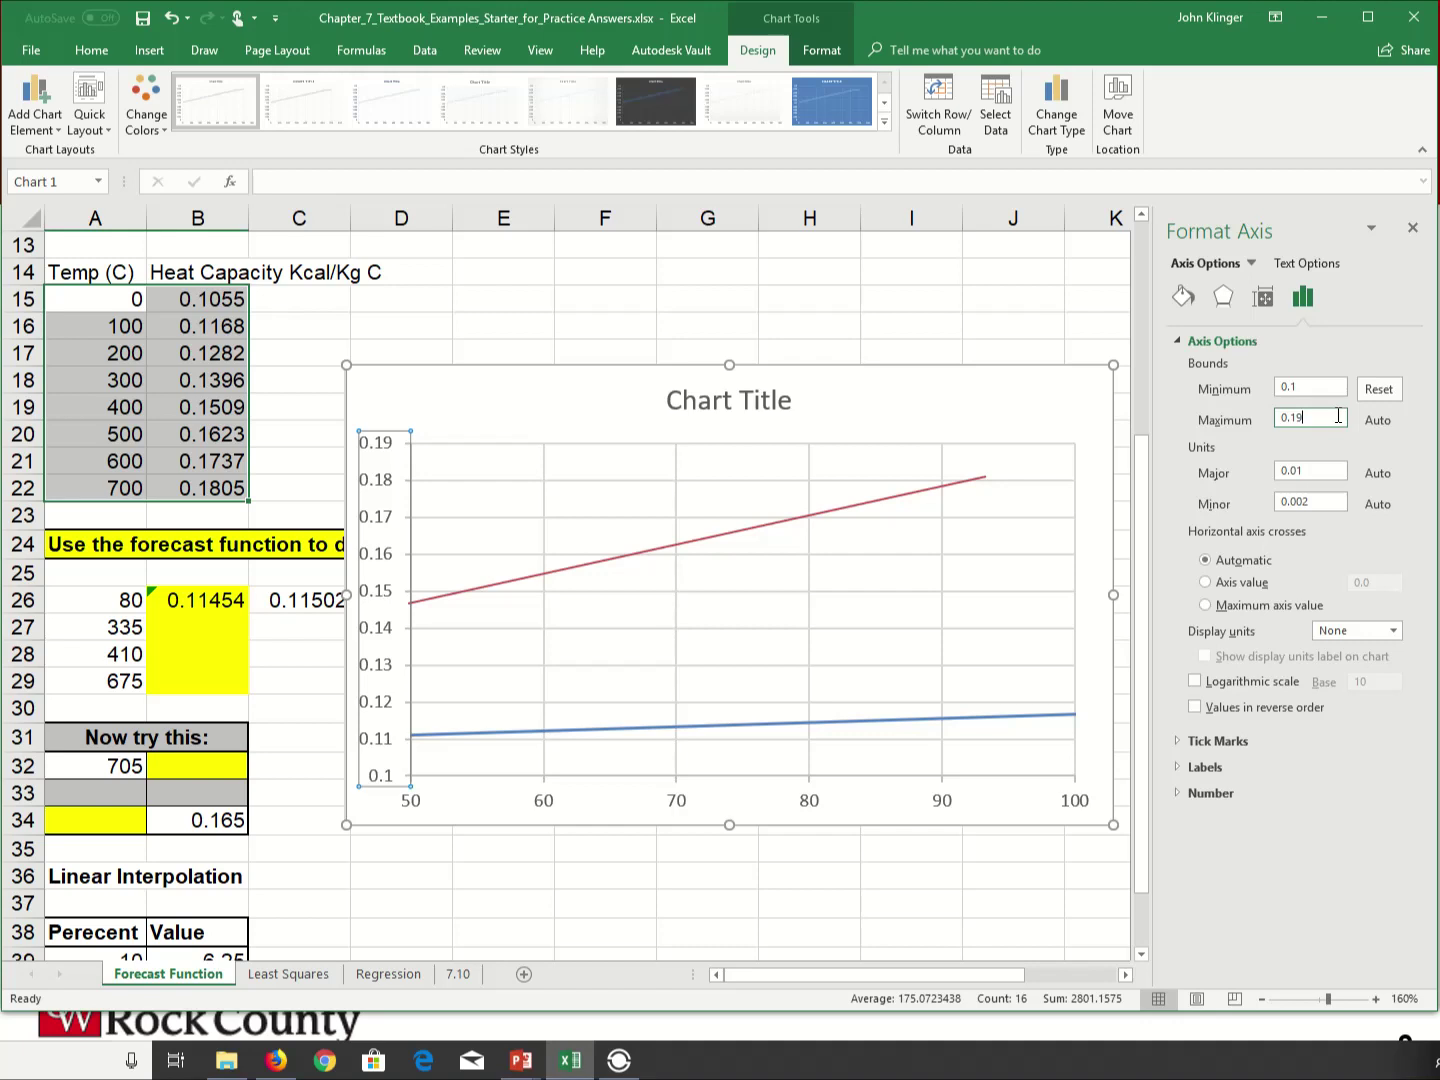
drag(1347, 421, 1250, 420)
text(.12)
key(Return)
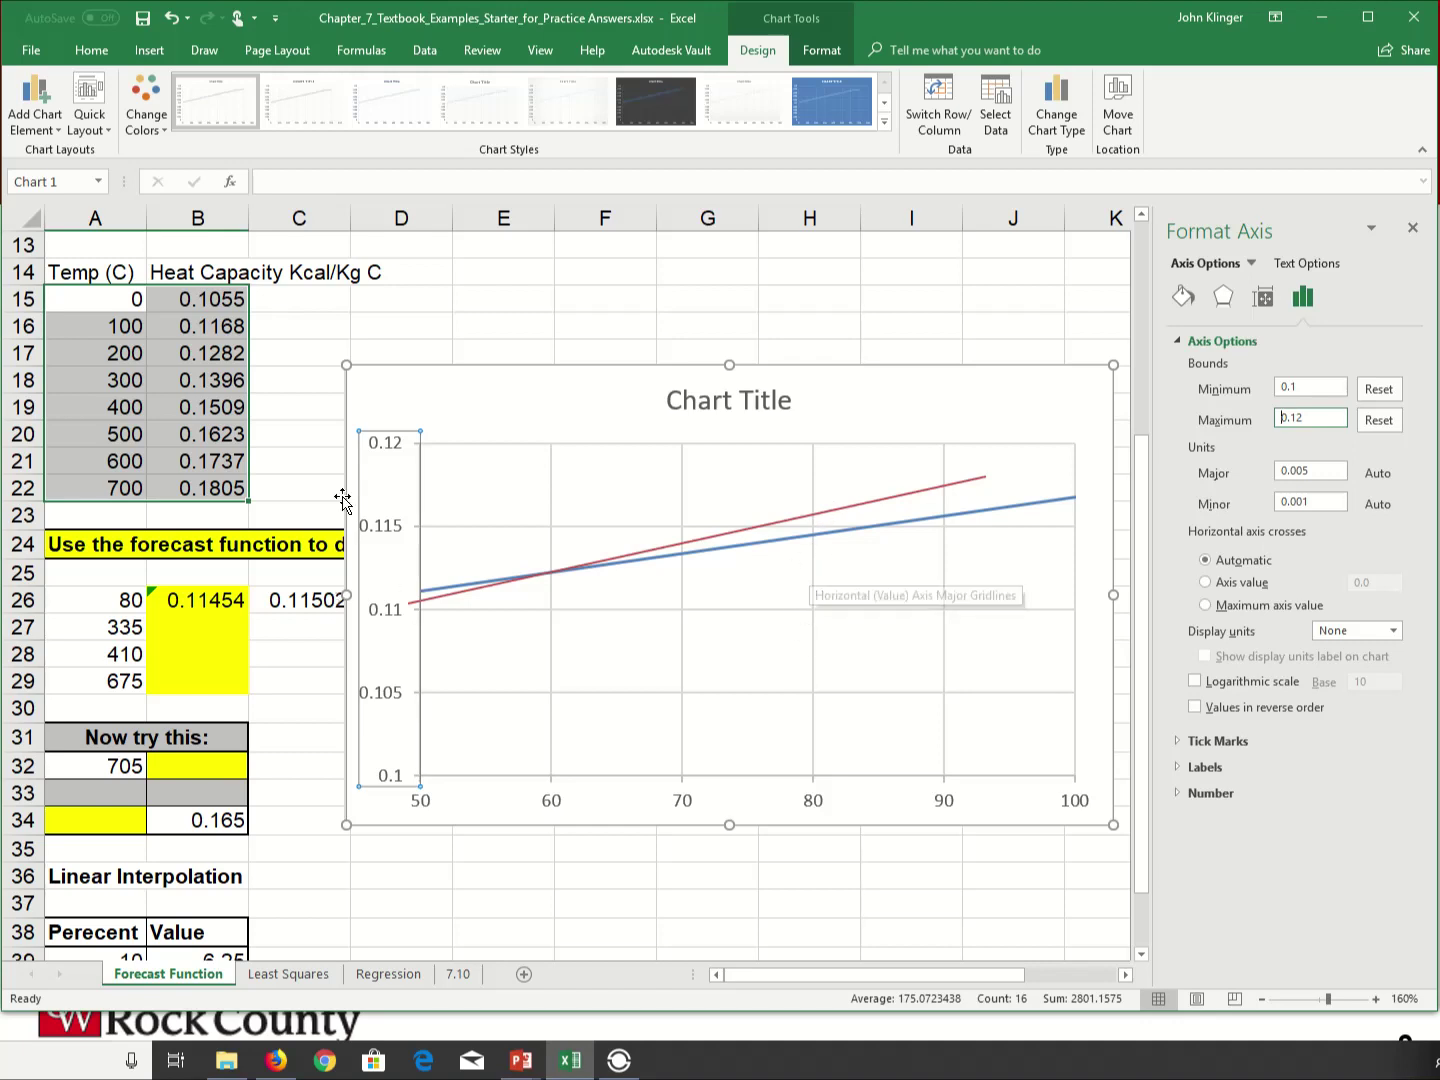
- Move the chart clear of column C and lower the red line's upper end to just below the curve at 100 degrees
drag(401, 367, 444, 355)
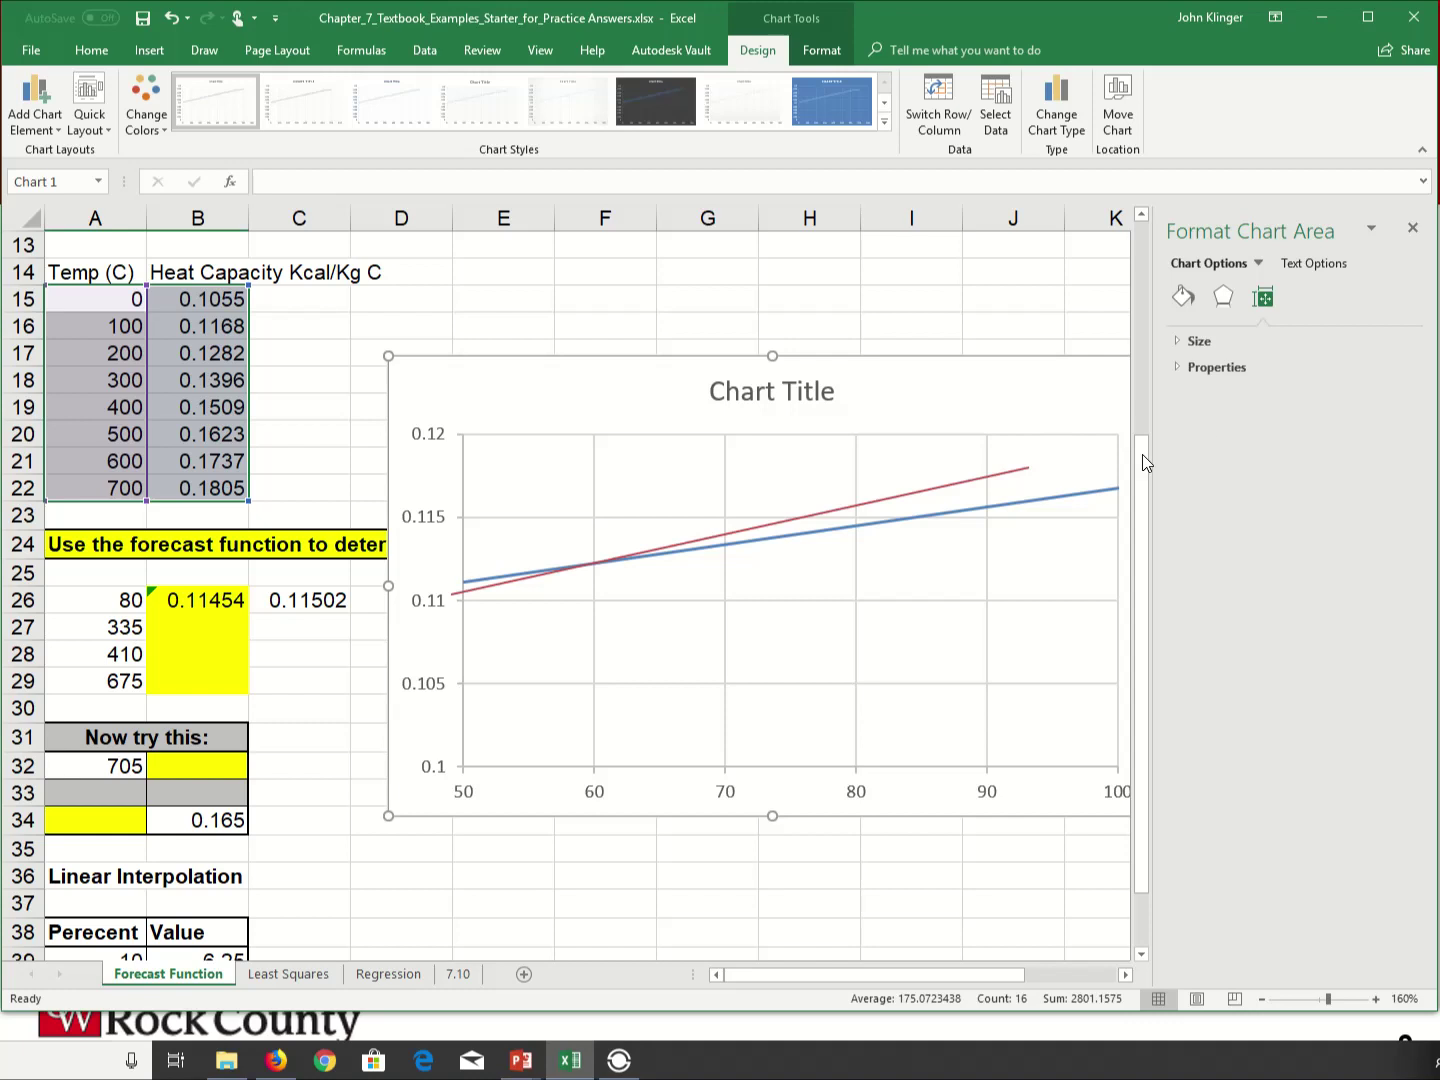
click(990, 480)
mouse_move(1028, 468)
mouse_down()
mouse_move(1087, 509)
mouse_move(1118, 508)
mouse_up()
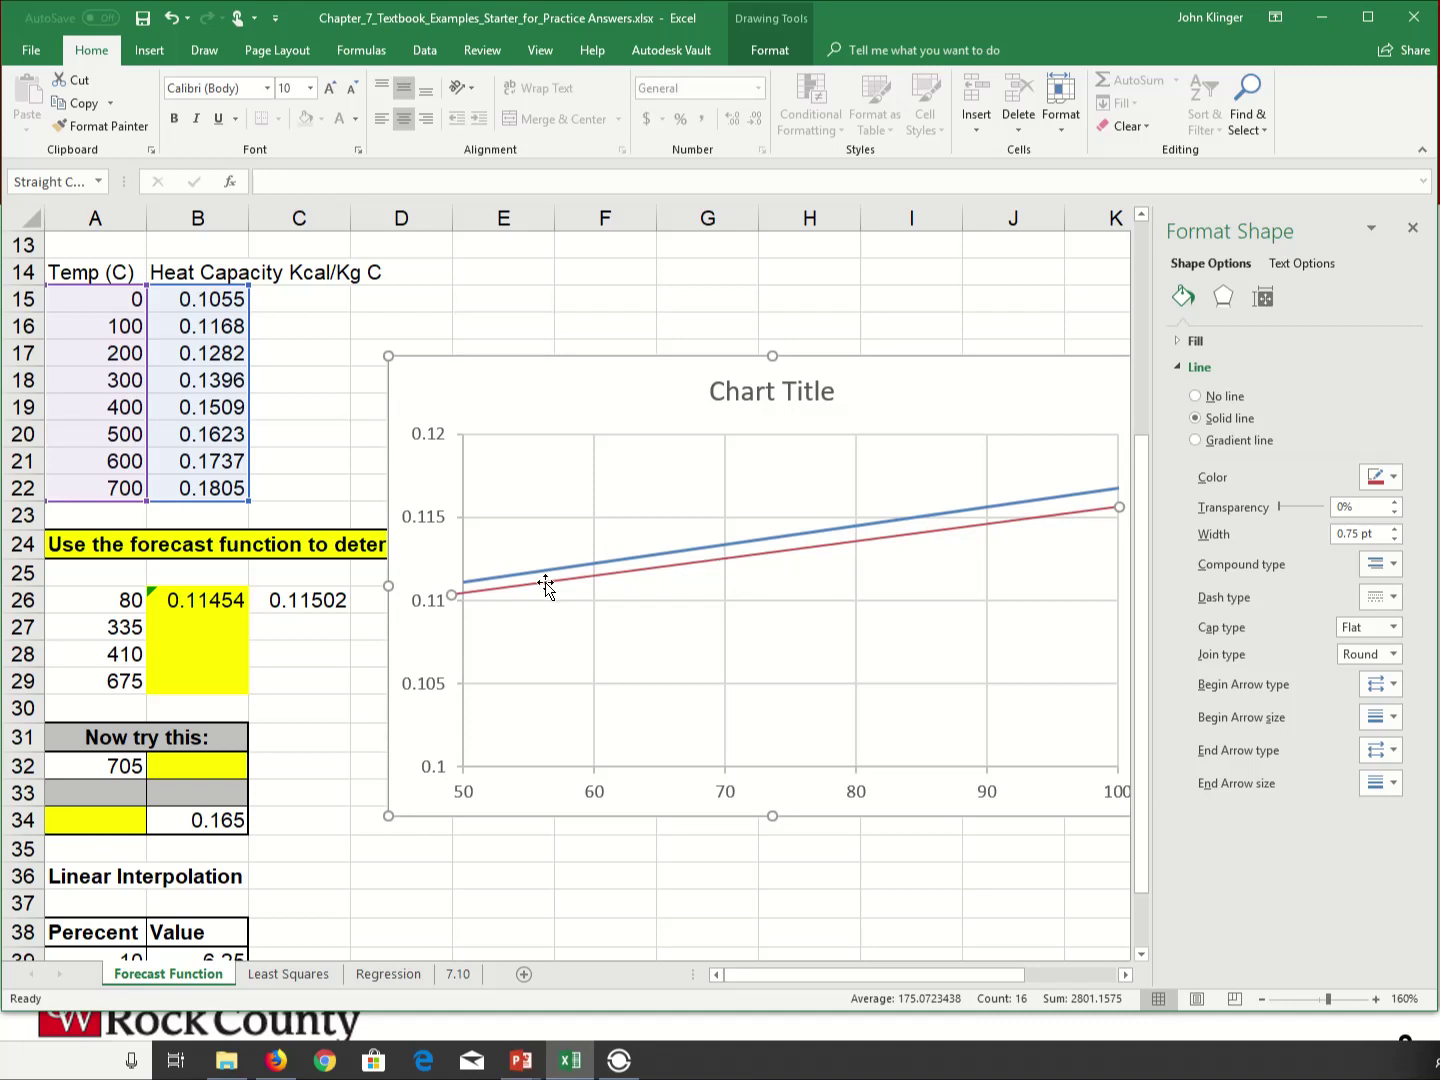
- Delete the heat capacity chart from the worksheet
click(900, 358)
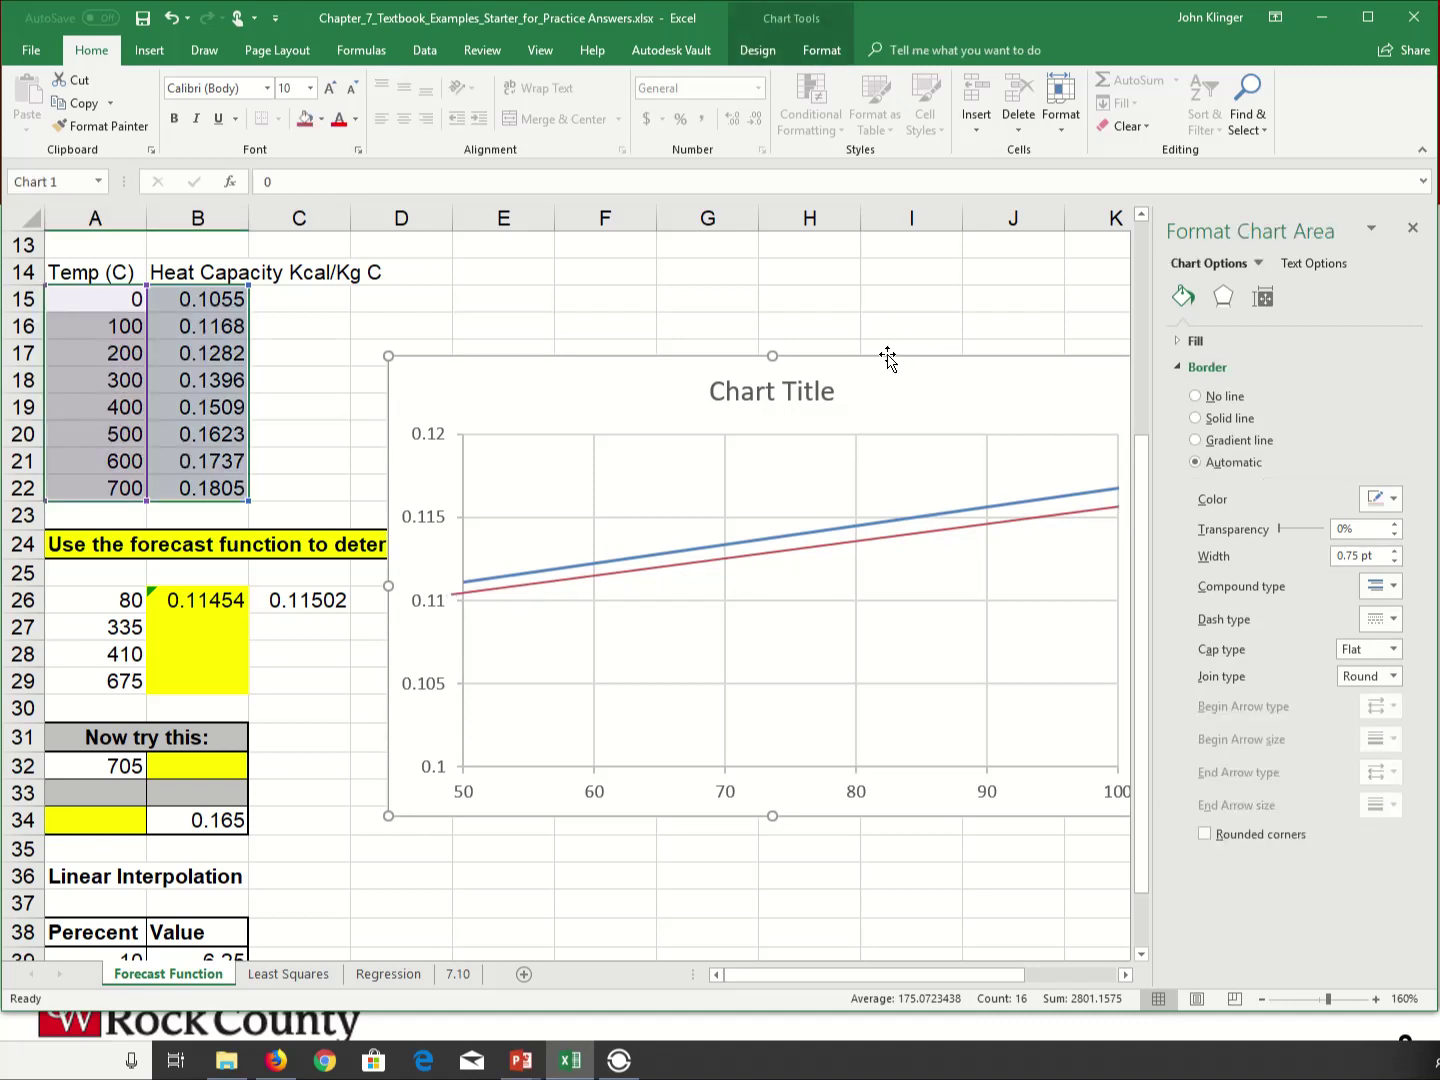
key(Delete)
click(706, 737)
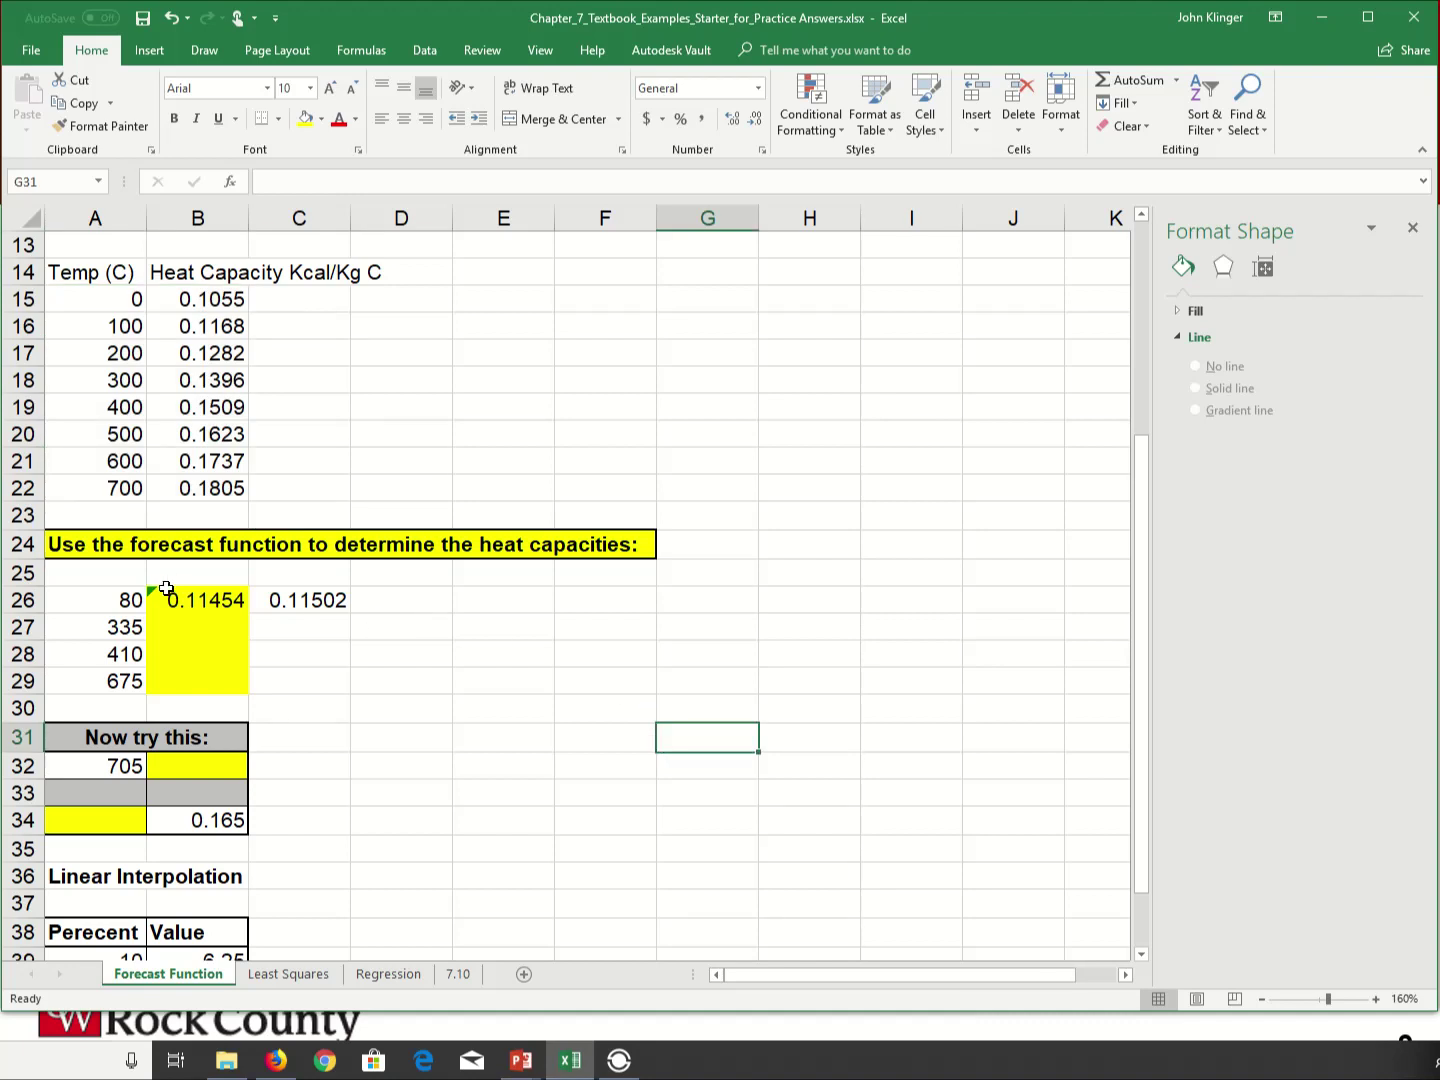
- Clear the full-table comparison formula from C26 and close the shape formatting pane, leaving B27 selected
click(303, 600)
key(Delete)
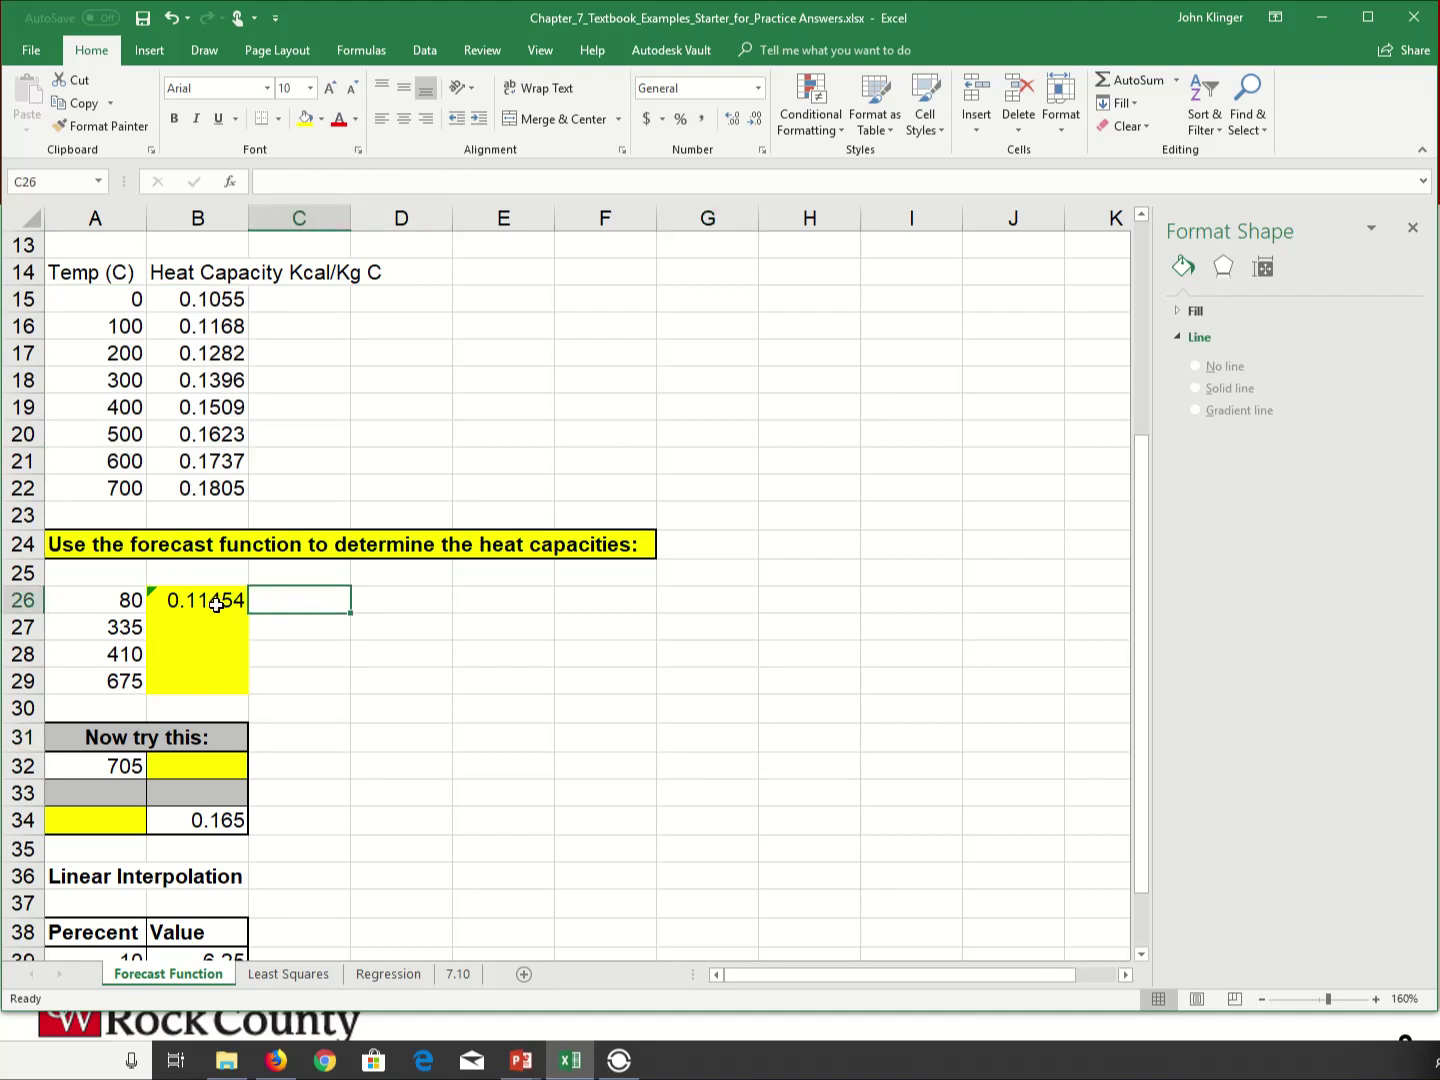
click(194, 623)
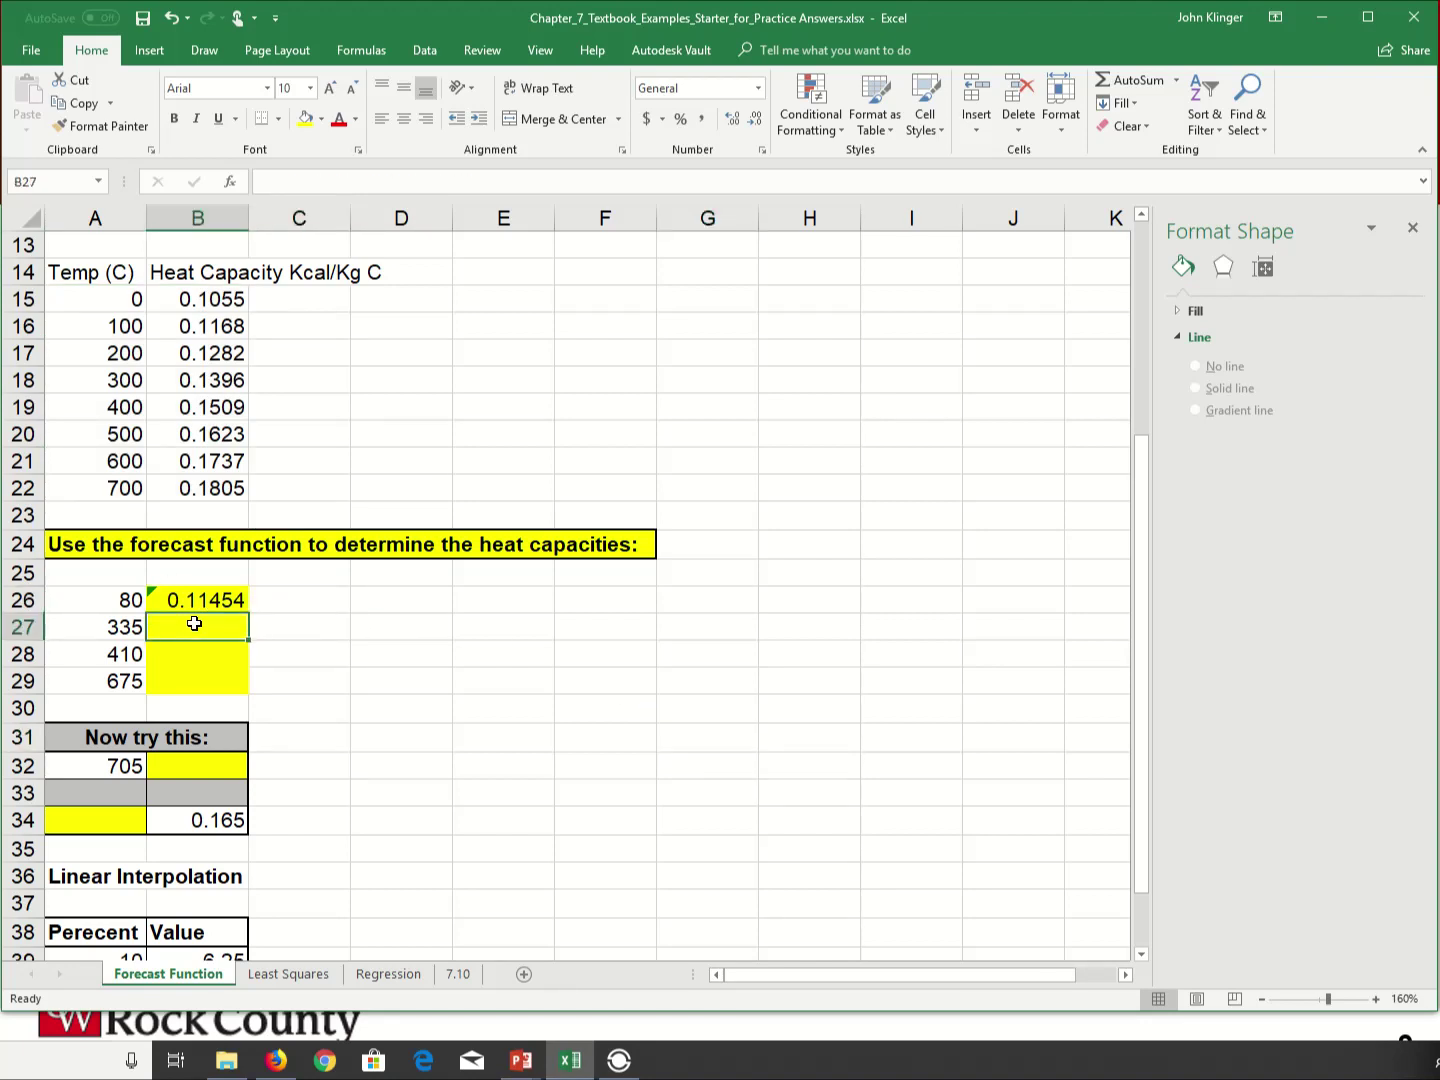
click(1412, 228)
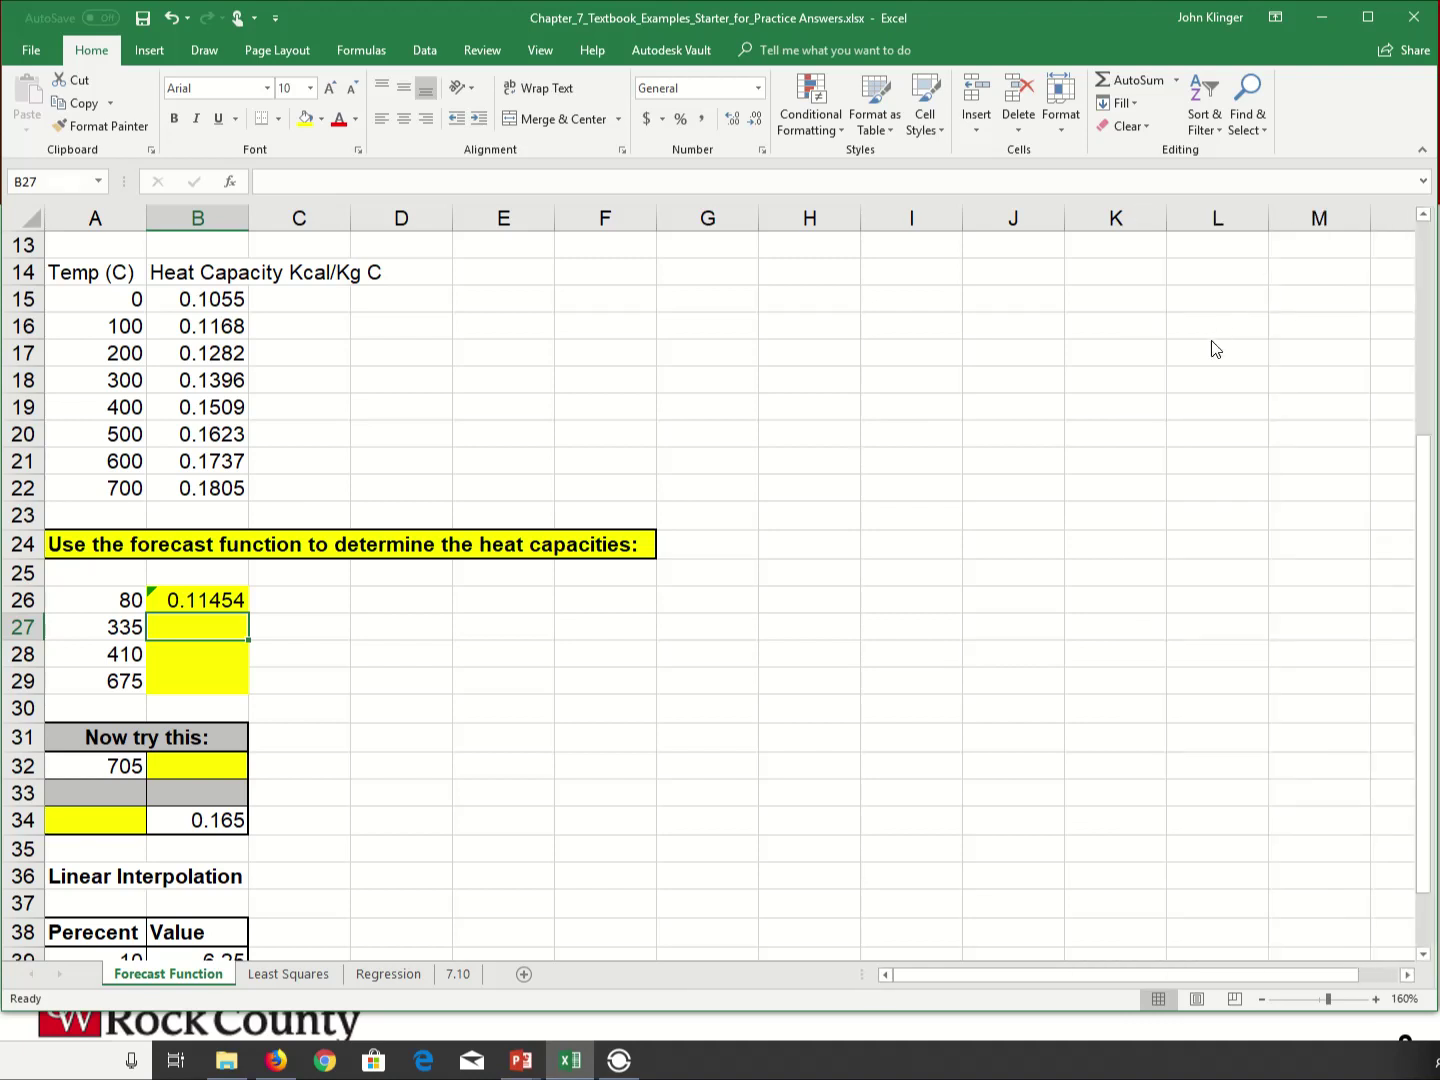
- Enter =forecast(A27,B18:B19,A18:A19) in B27 to interpolate the heat capacity at 335 degrees
text(=)
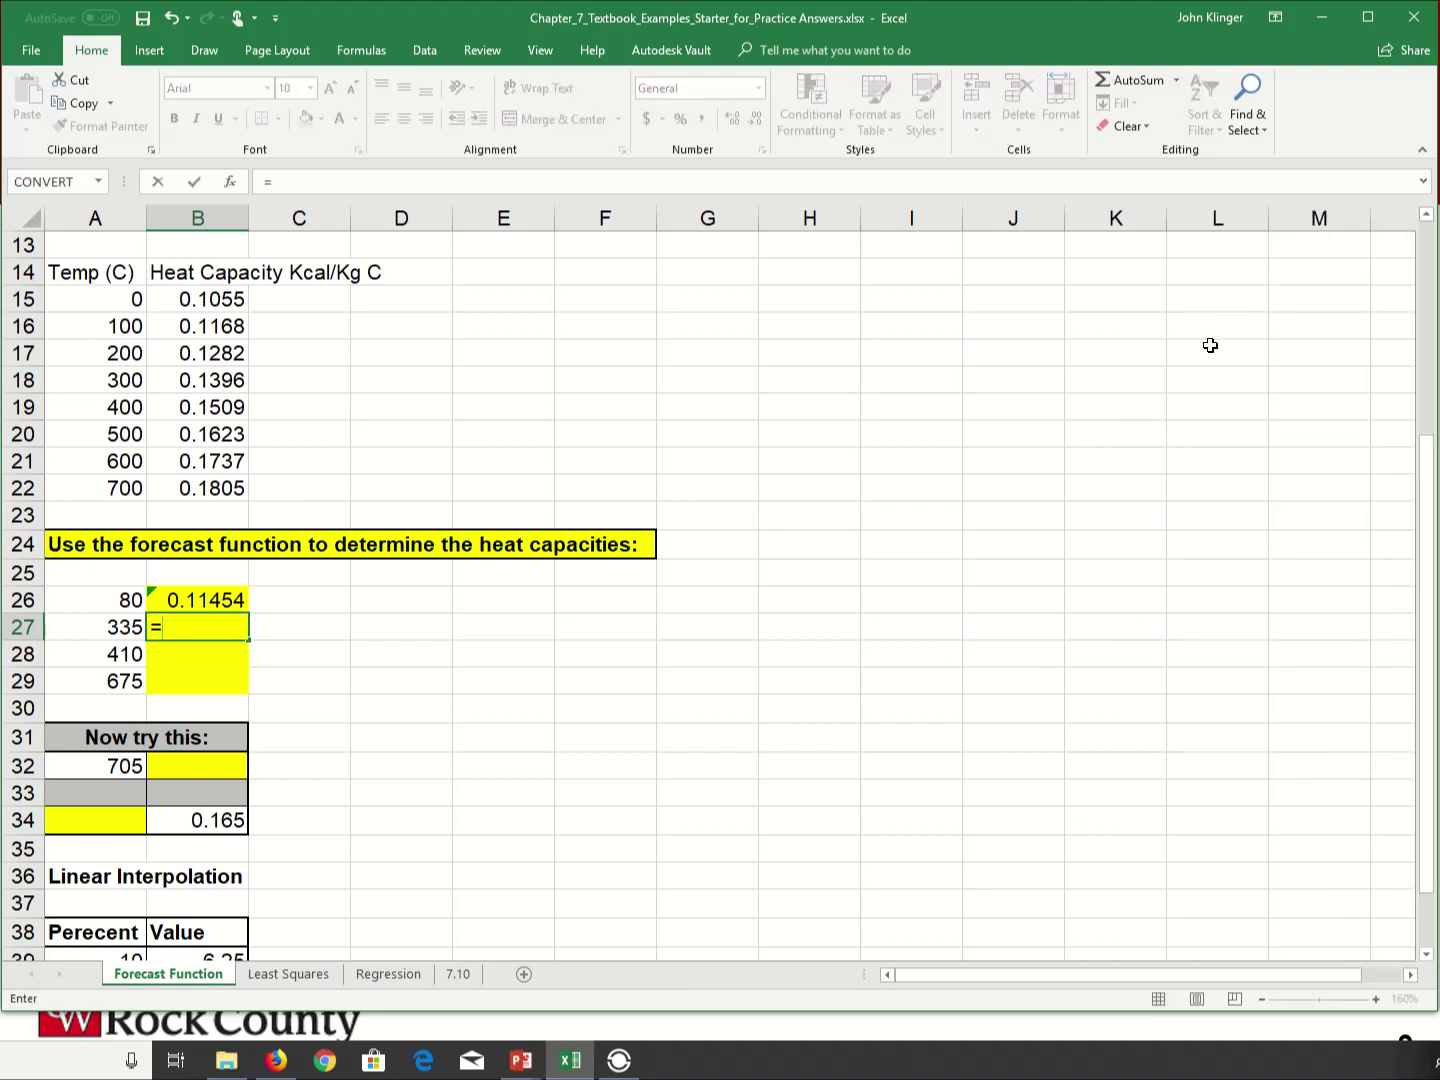
text(forecast)
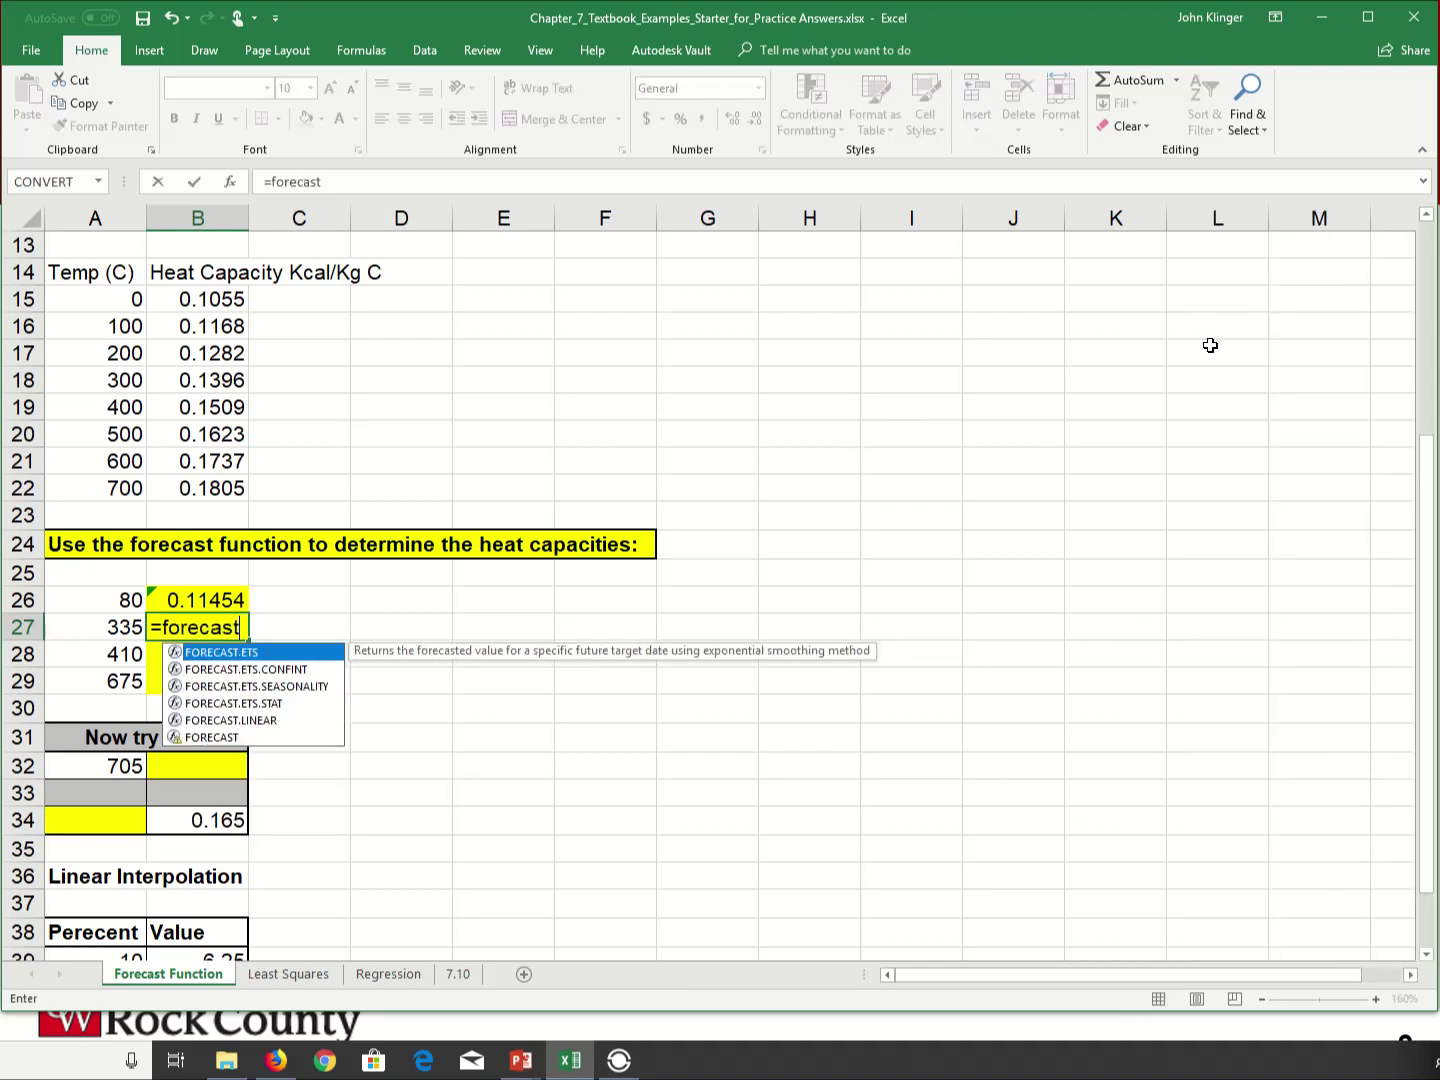
text(()
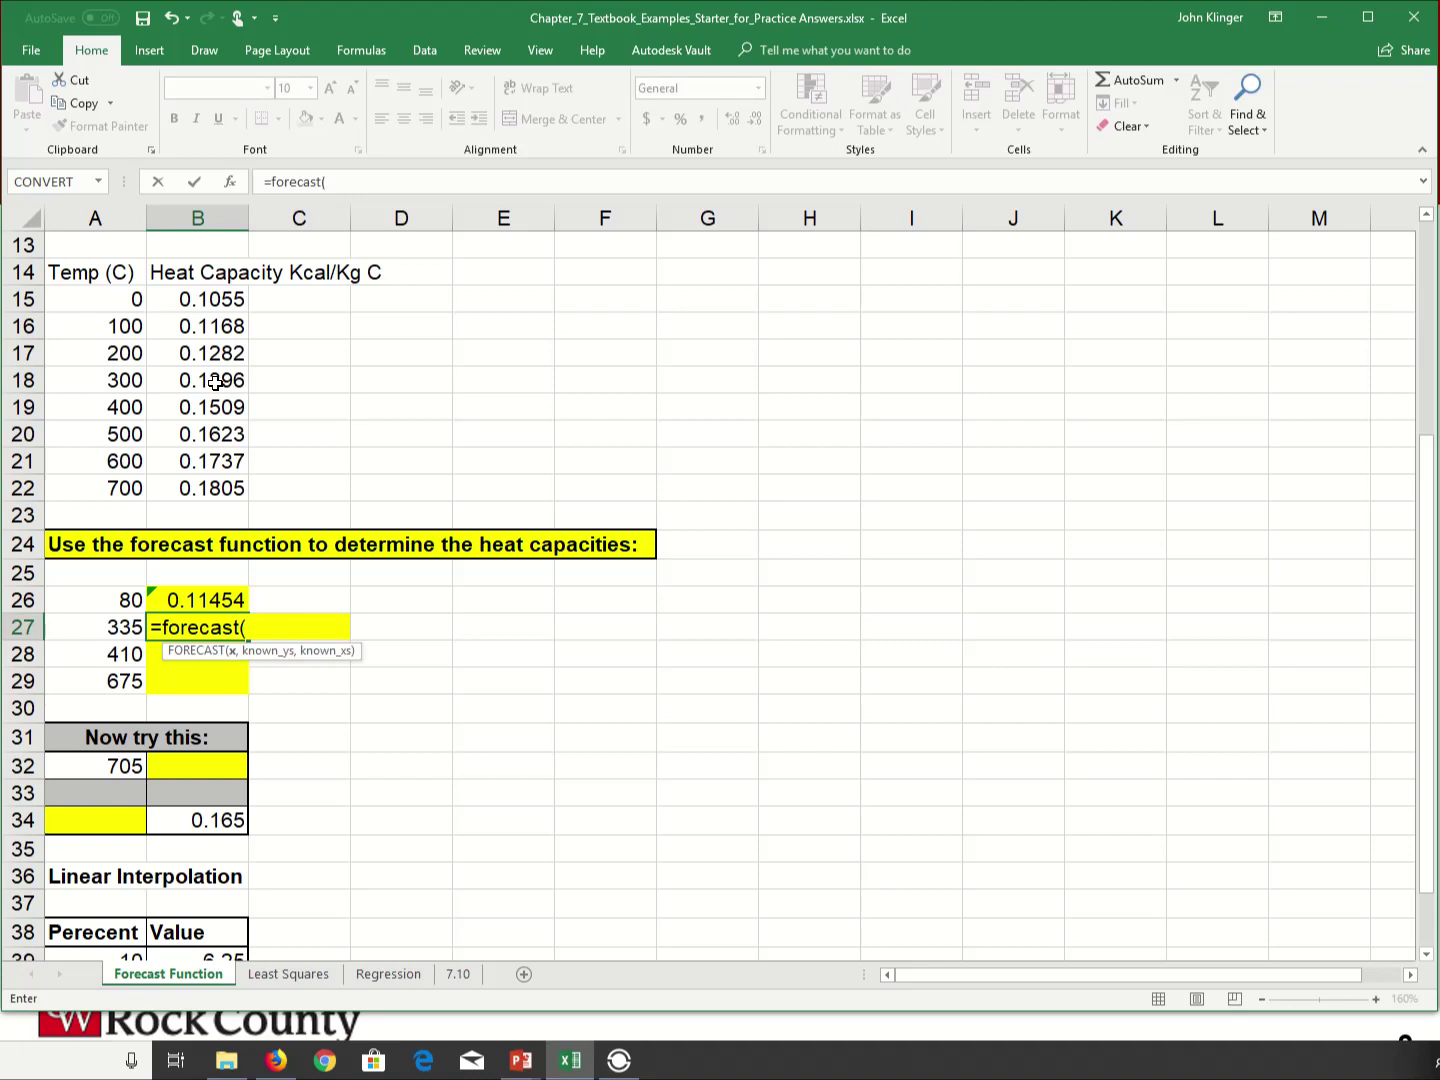
click(118, 628)
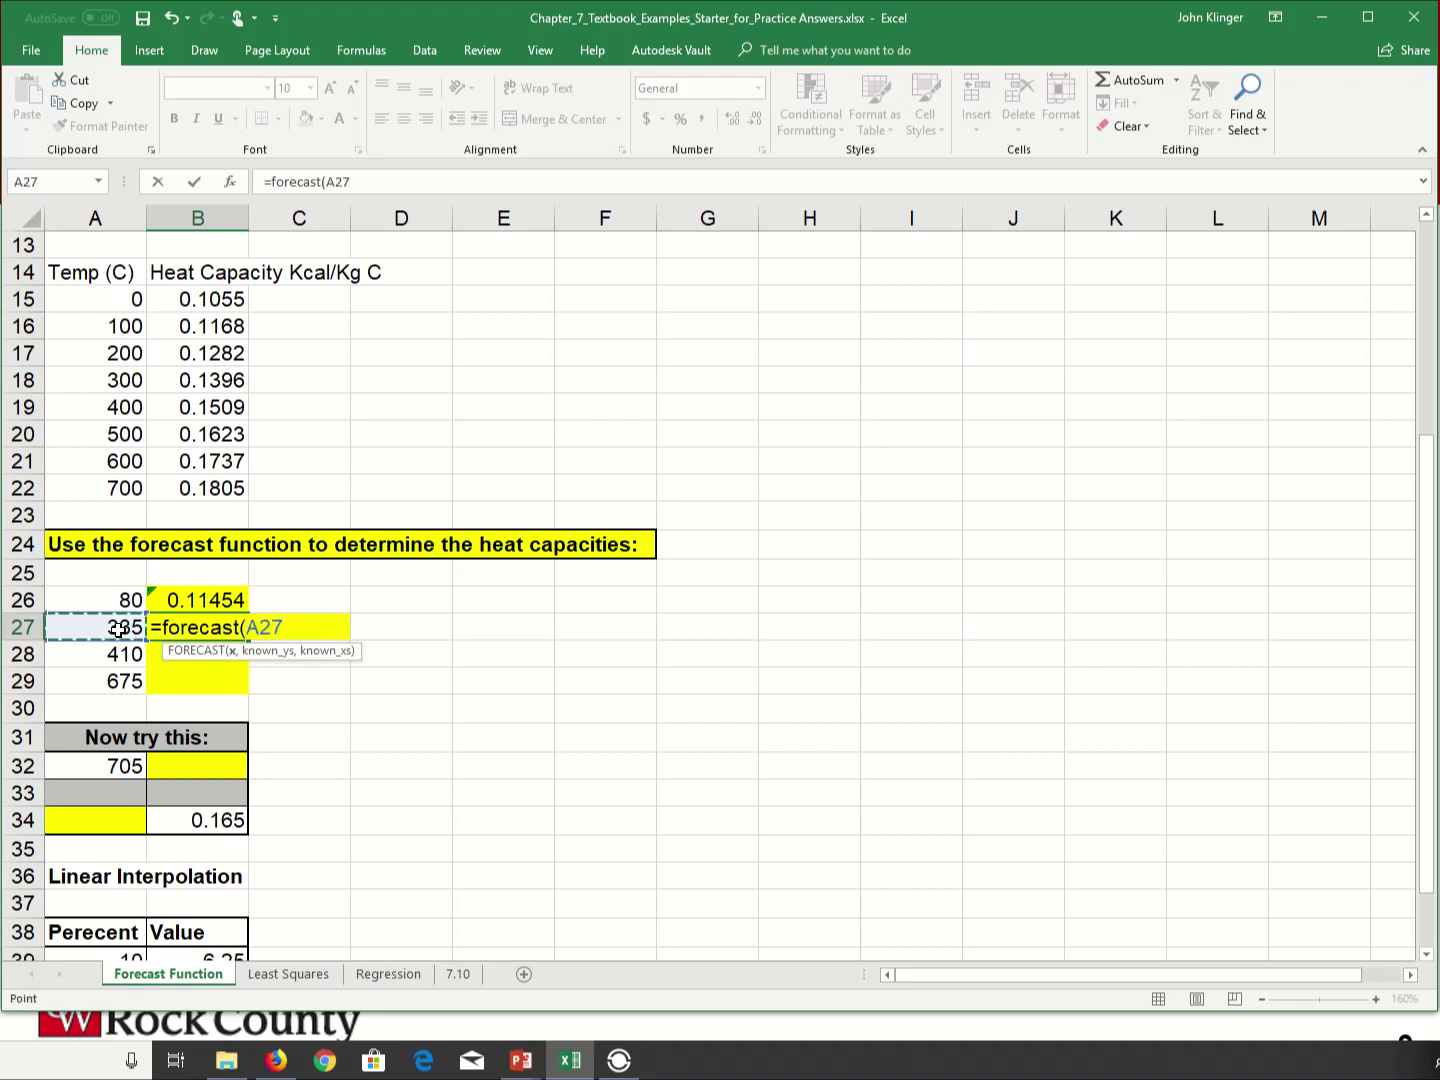
text(,)
drag(211, 375, 211, 407)
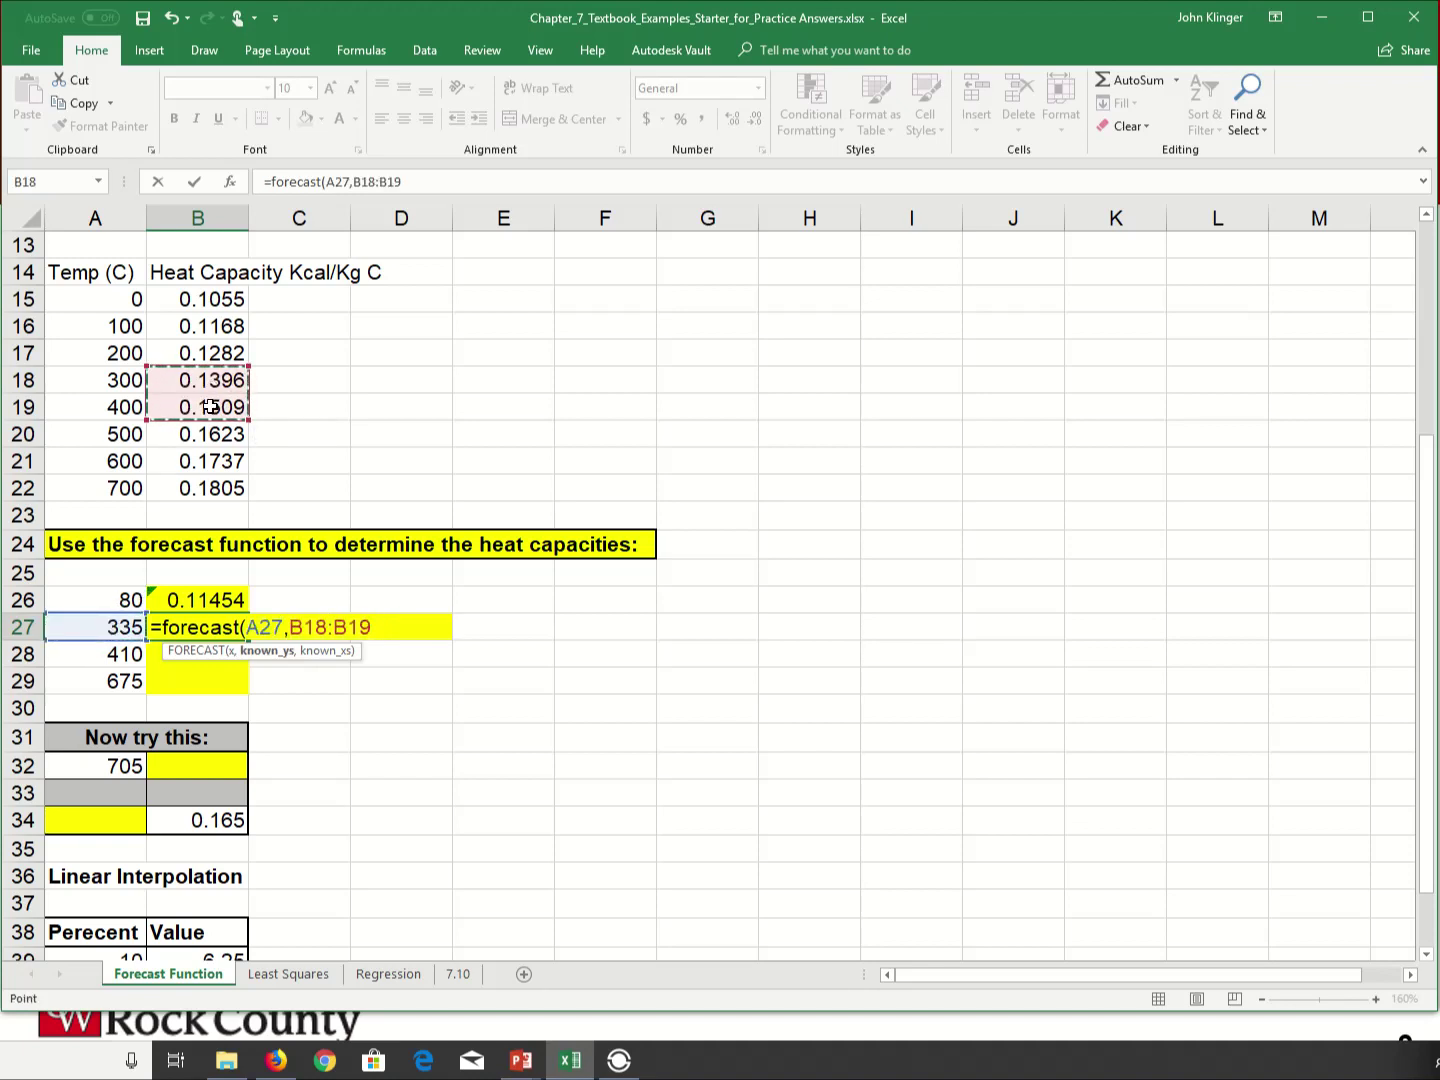
text(,)
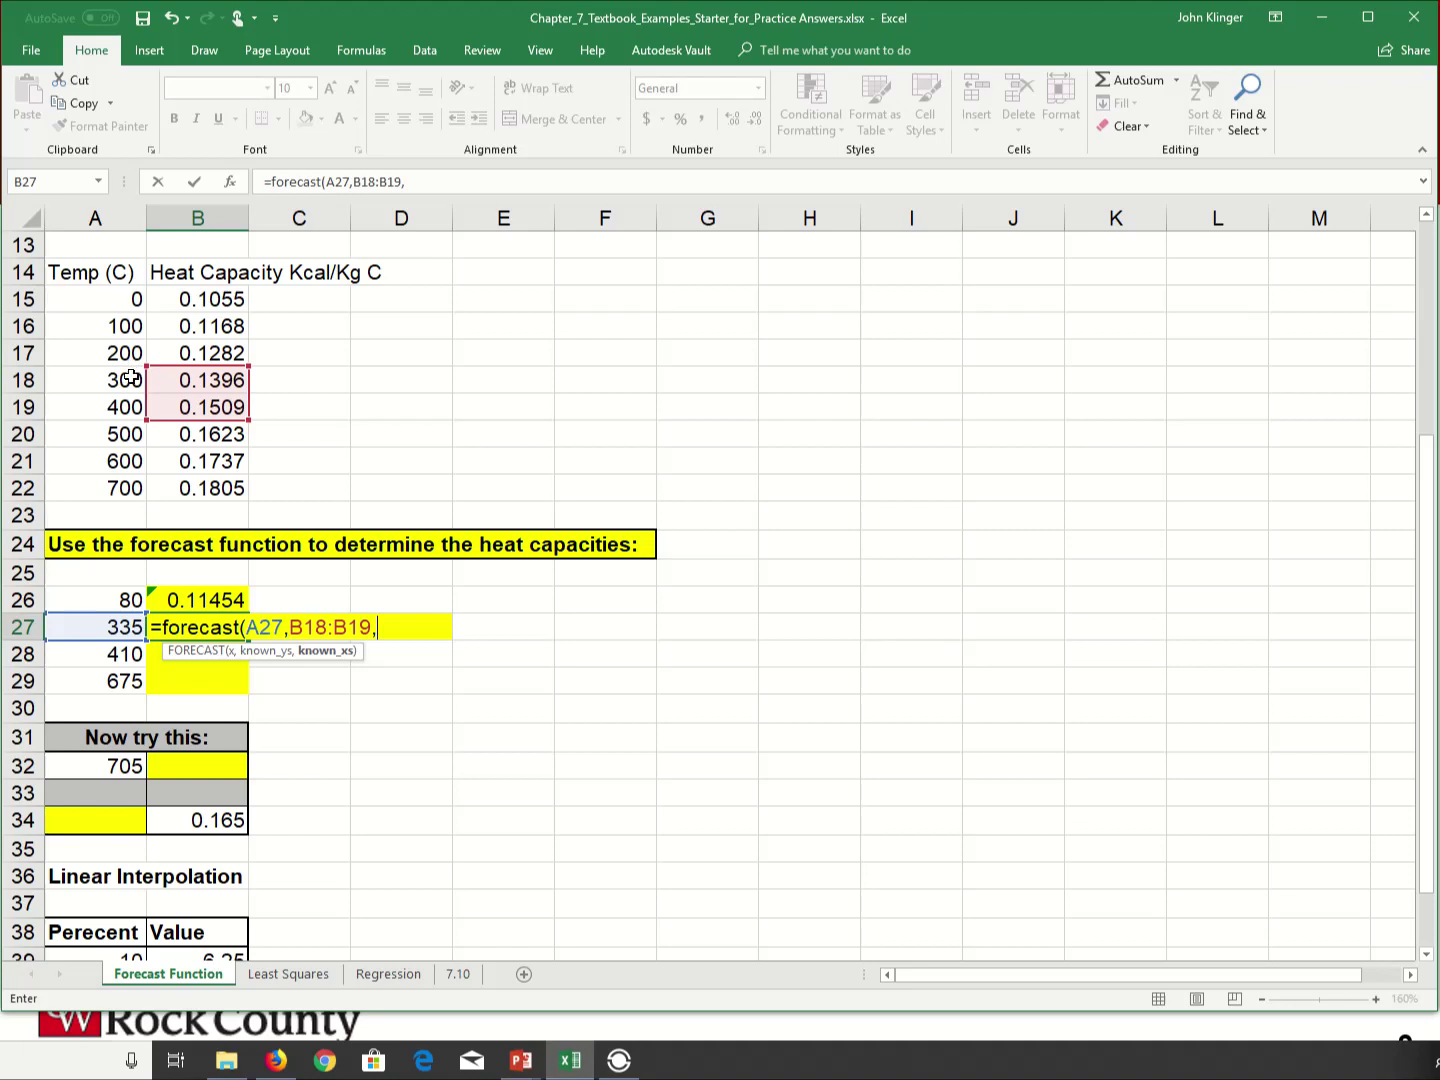
drag(121, 386, 121, 405)
text())
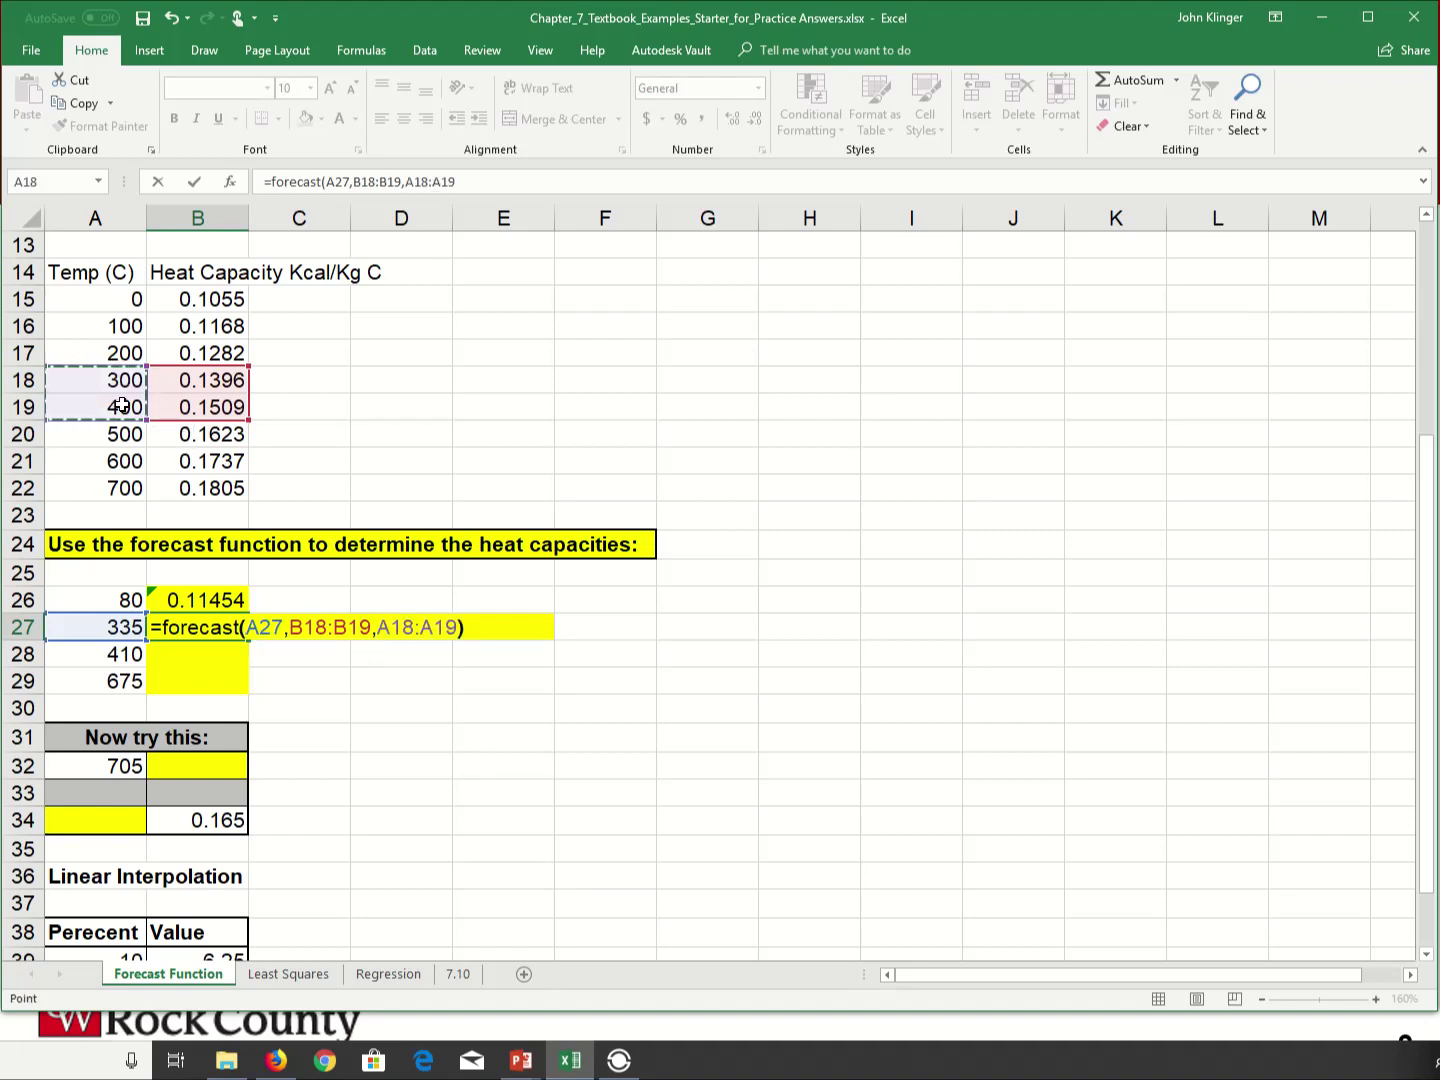
key(Return)
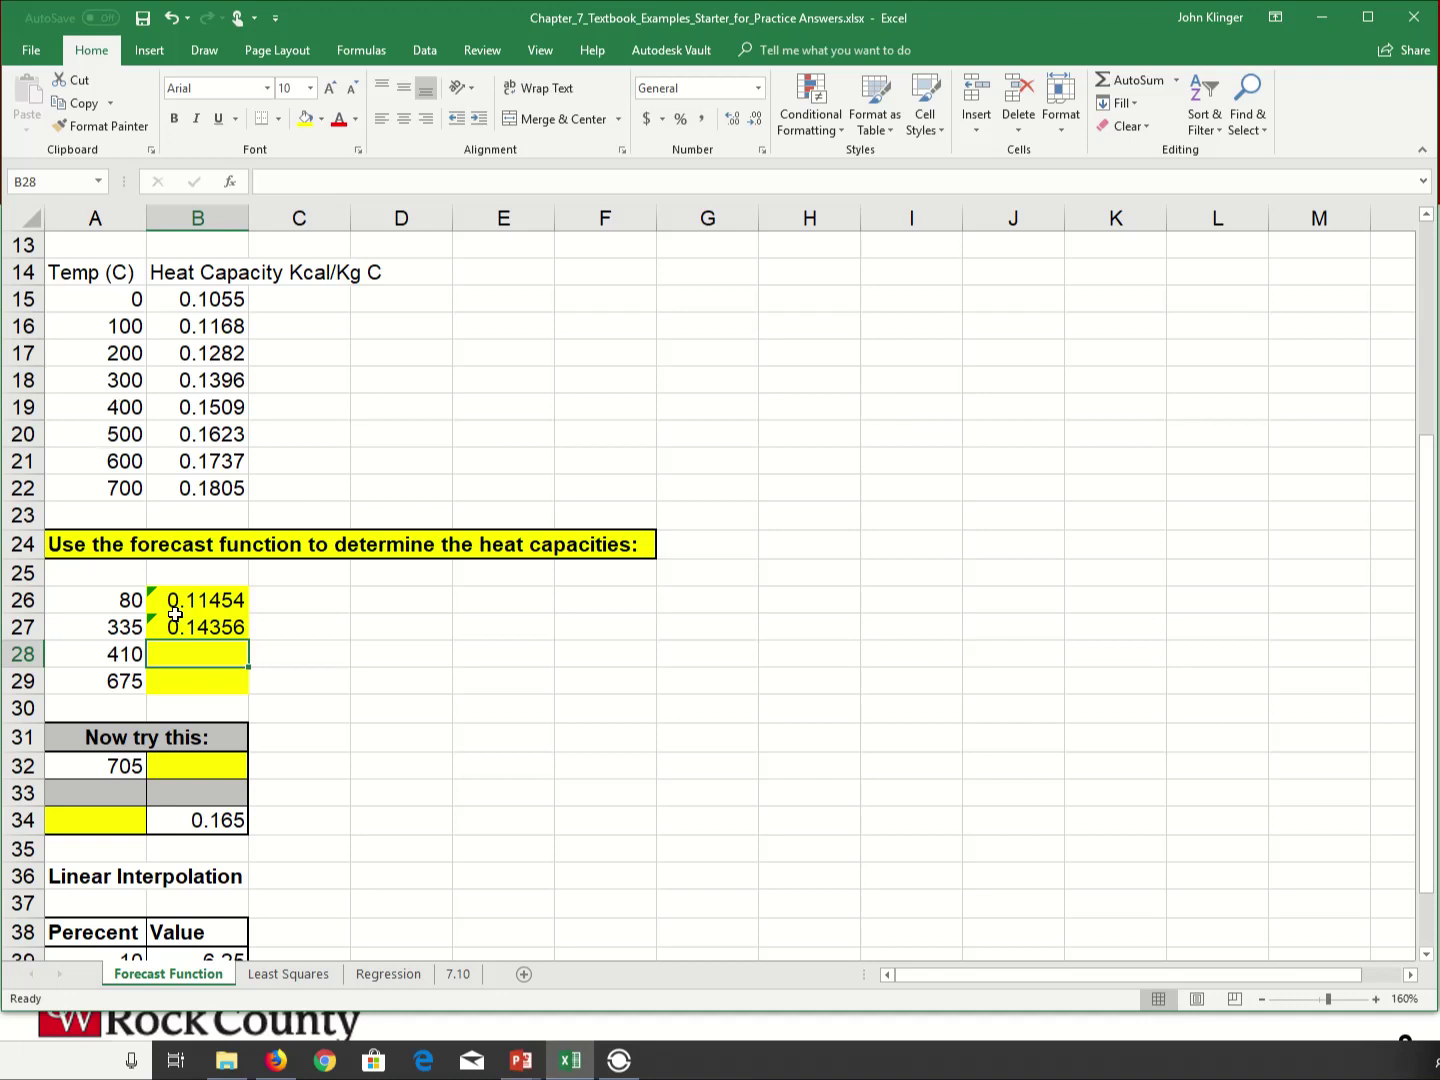
- Enter =forecast(A28,B19:B20,A19:A20) in B28 to interpolate the heat capacity at 410 degrees
text(=forecast)
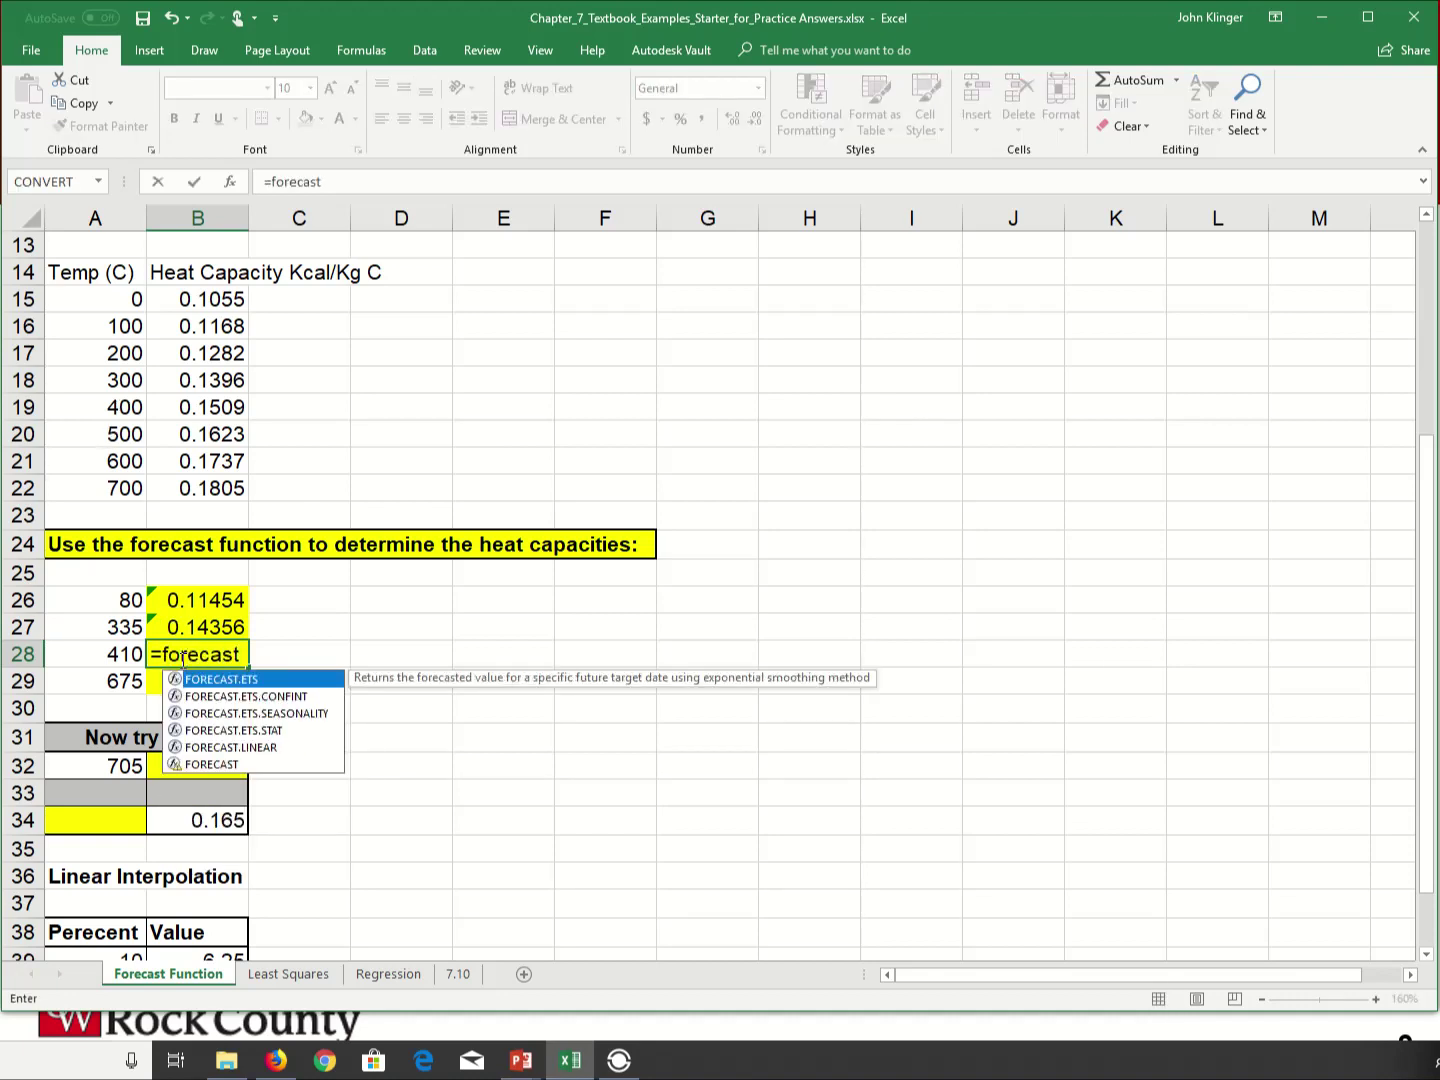
text(()
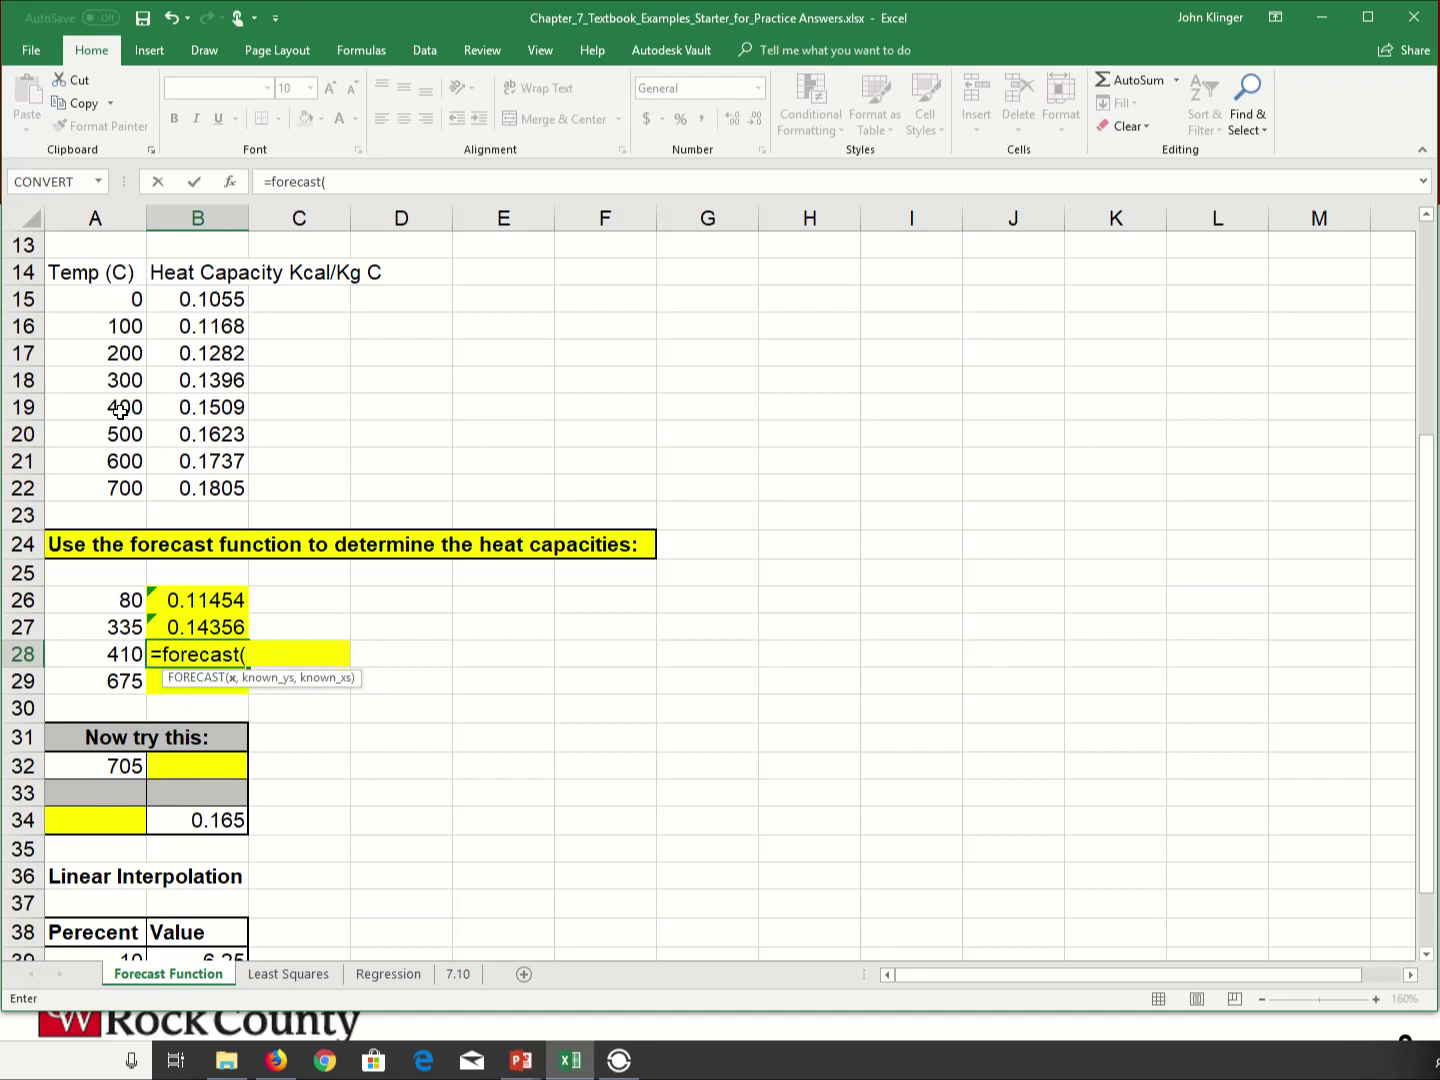
click(120, 653)
text(,)
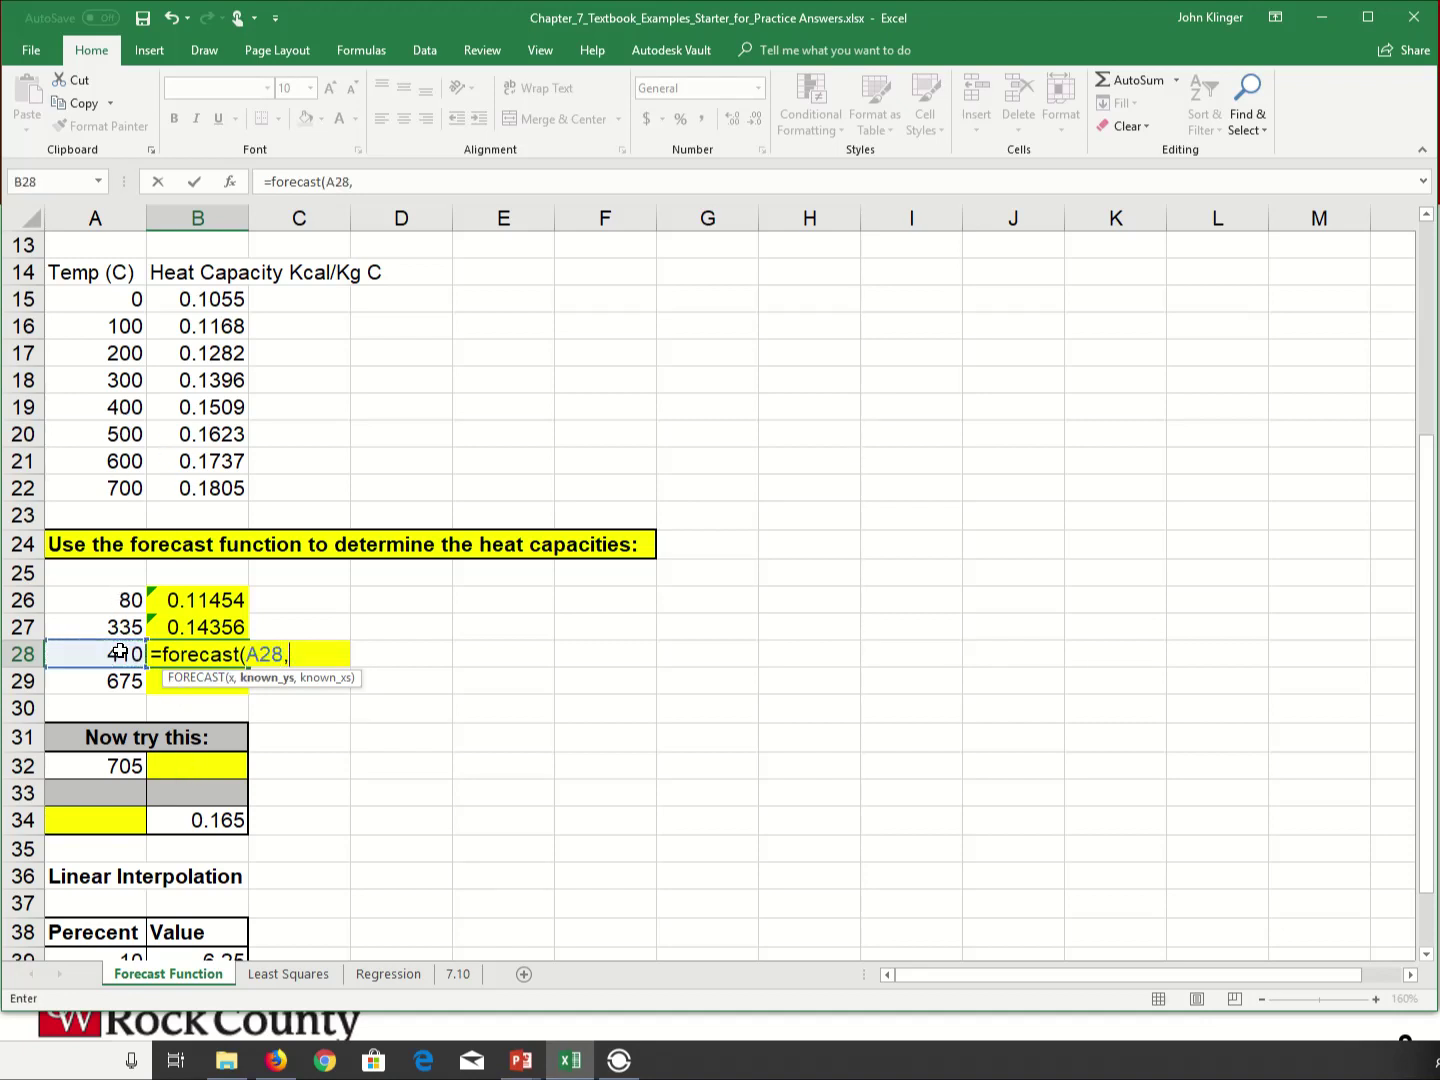
drag(211, 407, 209, 442)
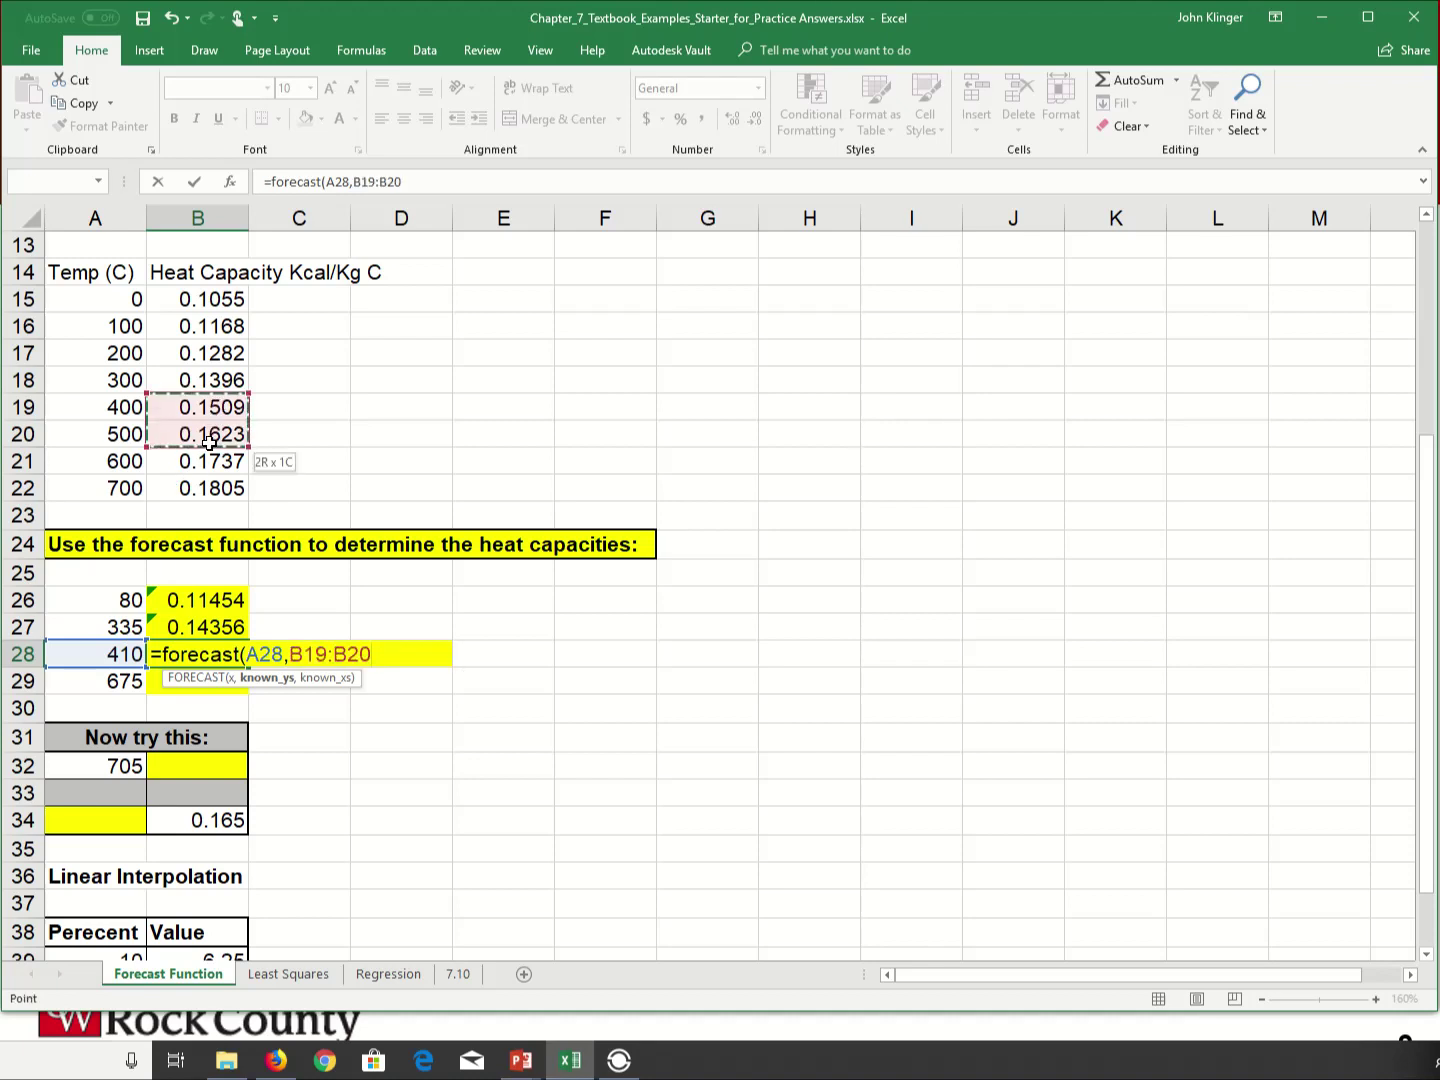
text(,)
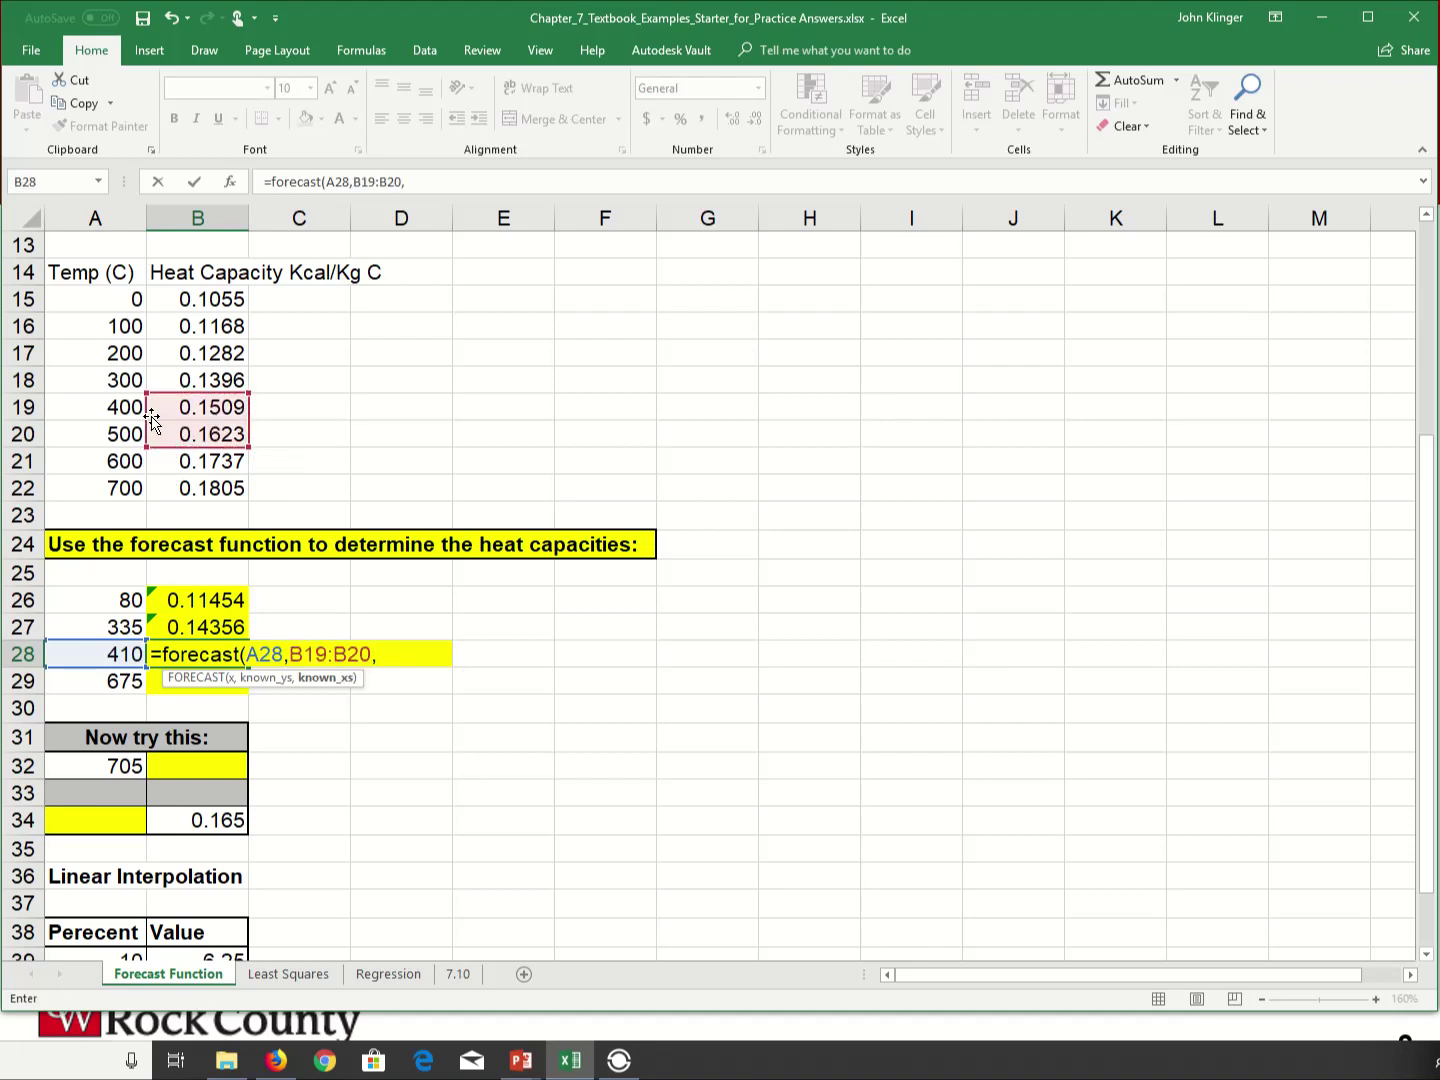
mouse_move(120, 408)
mouse_down()
mouse_move(112, 470)
mouse_move(110, 438)
mouse_up()
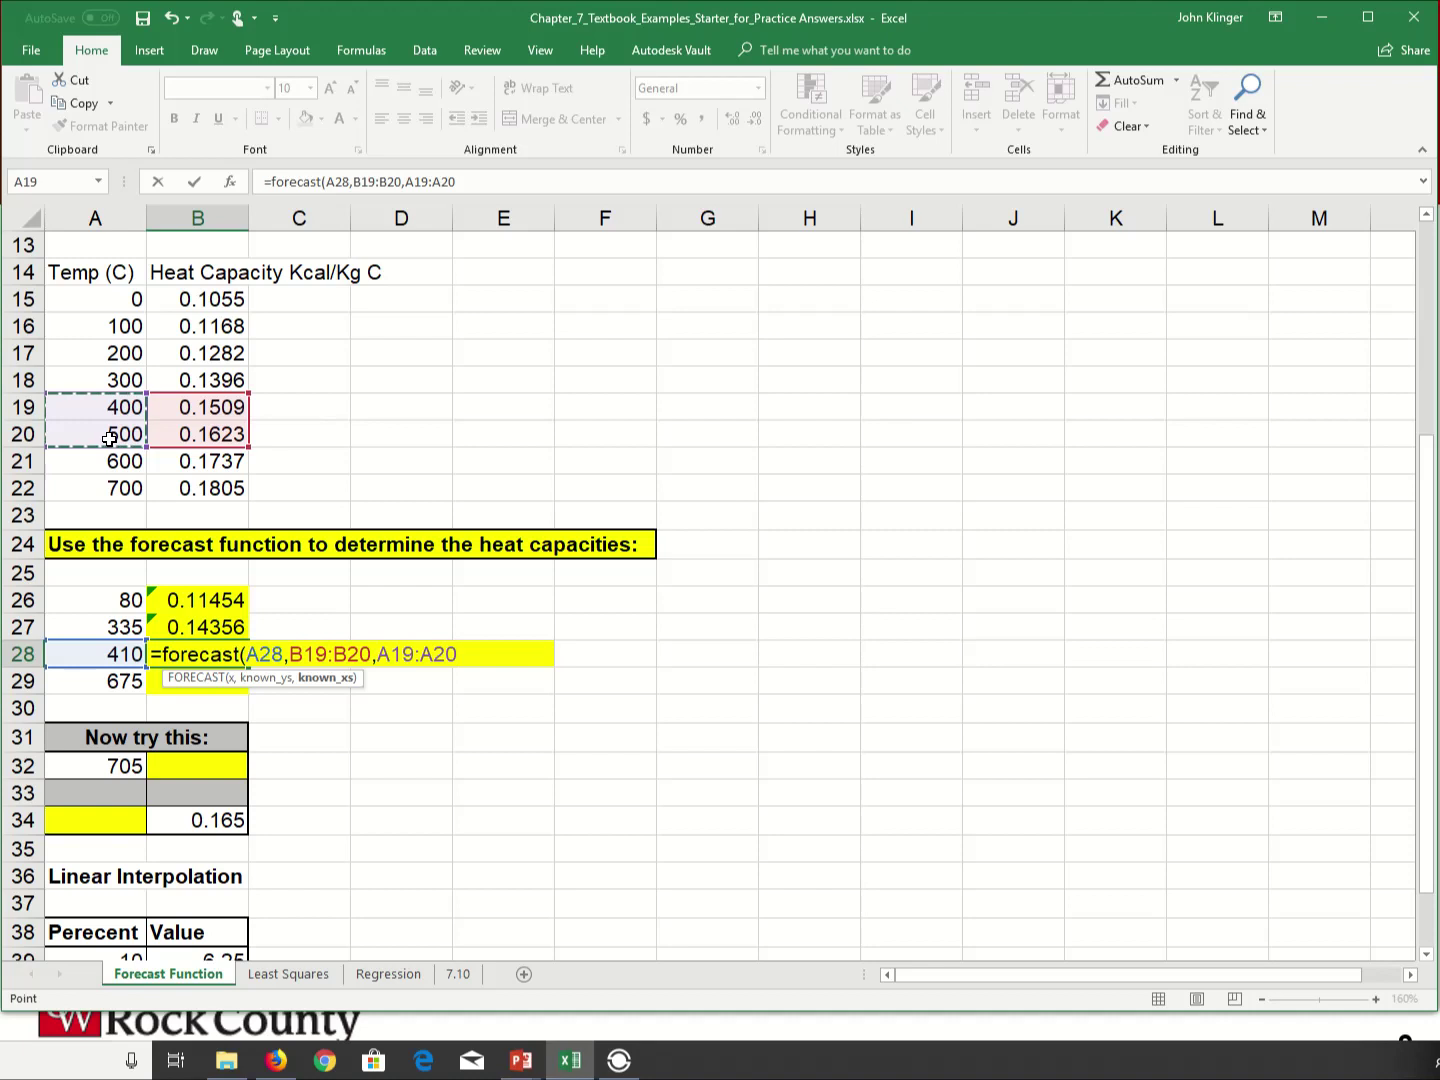
key(Return)
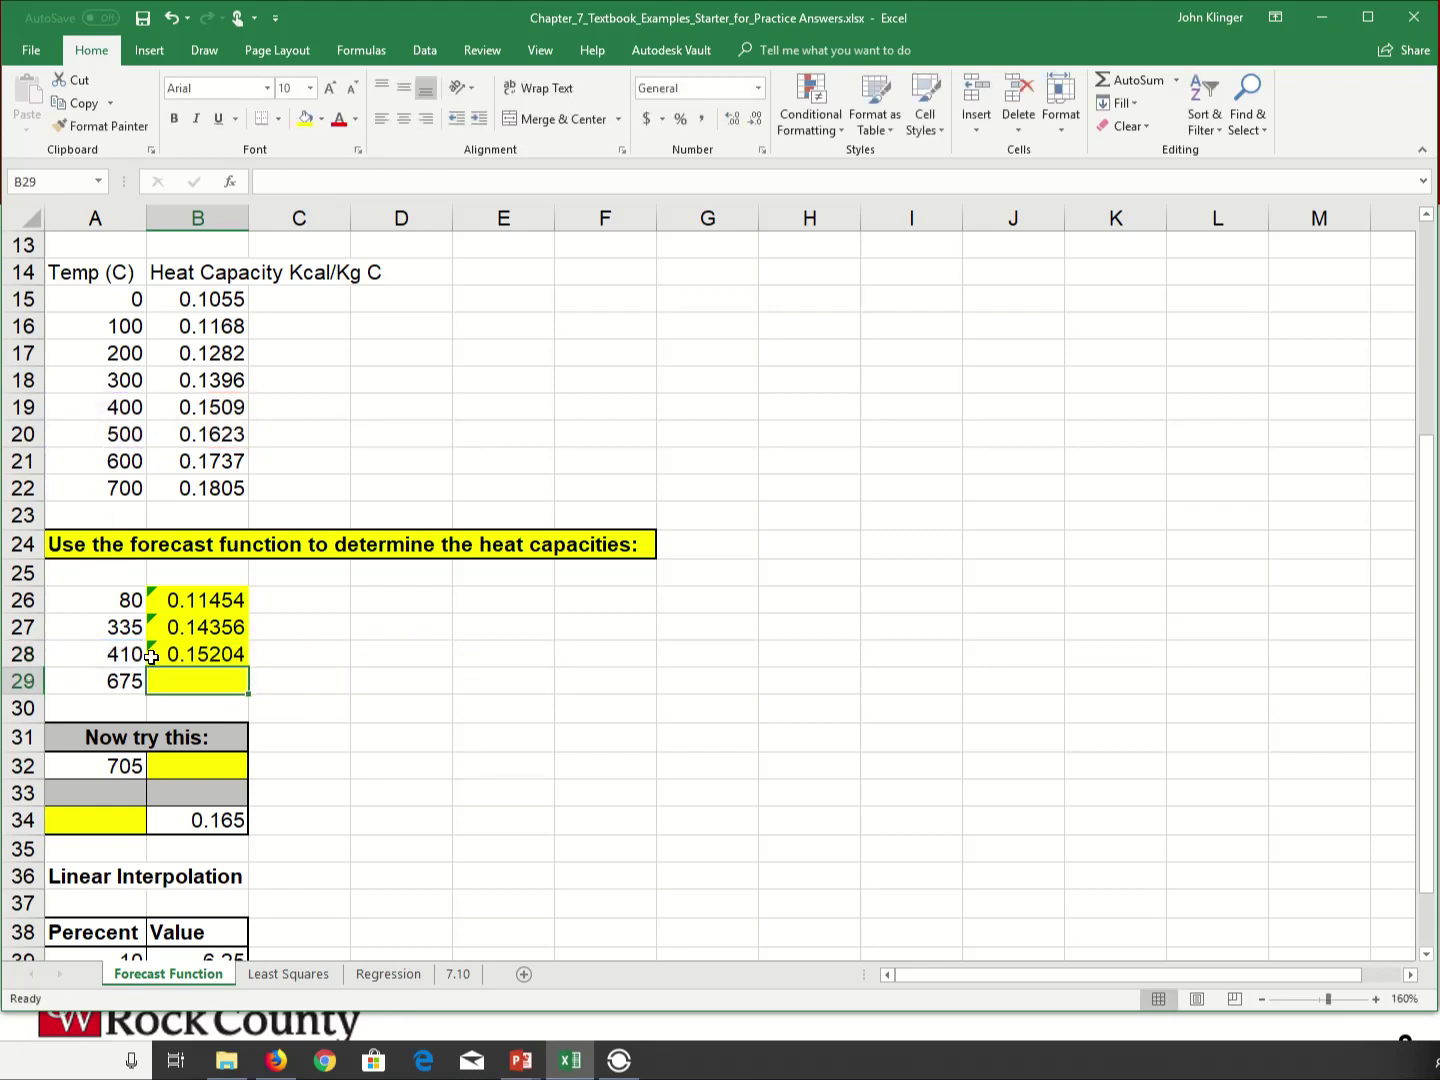
- Enter =forecast(A29,B21:B22,A21:A22) in B29 to interpolate the heat capacity at 675 degrees
text(=)
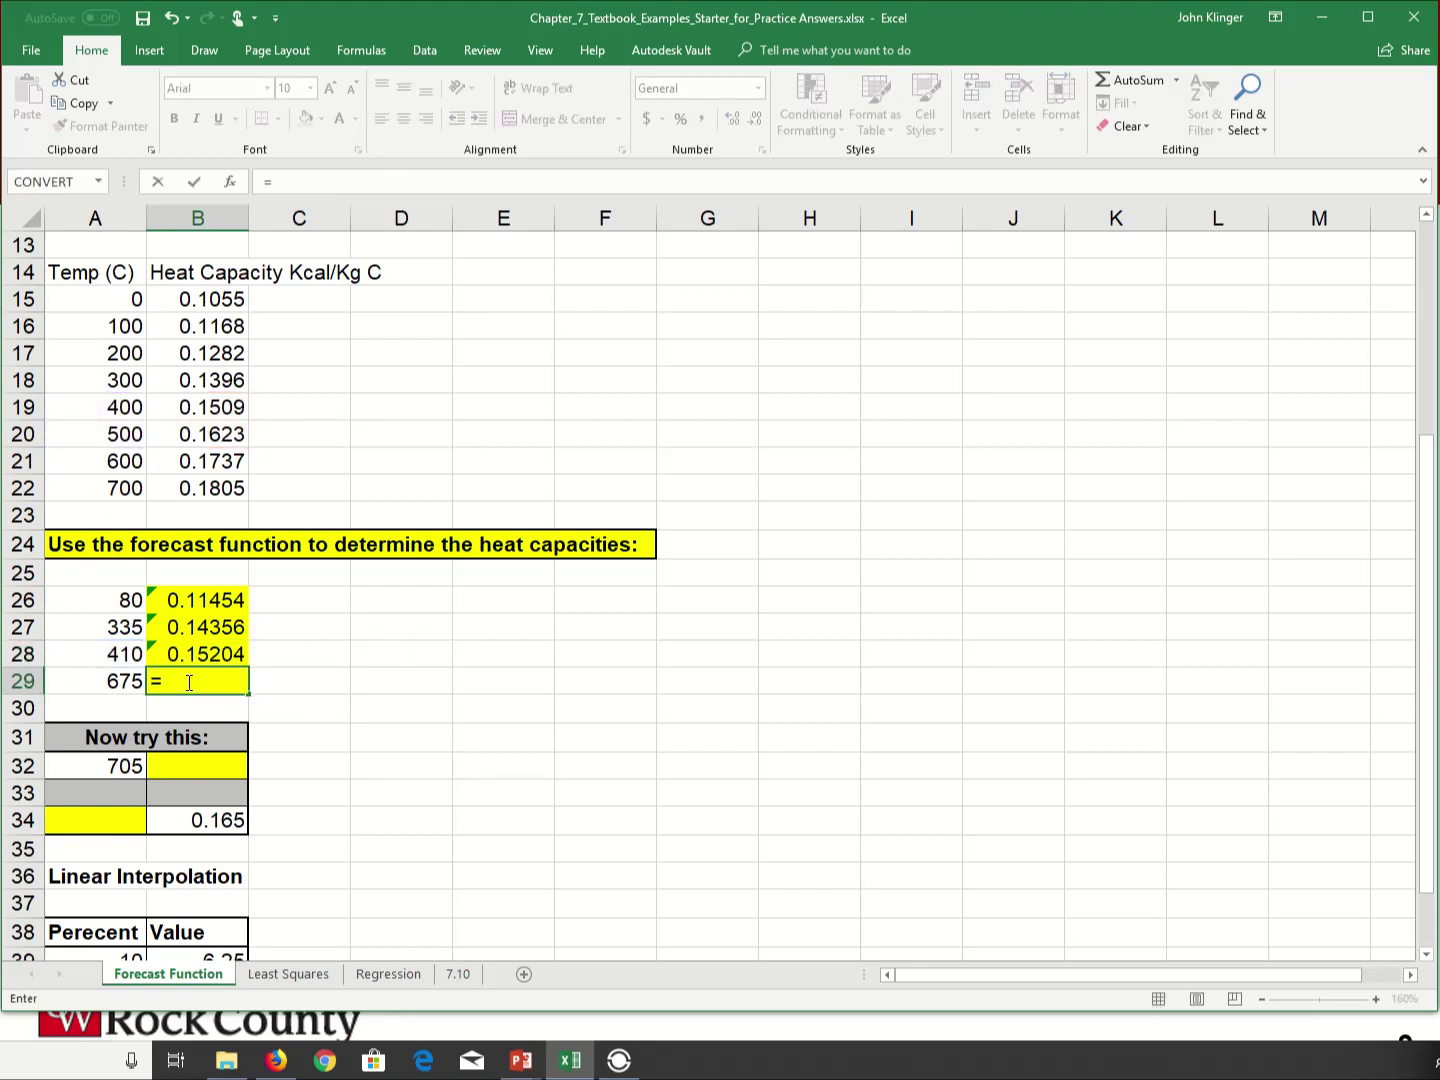
text(forecast()
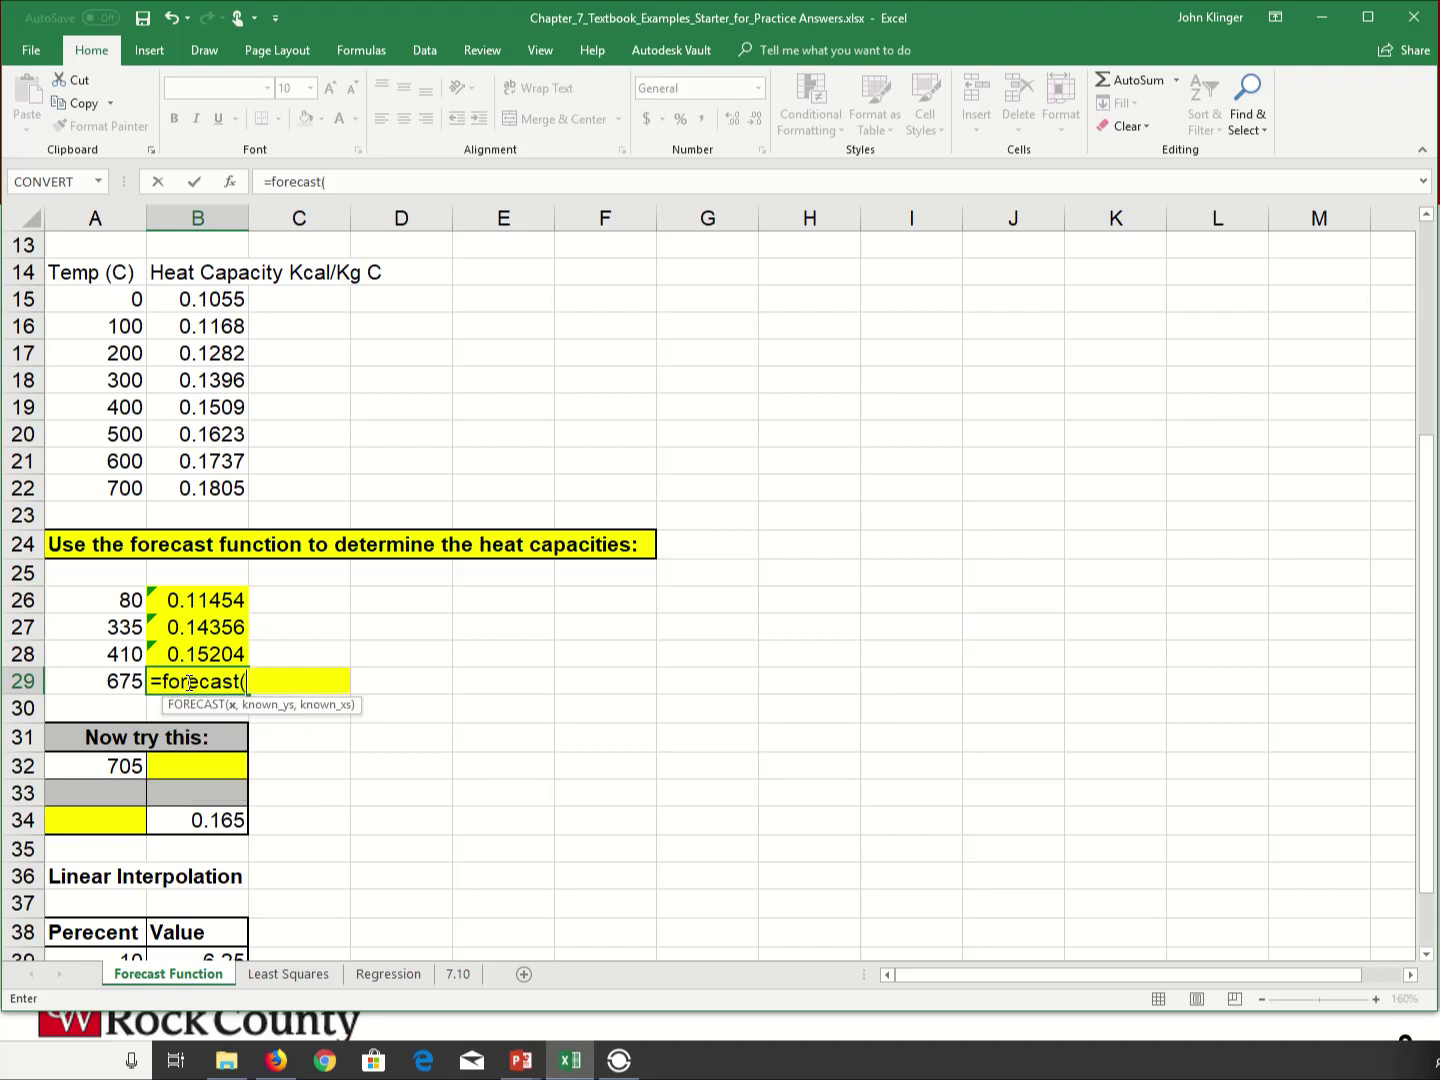
click(102, 679)
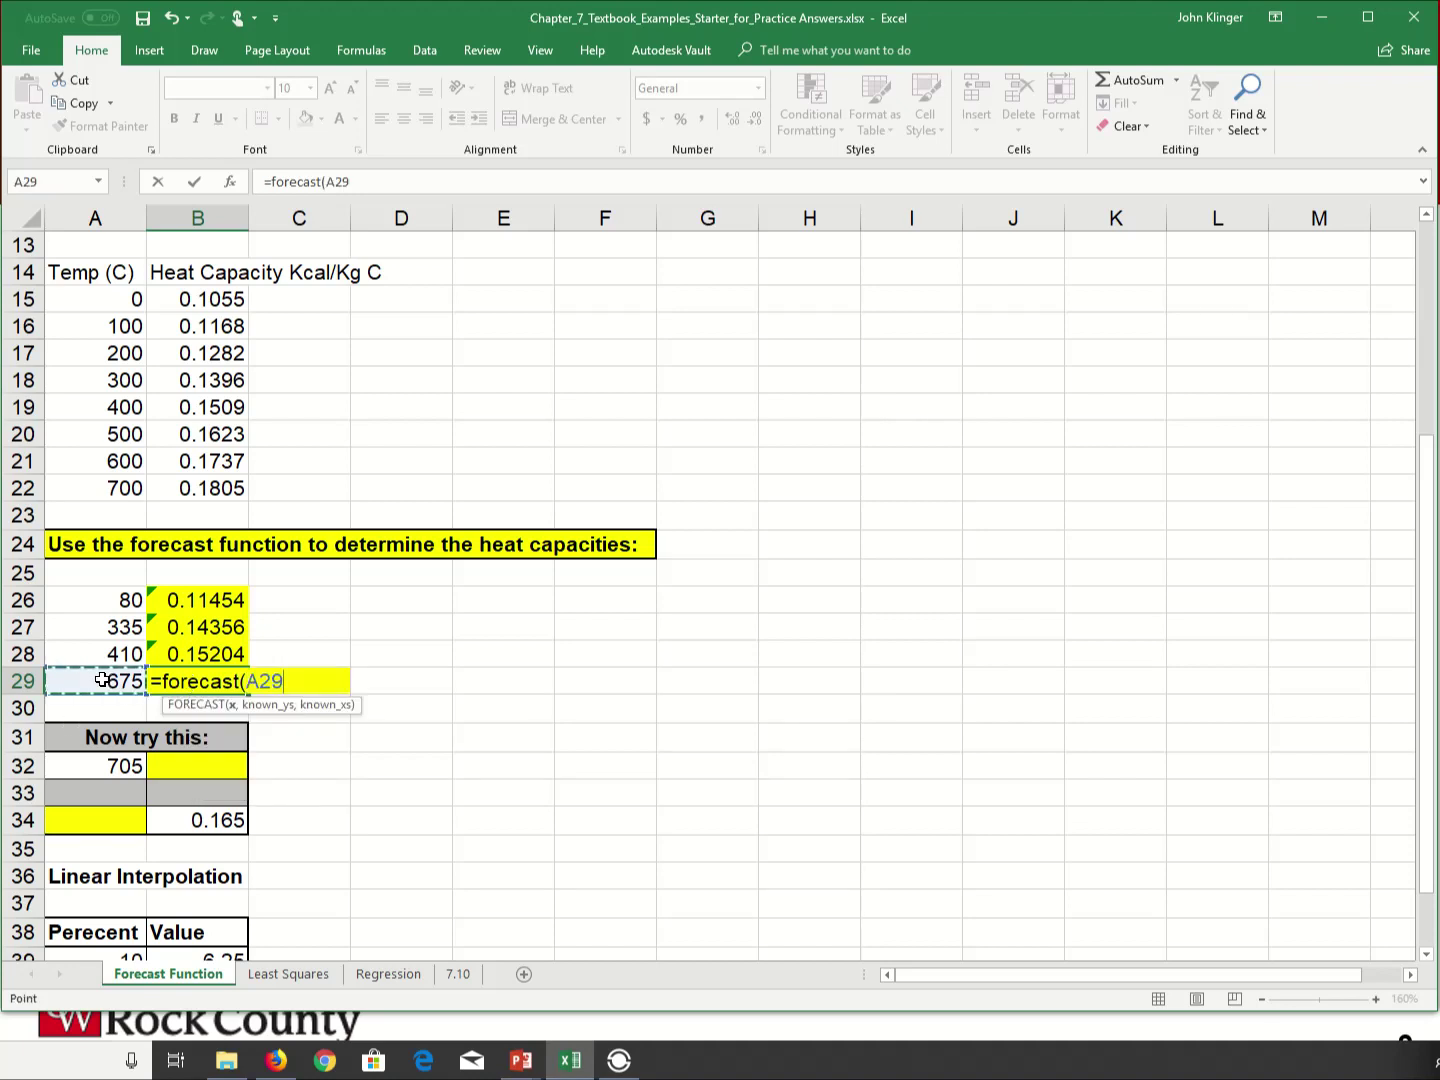
text(,)
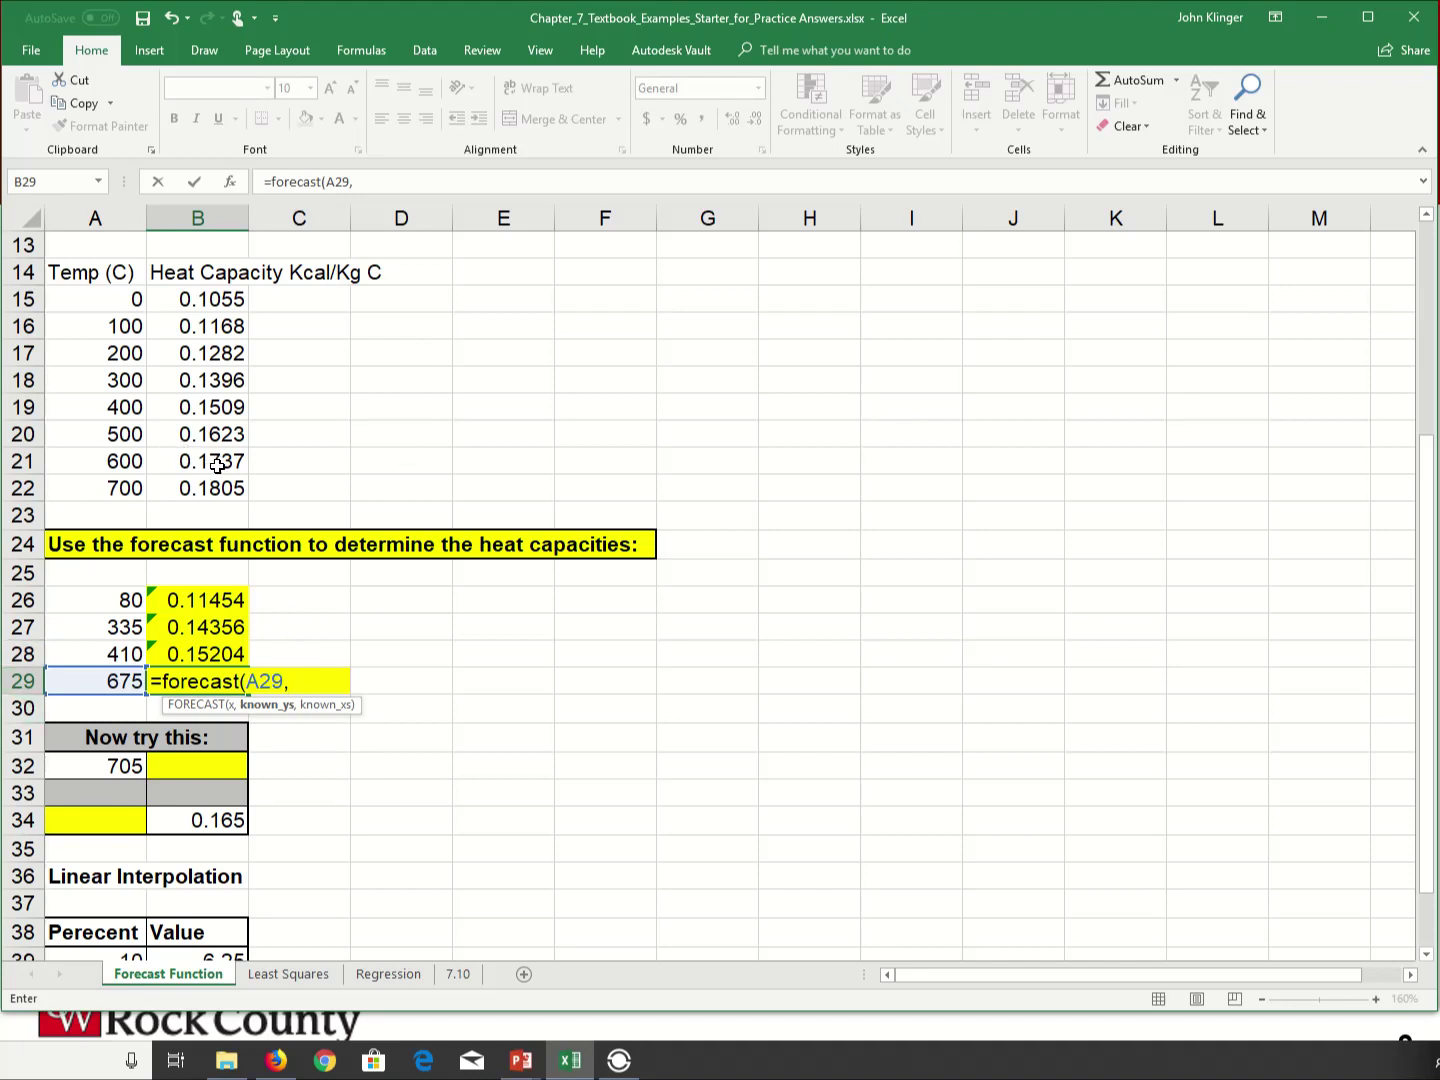
drag(217, 464, 217, 487)
text(,)
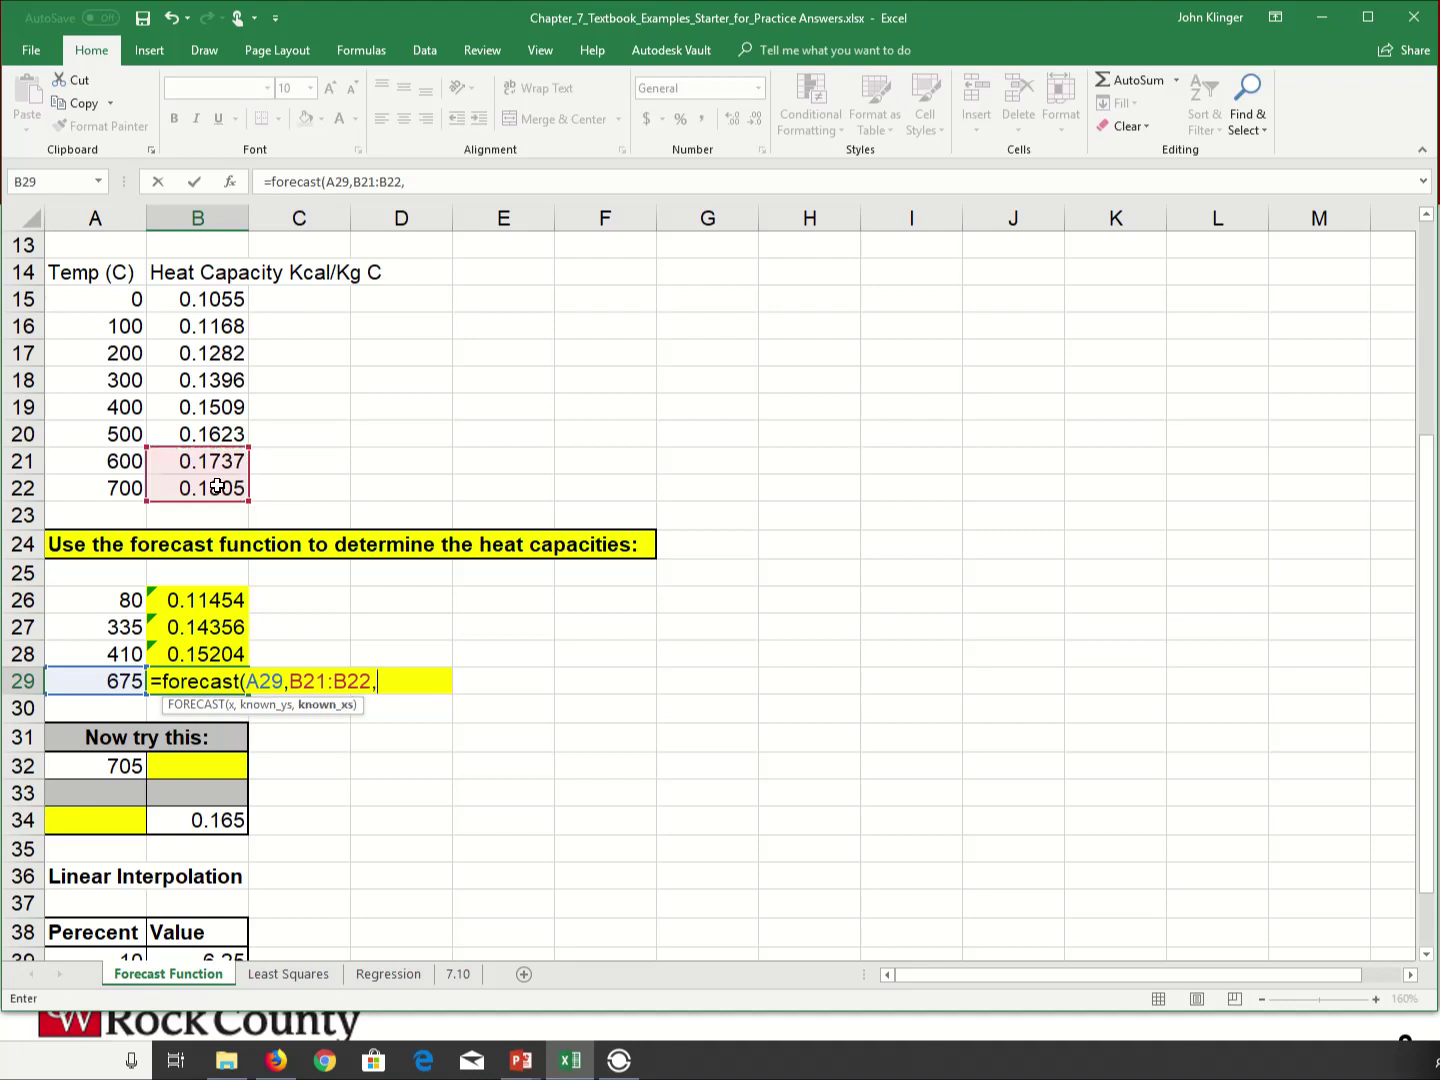
drag(112, 463, 112, 488)
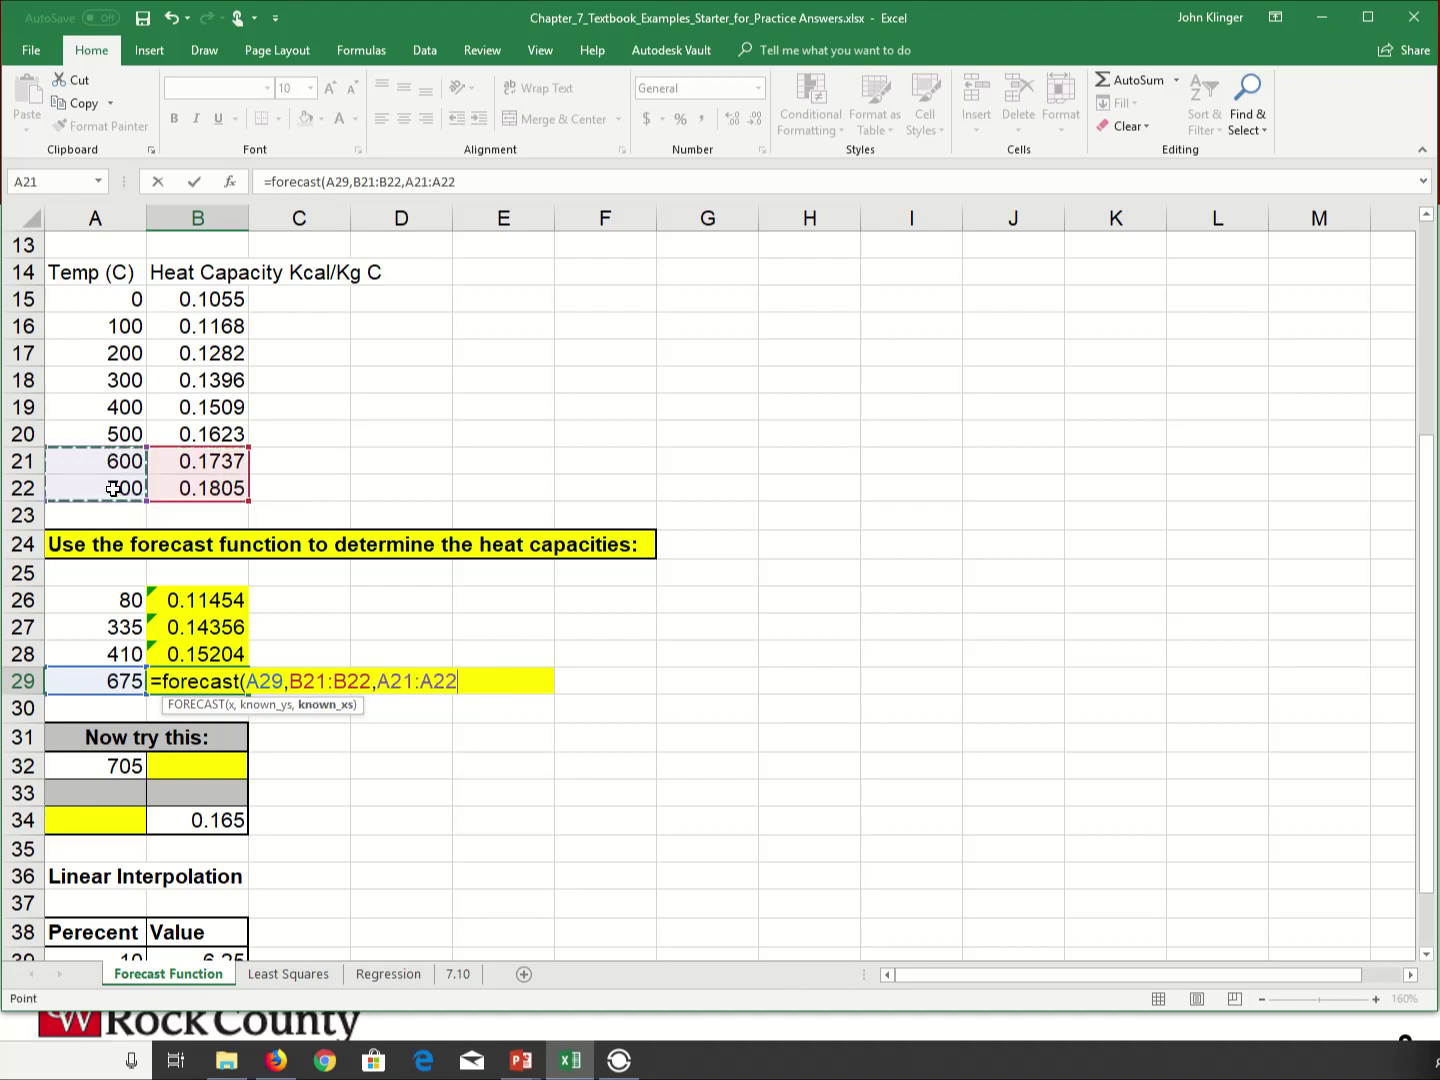
key(Return)
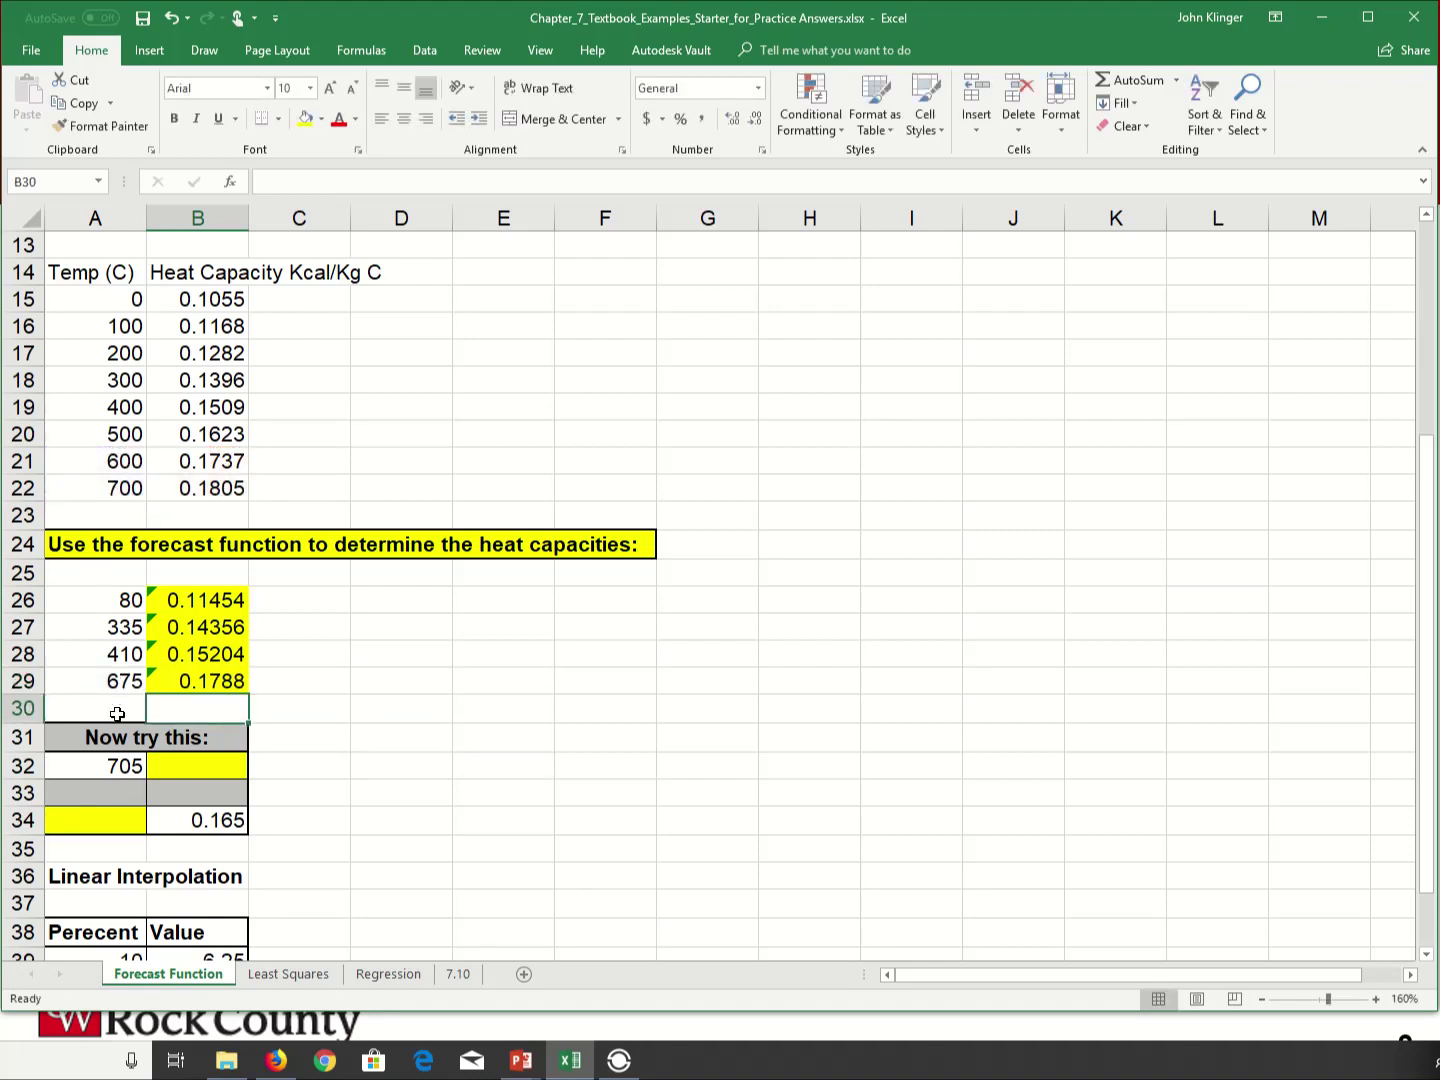
- Try to enter =forecast(B21:B22,A21:A22) in B32 for the heat capacity at 705 degrees
click(210, 768)
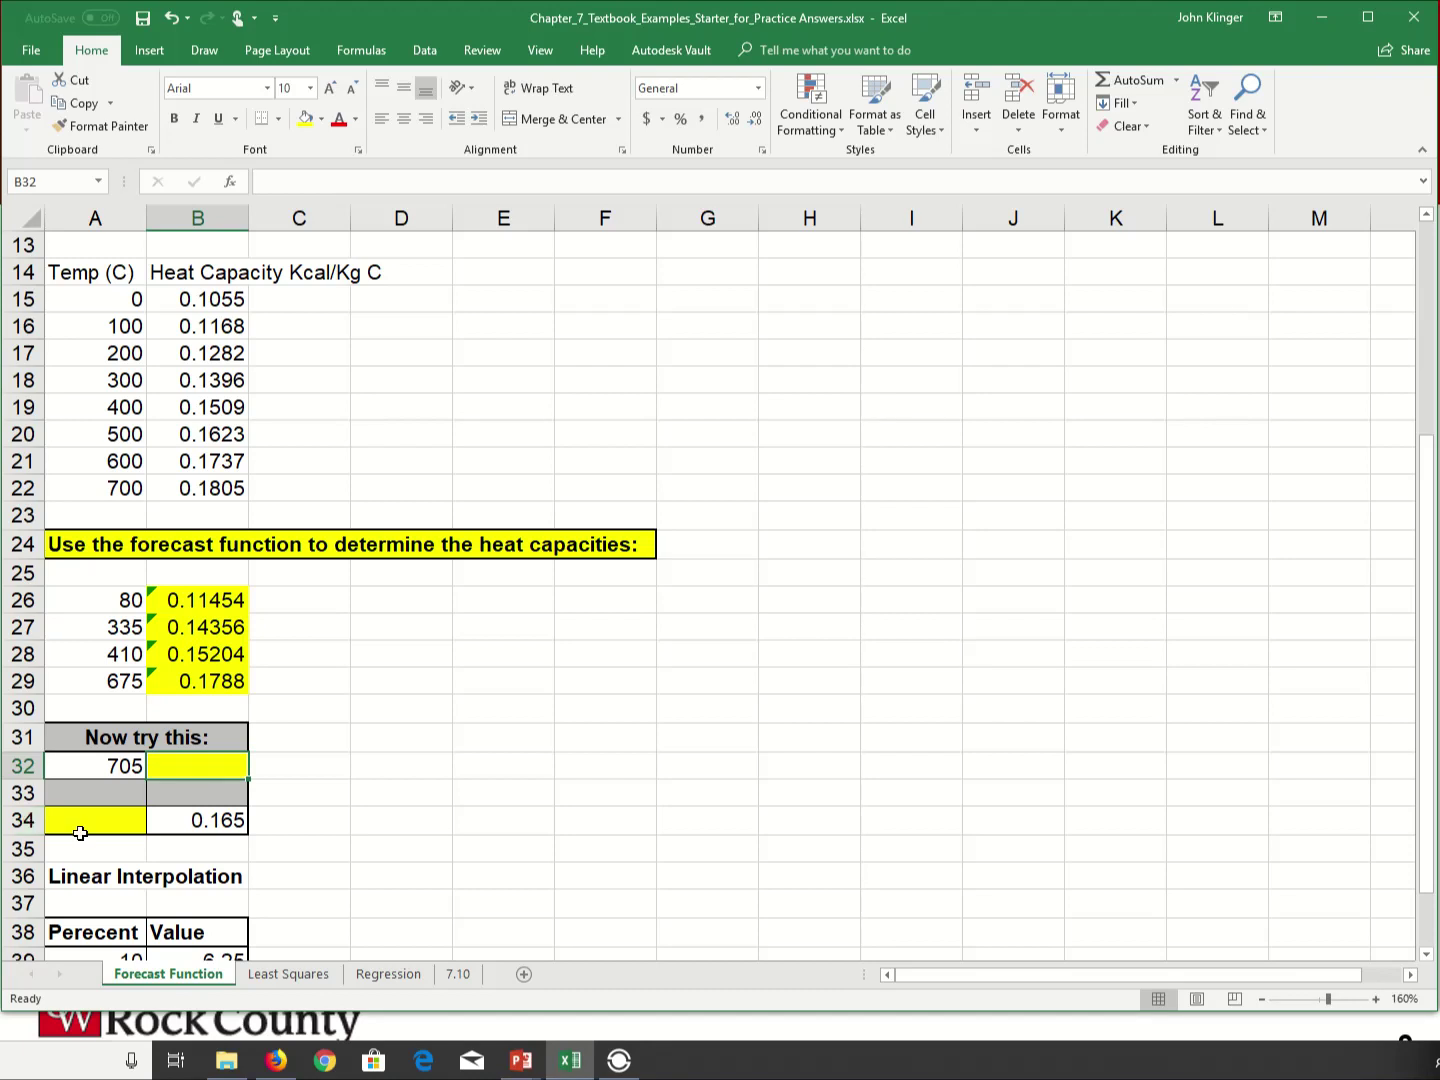
text(=forecast)
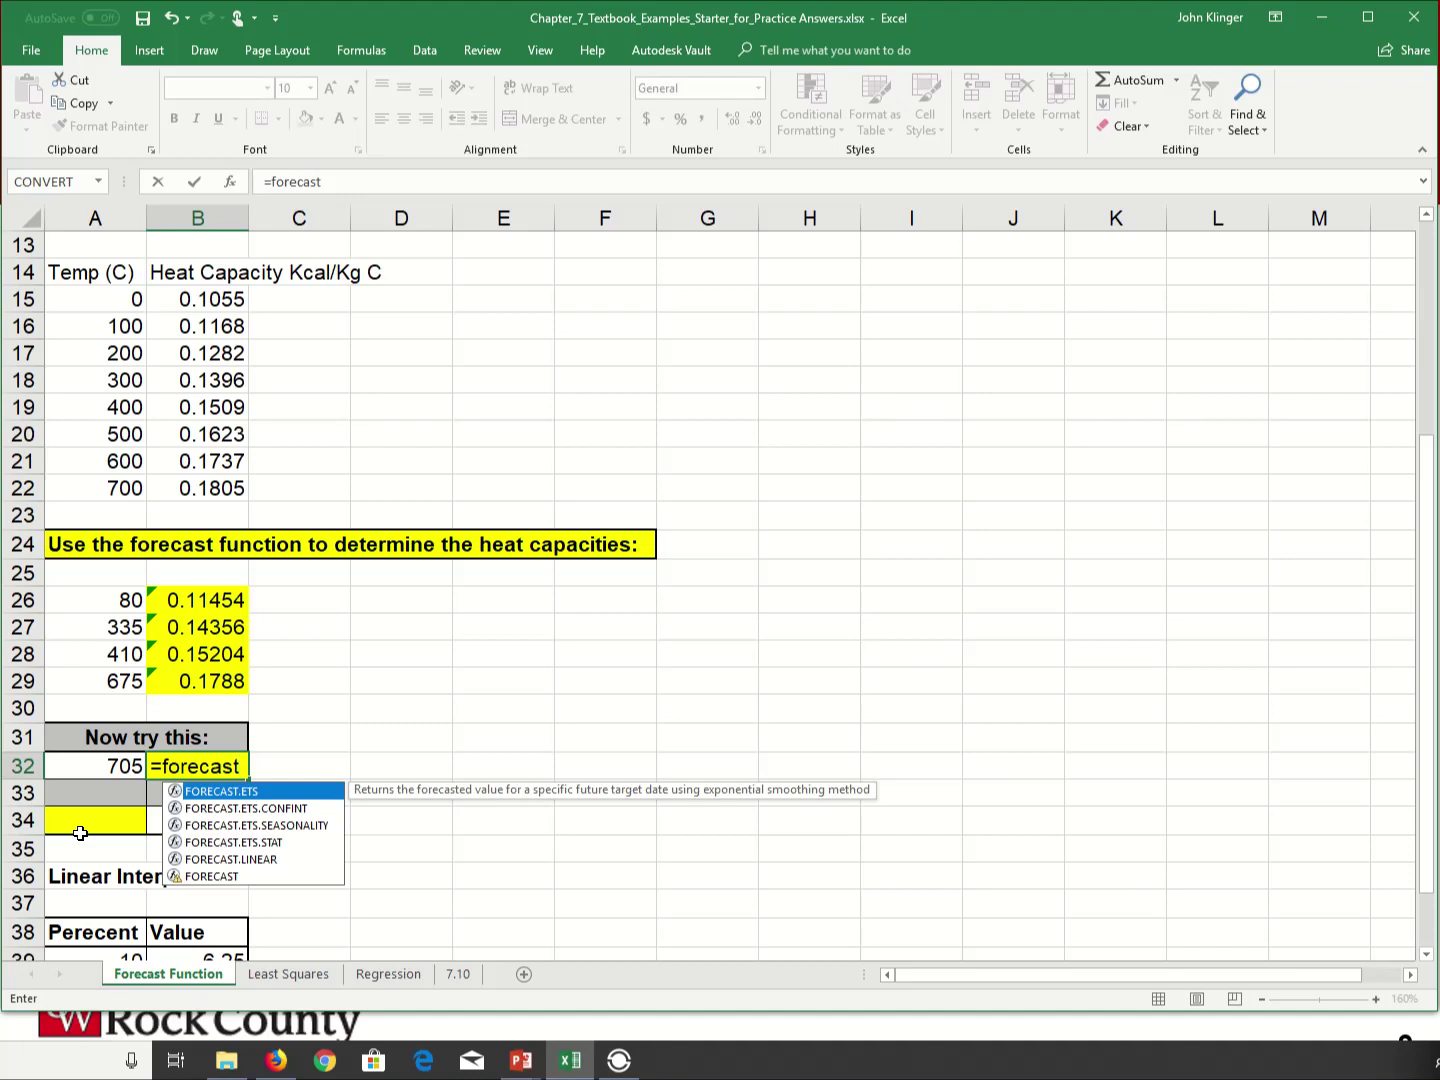
text(()
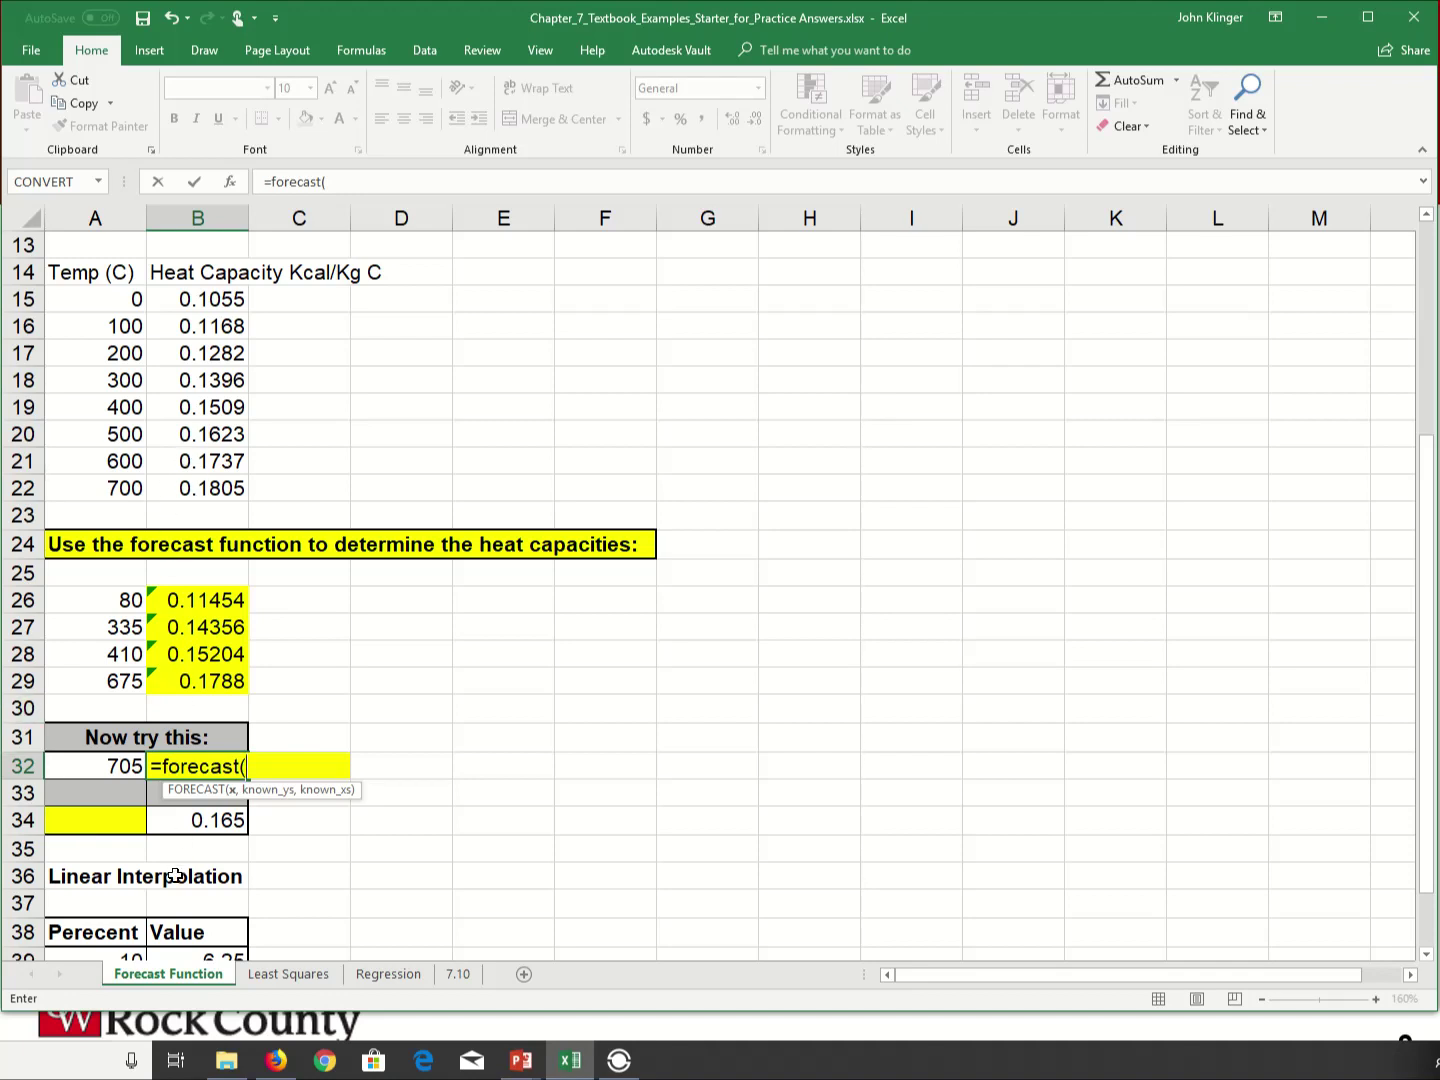
click(115, 766)
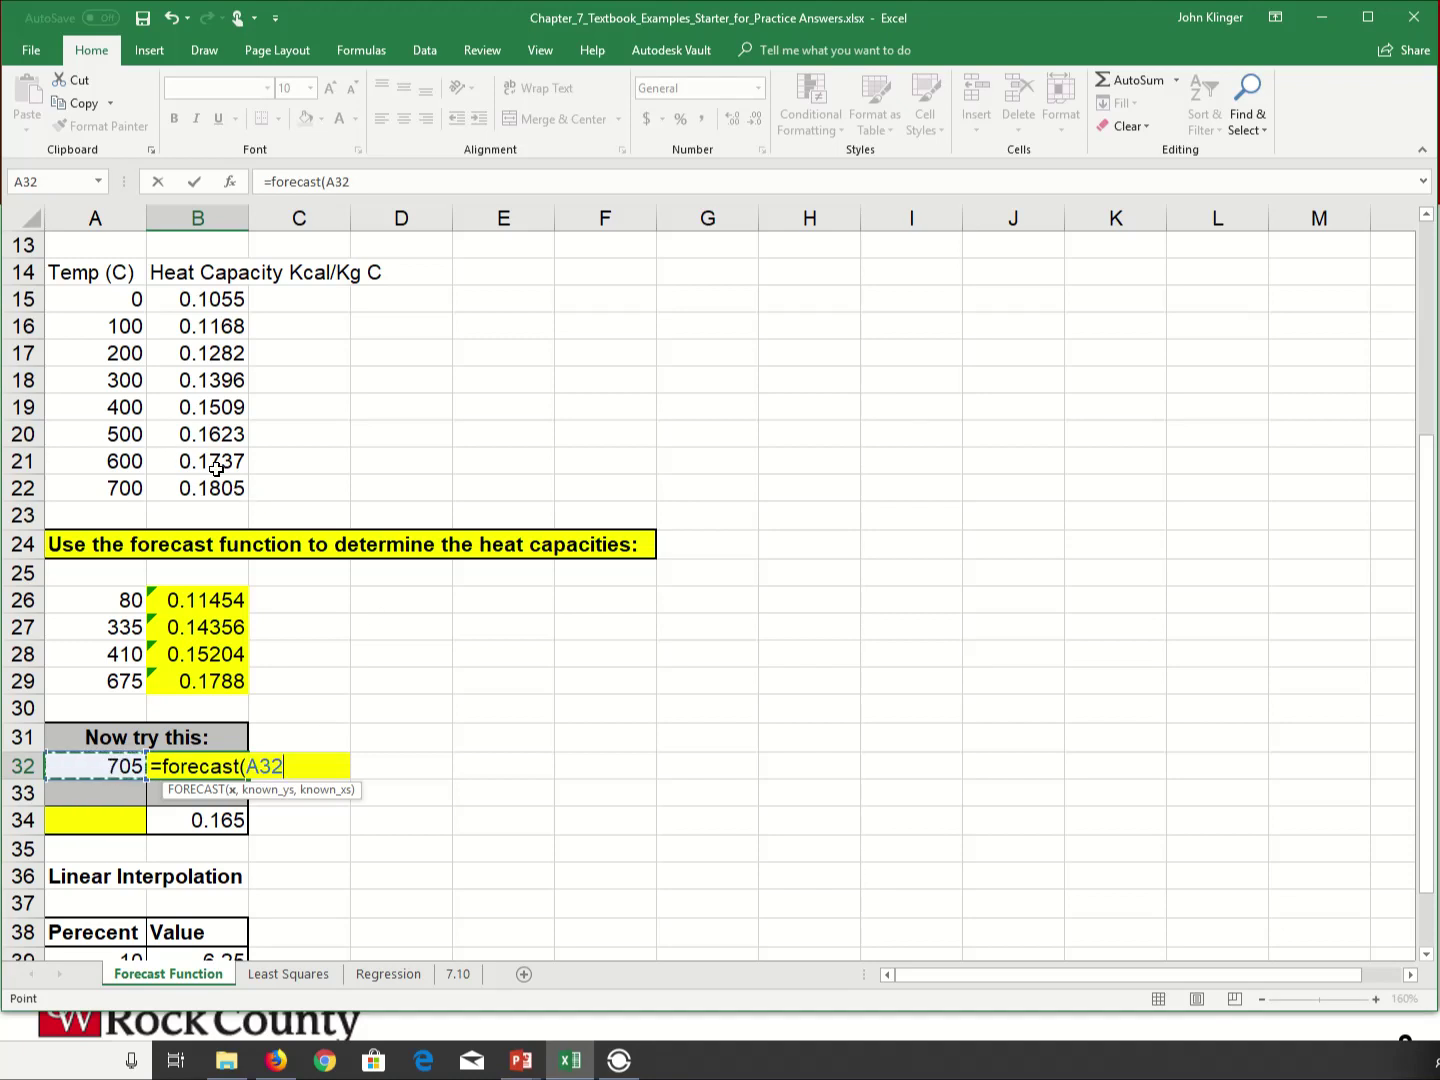
drag(219, 466, 219, 484)
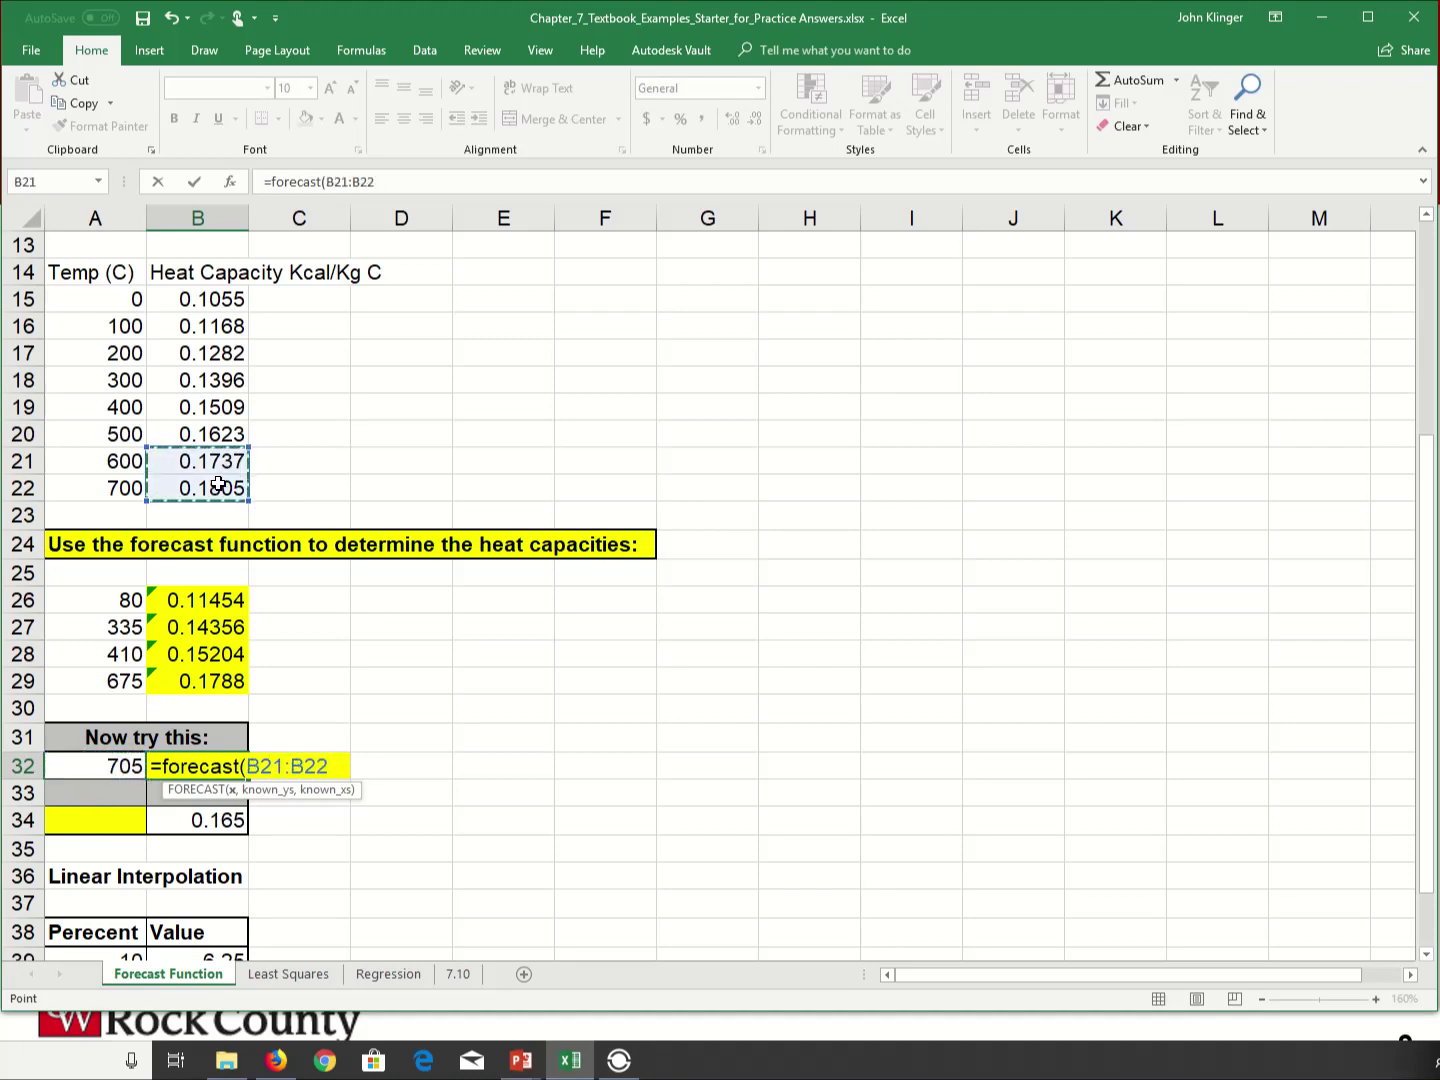
text(,)
click(131, 463)
drag(126, 491, 129, 505)
text())
key(Return)
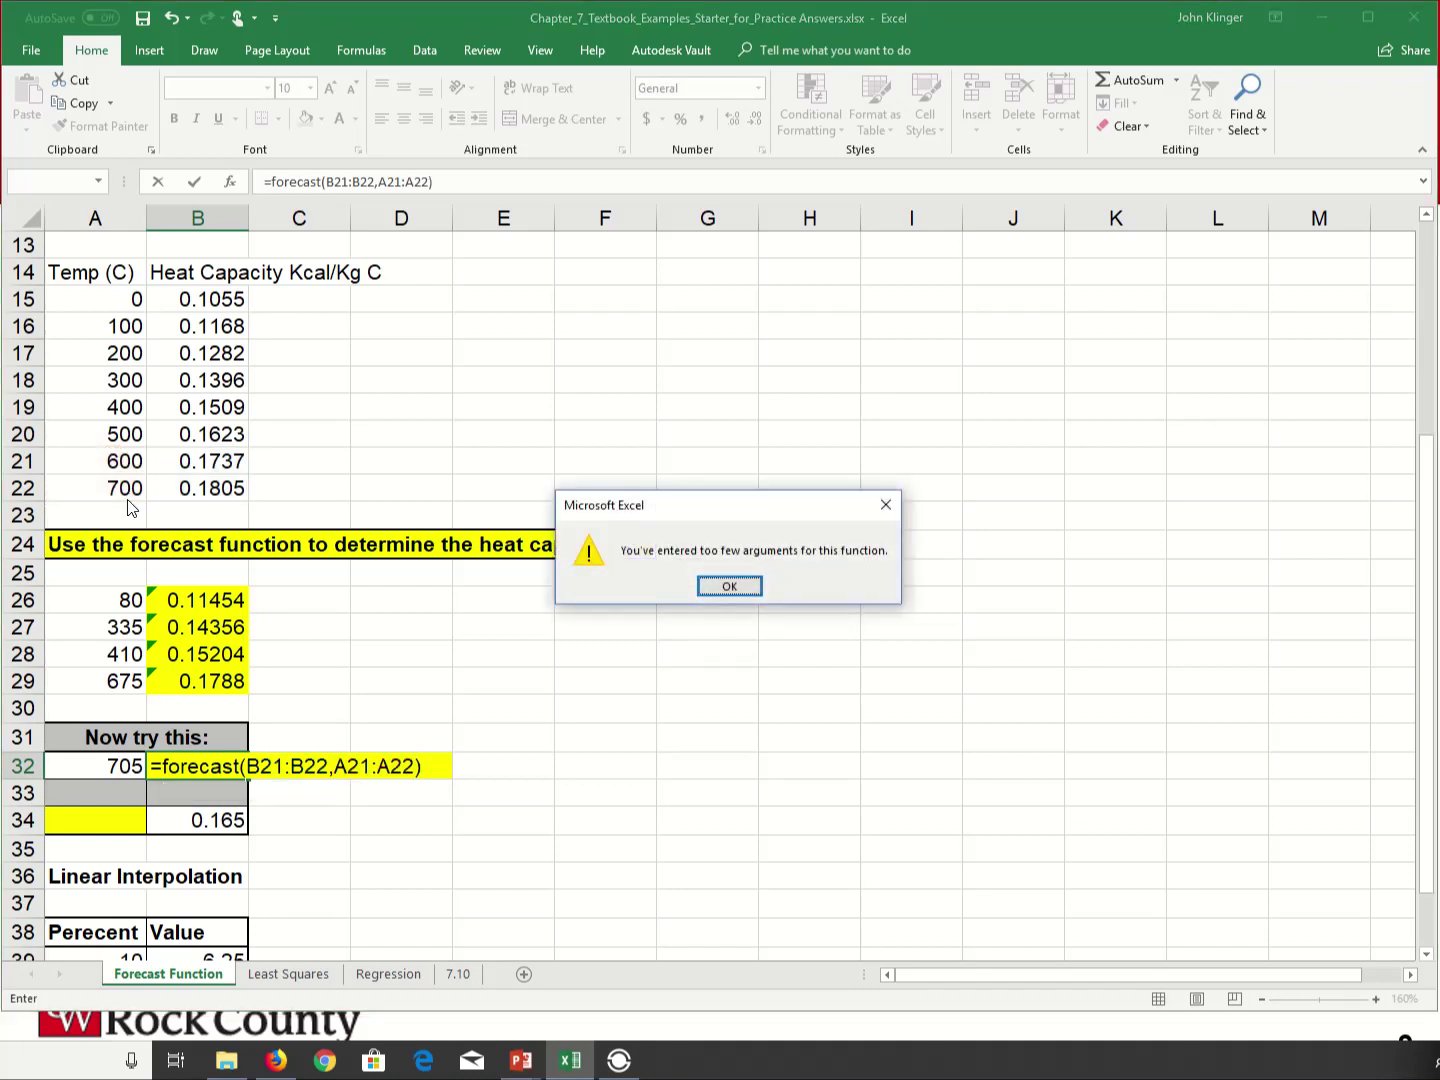
click(731, 587)
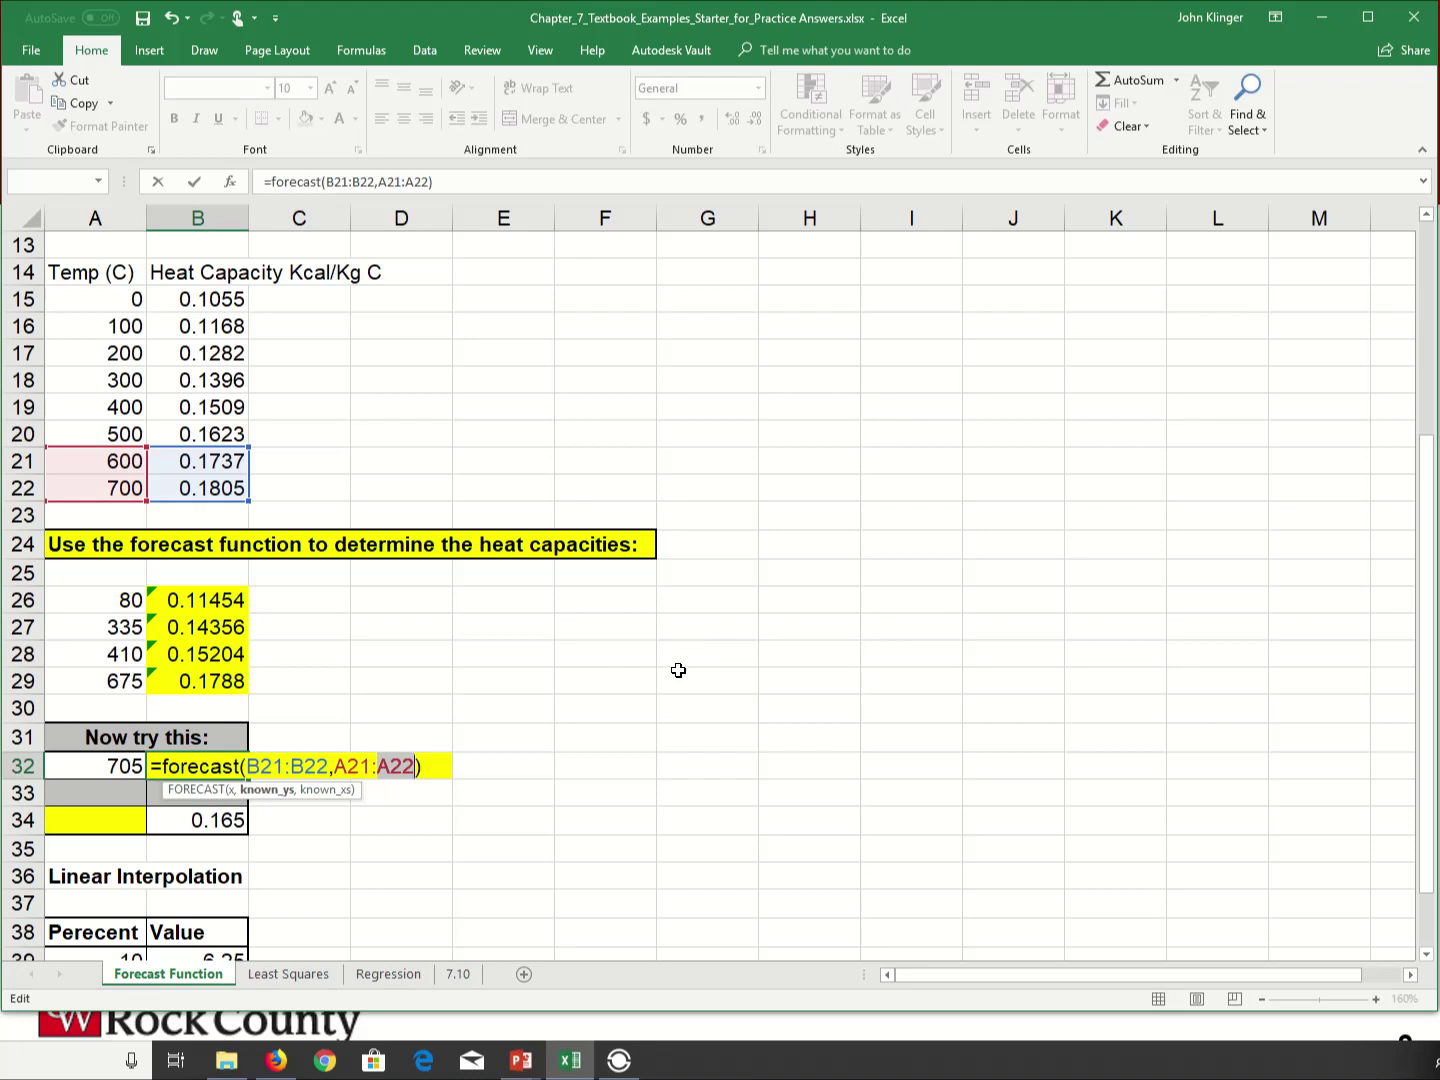
key(Return)
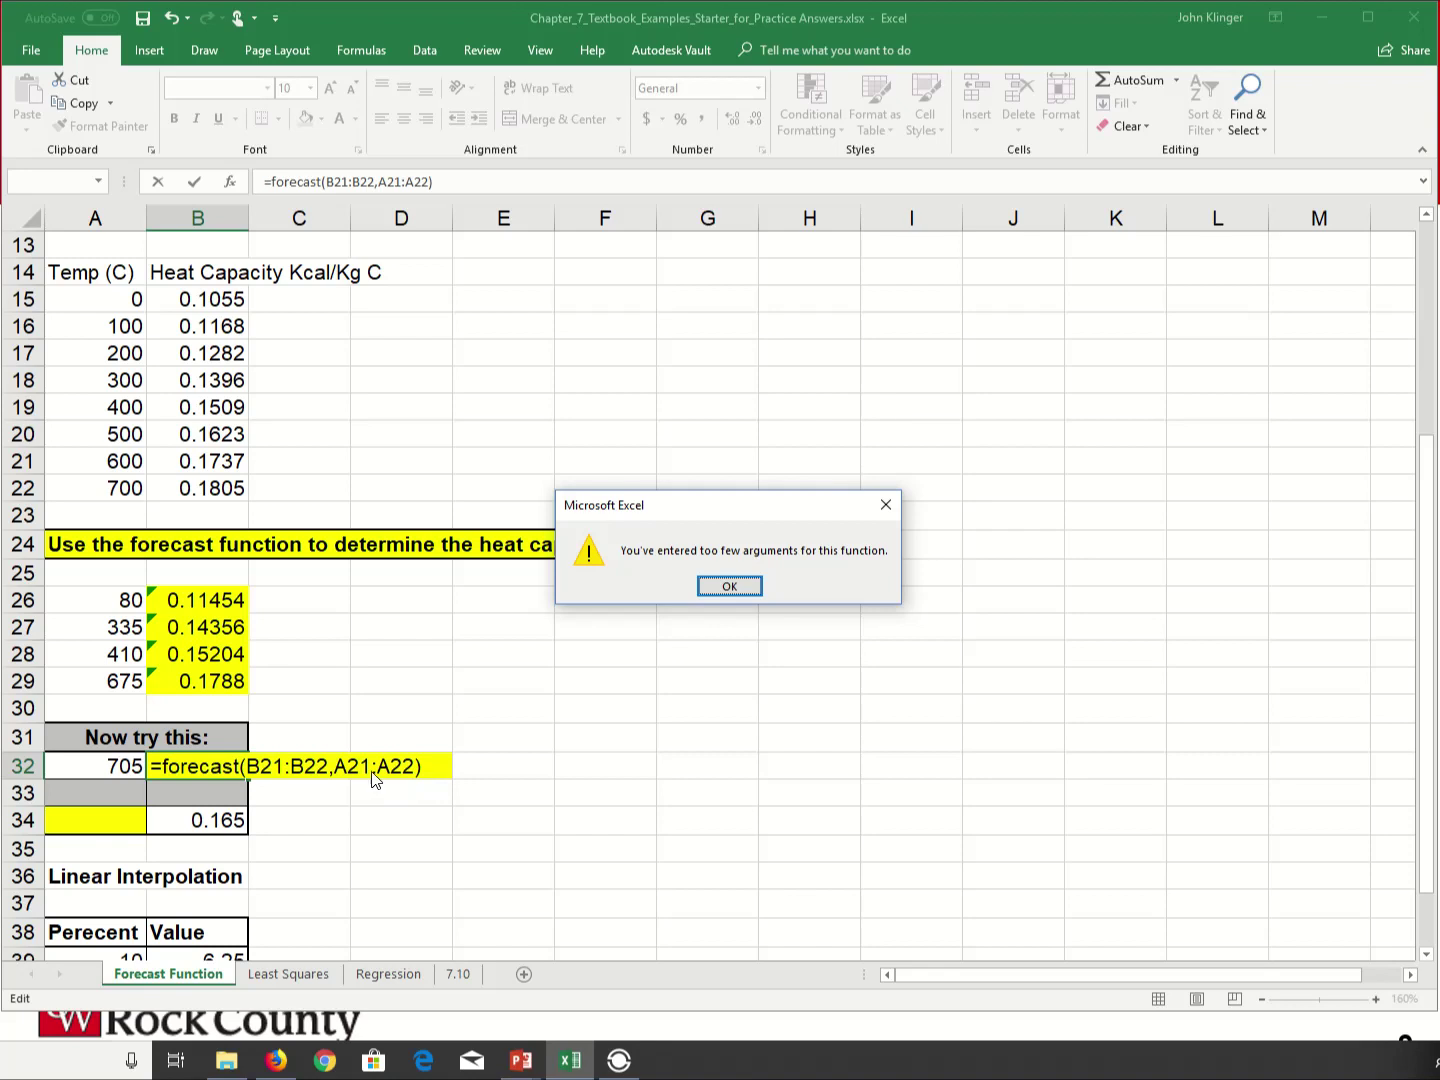
click(729, 587)
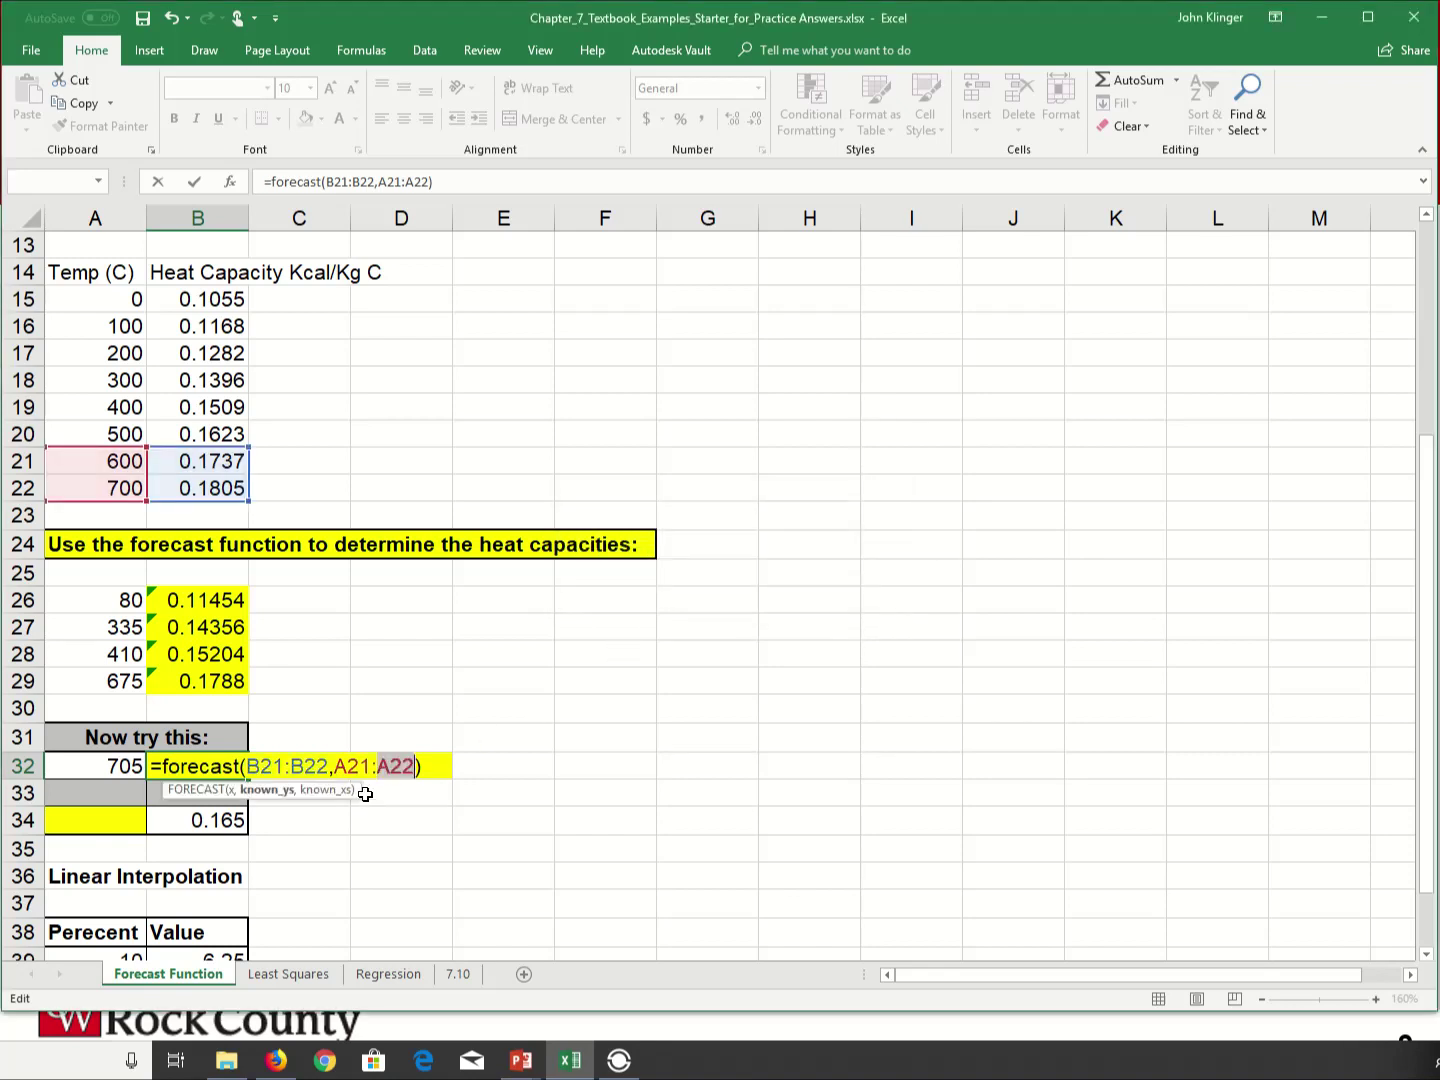
- Clear all the arguments from the unfinished forecast formula in B32
key(BackSpace)
key(BackSpace)
key(BackSpace)
key(BackSpace)
key(BackSpace)
key(BackSpace)
key(BackSpace)
key(BackSpace)
key(BackSpace)
key(BackSpace)
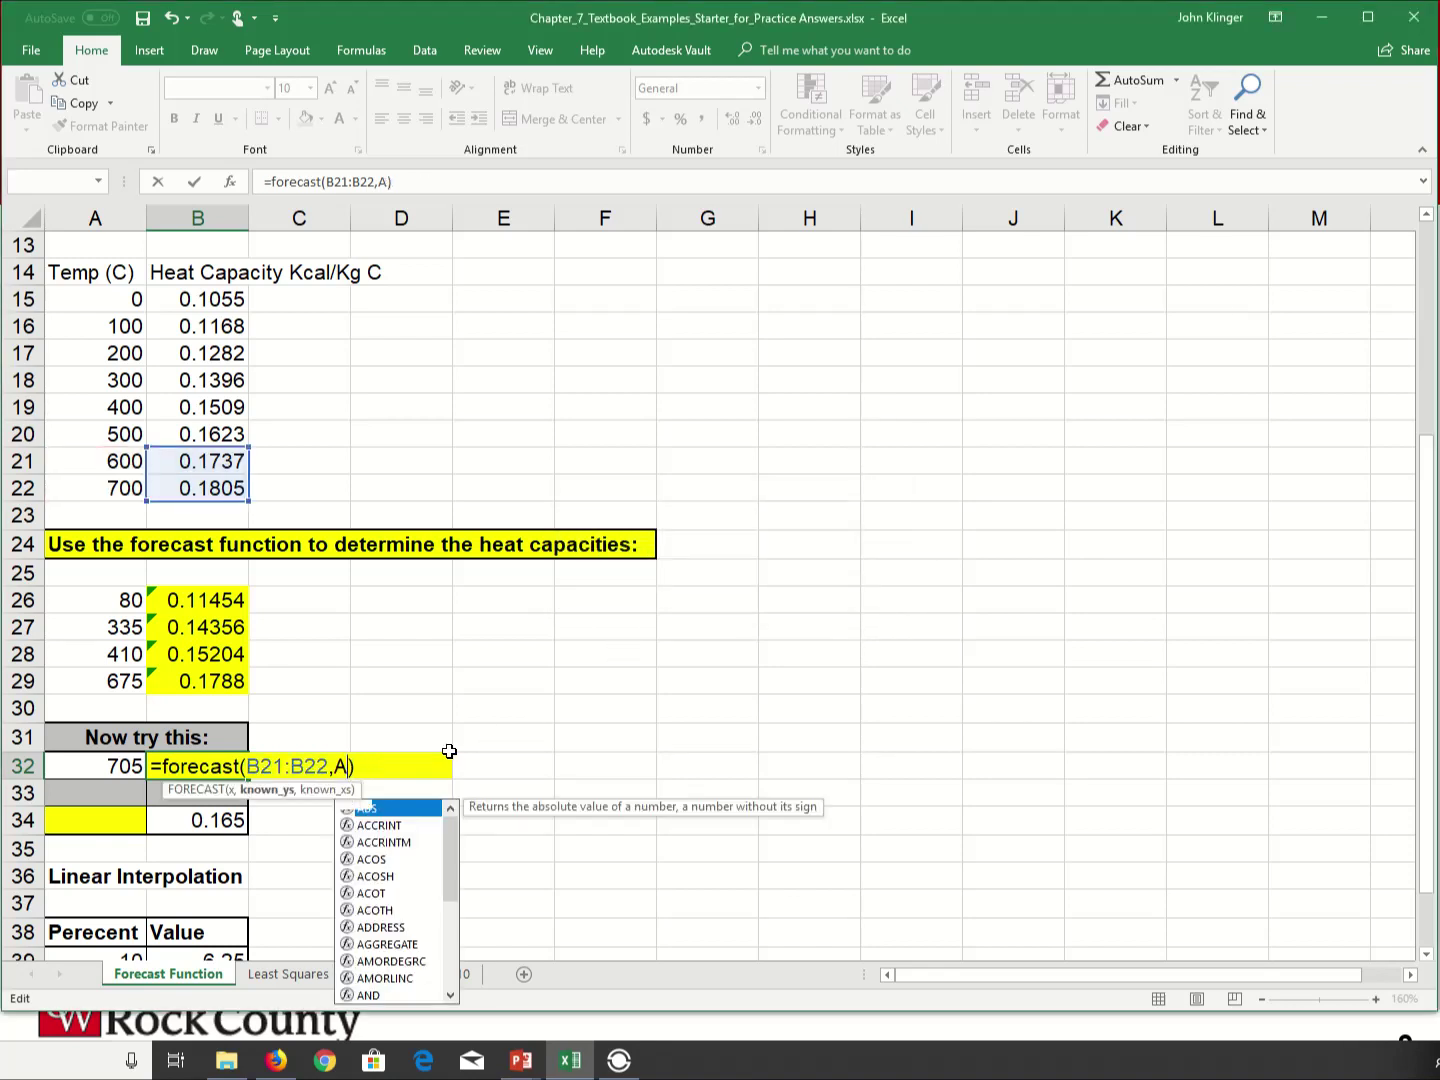
key(BackSpace)
key(BackSpace)
key(BackSpace)
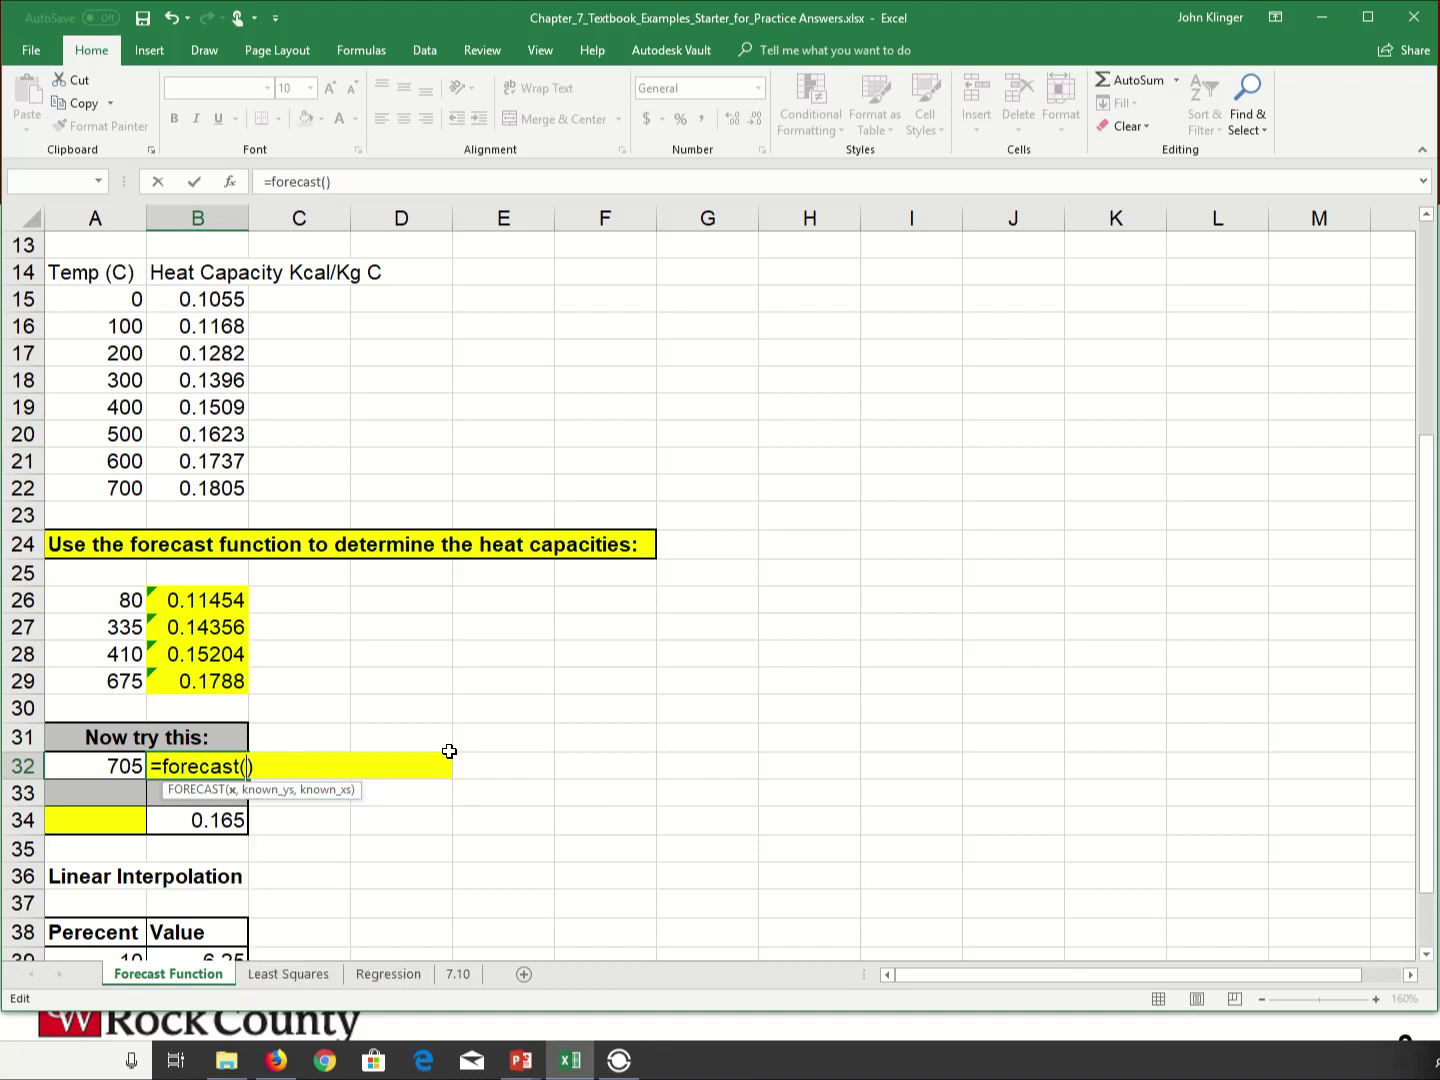
- Complete the formula in B32 as =forecast(A32,B21:B22,A21:A22) to extrapolate the heat capacity at 705 degrees
click(118, 776)
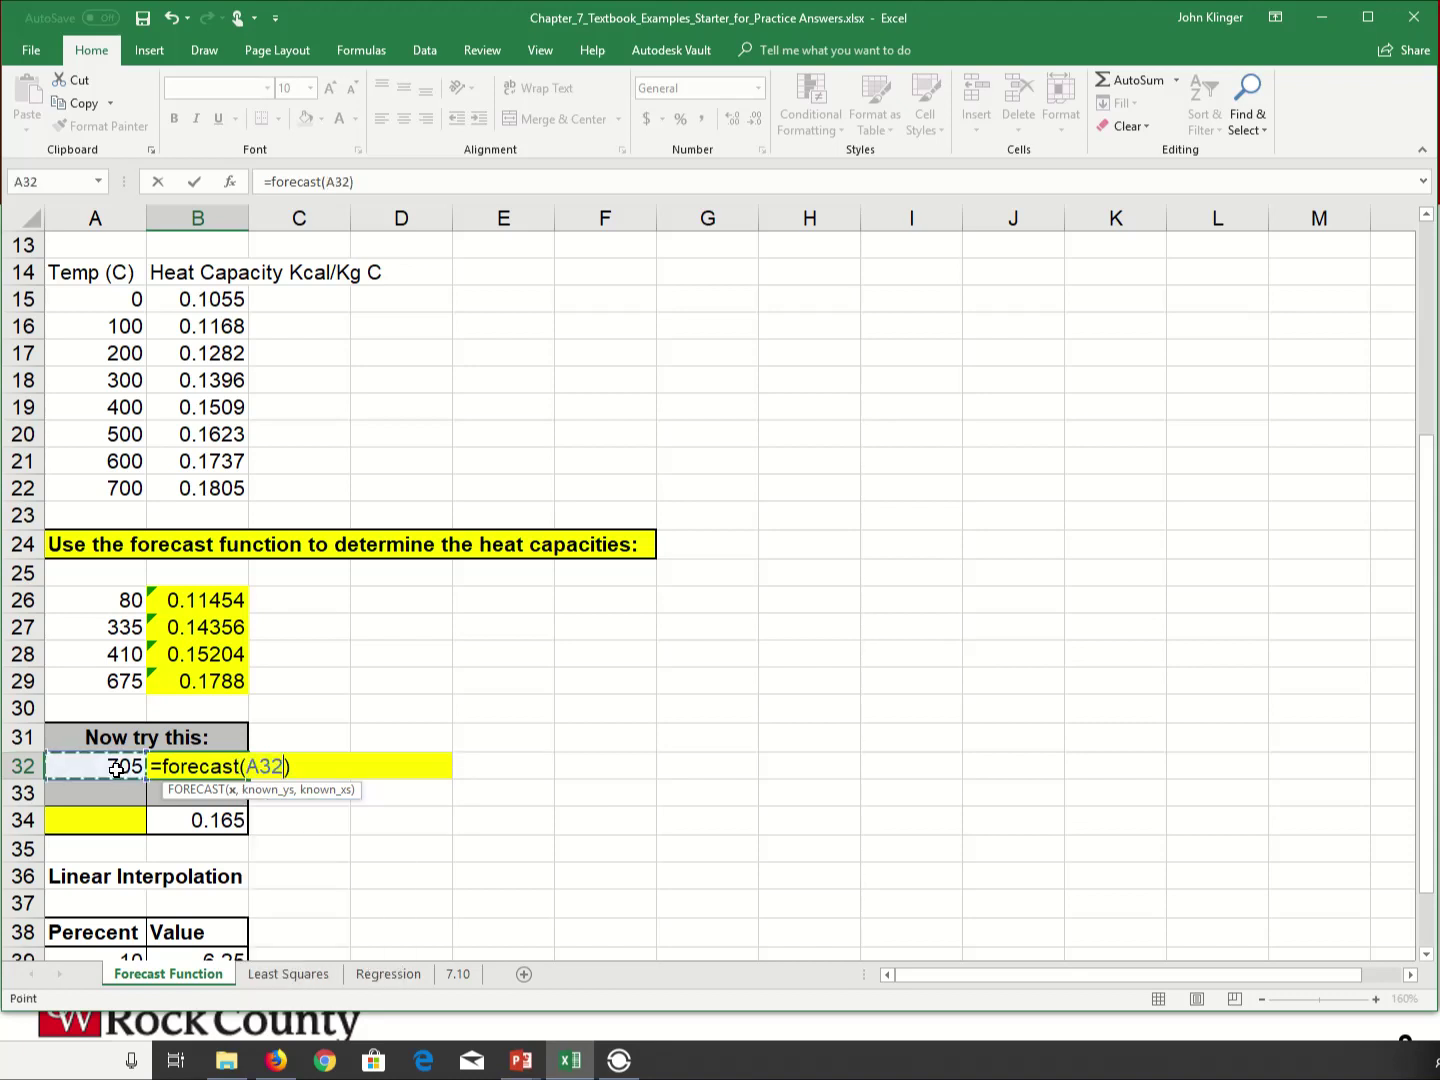
text(,)
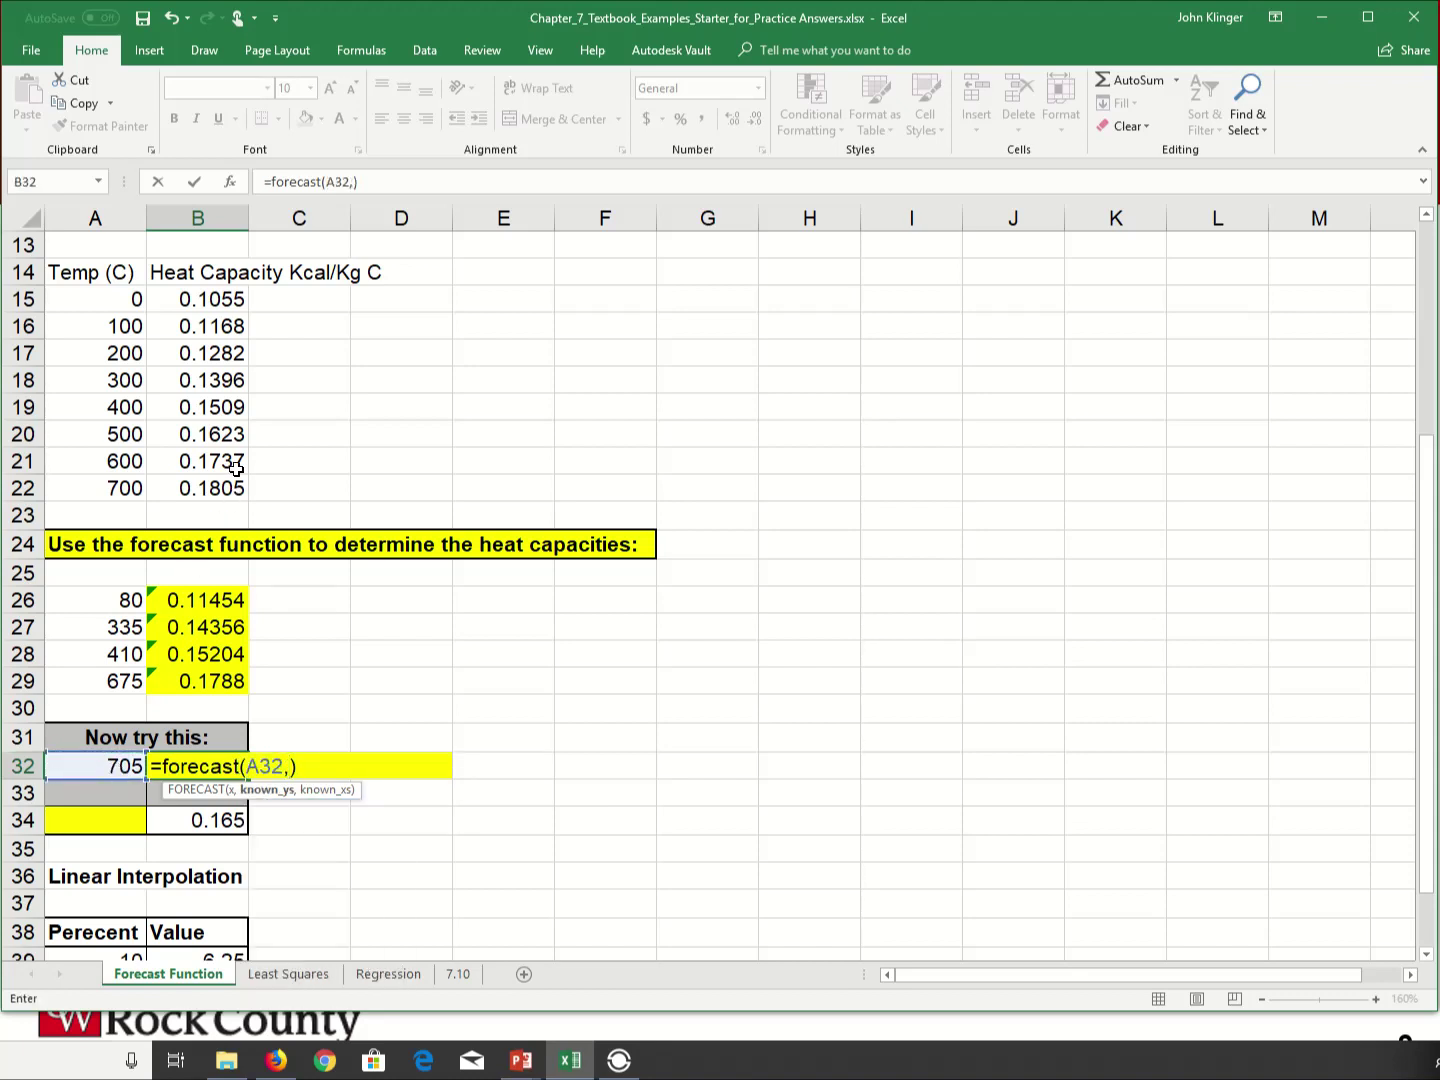
drag(235, 466, 234, 487)
text(,)
mouse_move(128, 462)
mouse_down()
mouse_move(124, 495)
mouse_move(121, 481)
mouse_up()
key(Return)
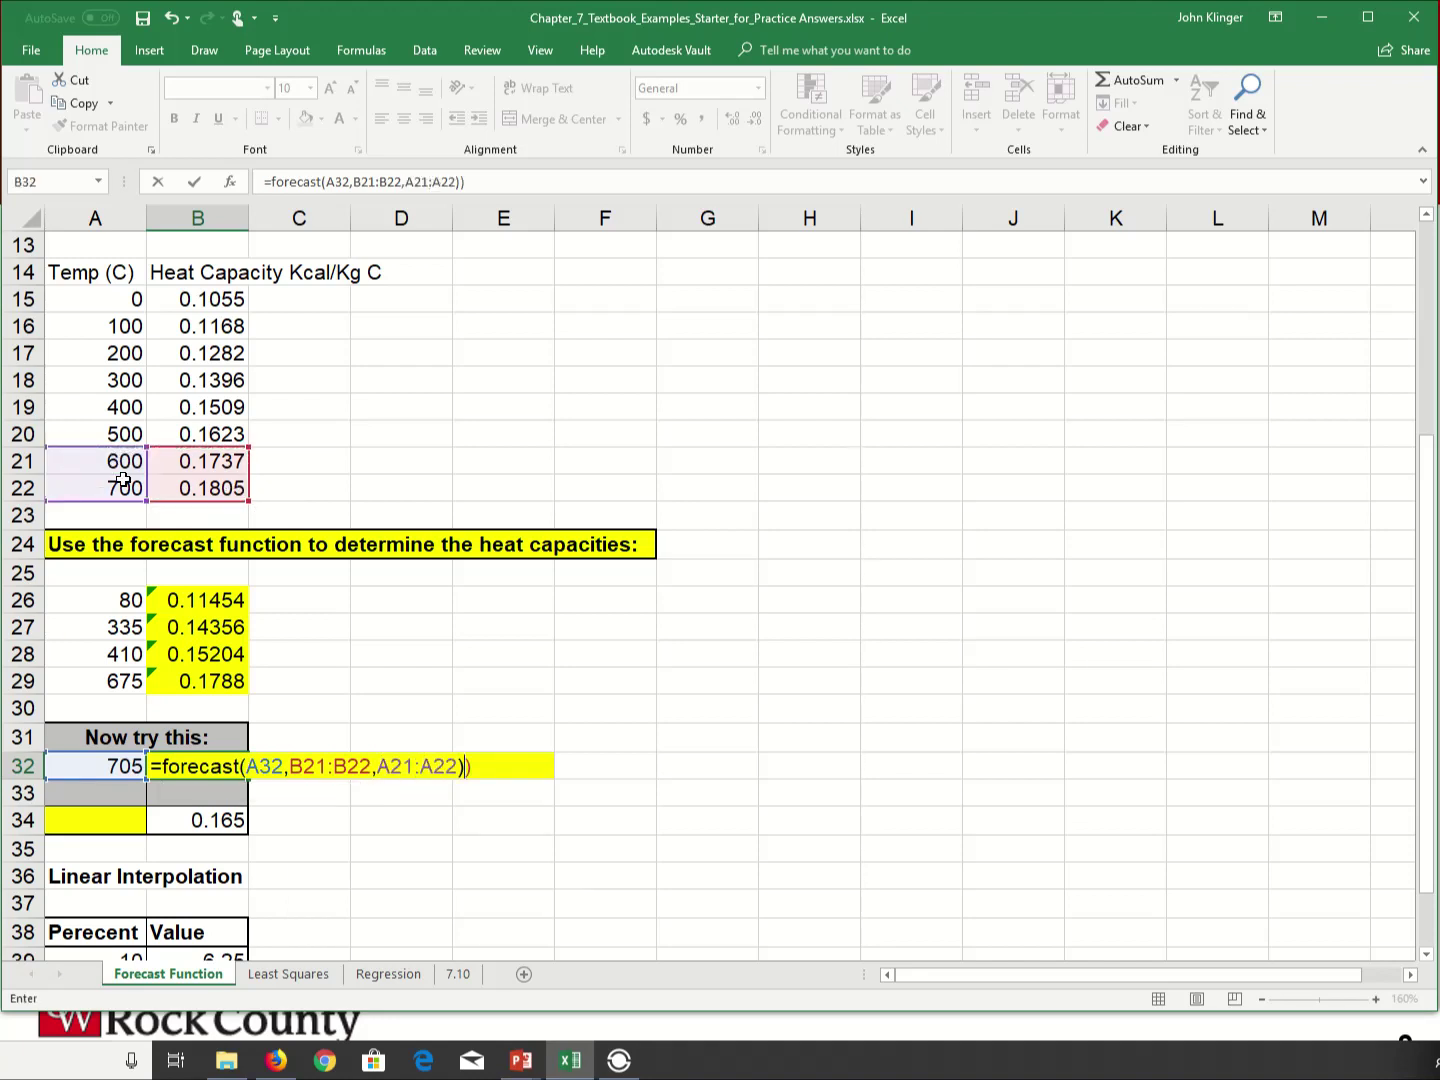
key(Return)
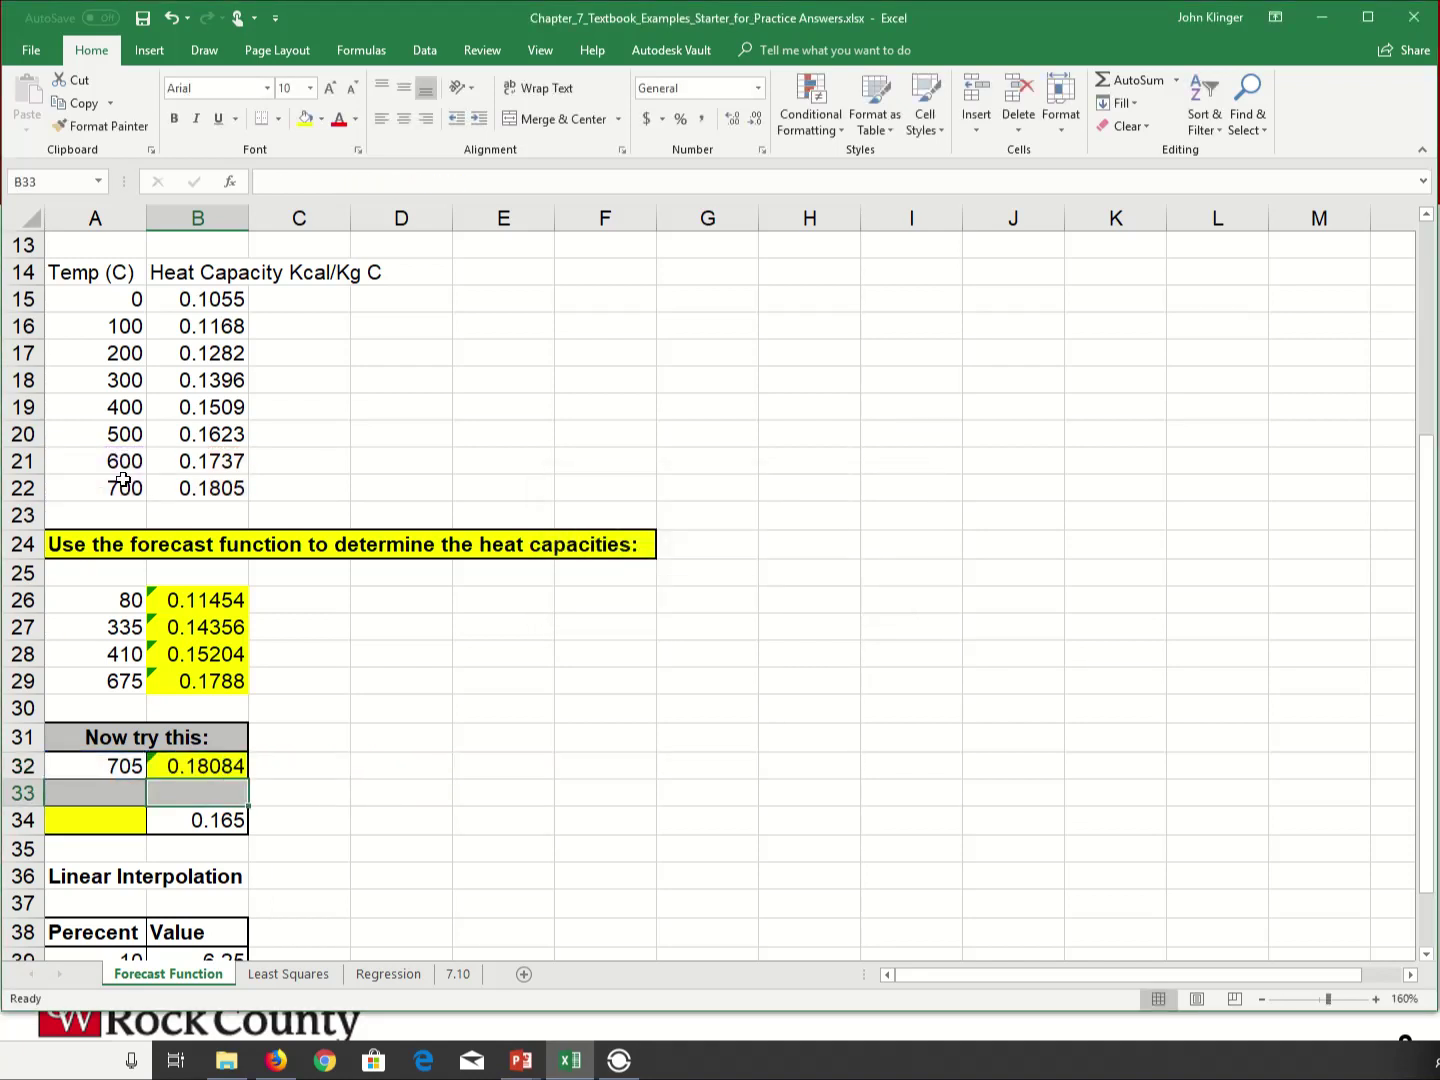
click(230, 765)
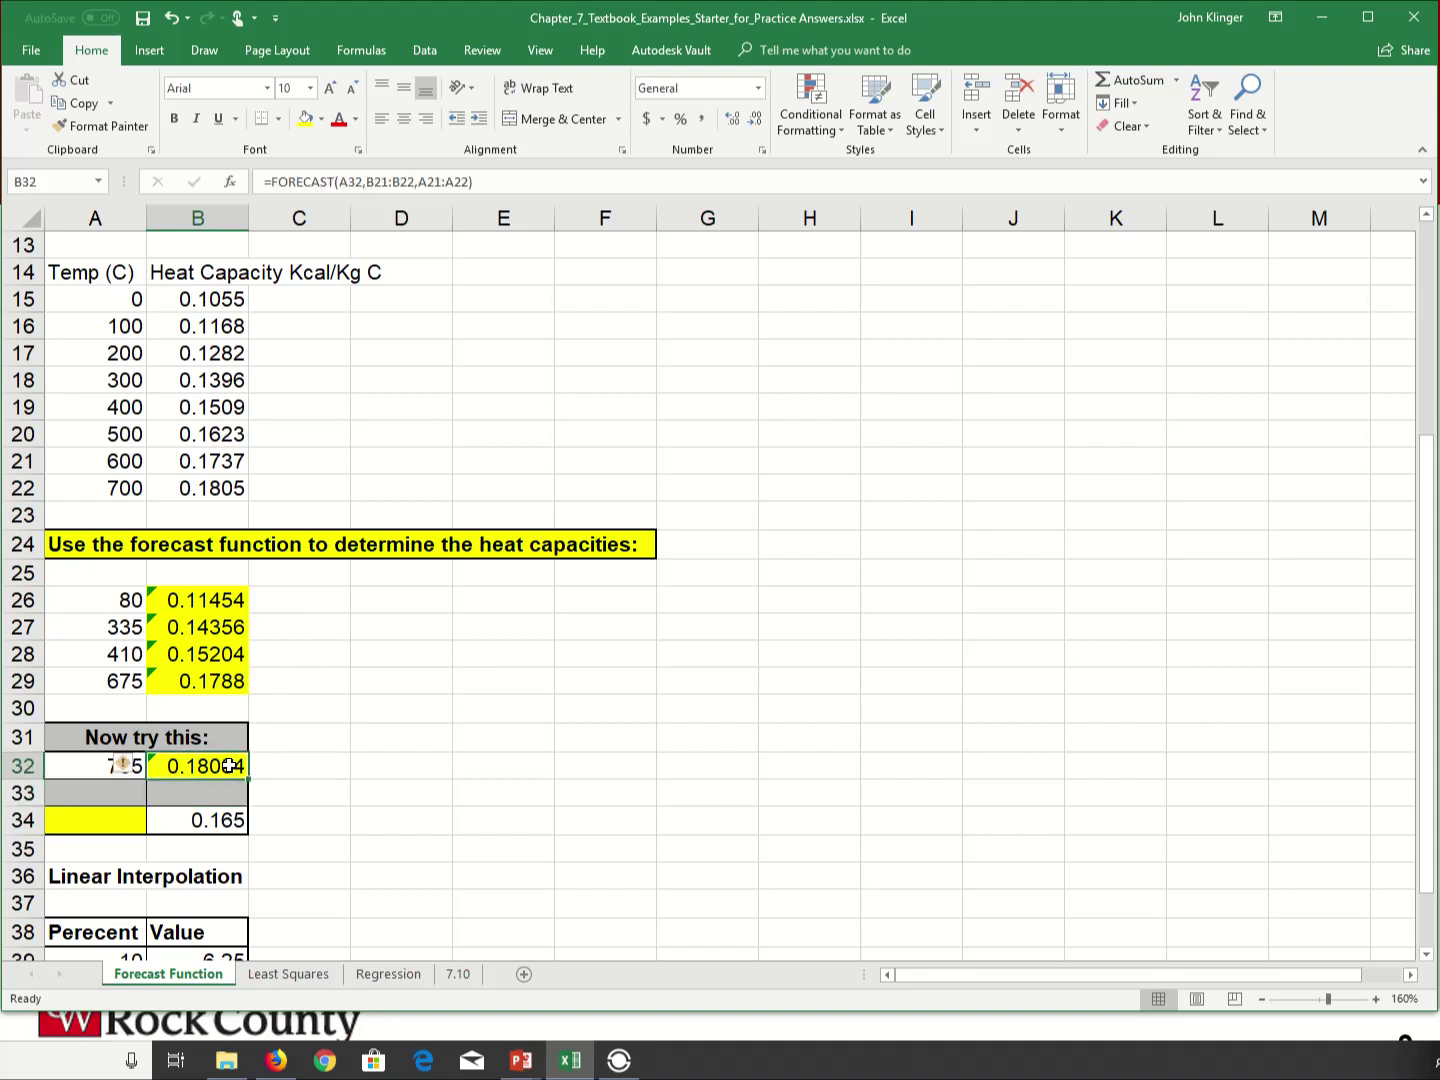
click(488, 745)
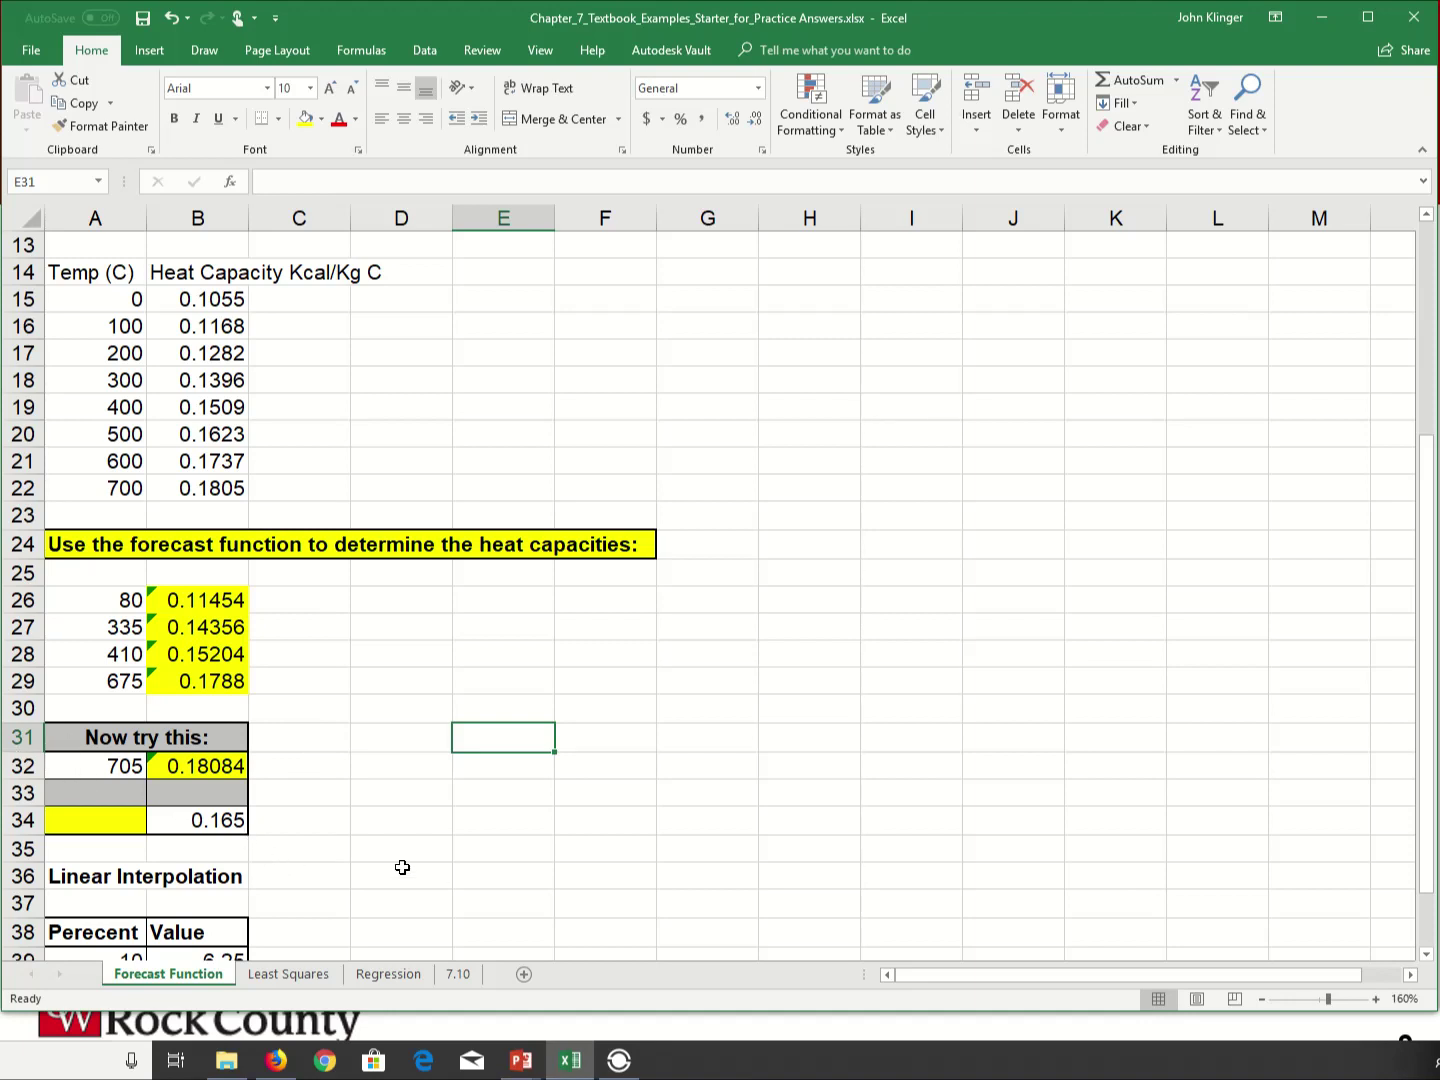
click(224, 832)
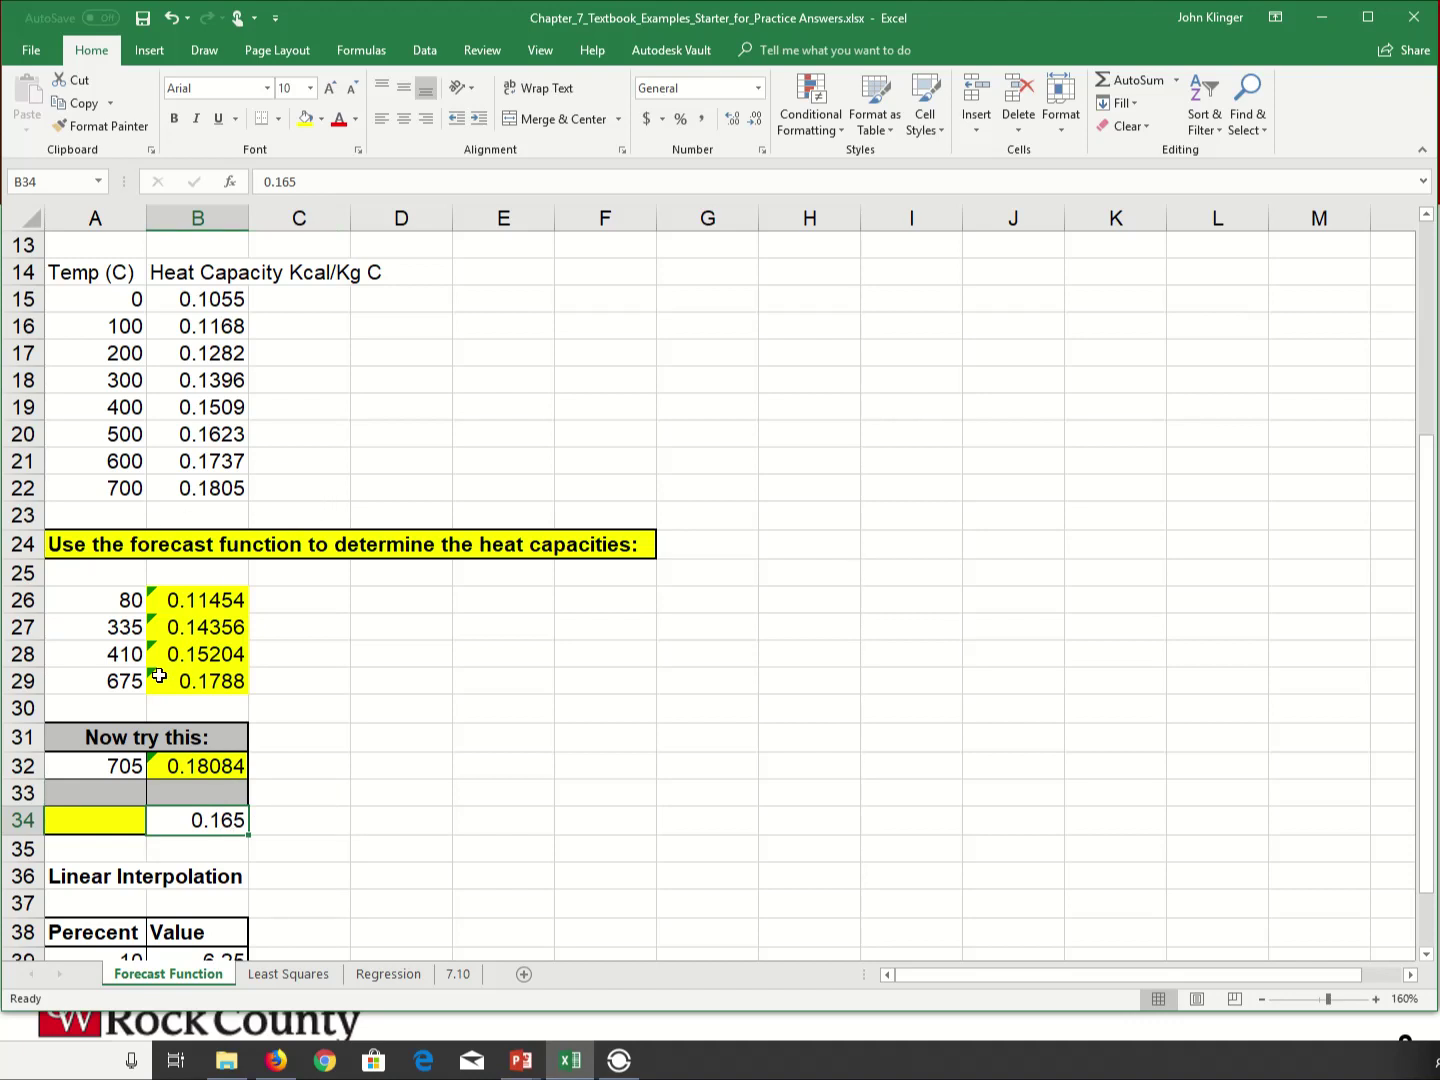
click(104, 820)
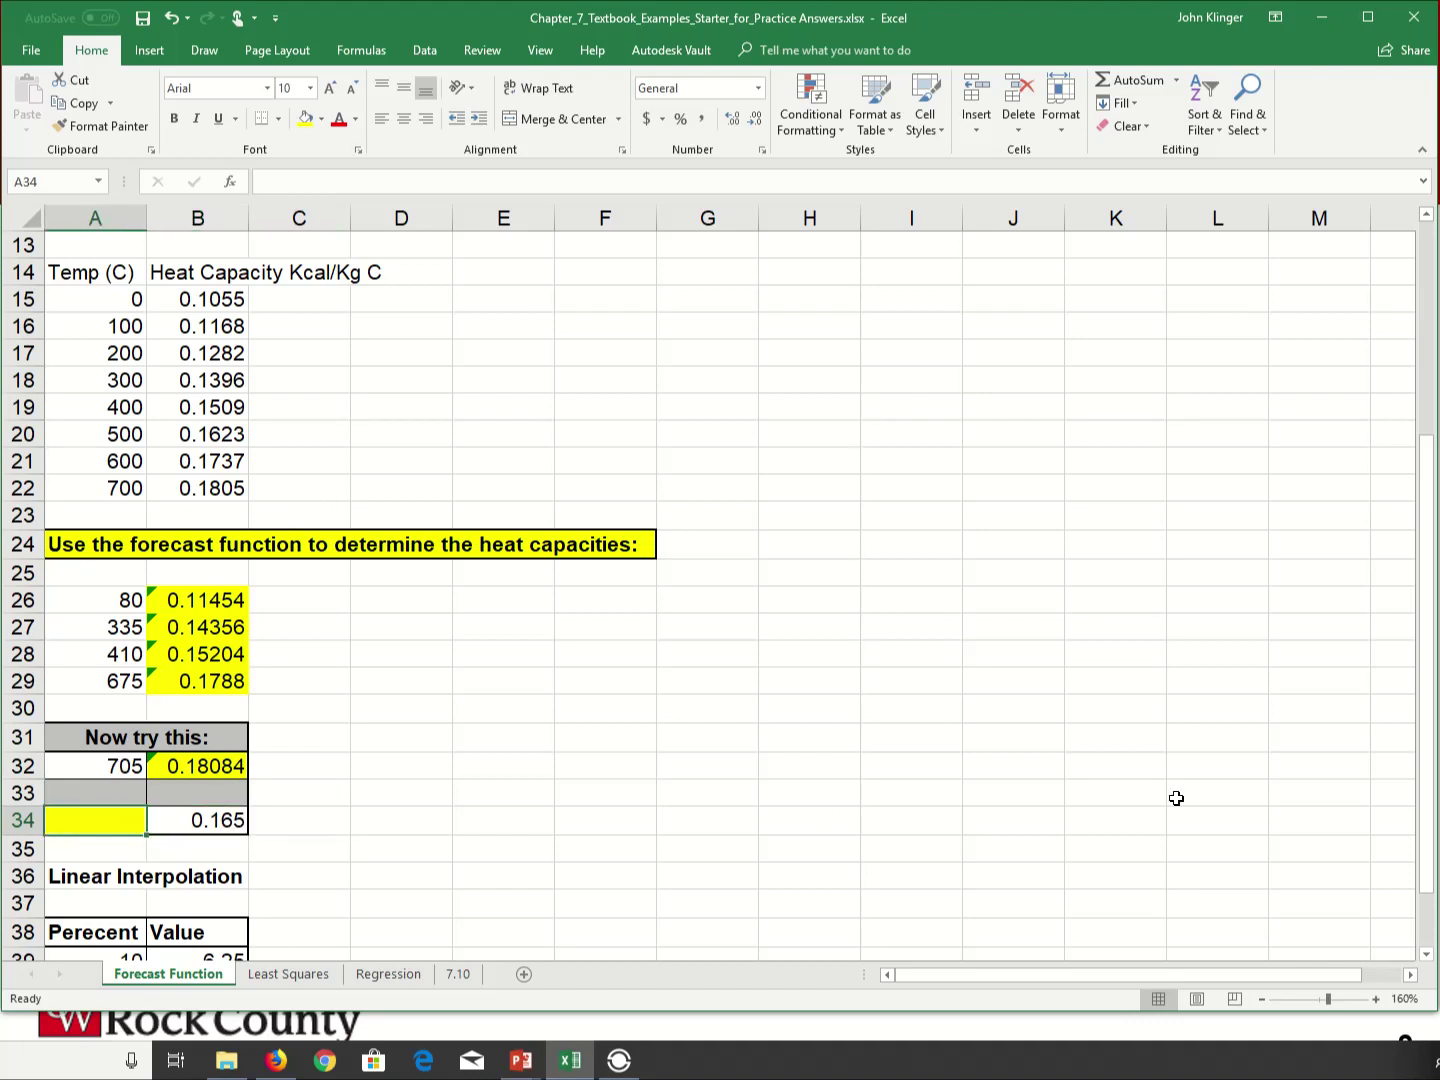
text(=fore)
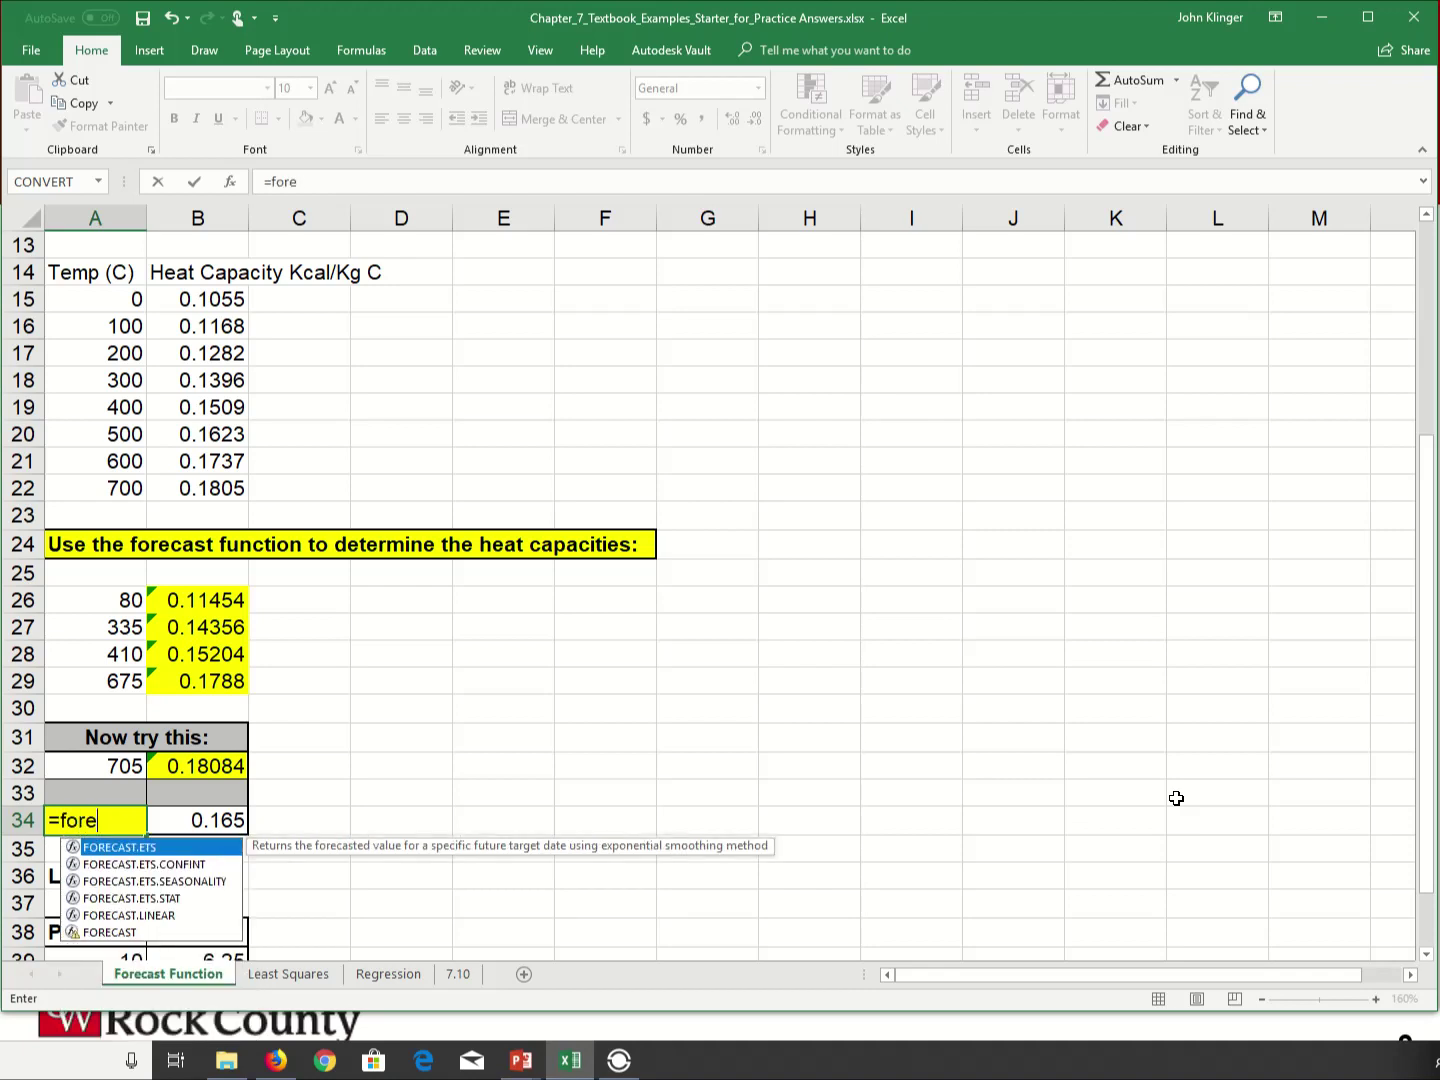
text(cast()
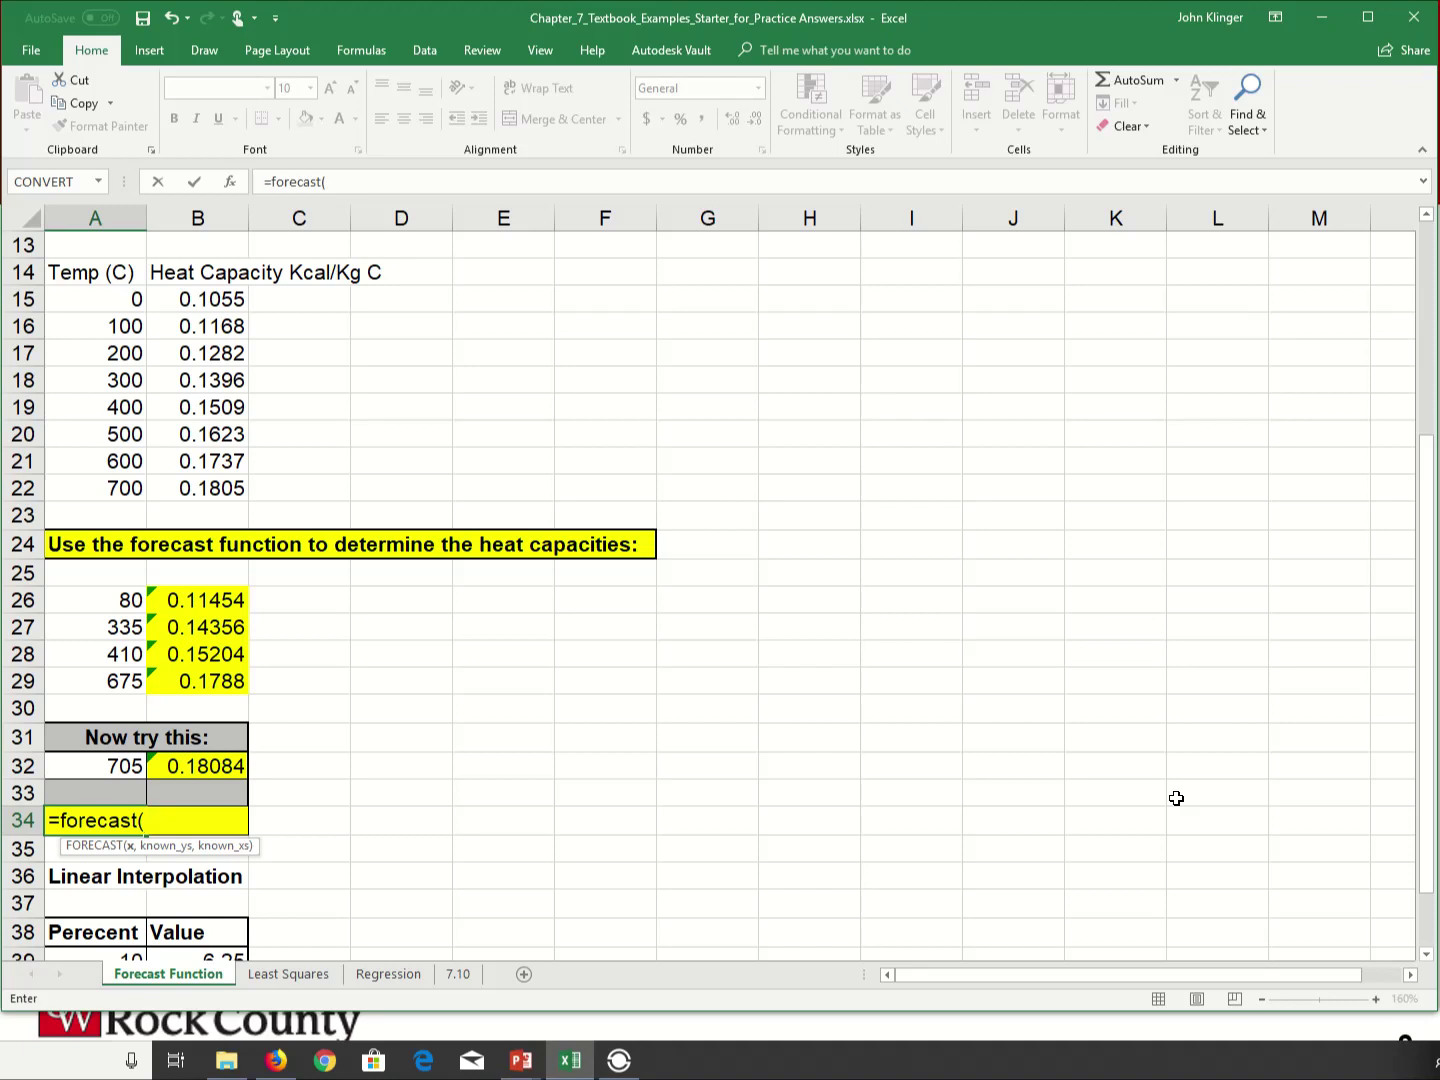
key(Escape)
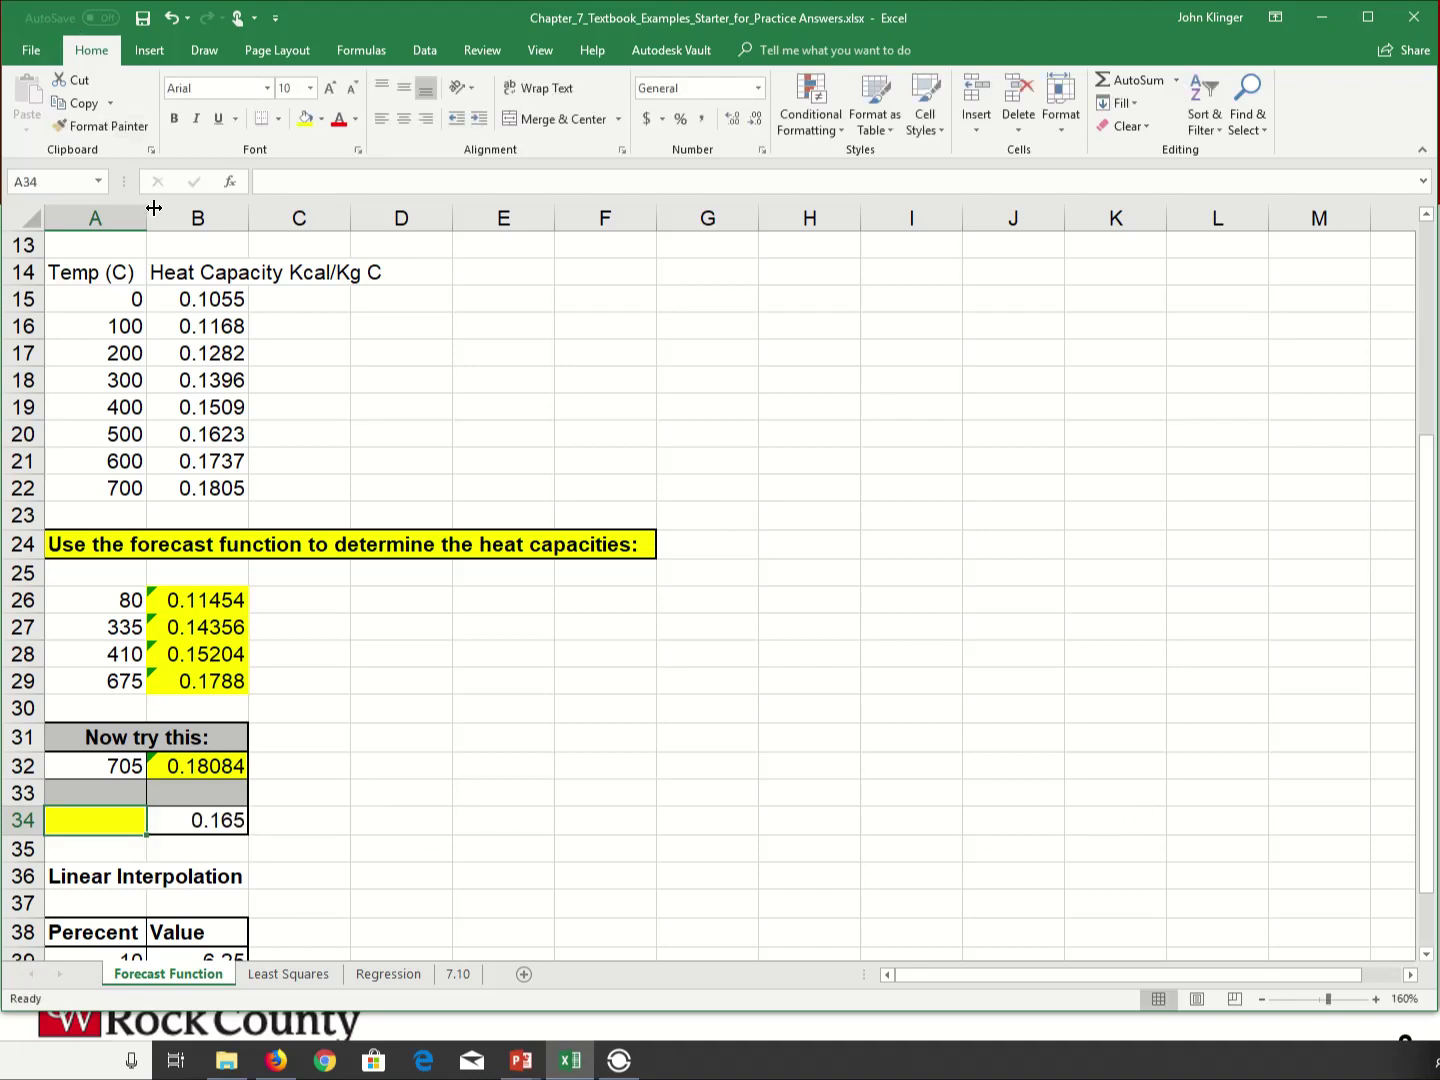
- Widen column A and enter =forecast(B34,A20:A21,B20:B21) in A34 to find the temperature for a heat capacity of 0.165
drag(147, 218, 322, 218)
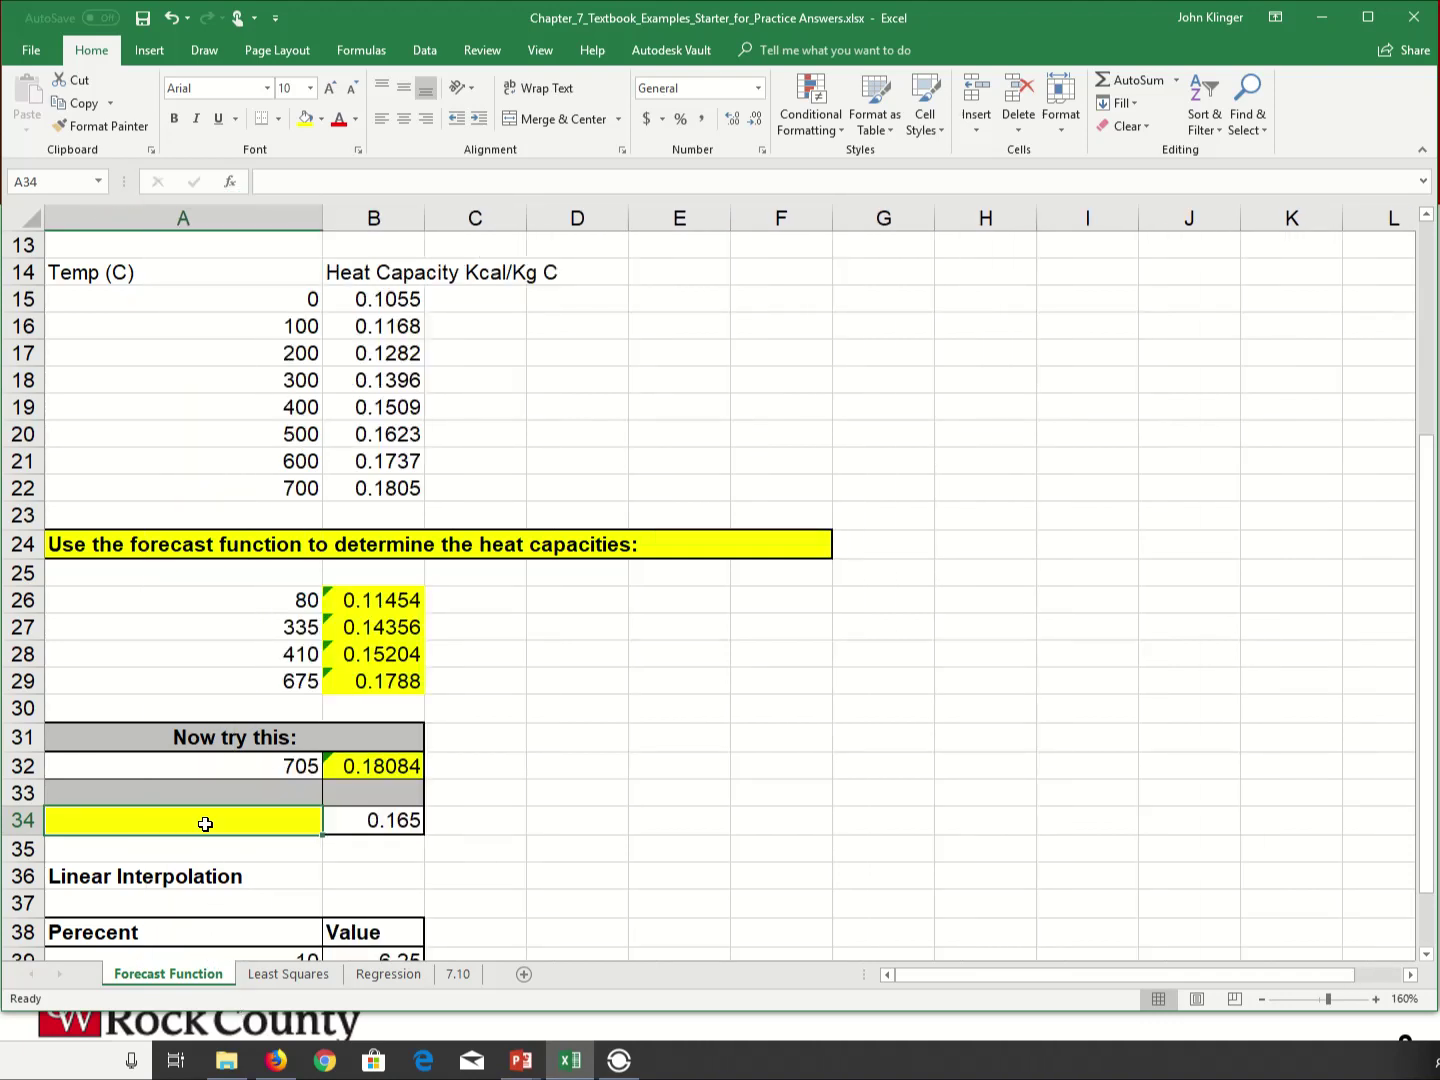
text(=forecast)
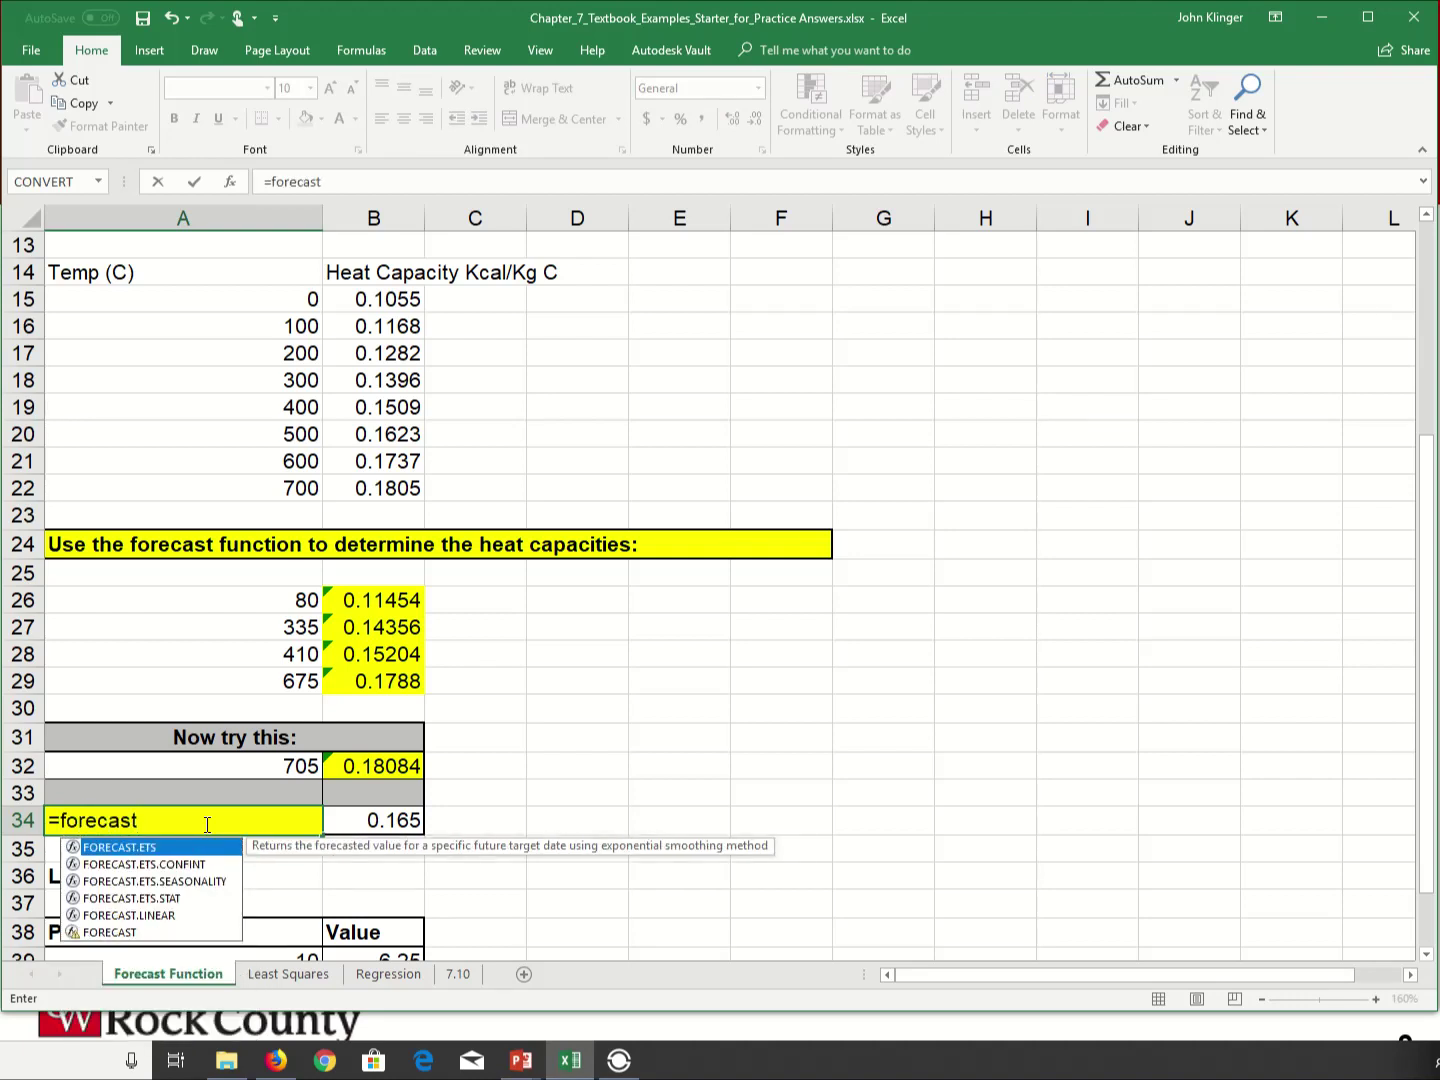
text(()
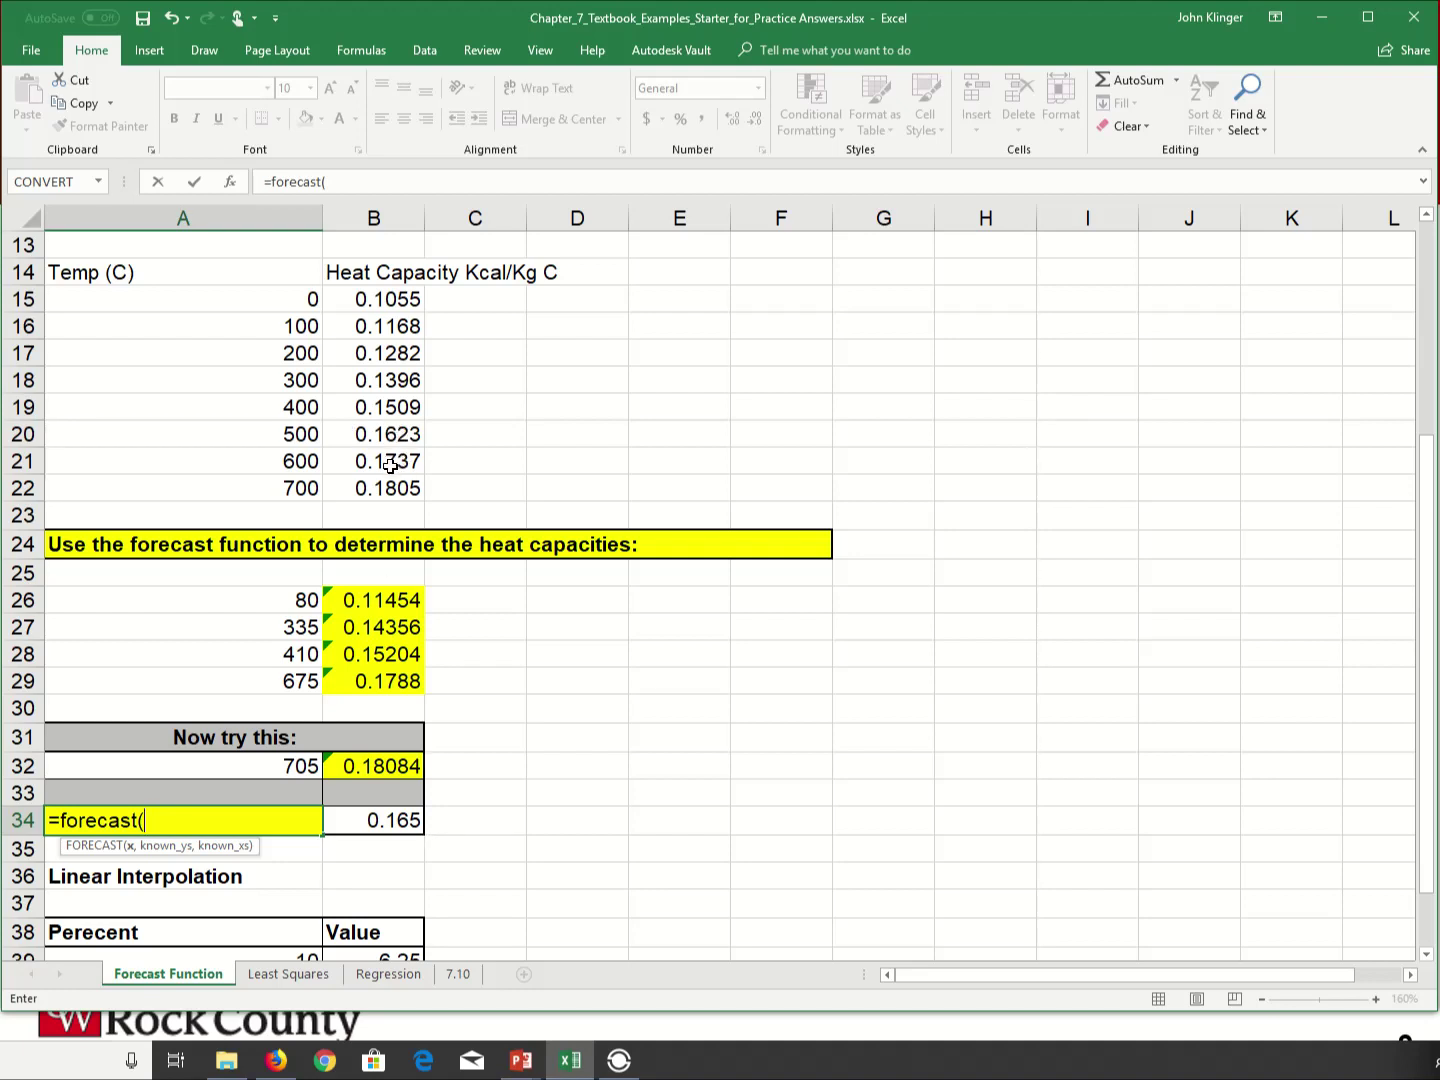
click(402, 822)
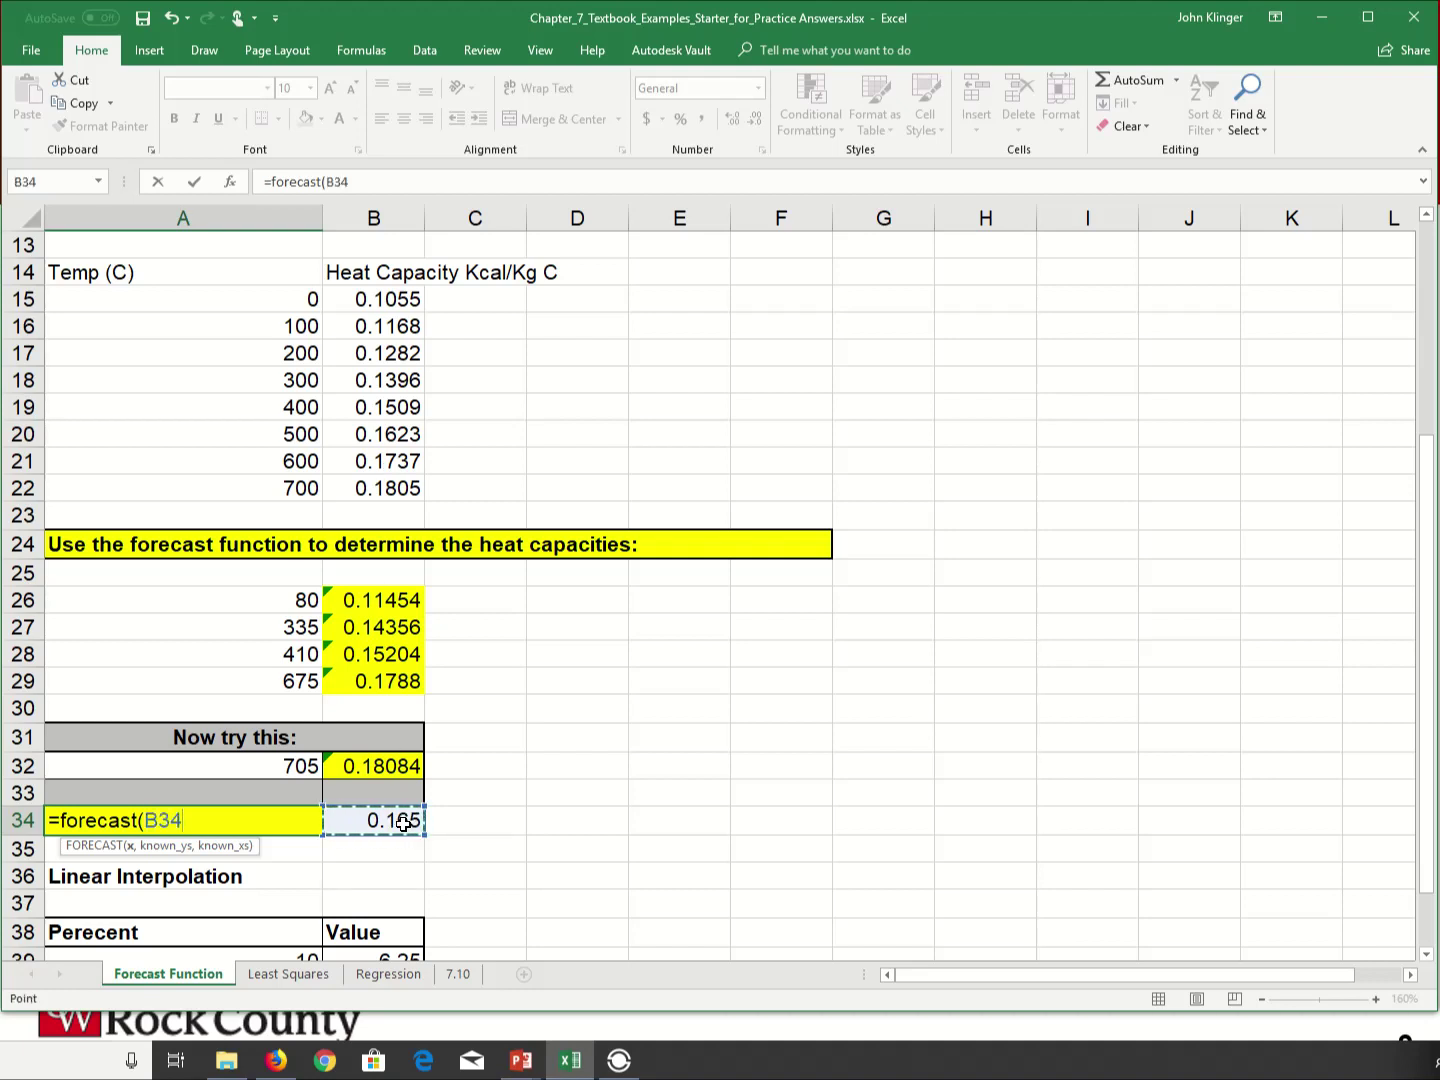
text(,)
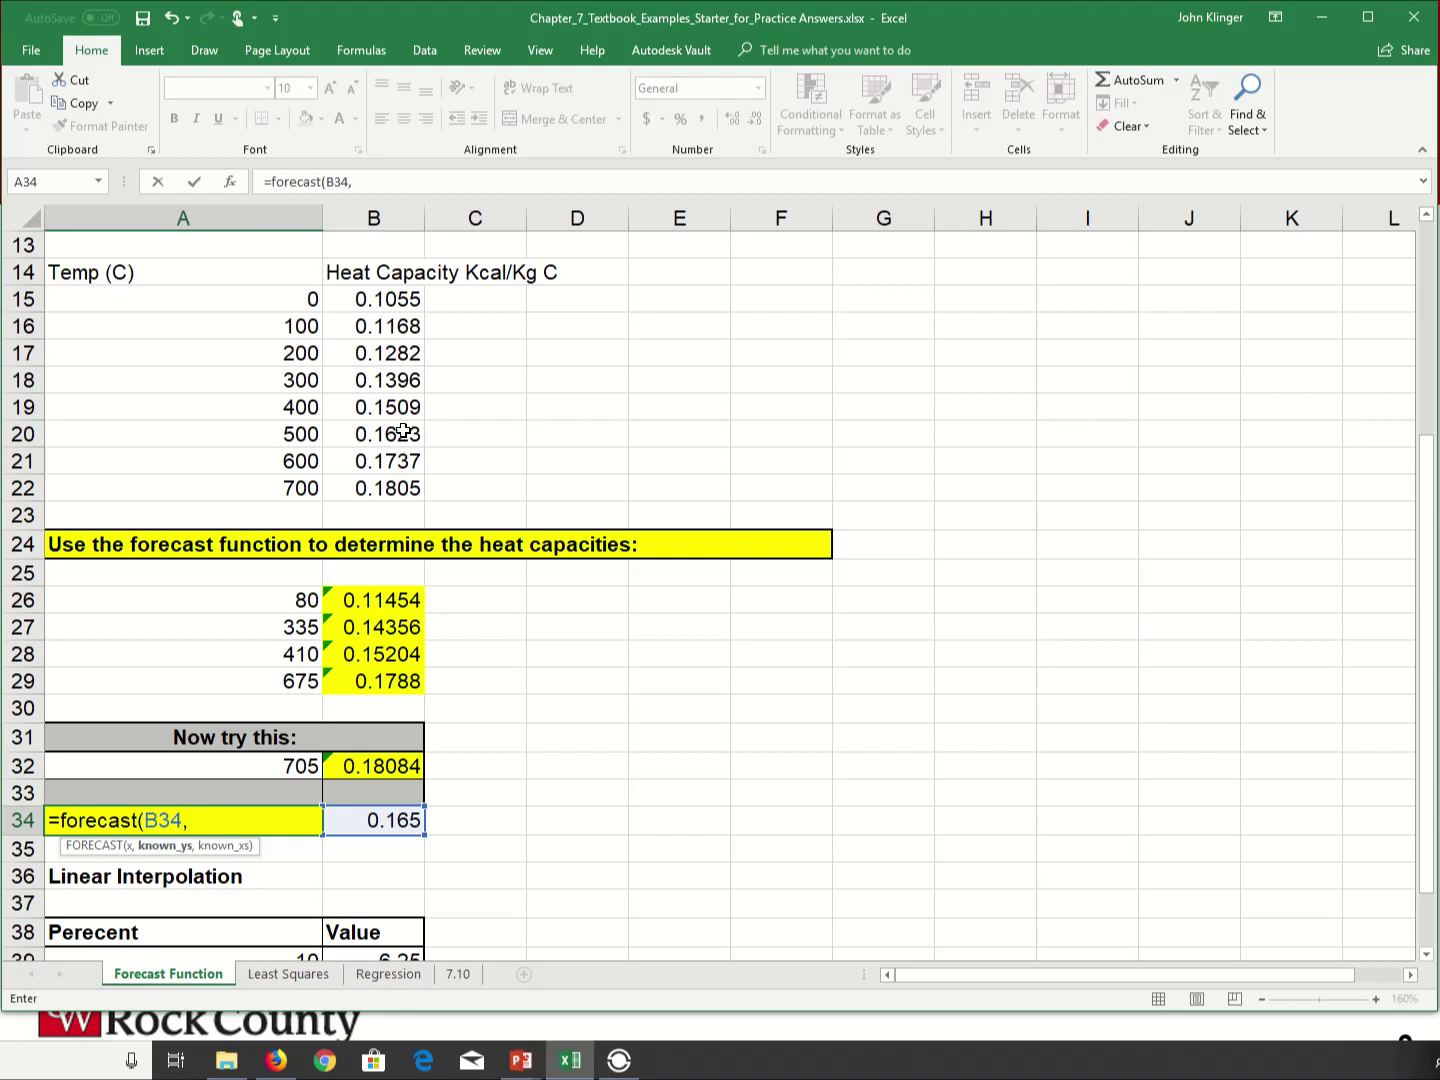
click(299, 445)
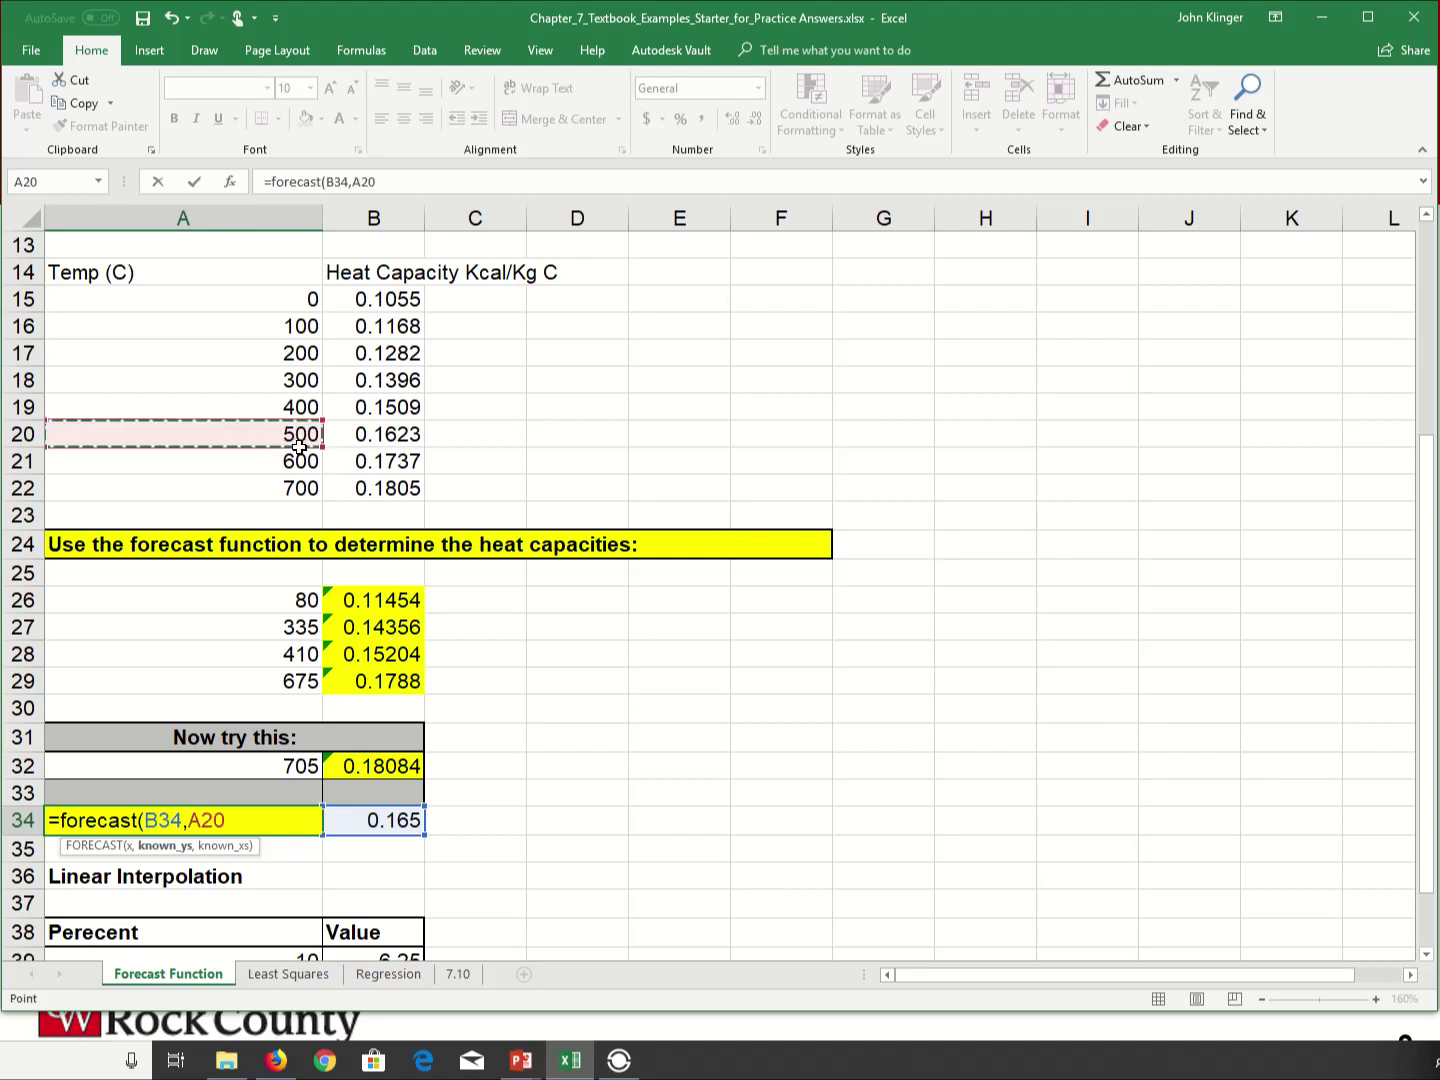
drag(300, 446, 301, 462)
text(,)
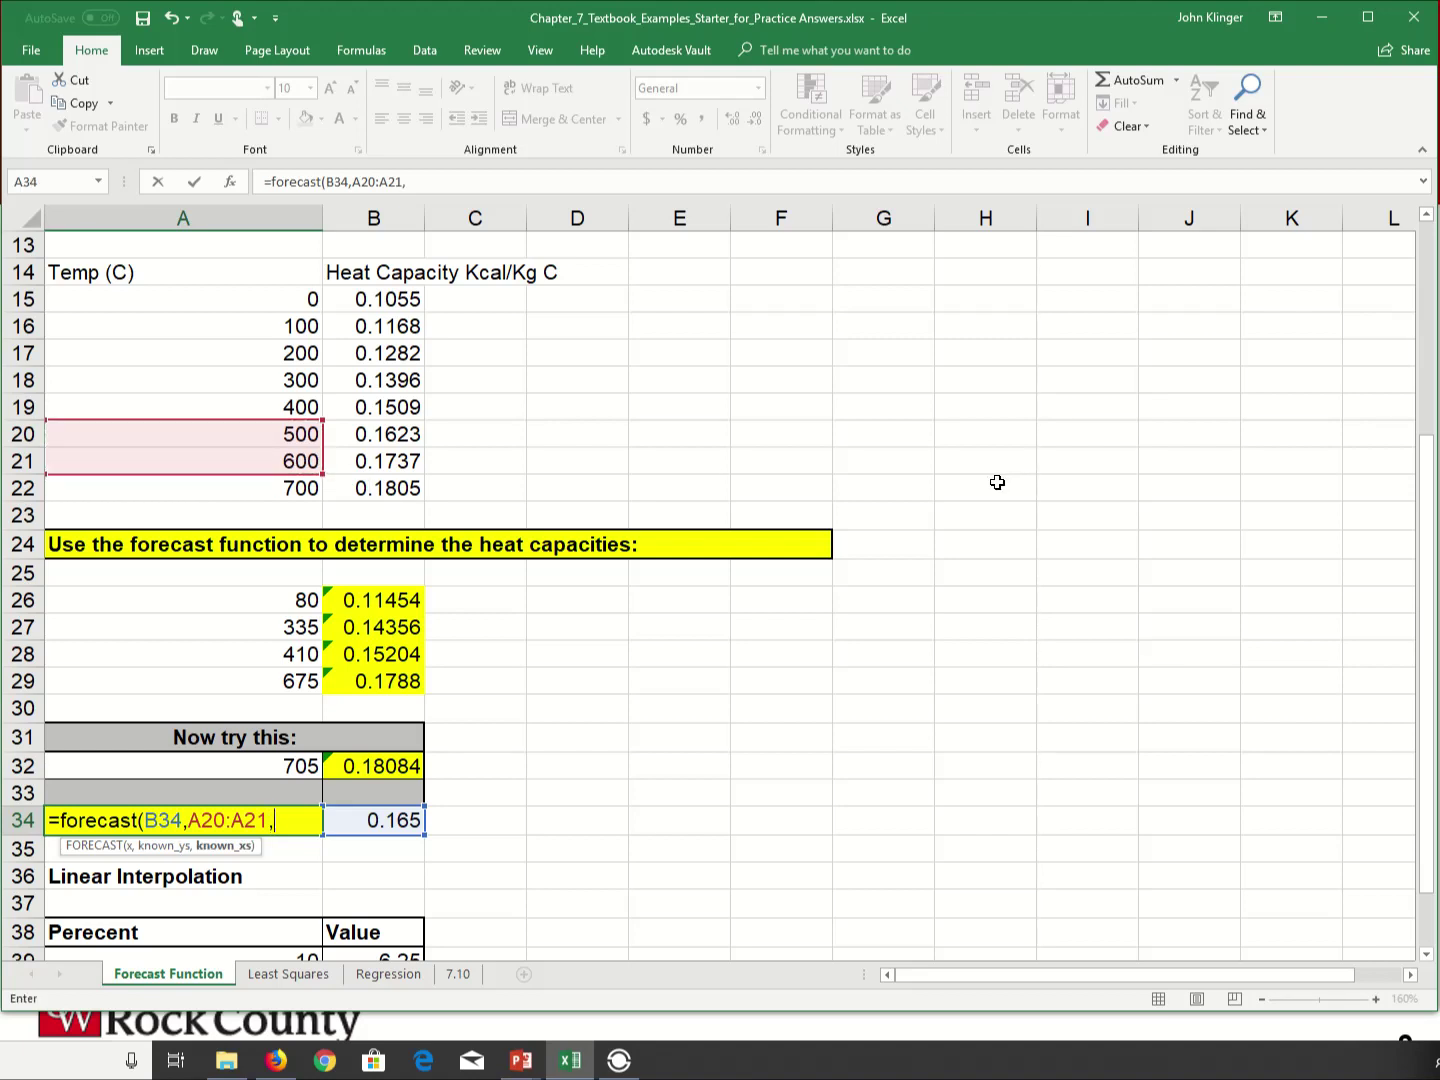
drag(391, 443, 381, 454)
text())
key(Return)
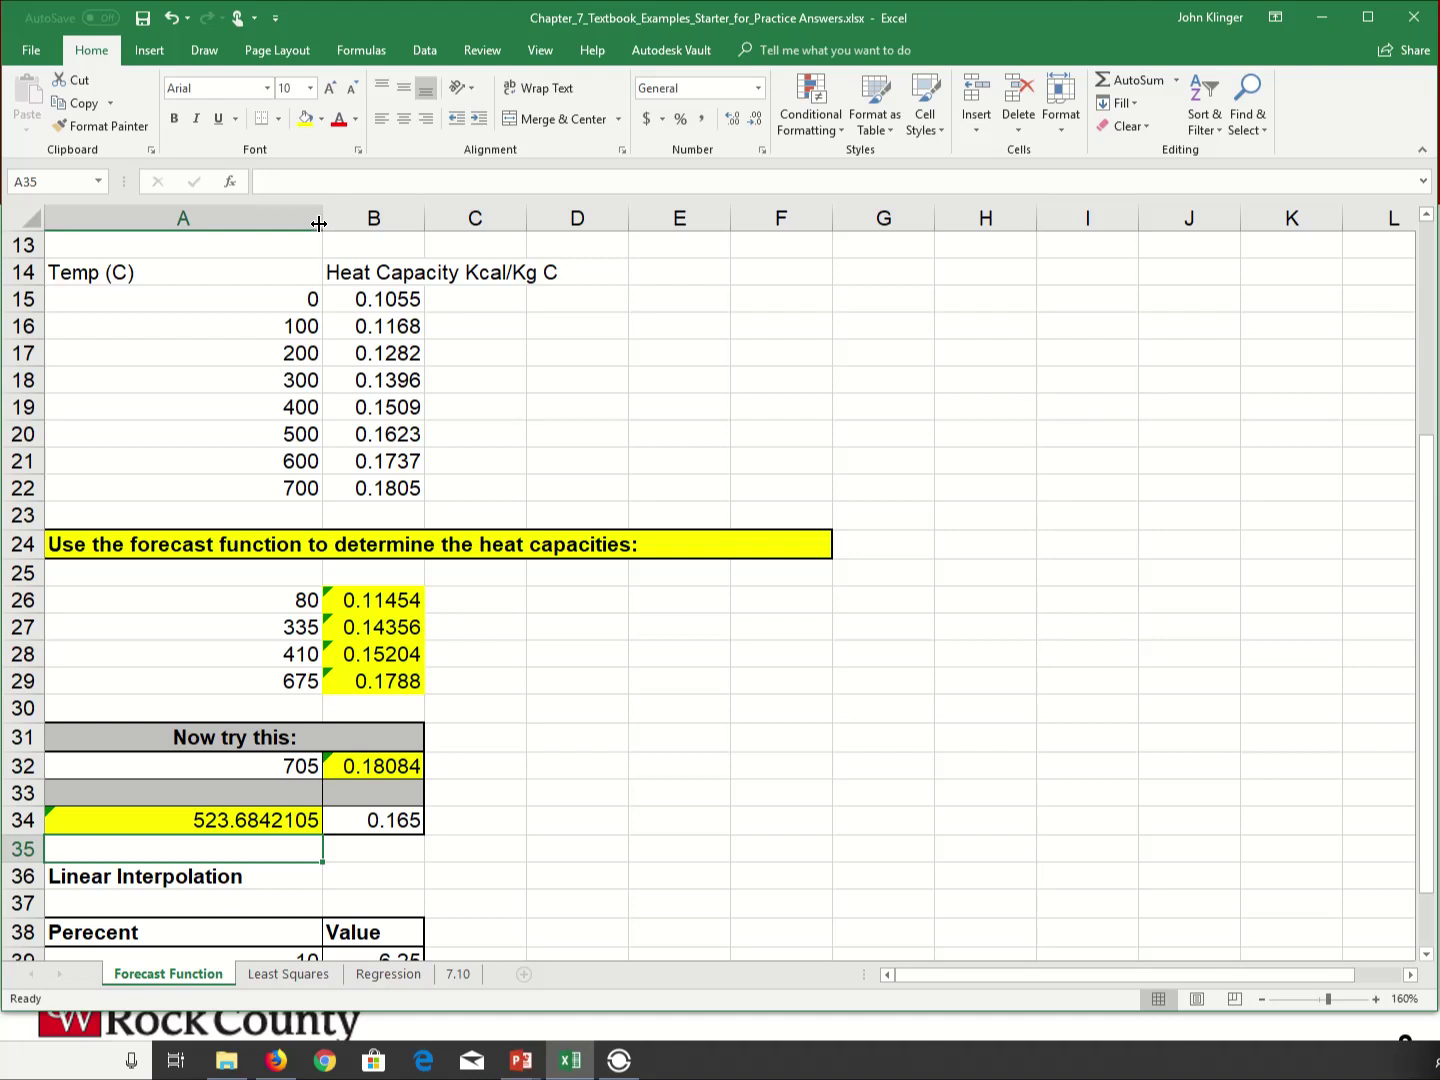
- Narrow column A to fit the A34 result and reduce A34 to one decimal place
drag(320, 220, 212, 221)
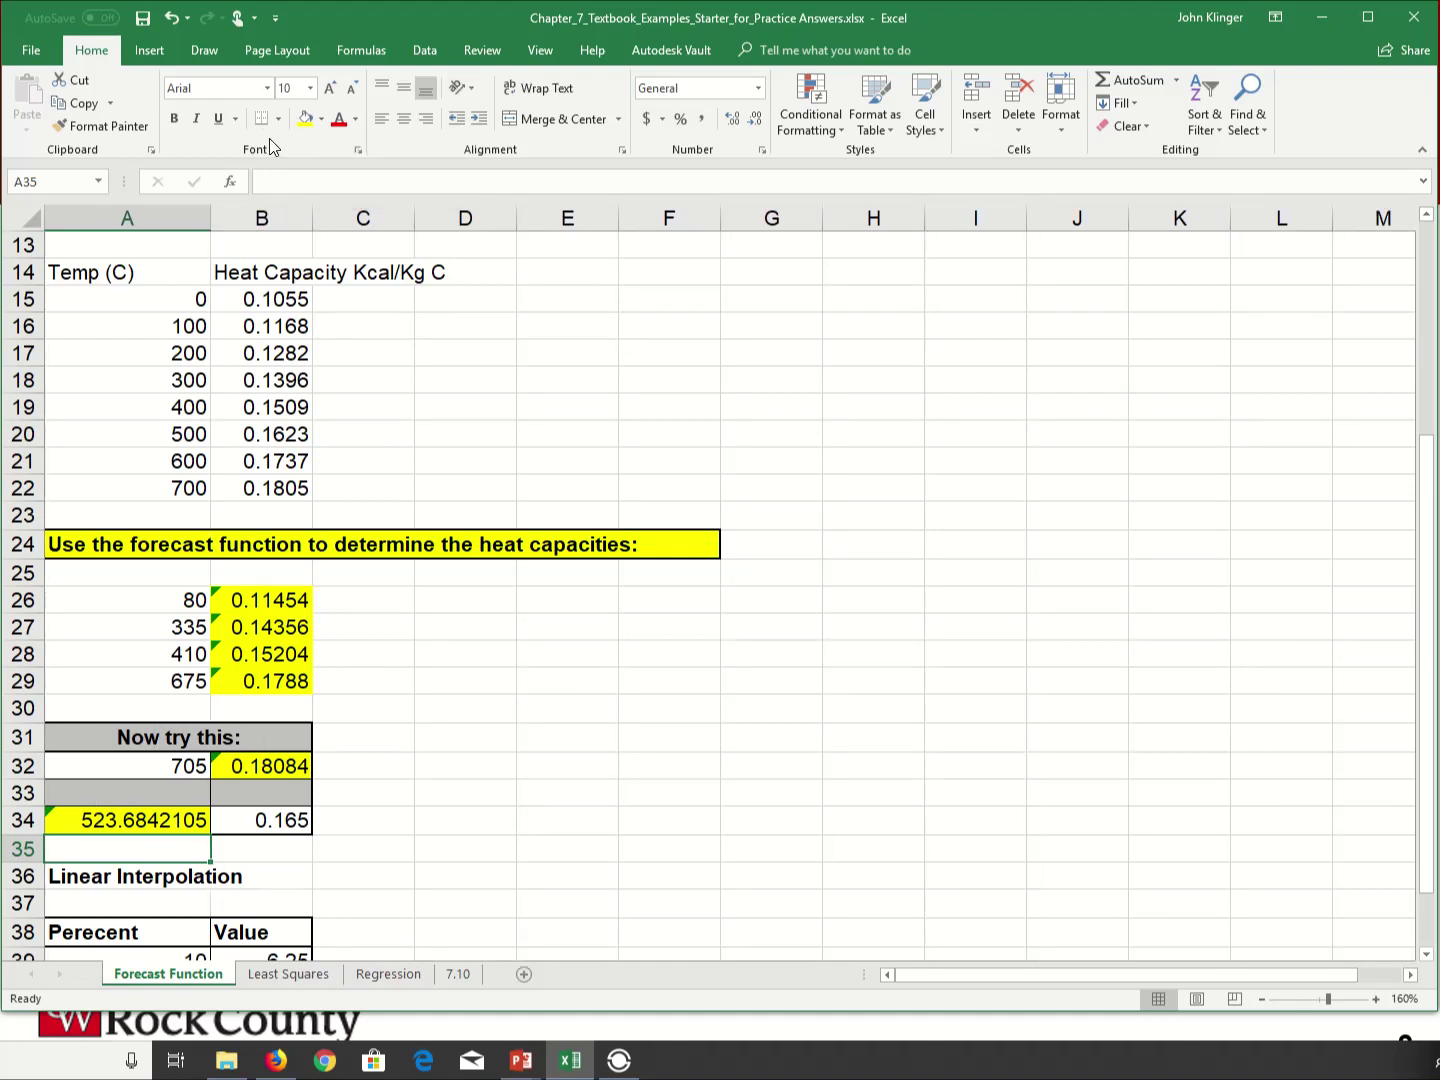
click(760, 120)
click(152, 818)
click(761, 119)
click(760, 118)
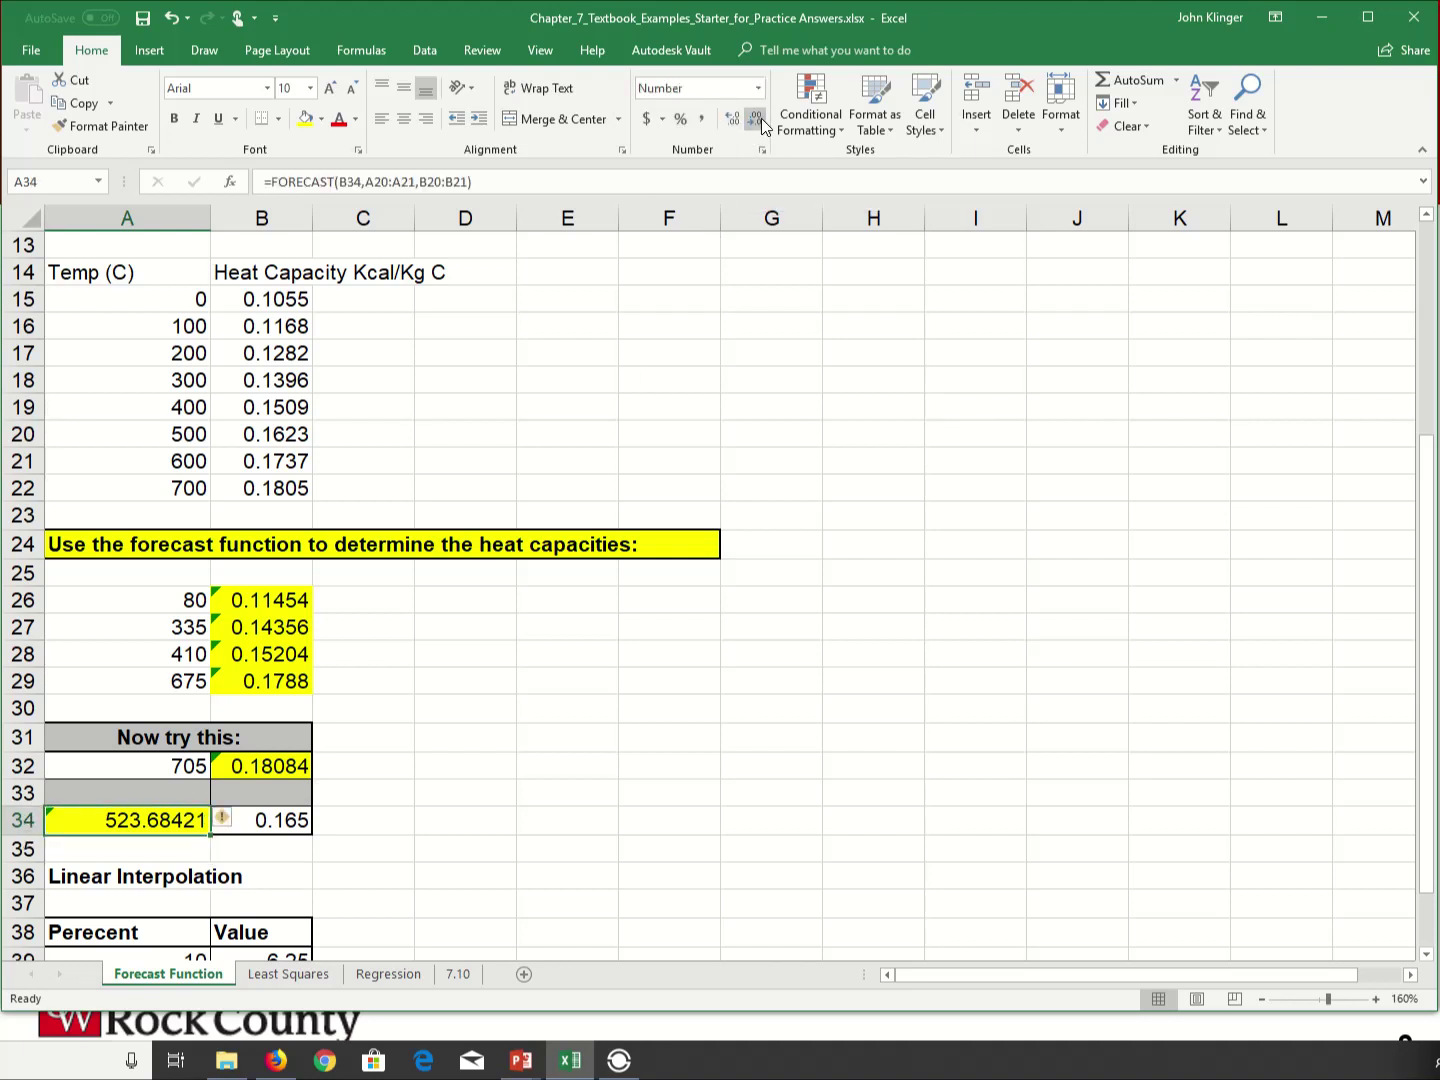
click(761, 118)
click(760, 119)
click(761, 118)
click(761, 118)
- Enter =forecast(A41,B39:B40,A39:A40) in B41 to interpolate the value at 8 percent, and switch to the PowerPoint slides
scroll(651, 683, down, 3)
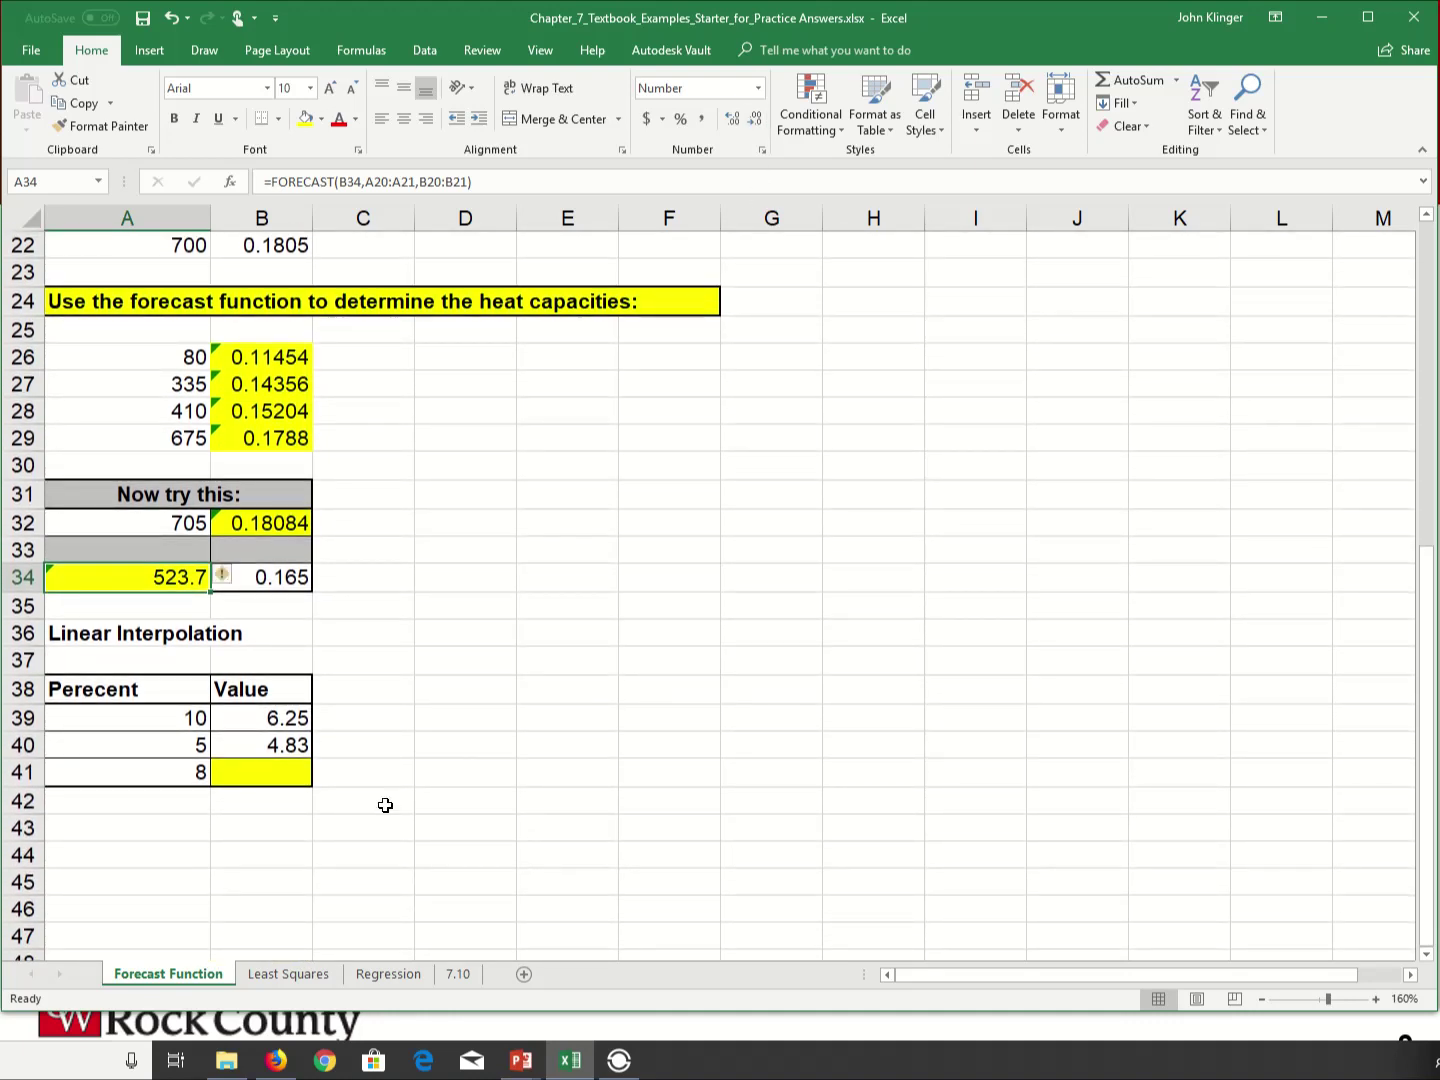
click(247, 773)
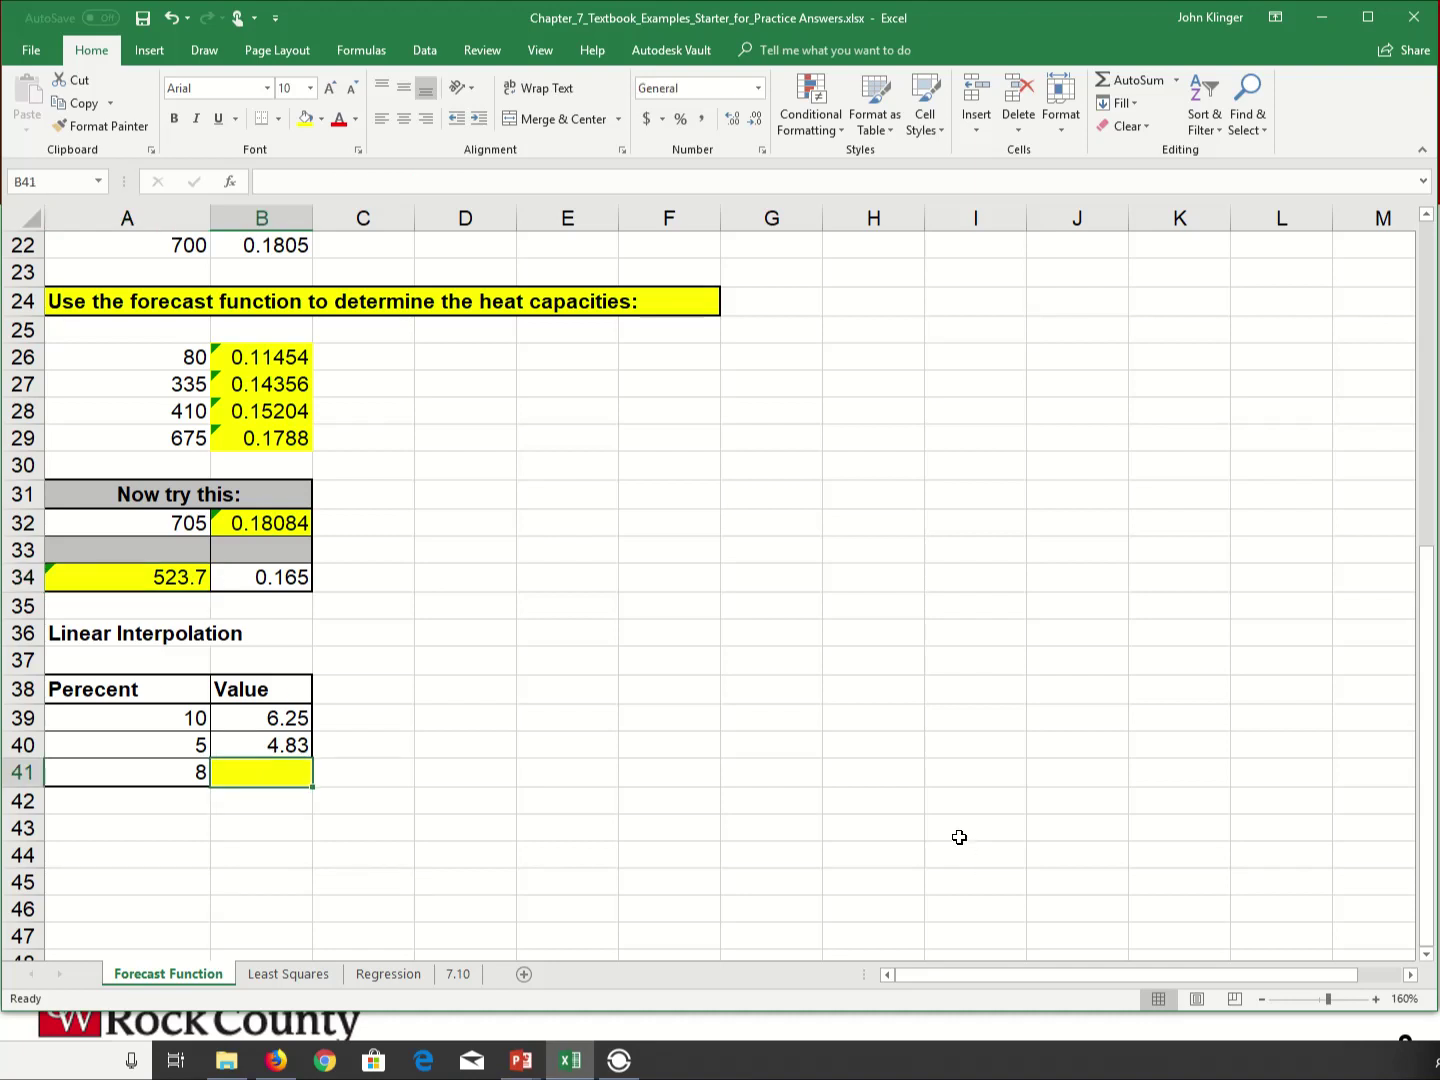
text(=)
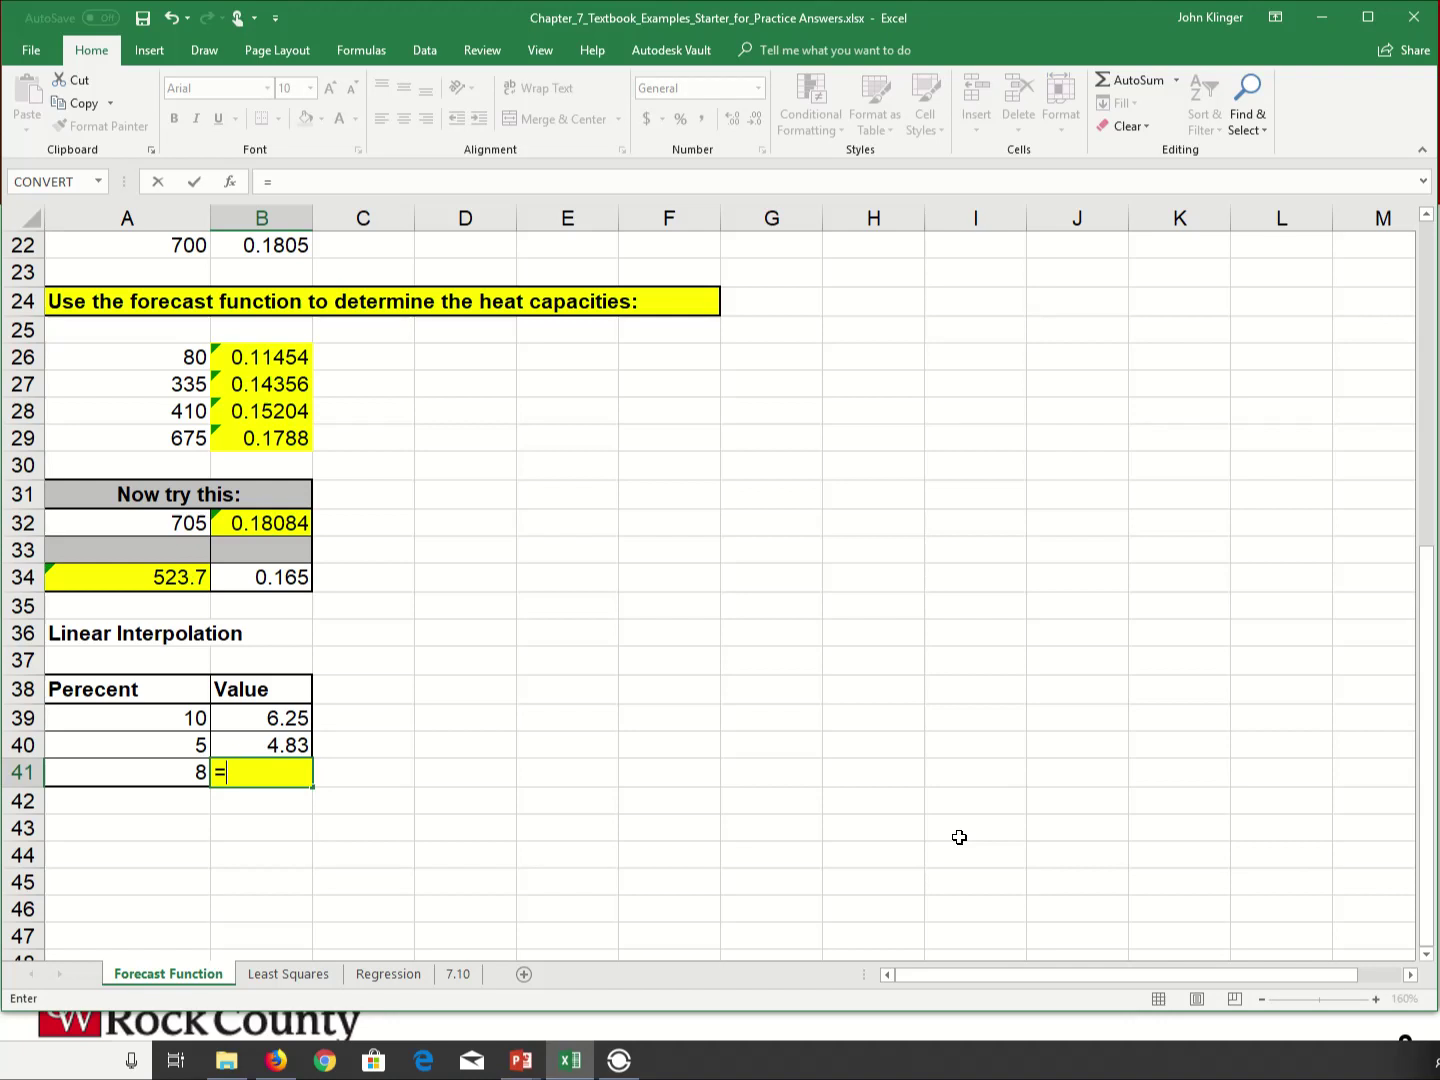
text(forecast)
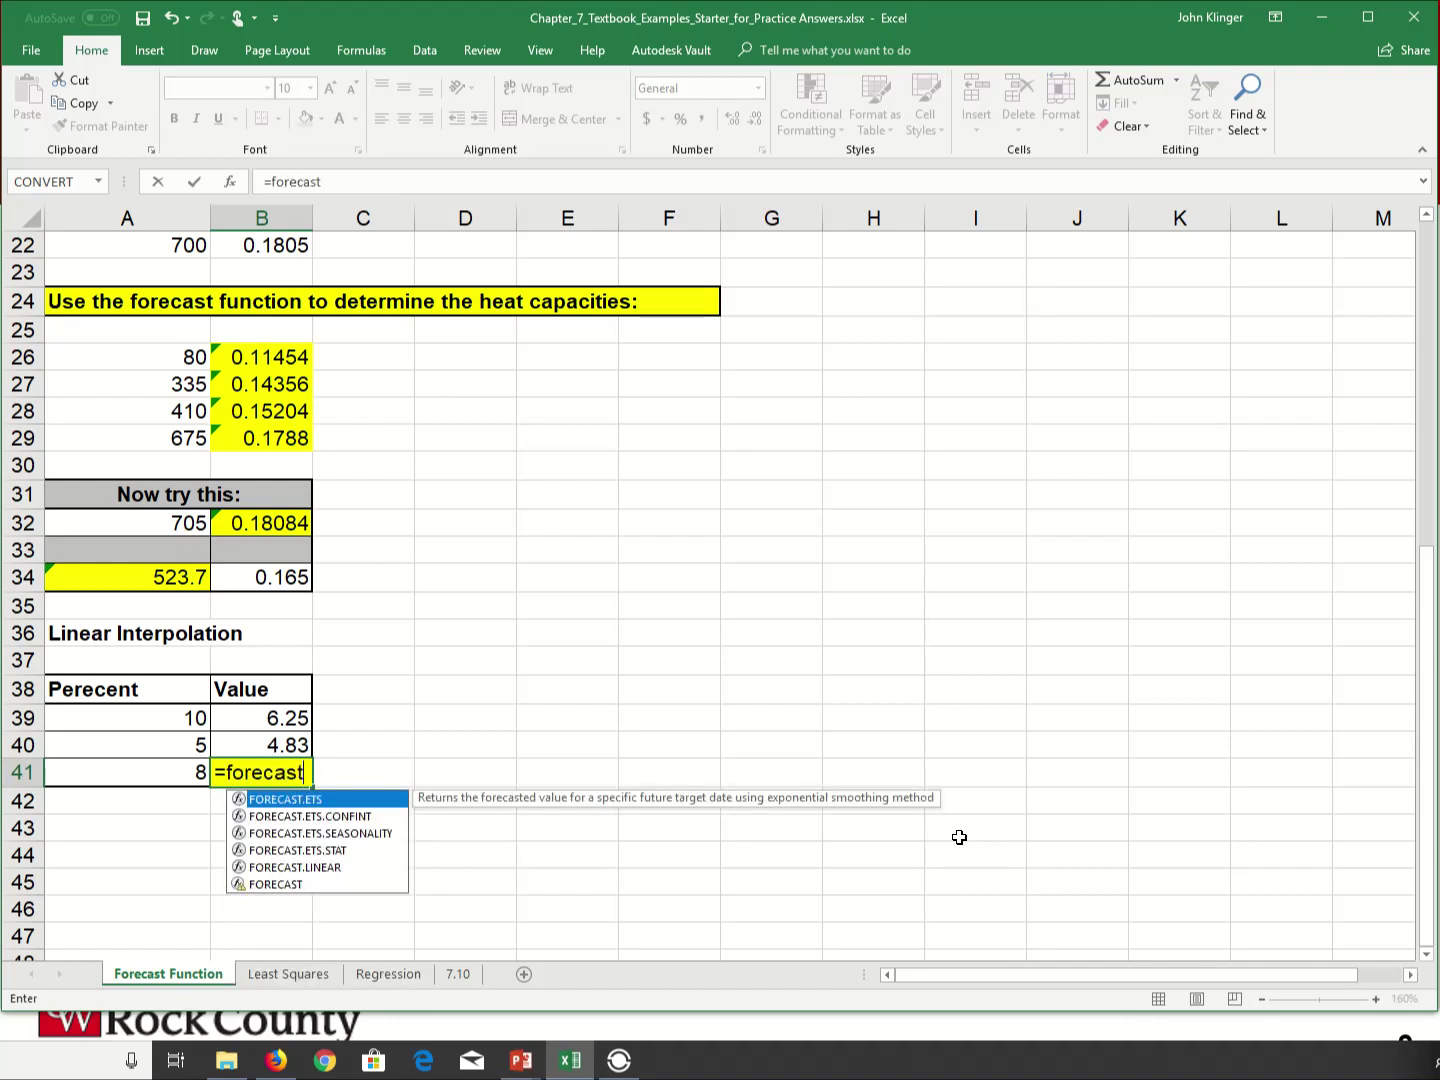
text(()
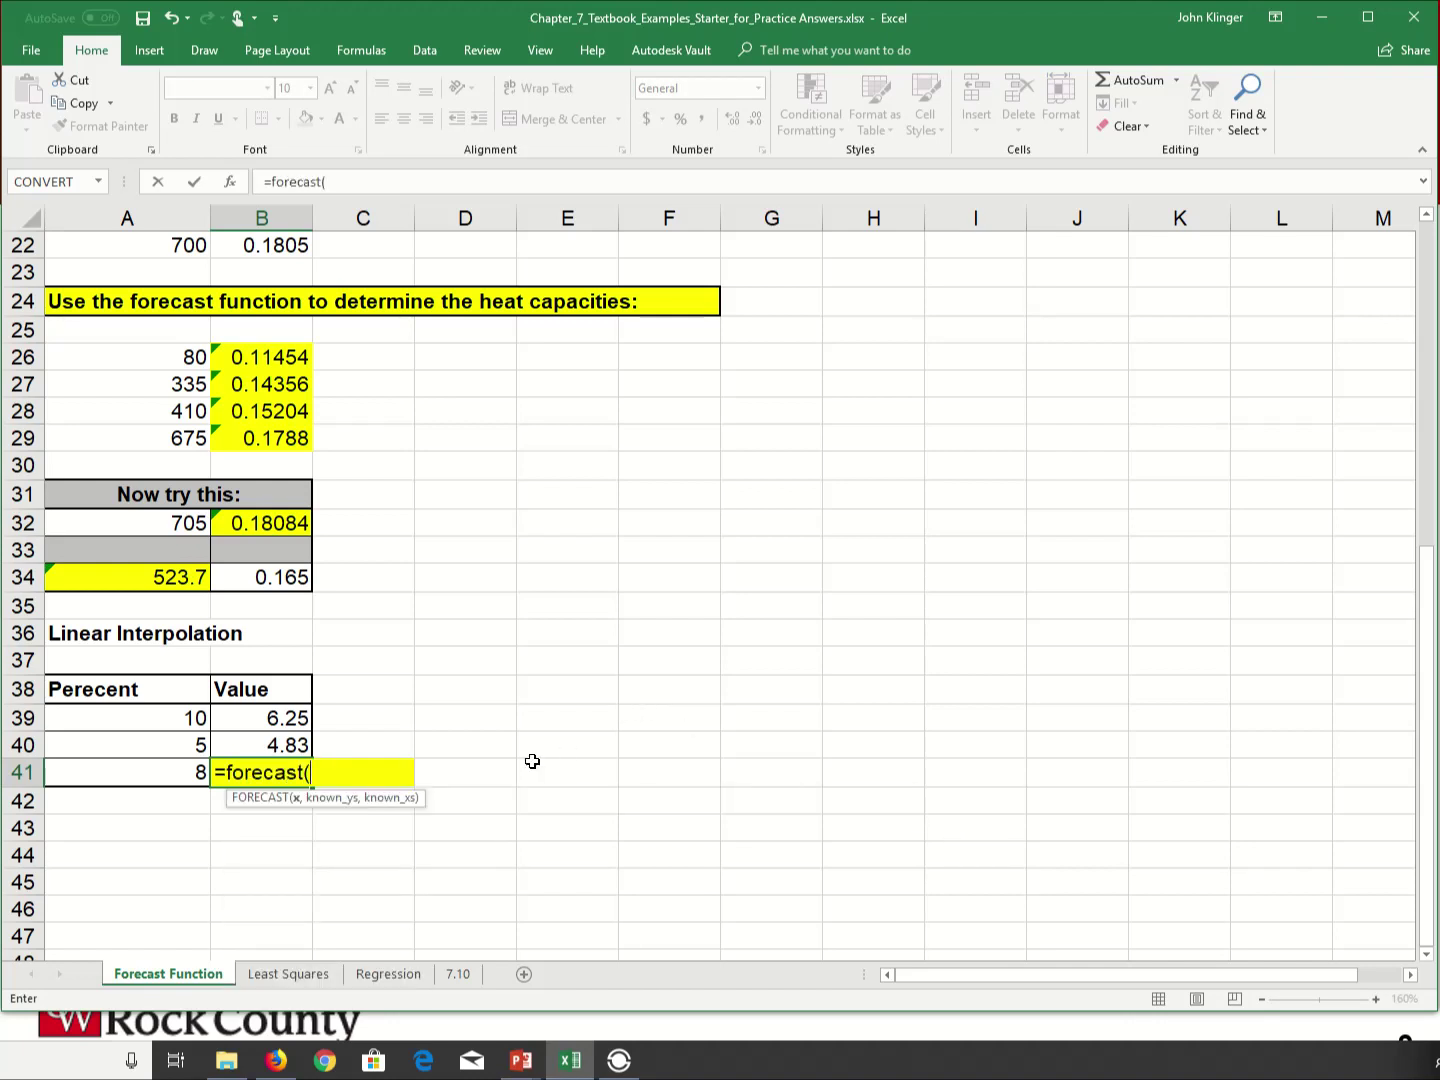
click(201, 780)
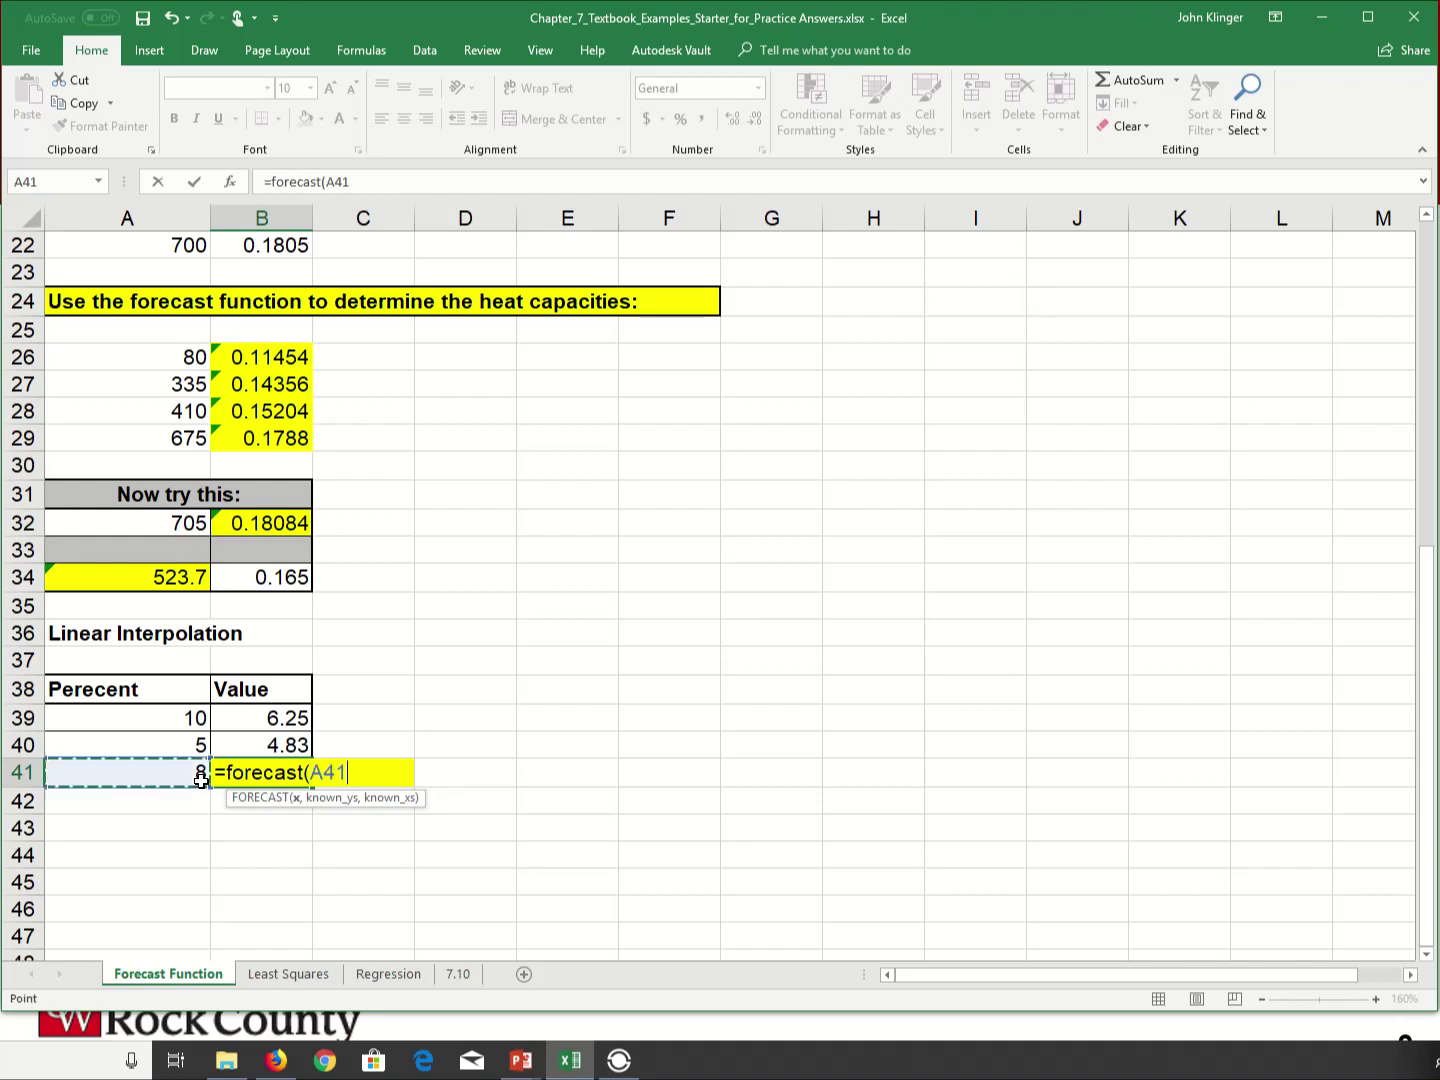
text(,)
drag(247, 726, 200, 743)
text(,)
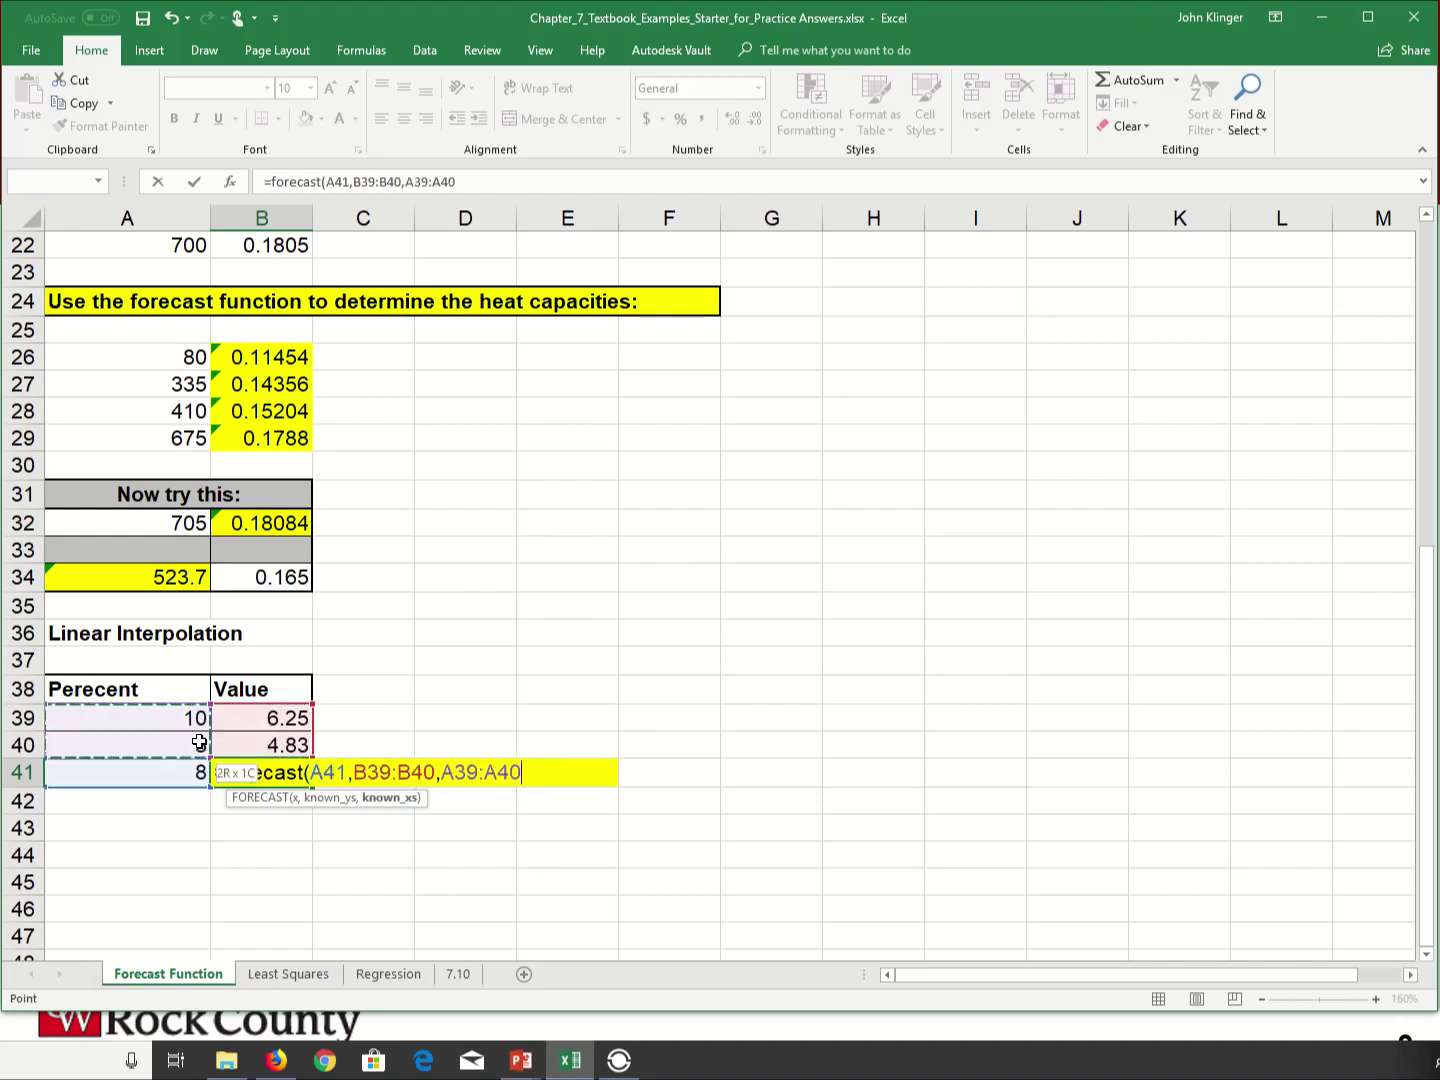
text())
key(Return)
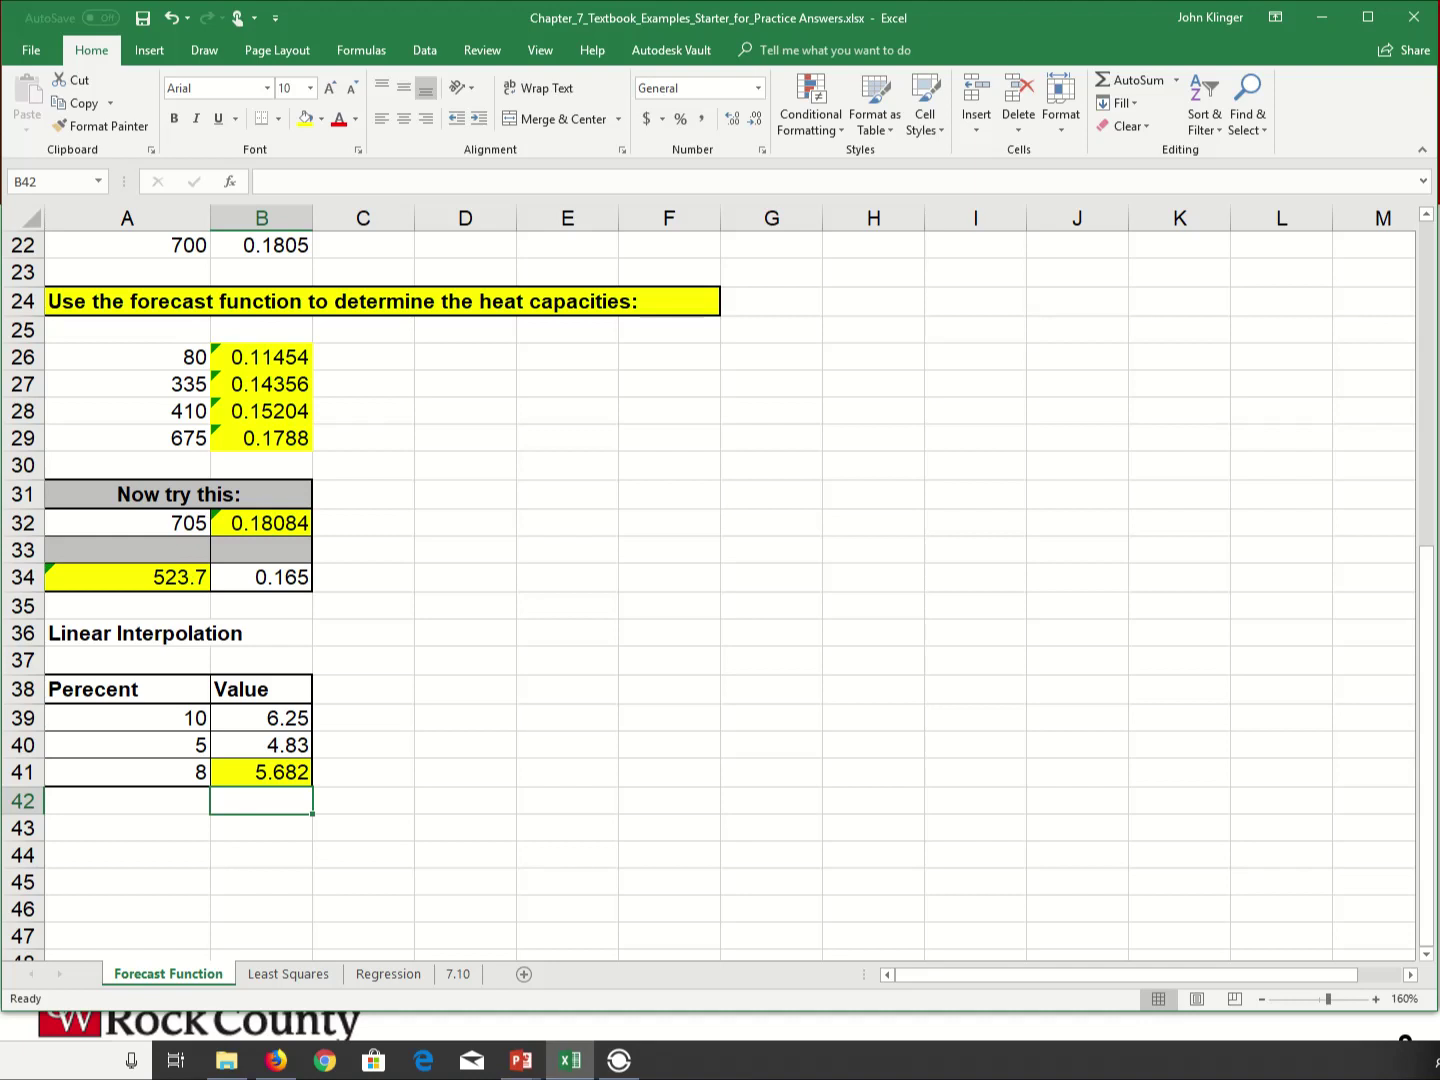
key(alt+Tab)
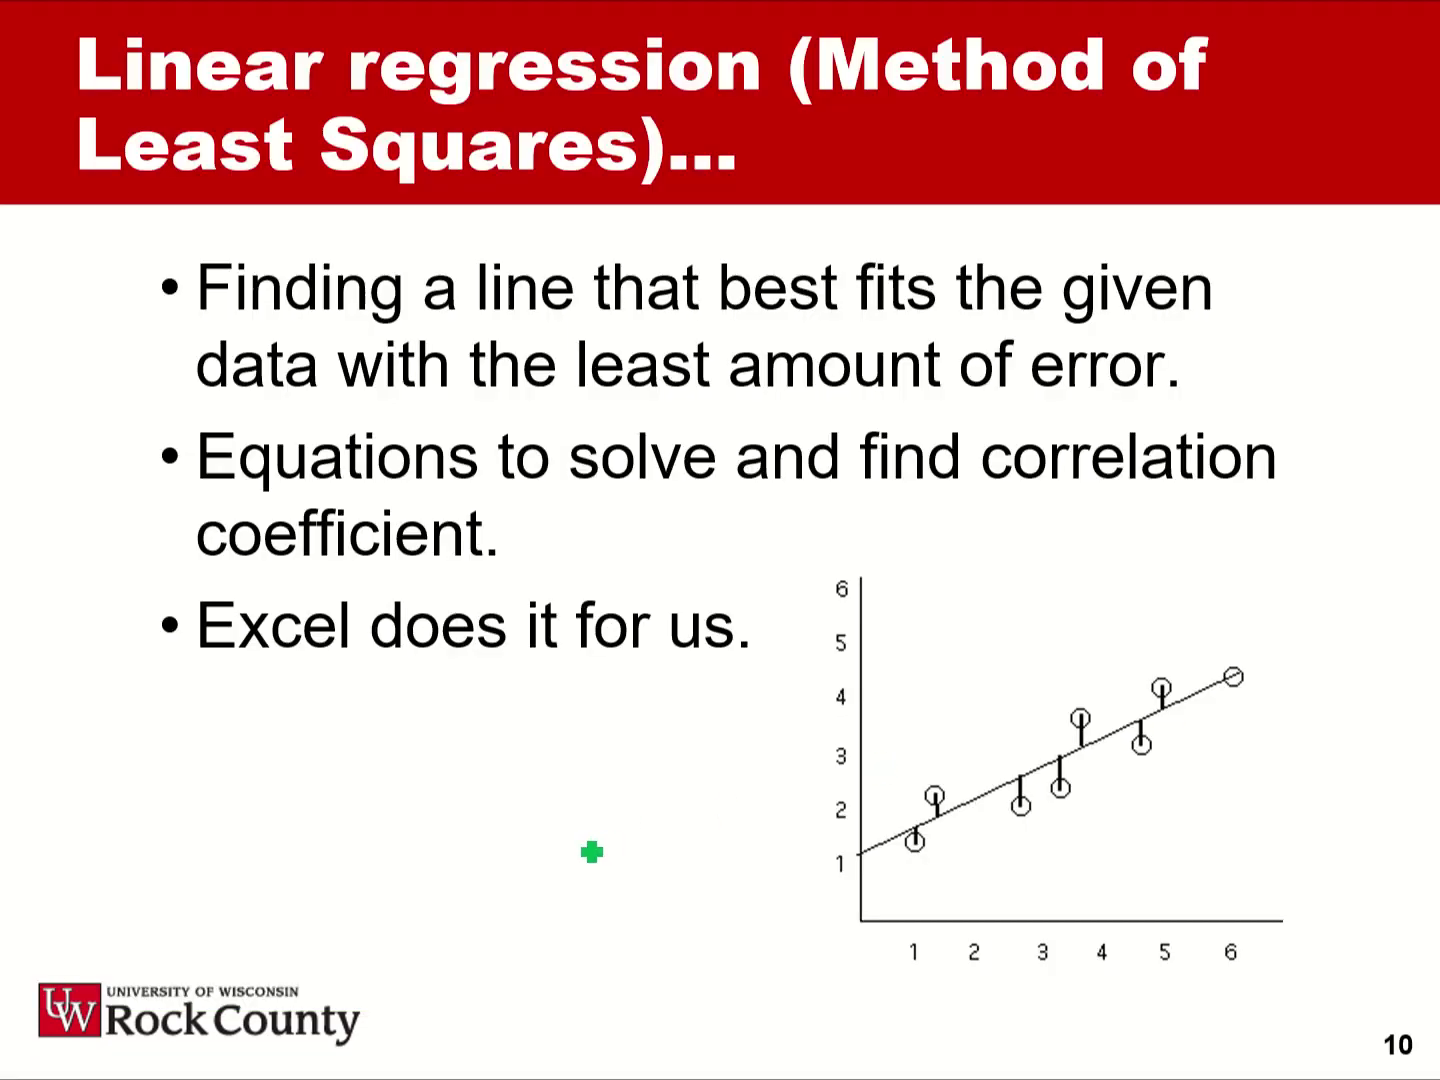
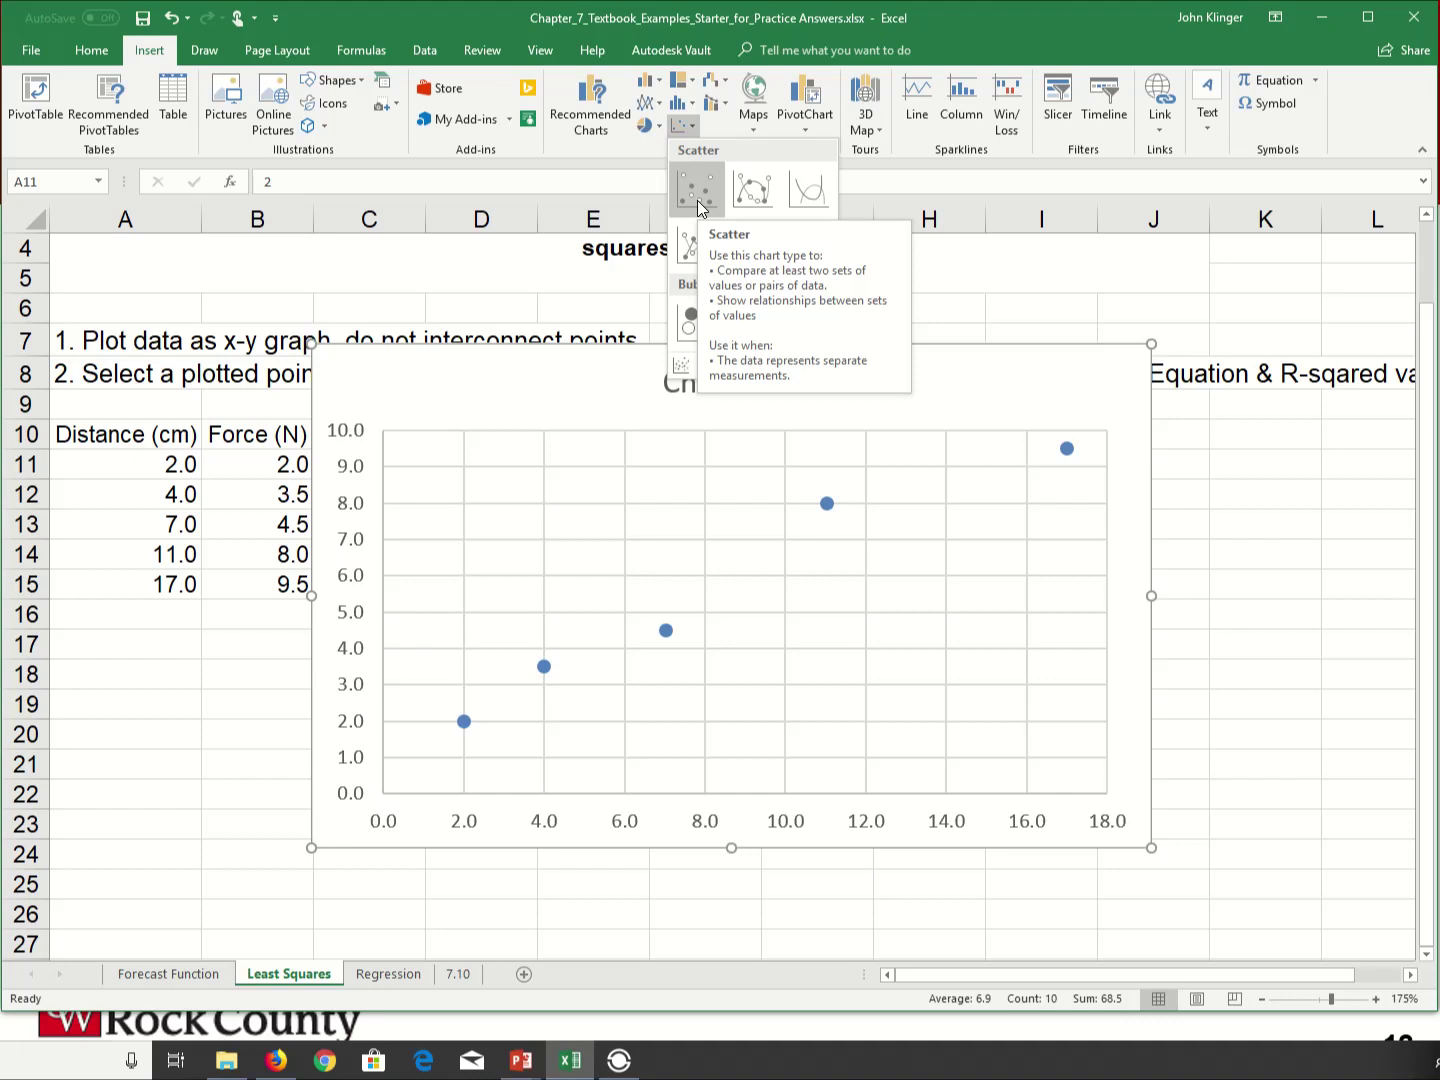
- Plot the distance and force data in A11:B15 as an unconnected scatter chart with axis titles and no legend
click(698, 207)
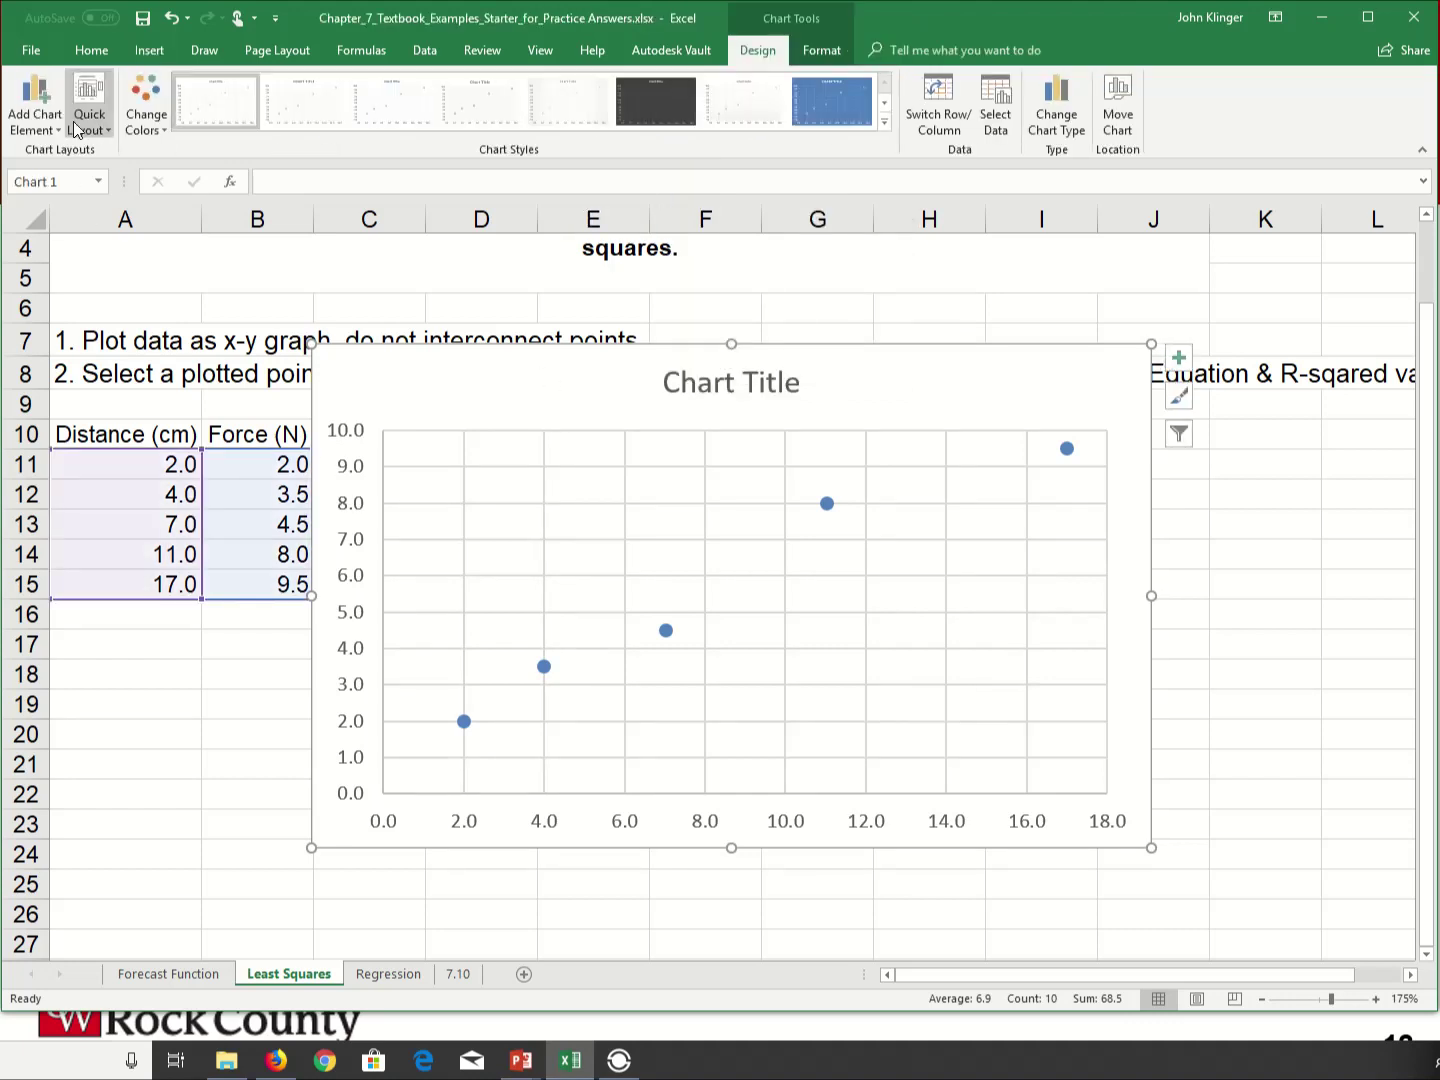
click(89, 94)
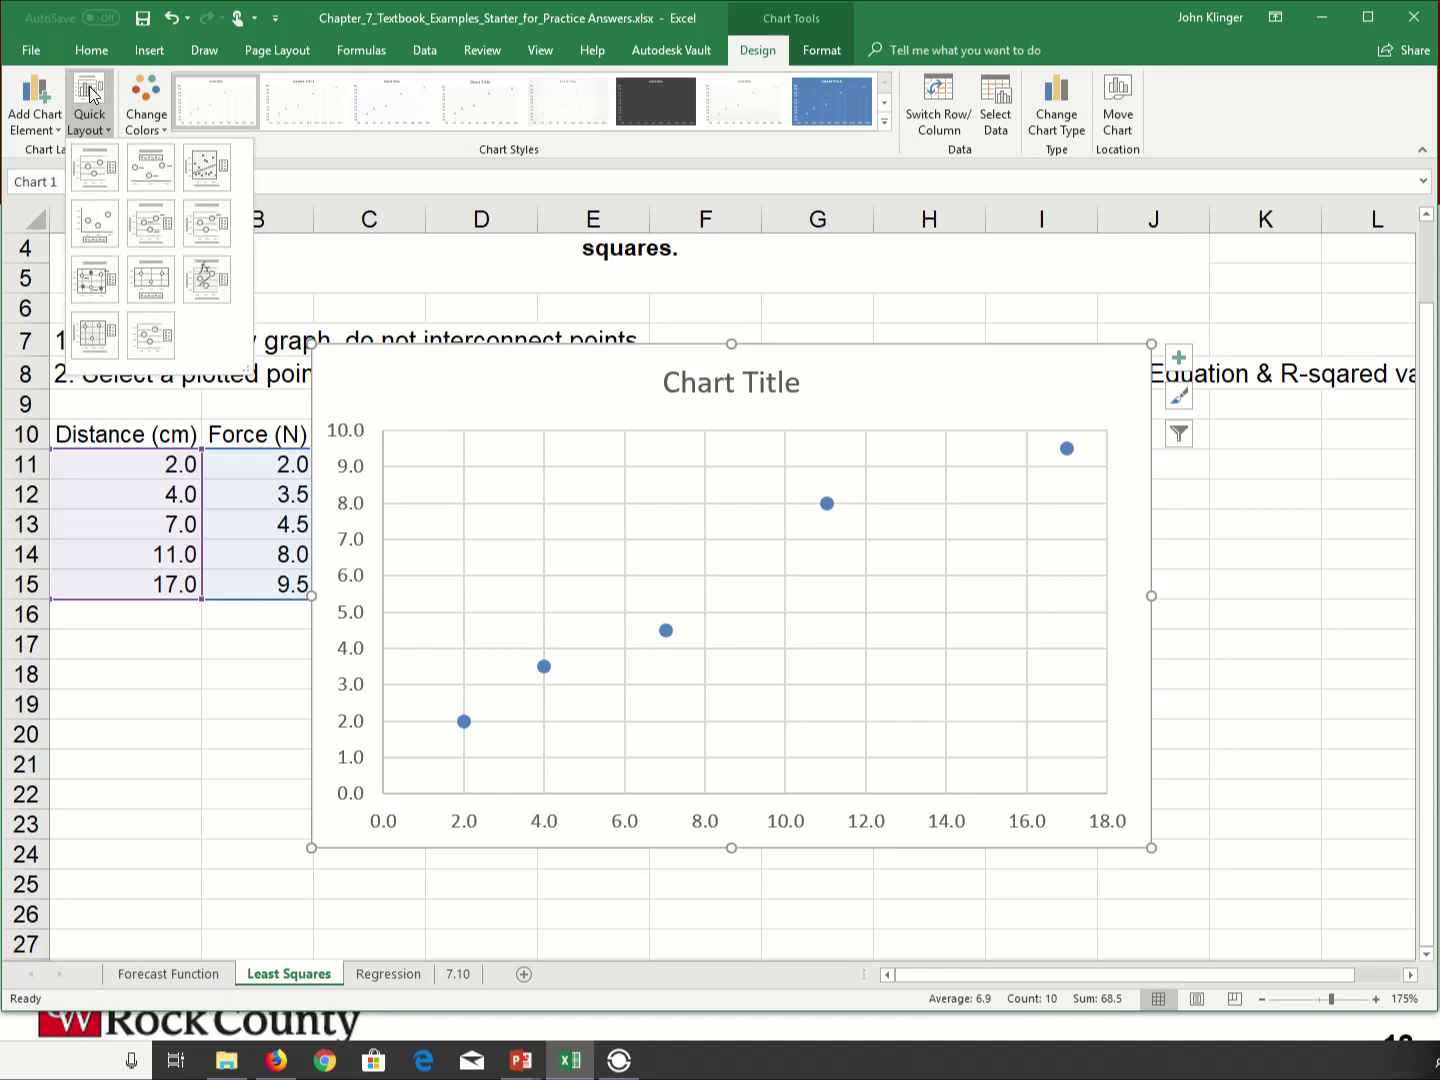
click(110, 172)
click(1093, 628)
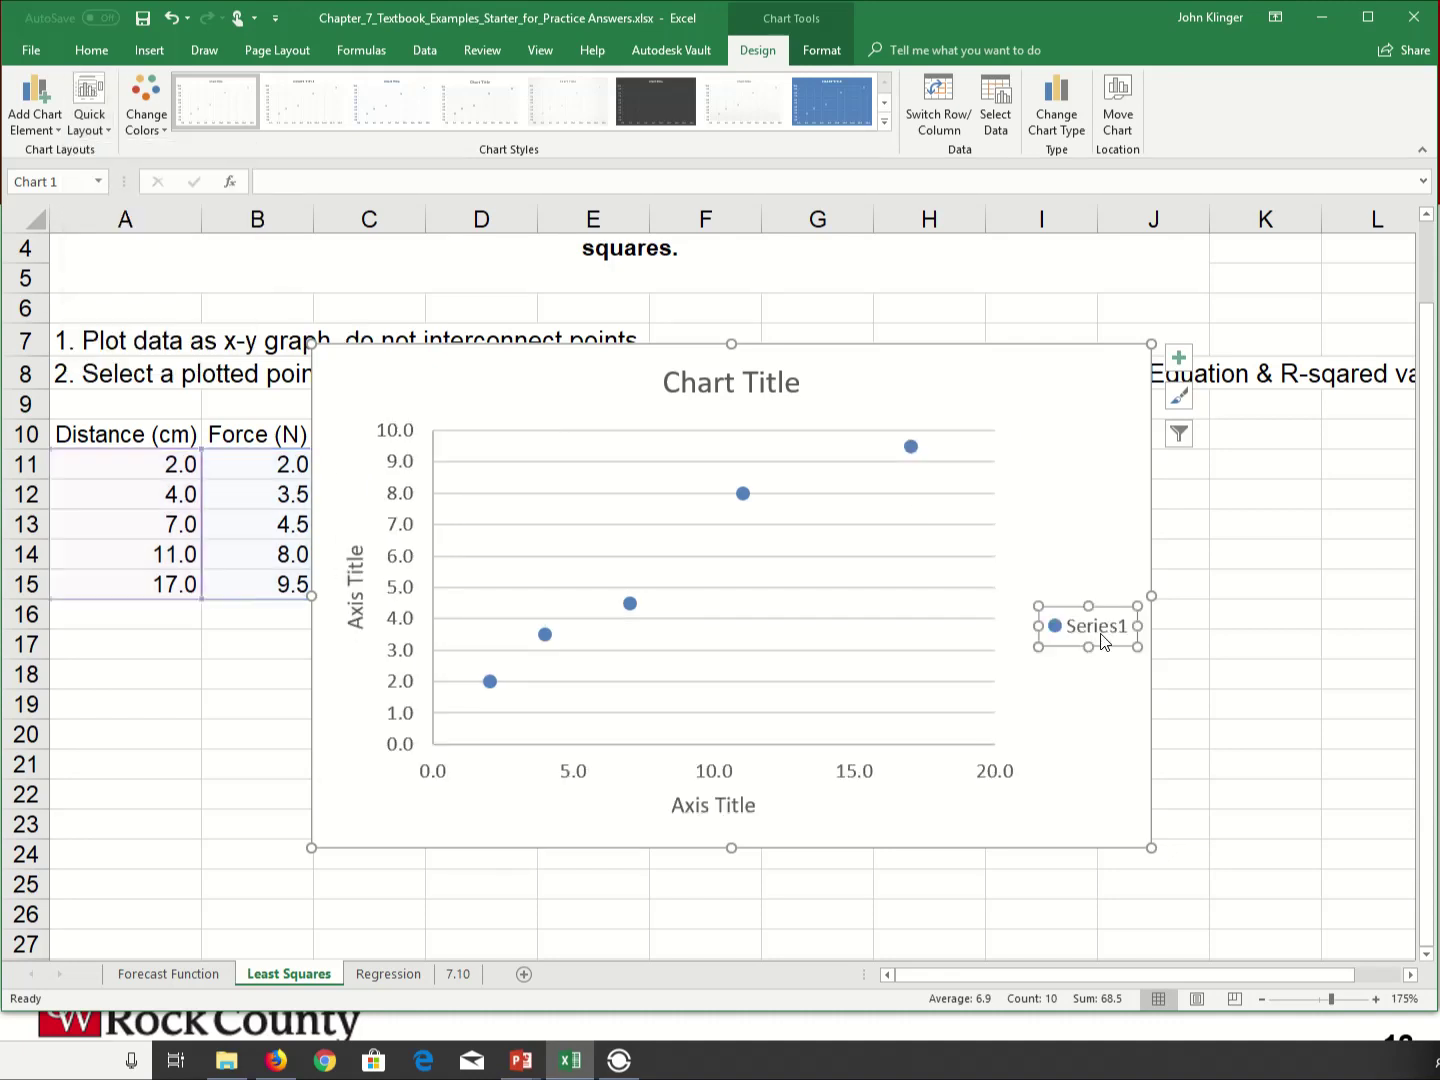
key(Delete)
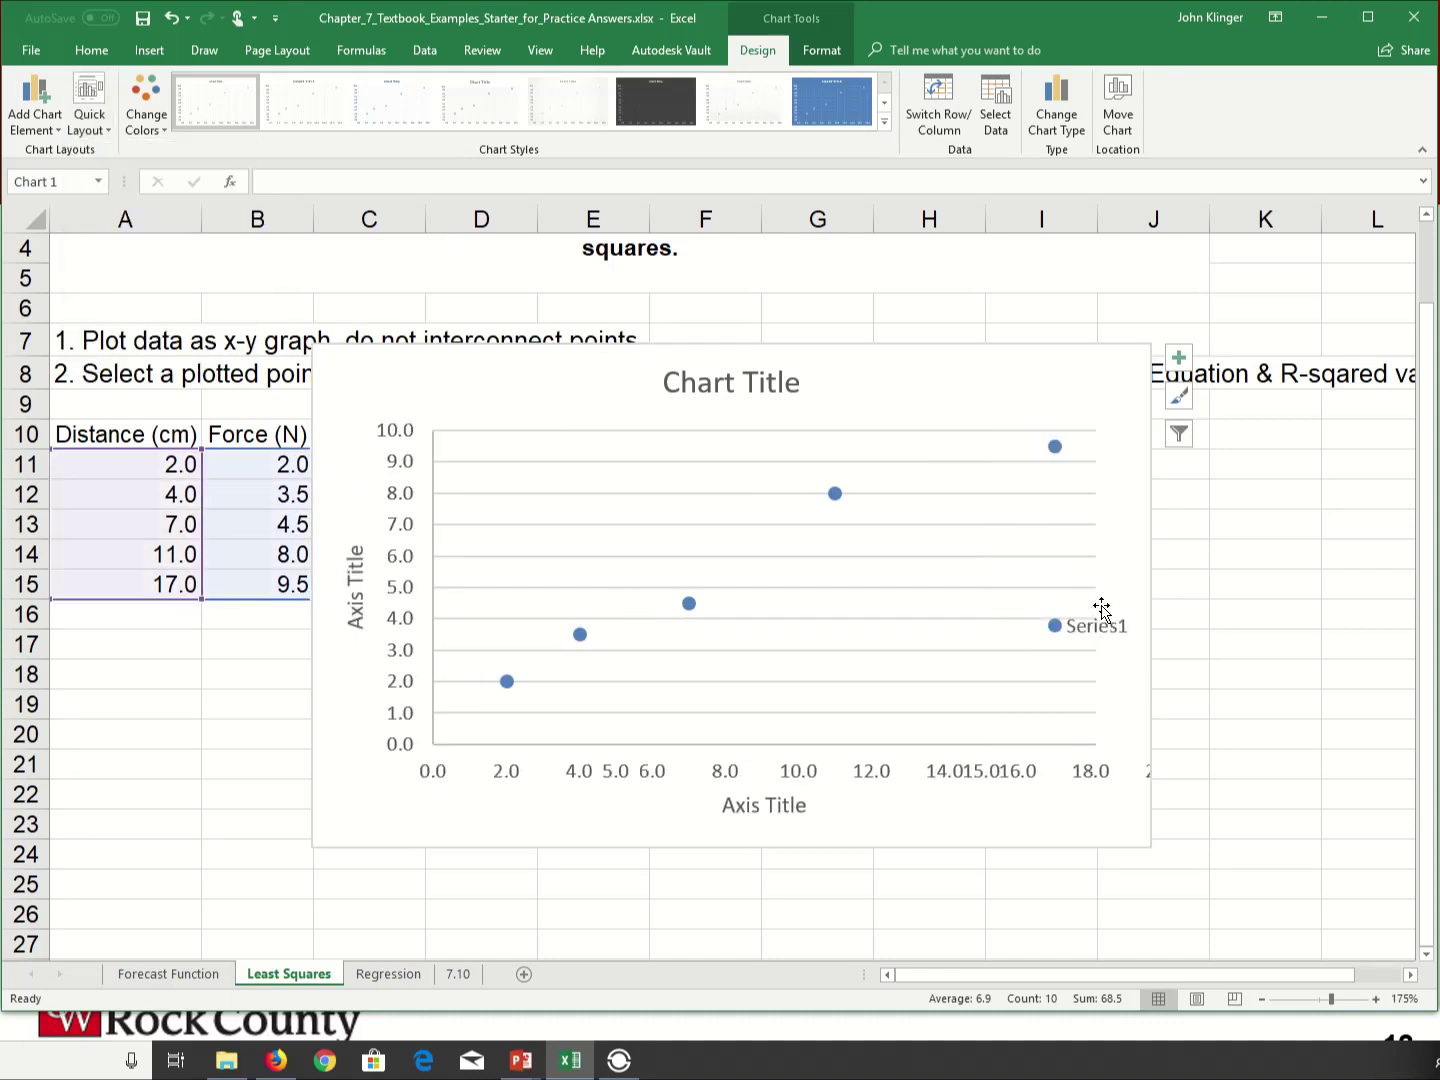
- Replace the placeholder chart title with "Force Vs. Distance"
double_click(690, 378)
triple_click(722, 388)
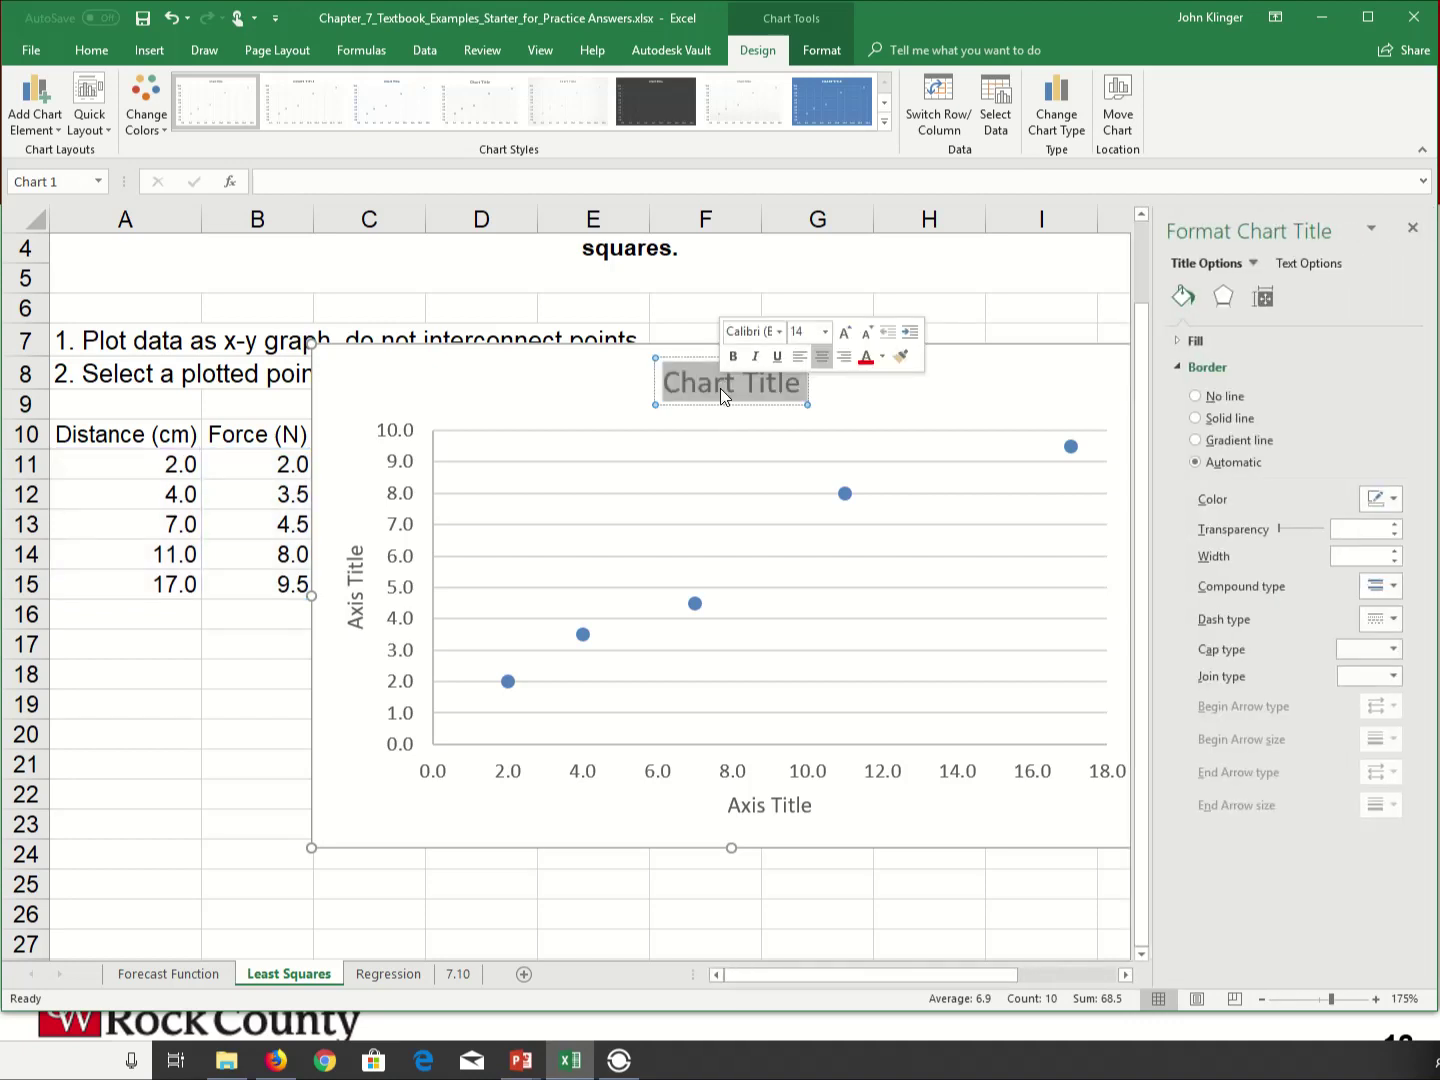
text(Forc)
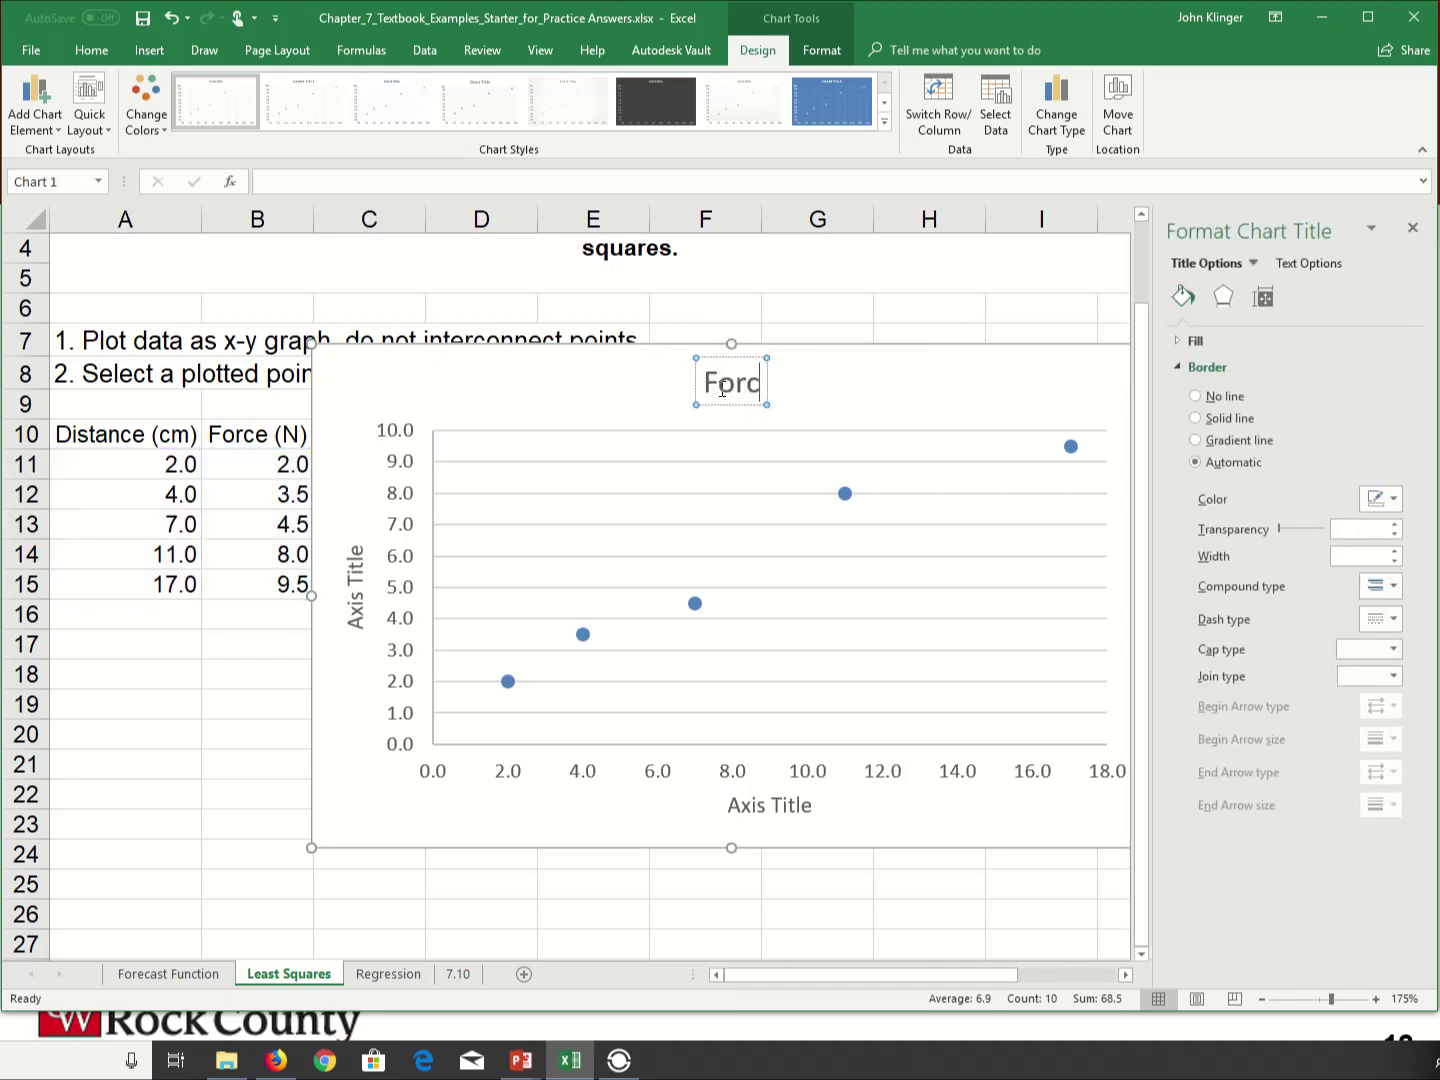
text(e Vs)
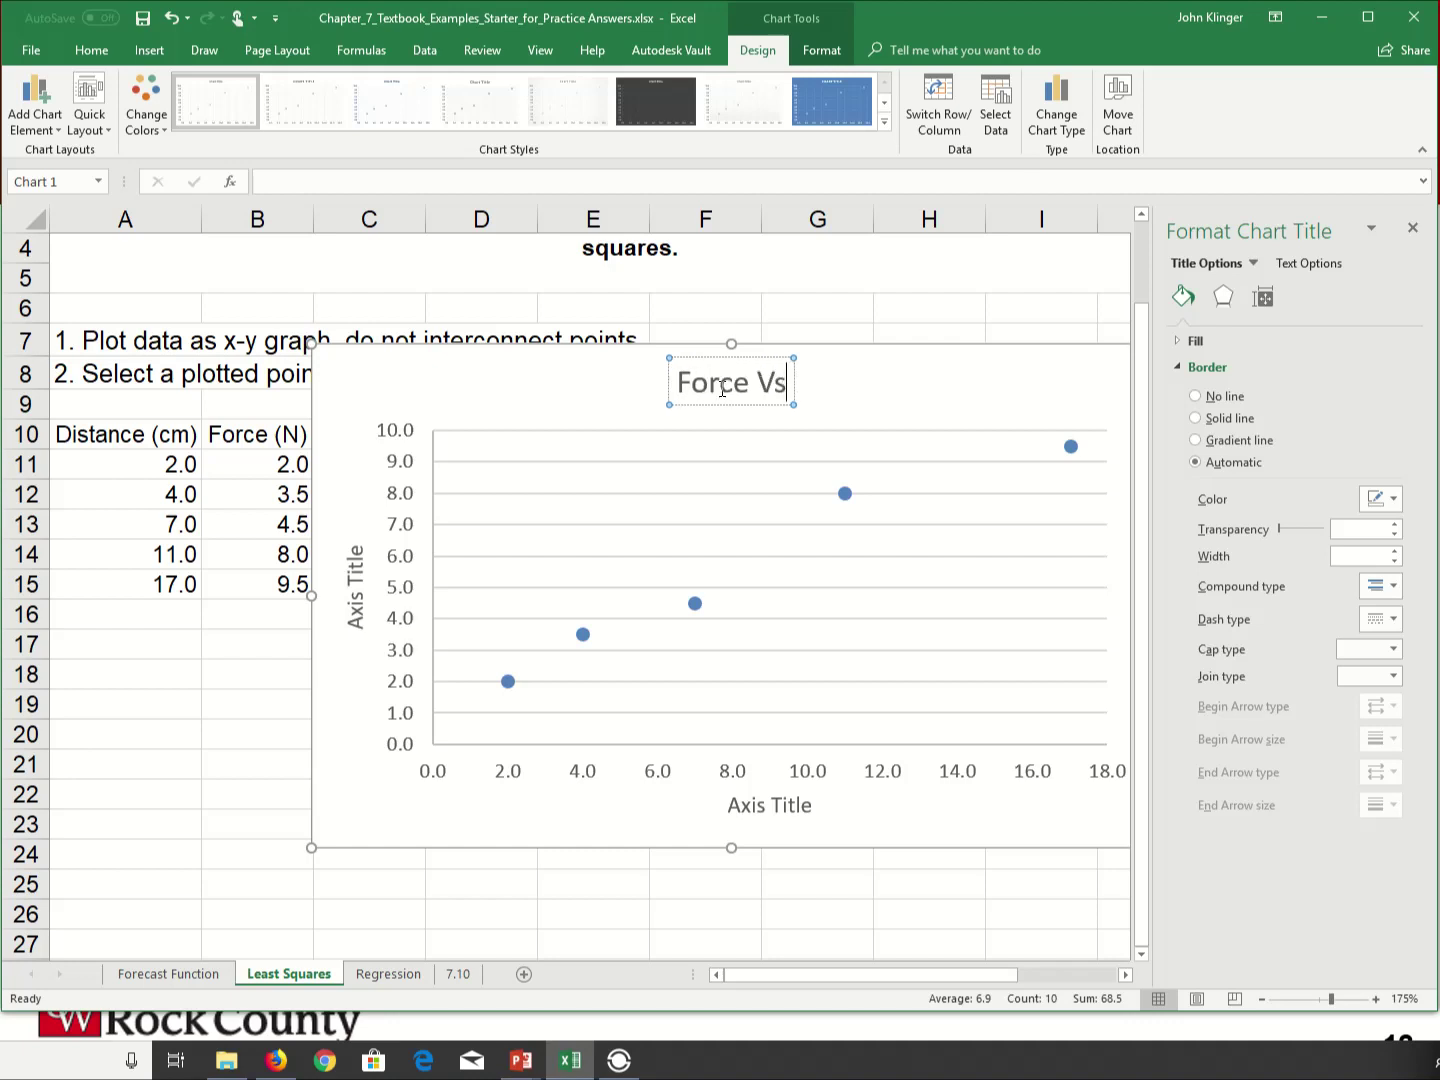
text(. Di)
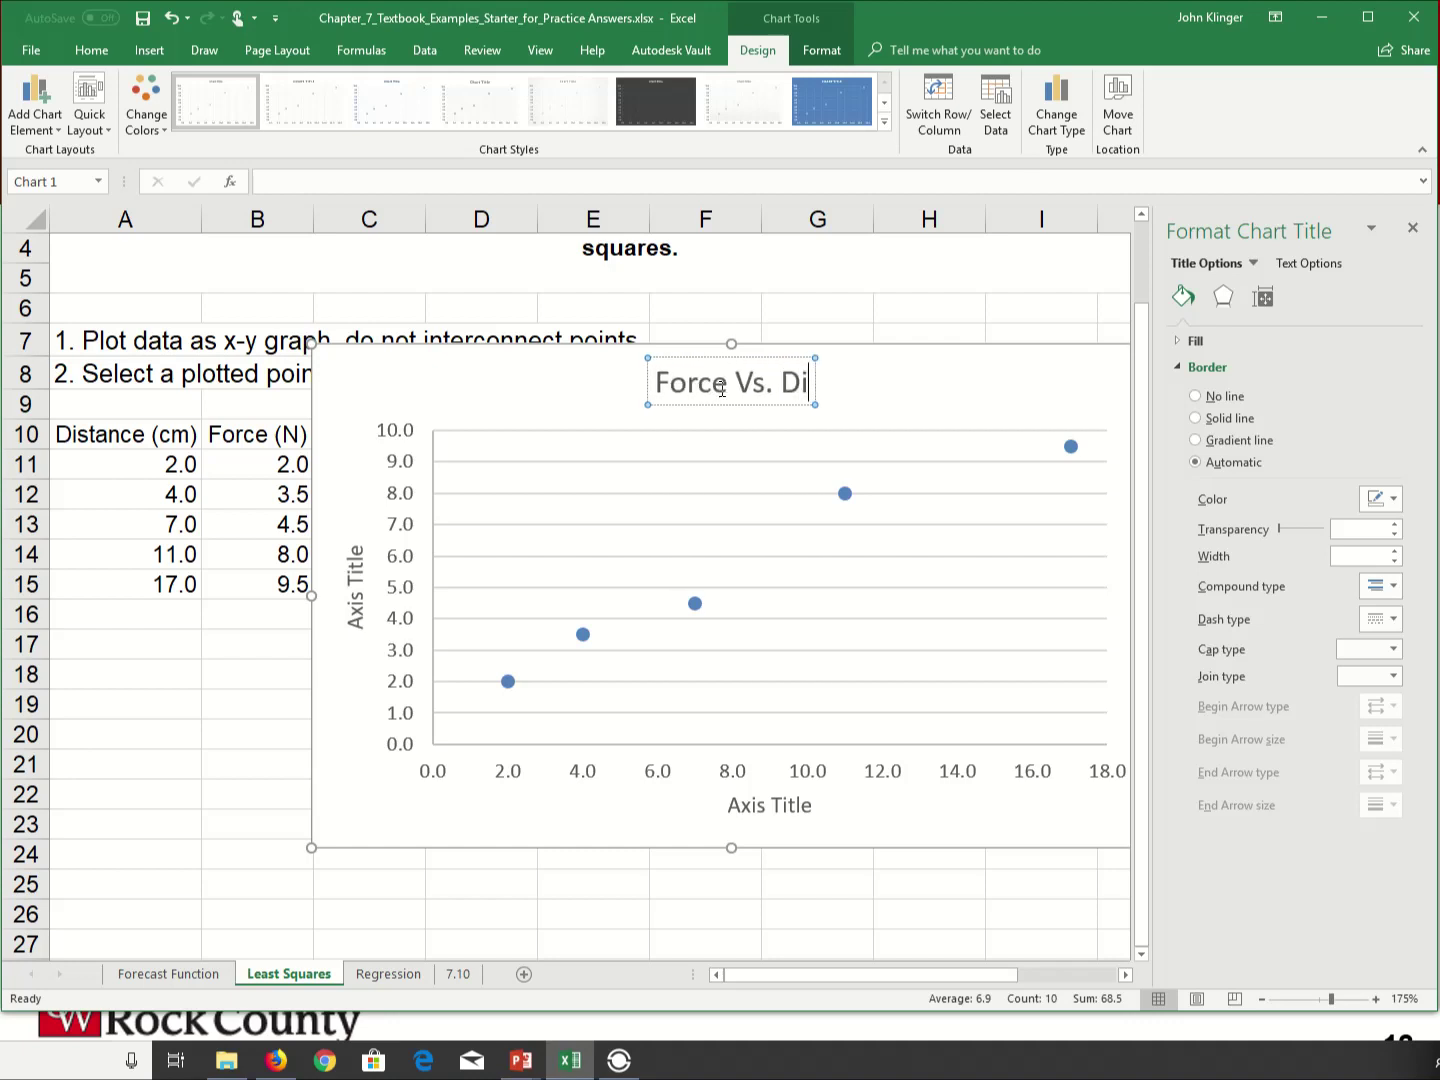
text(stance)
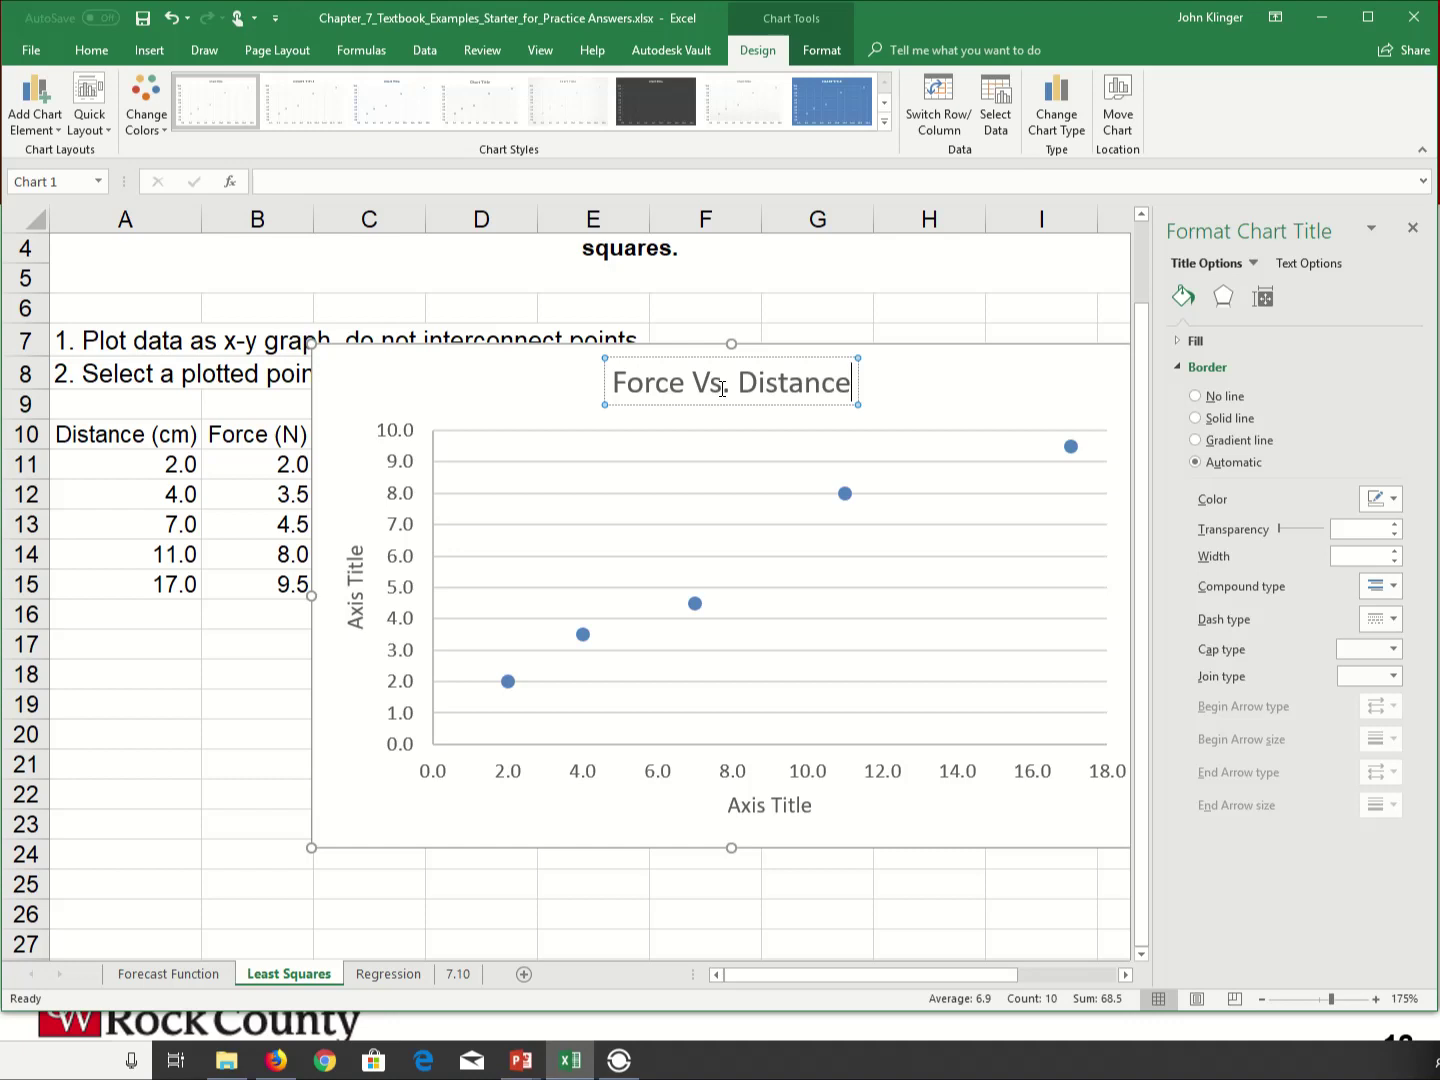
- Replace the horizontal axis title with "Distance (cm)"
click(758, 808)
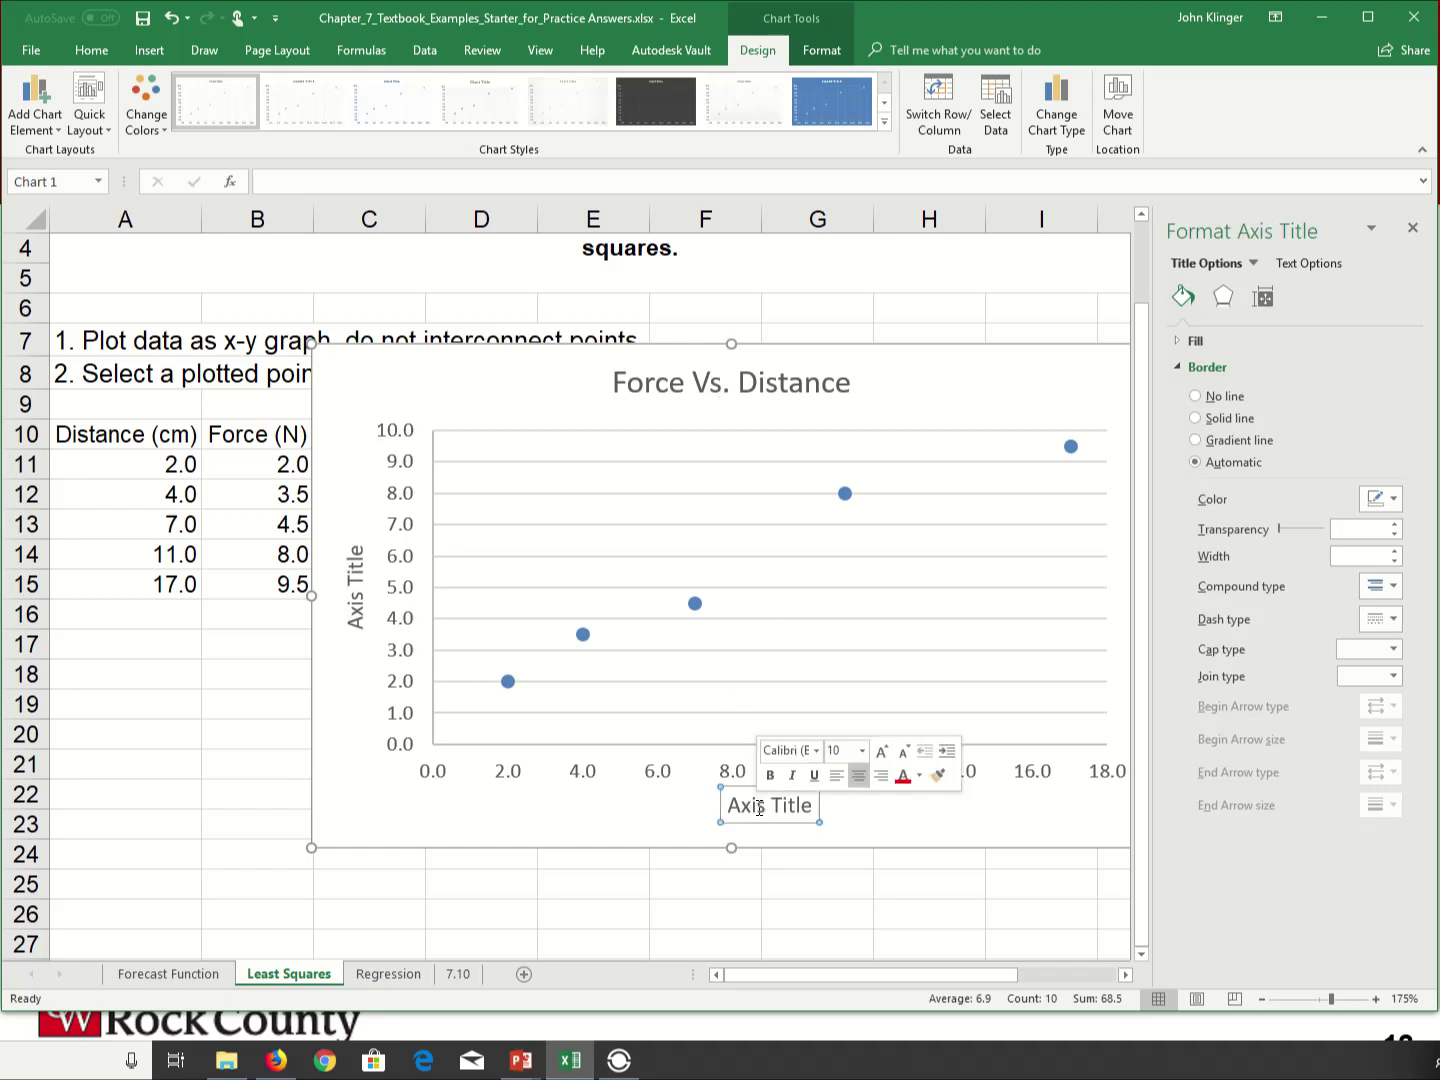
double_click(759, 808)
text(Dis)
text(tance ()
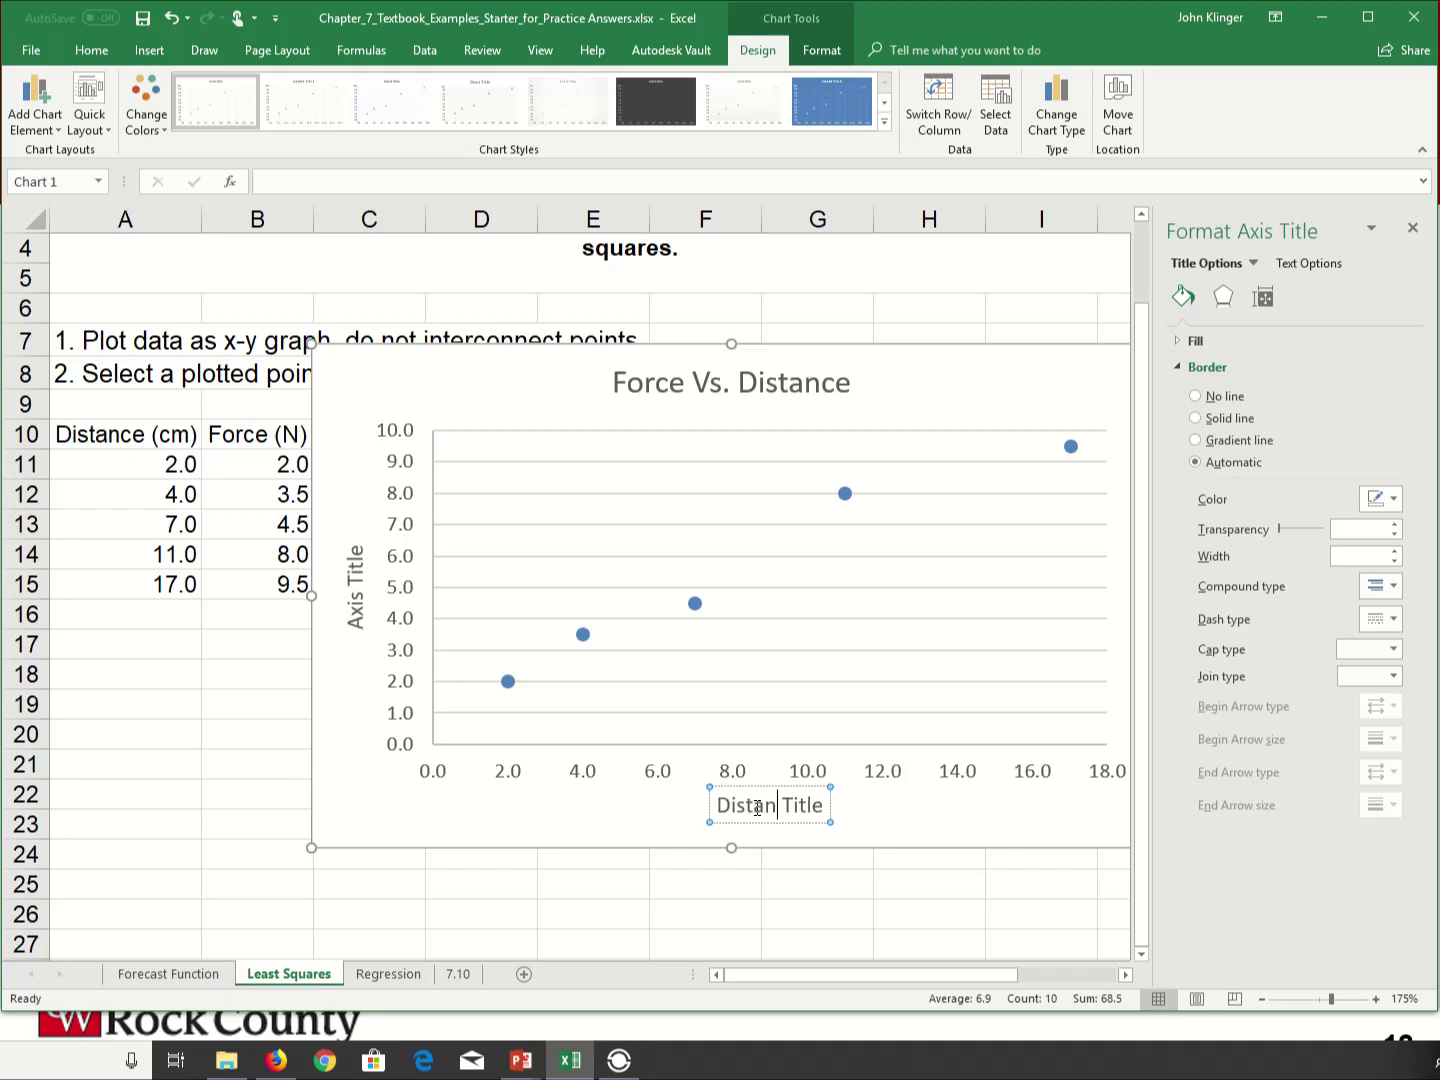
text(cm)
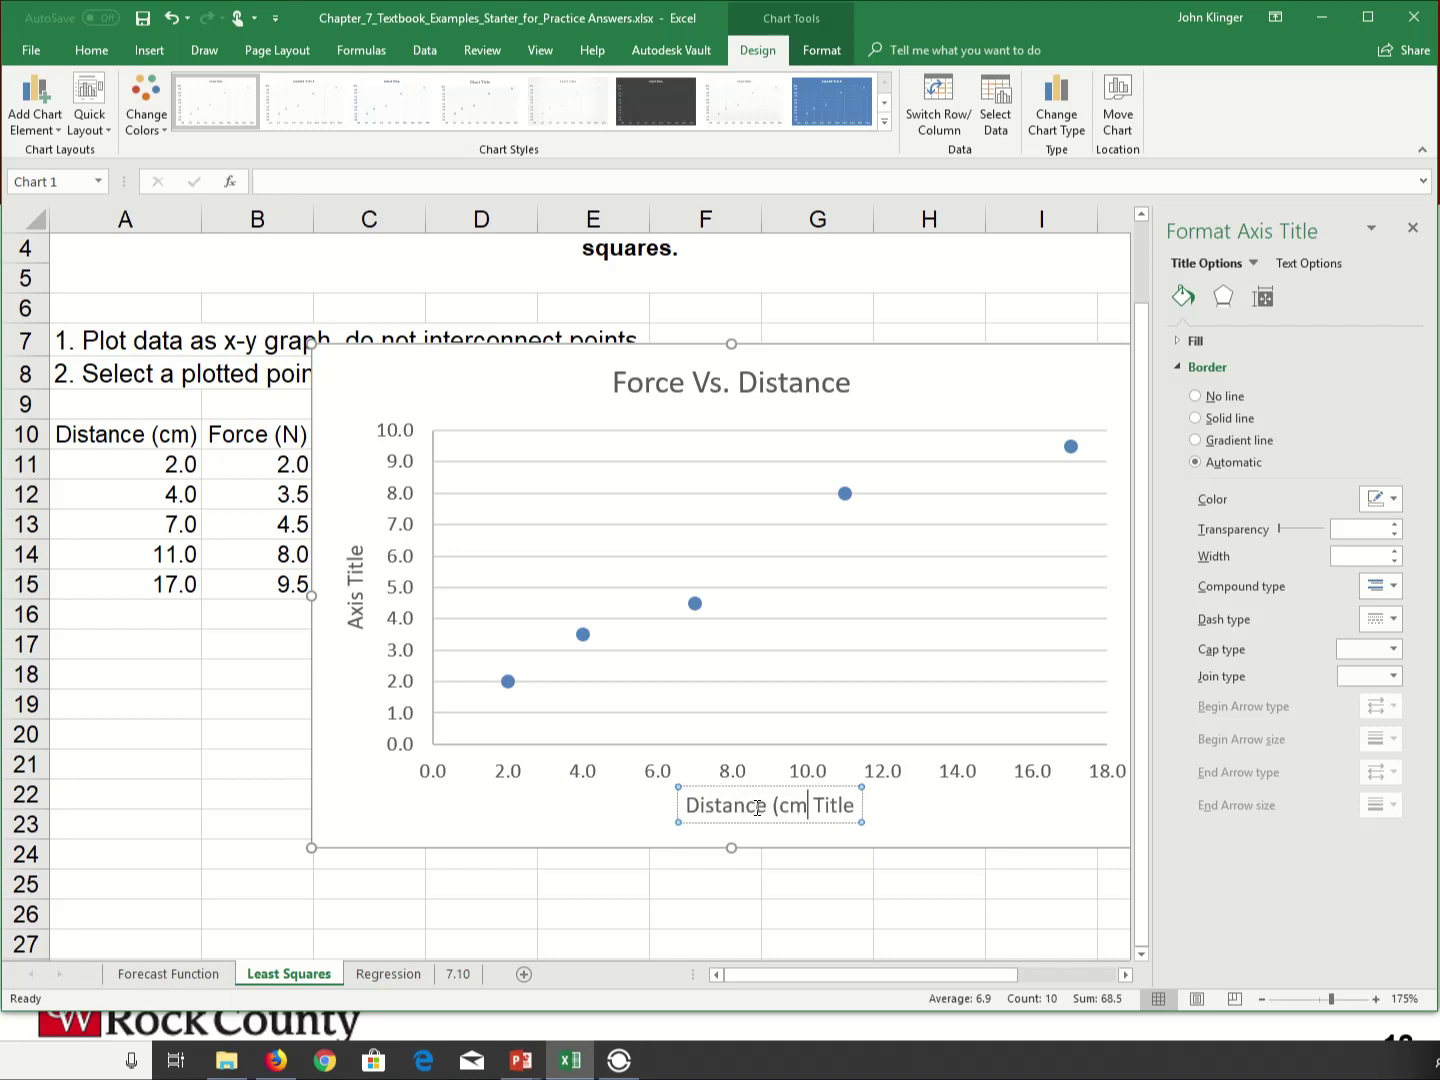
text())
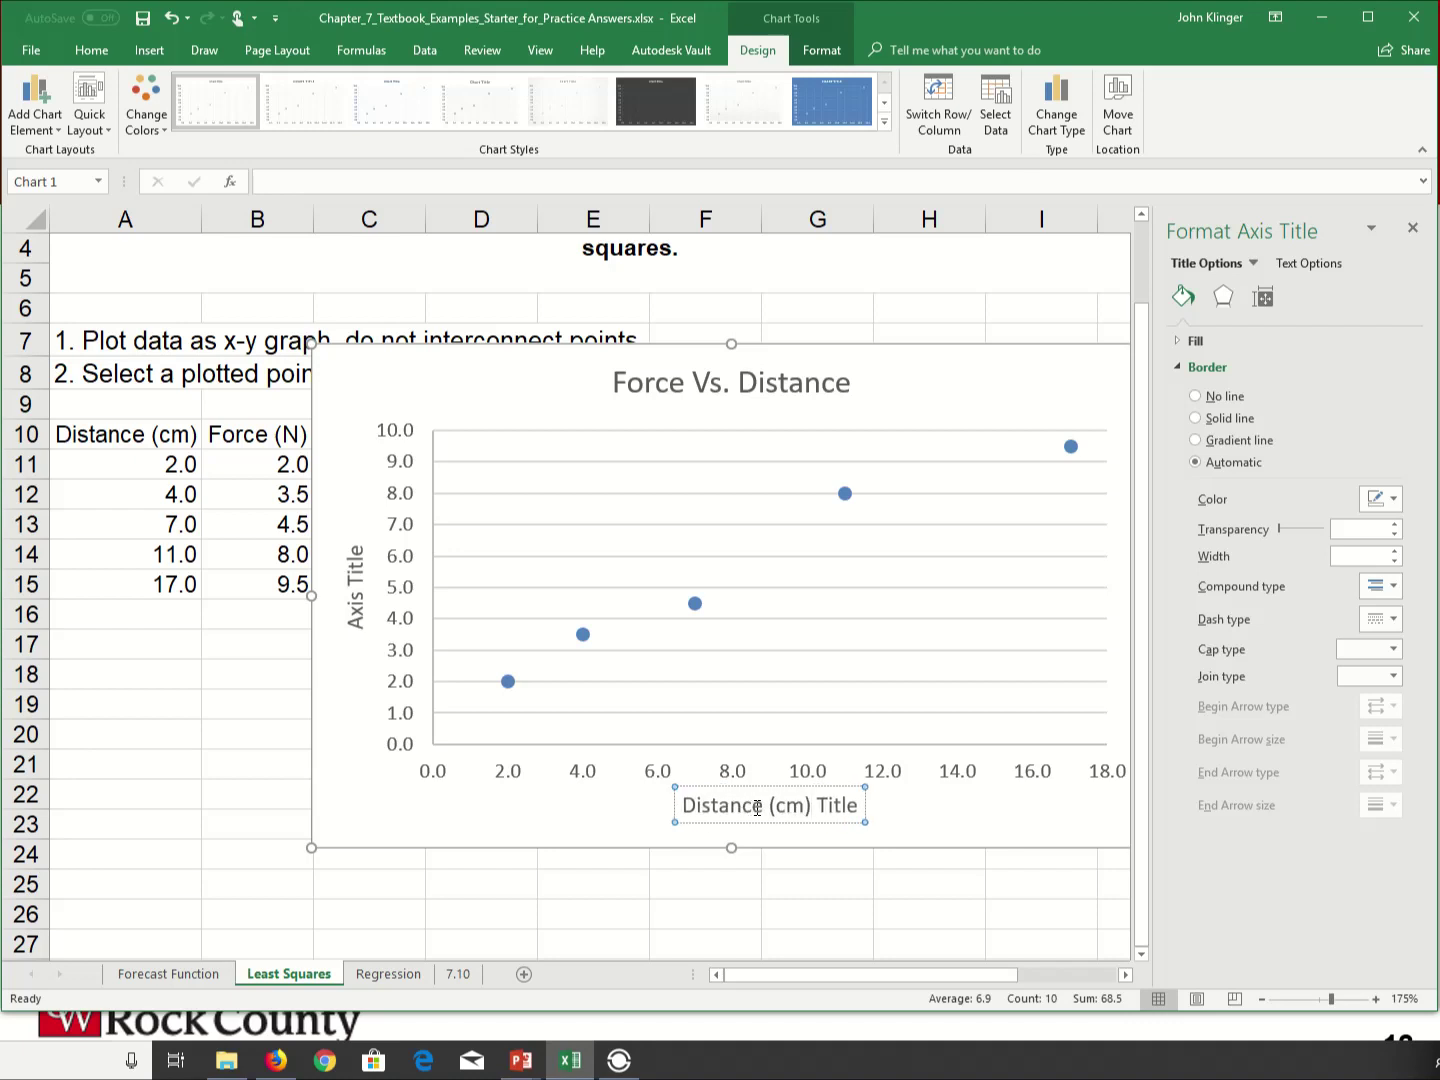
key(shift+End)
key(Delete)
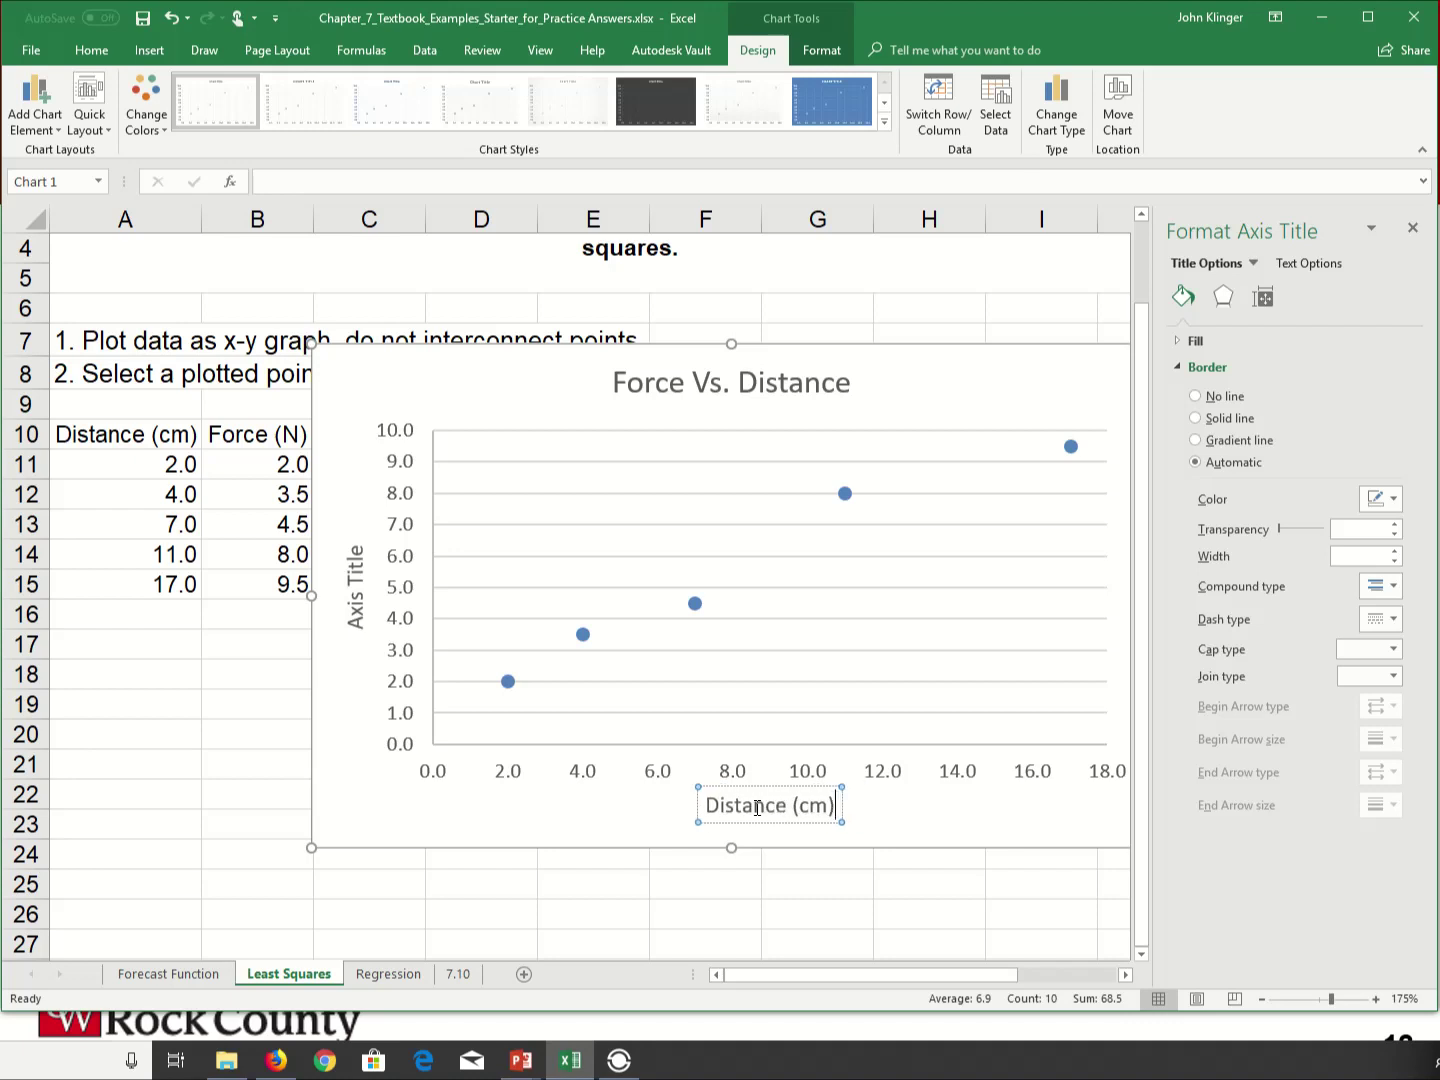
- Replace the vertical axis title with "Force (N)" and close the formatting options
click(346, 580)
double_click(355, 605)
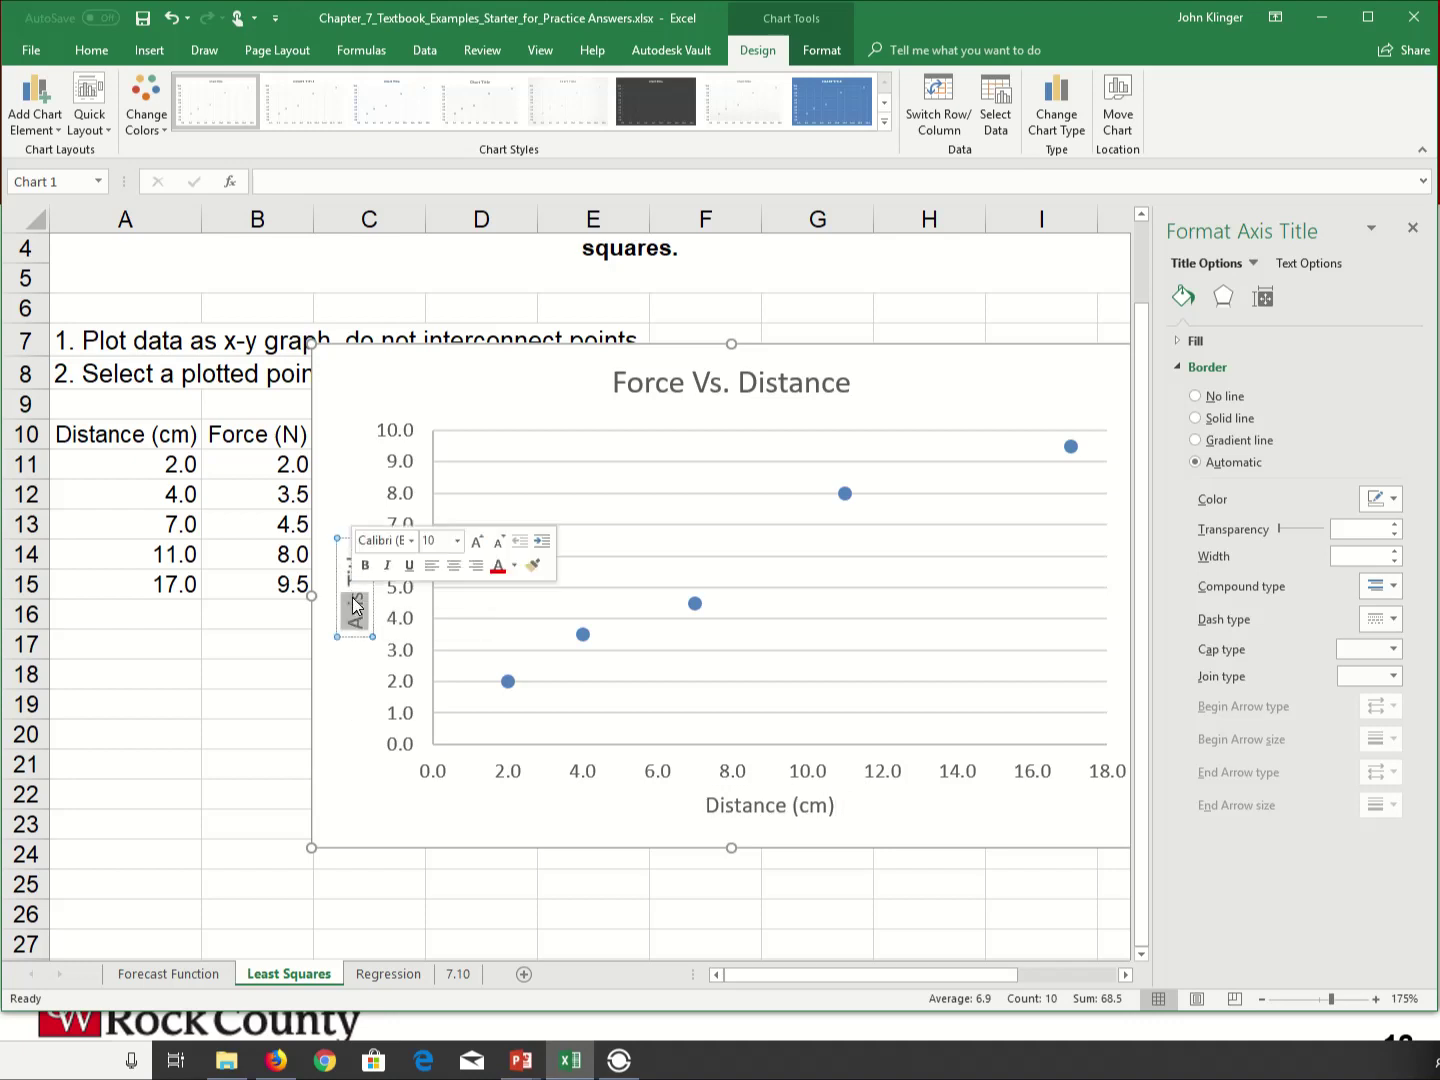
text(Force)
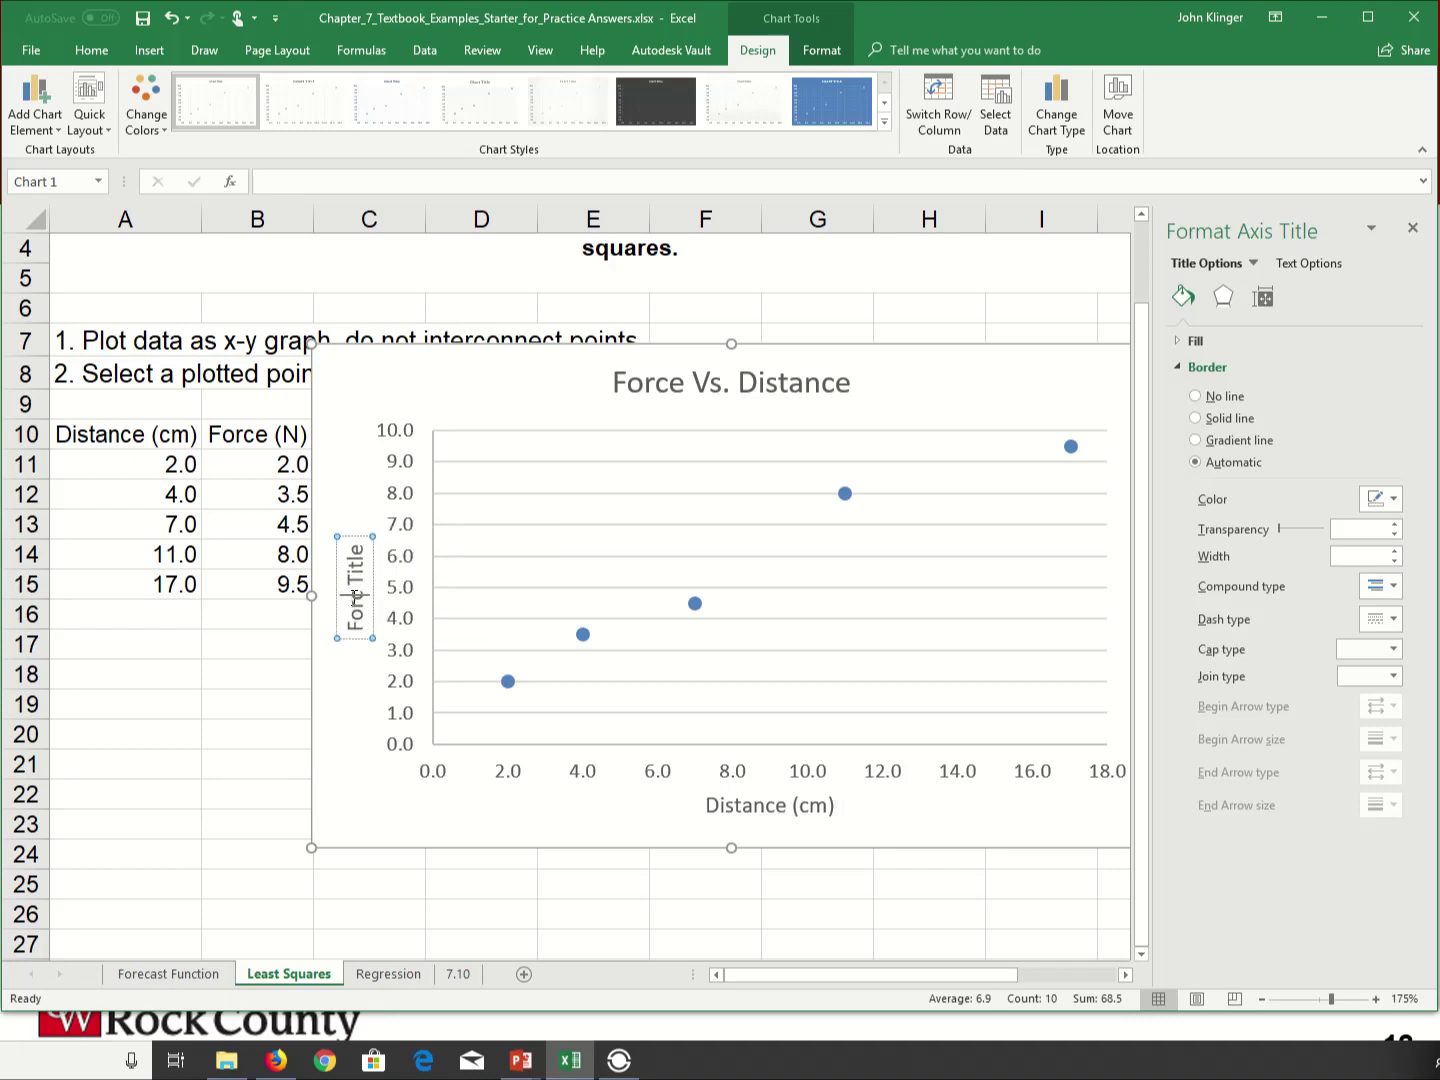
text( ( )
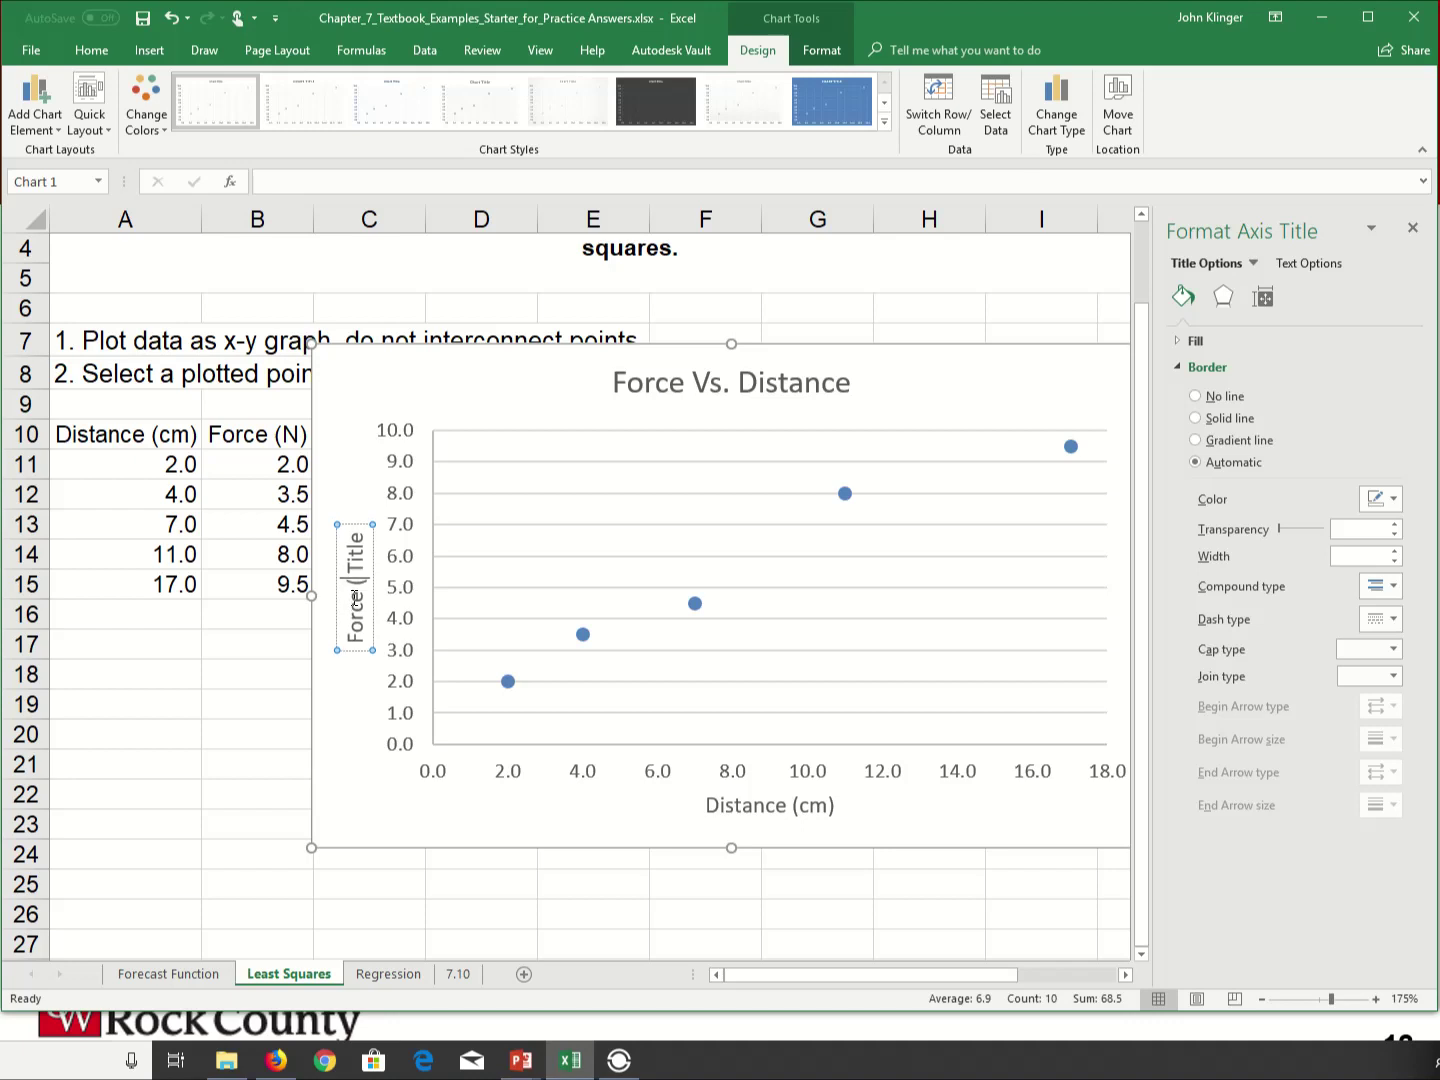
text(NO)
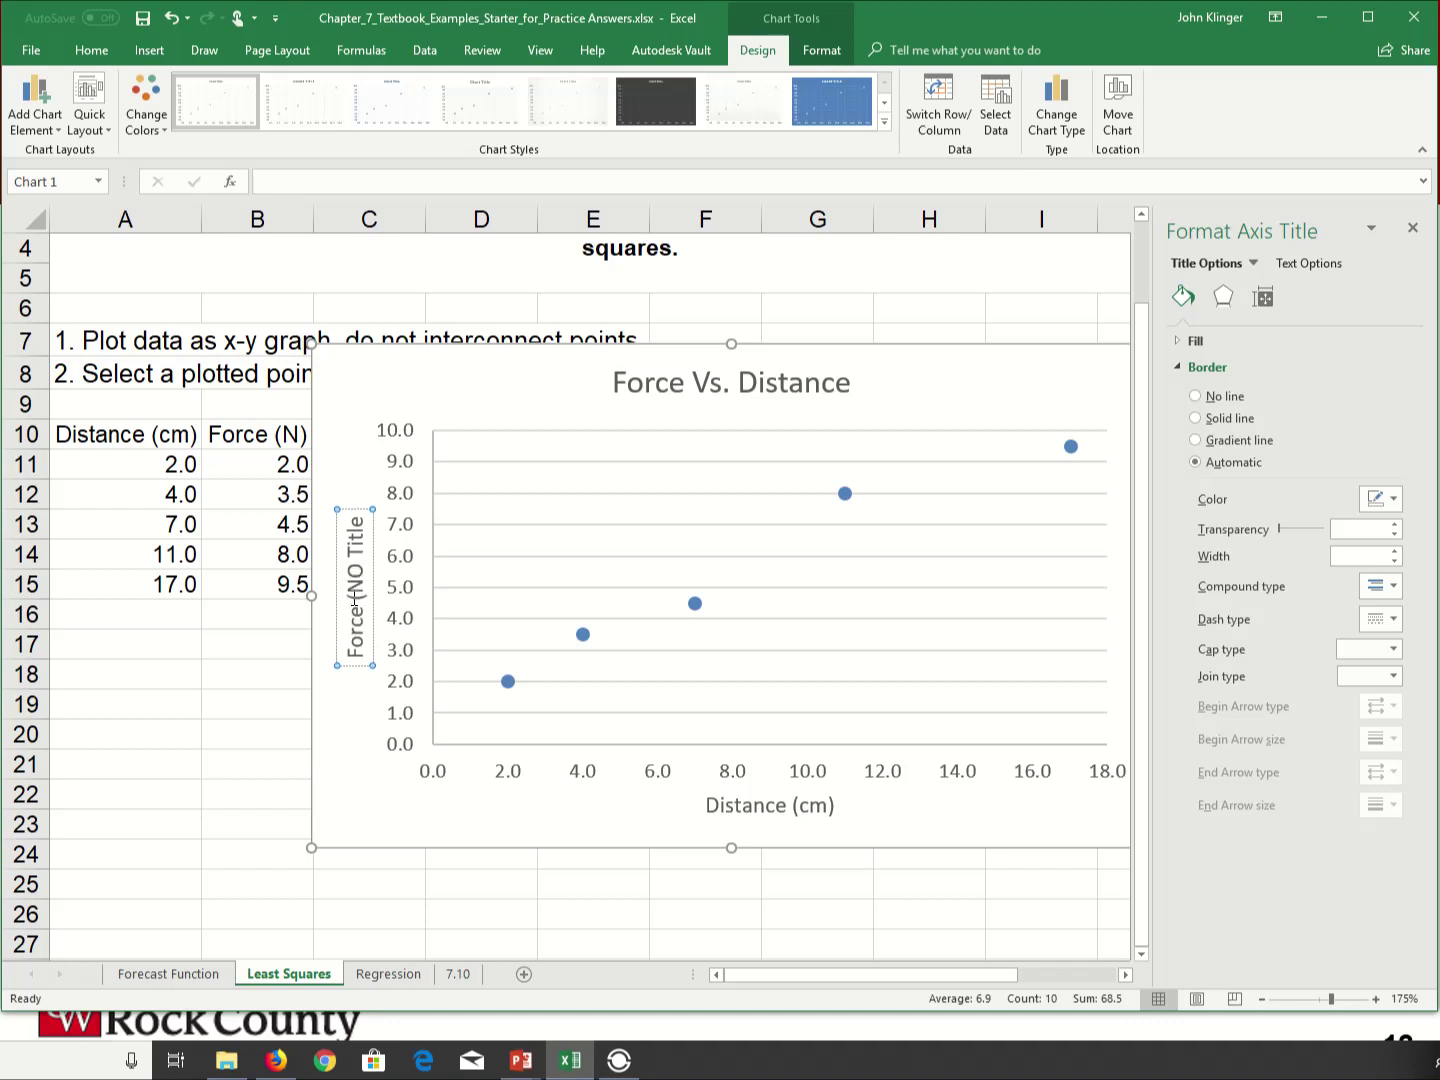
key(BackSpace)
text())
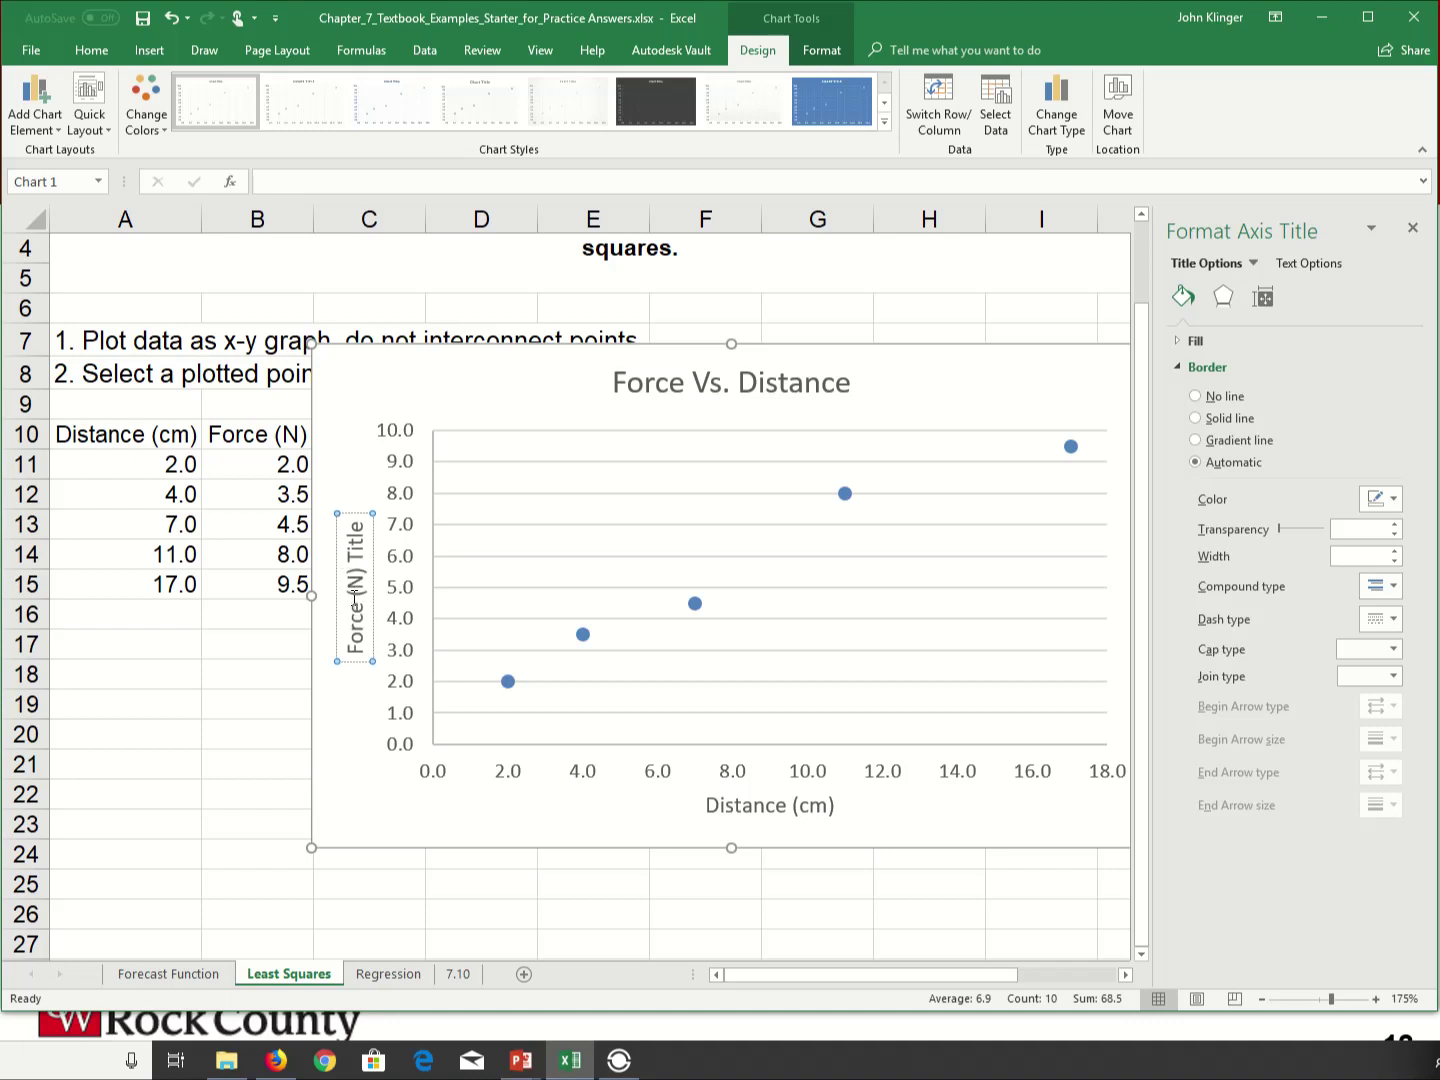
key(shift+End)
key(Delete)
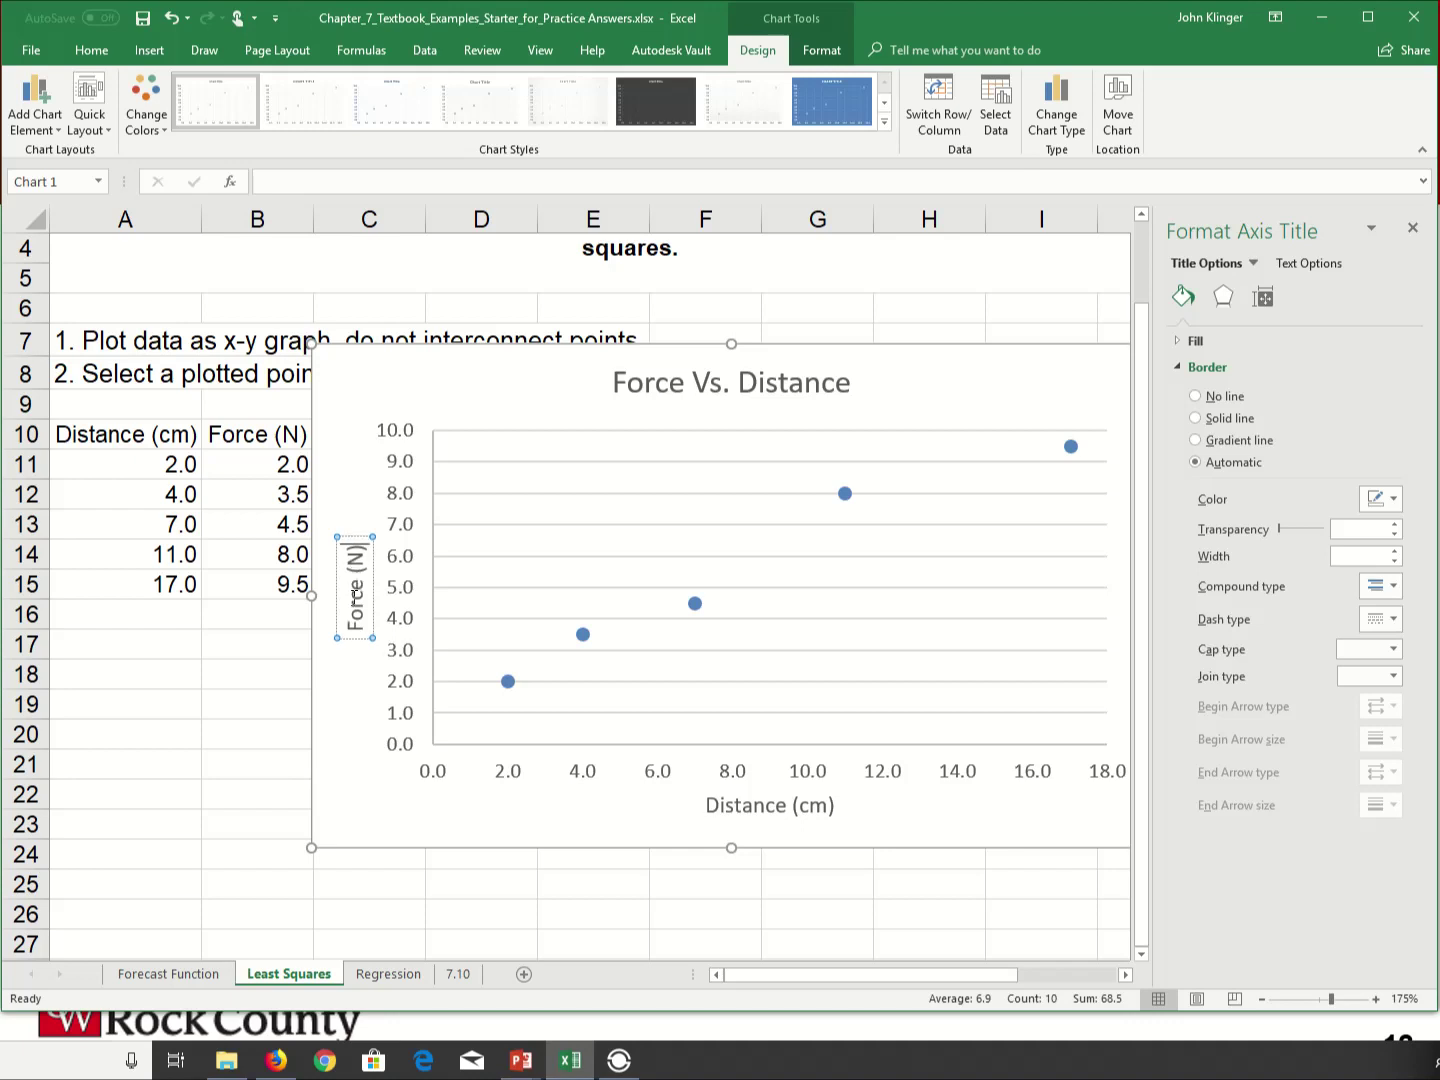
click(437, 791)
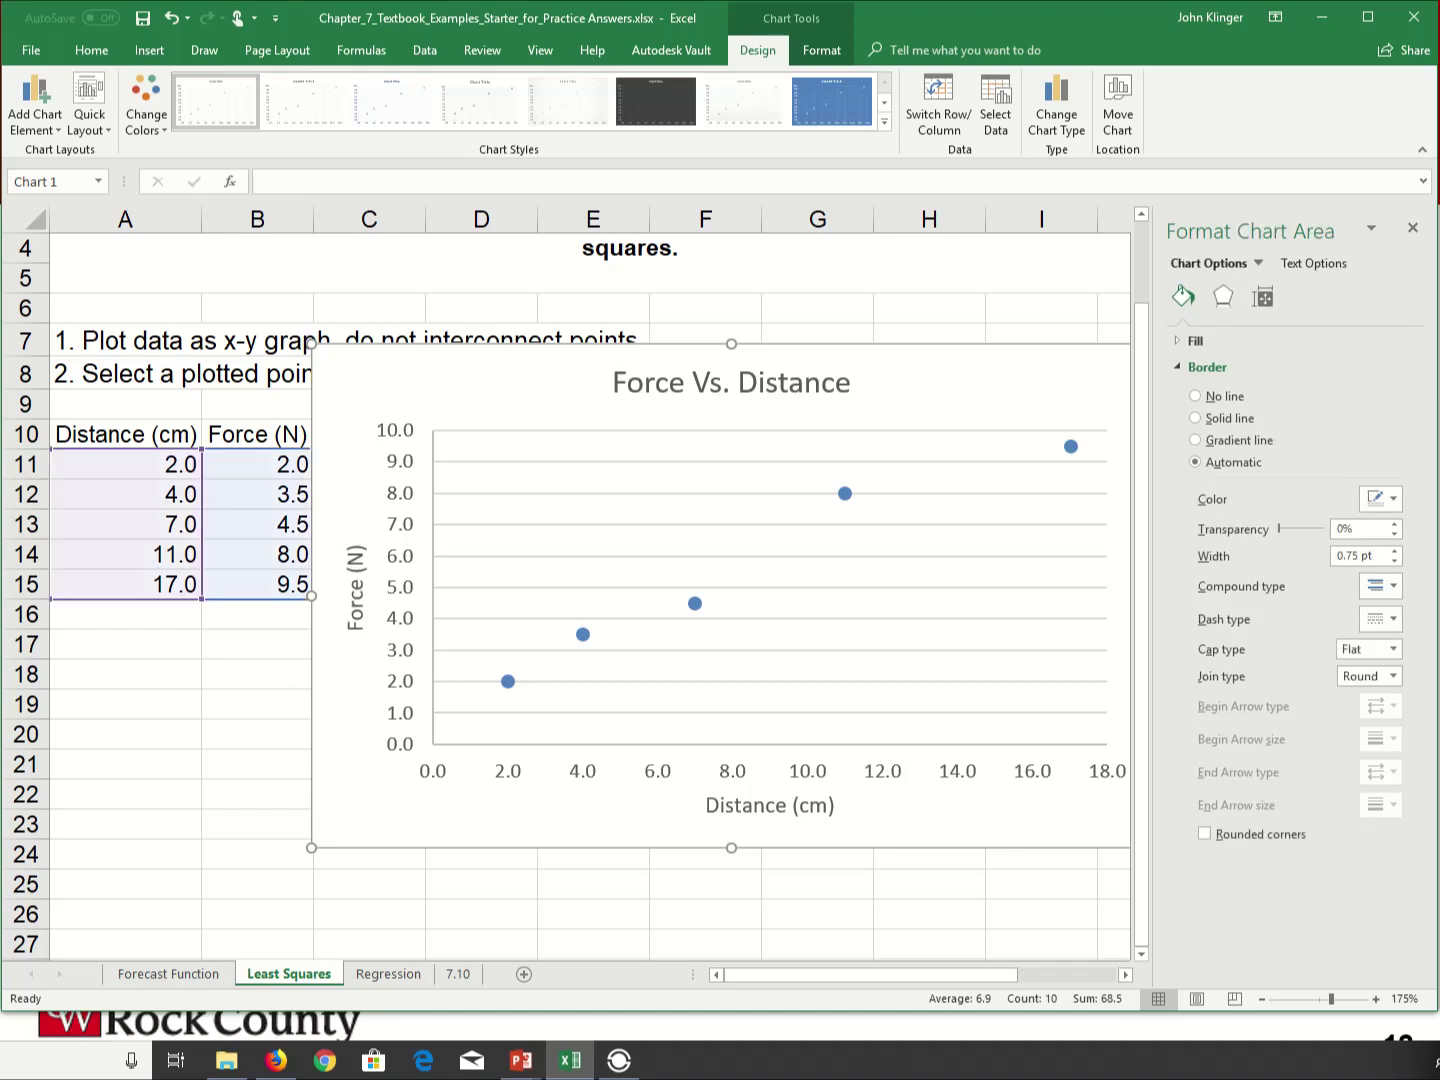
click(1412, 228)
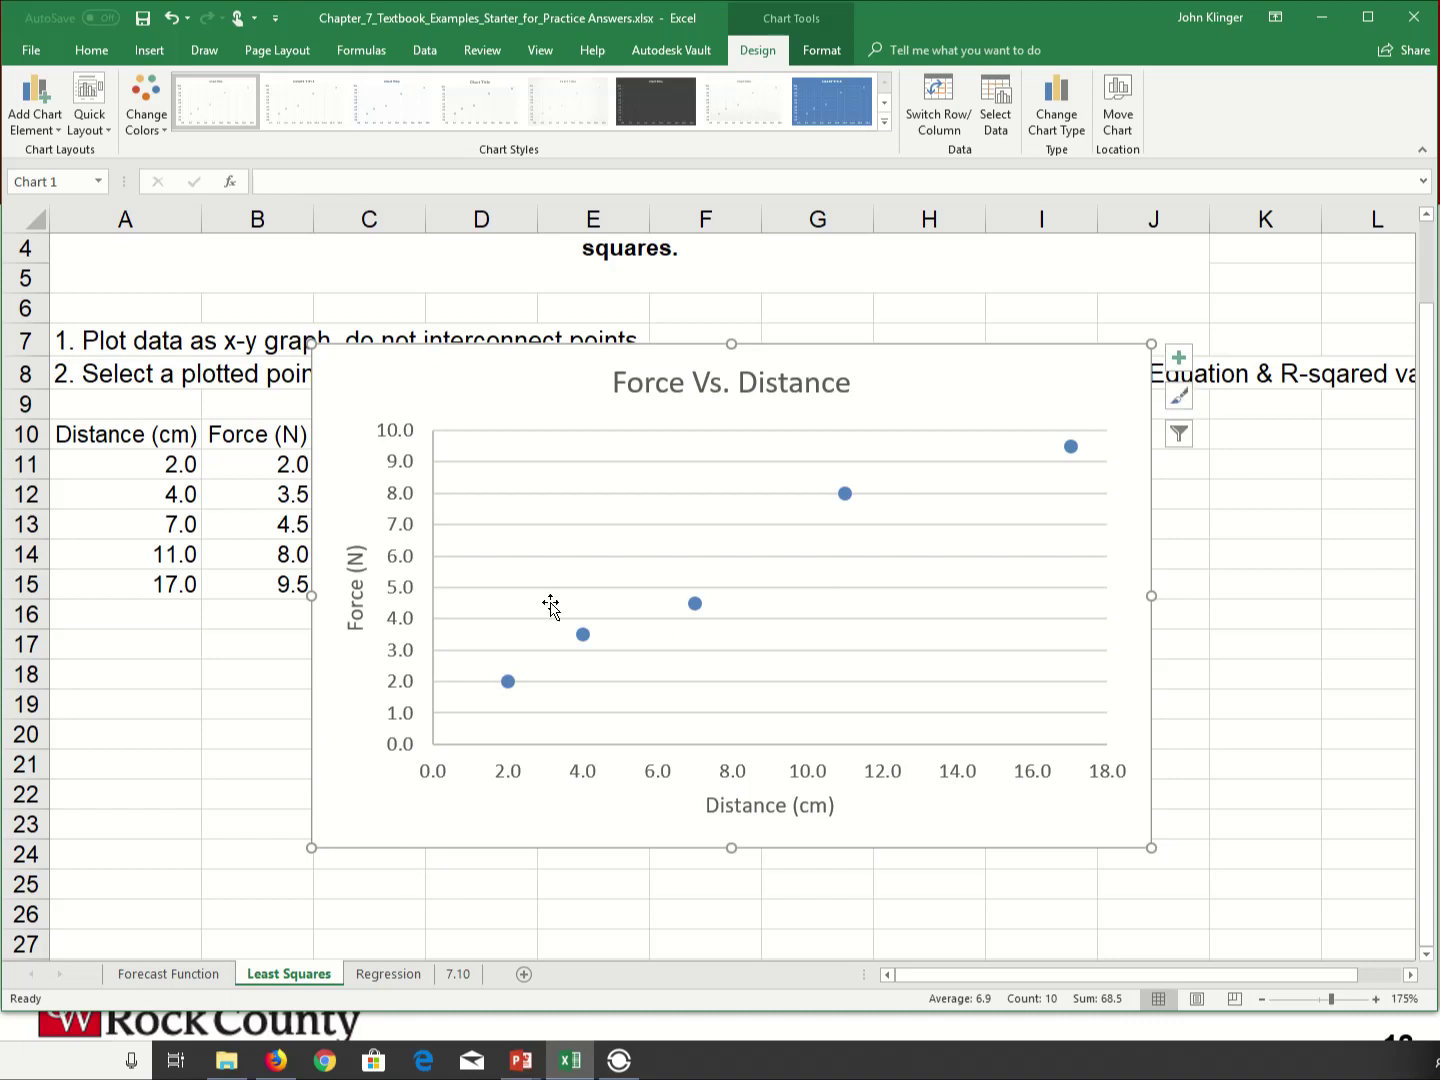
- Add a linear trendline showing its equation and R-squared value, and place that label beside the chart title
click(587, 638)
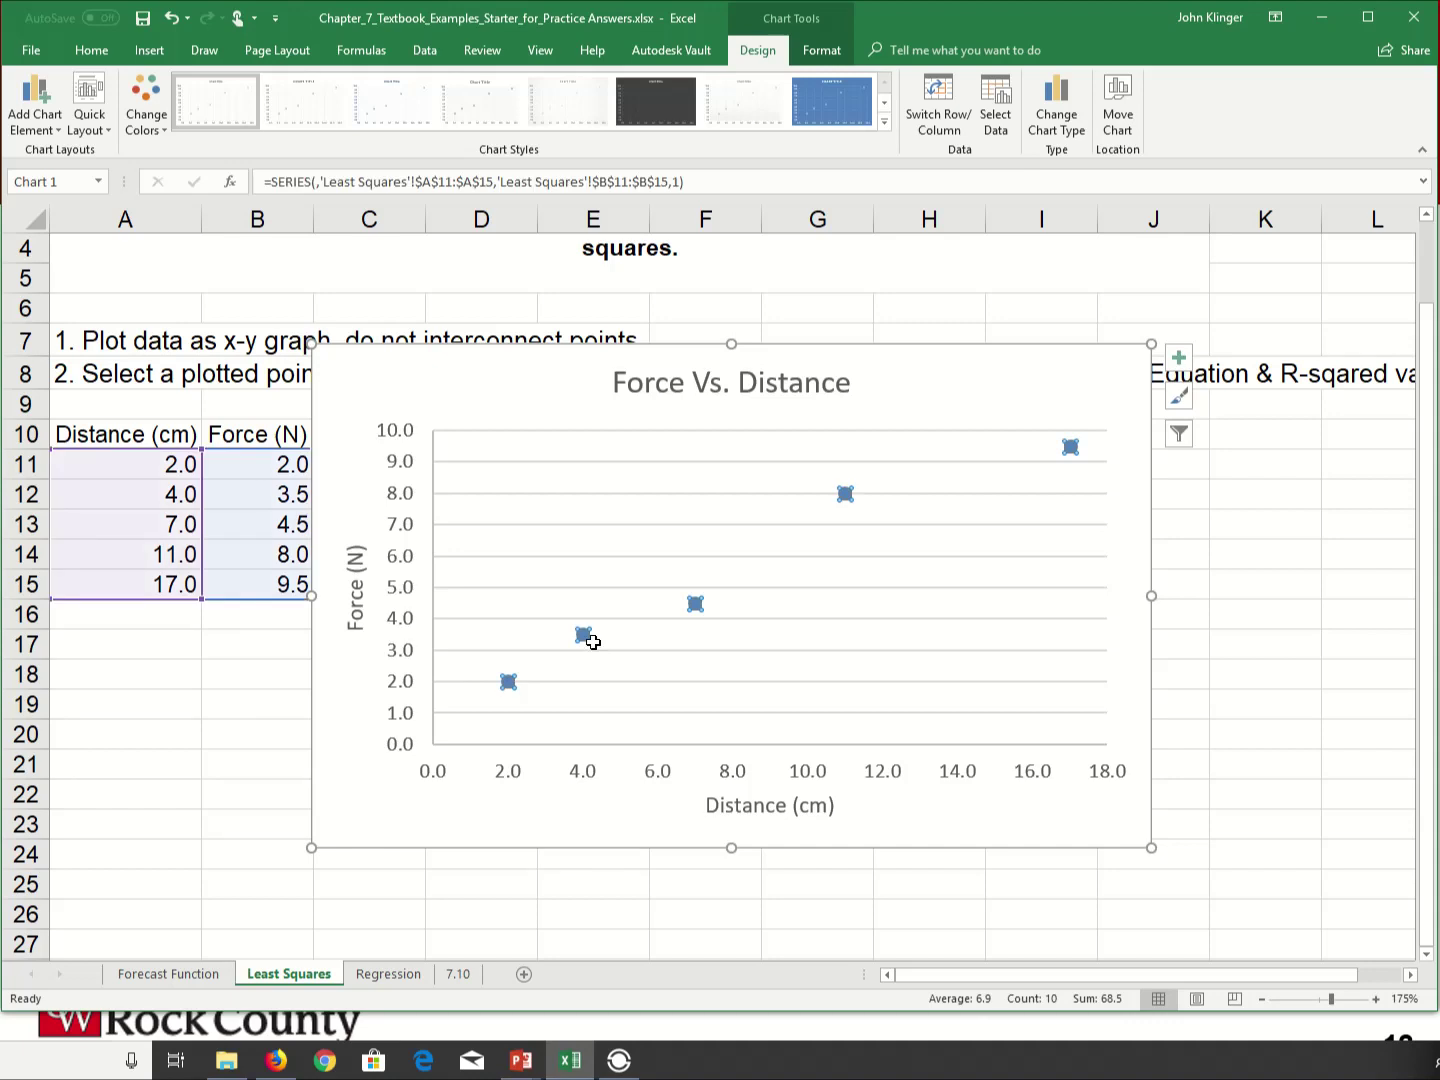
right_click(587, 645)
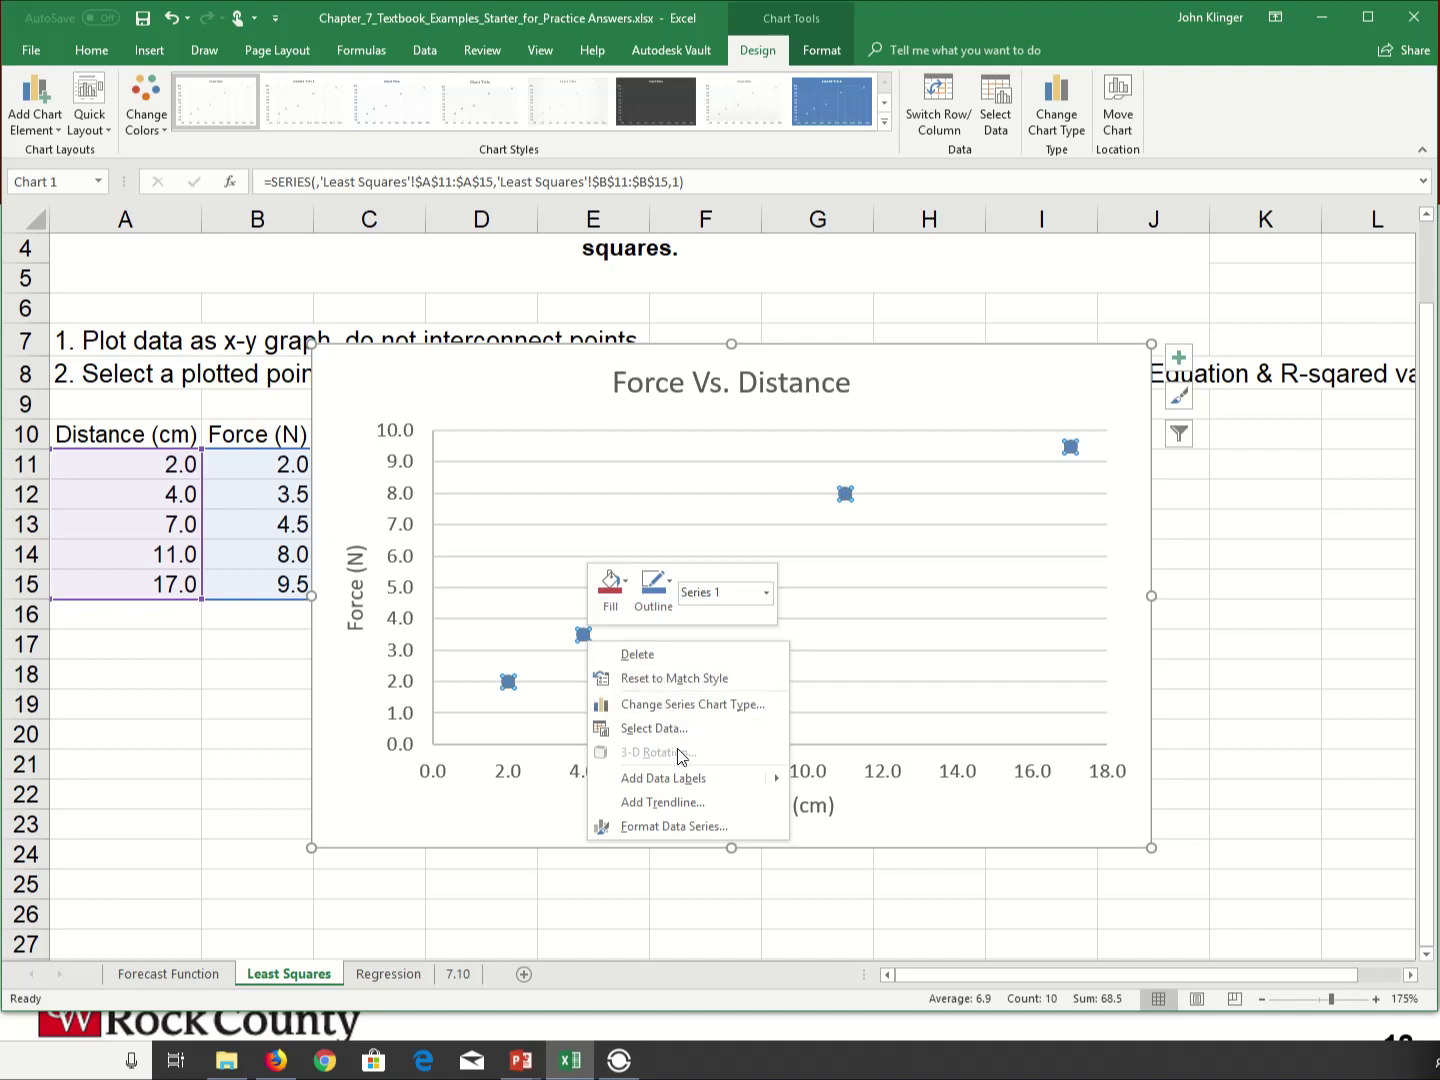
click(668, 806)
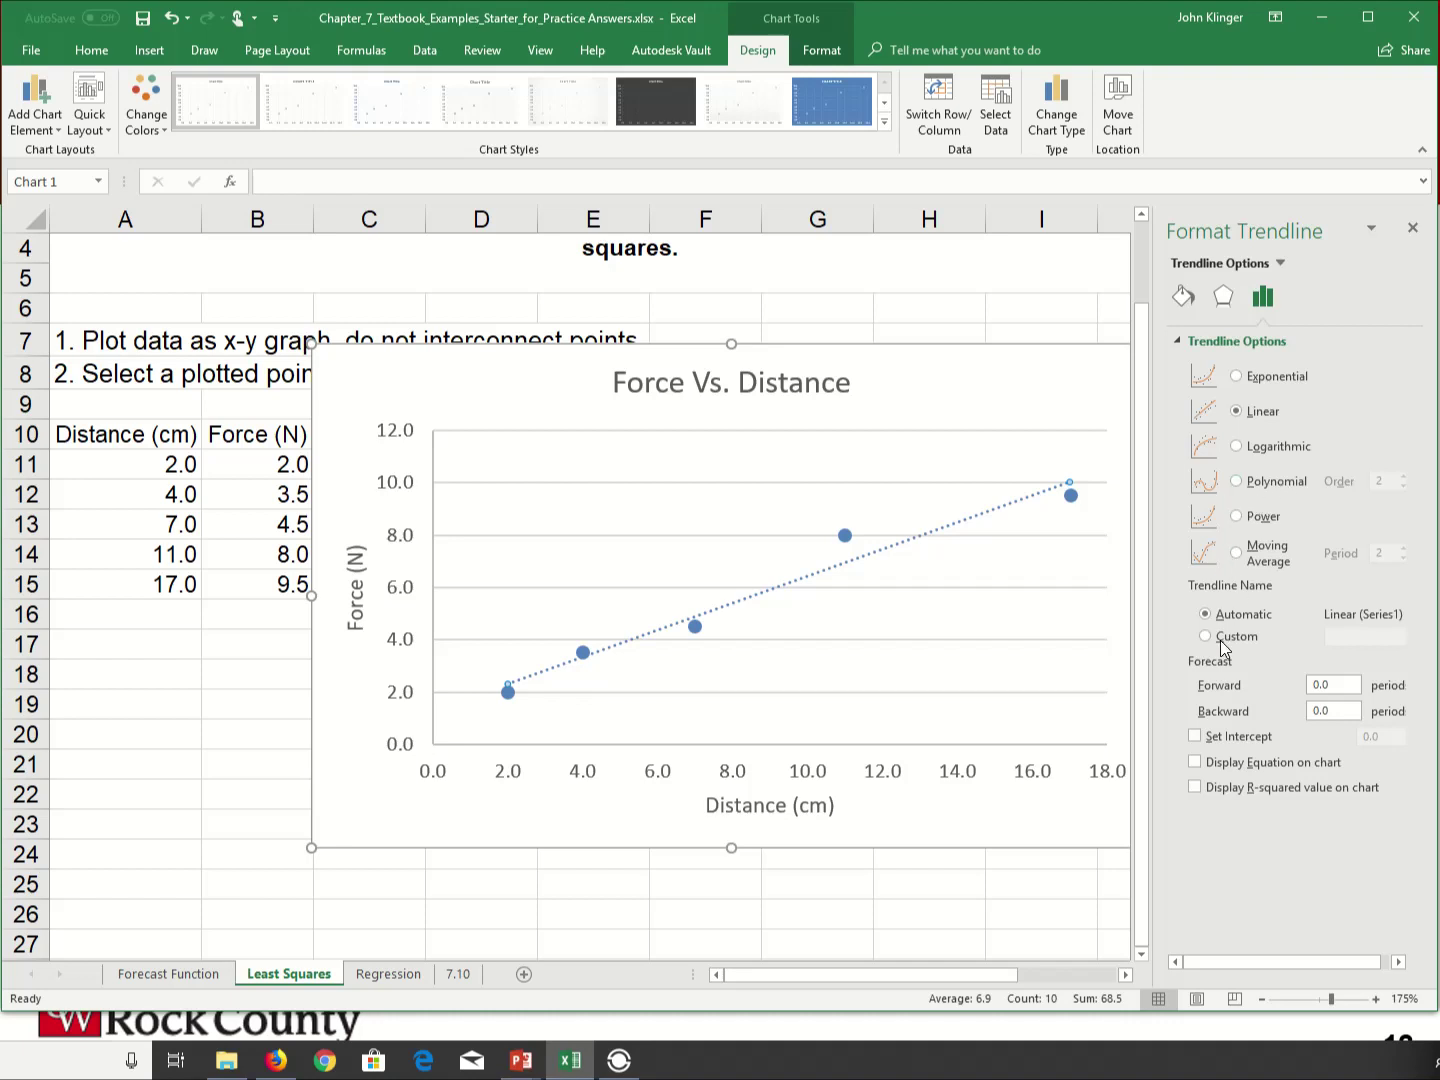
click(1195, 763)
click(1195, 788)
drag(904, 462, 909, 371)
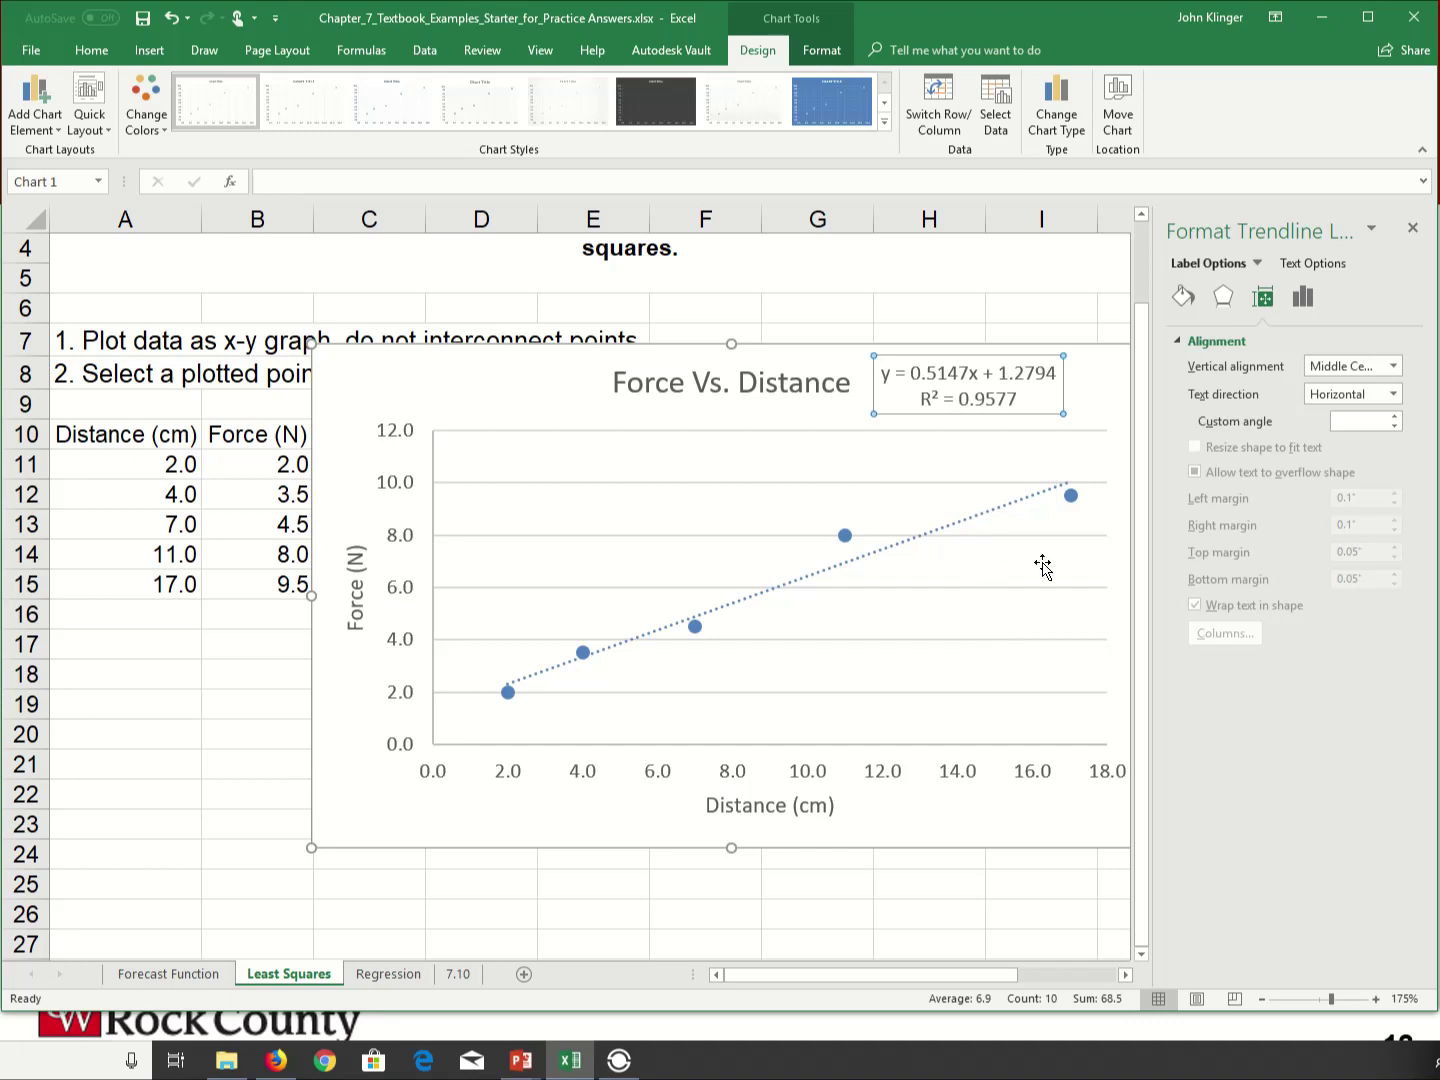
click(1412, 228)
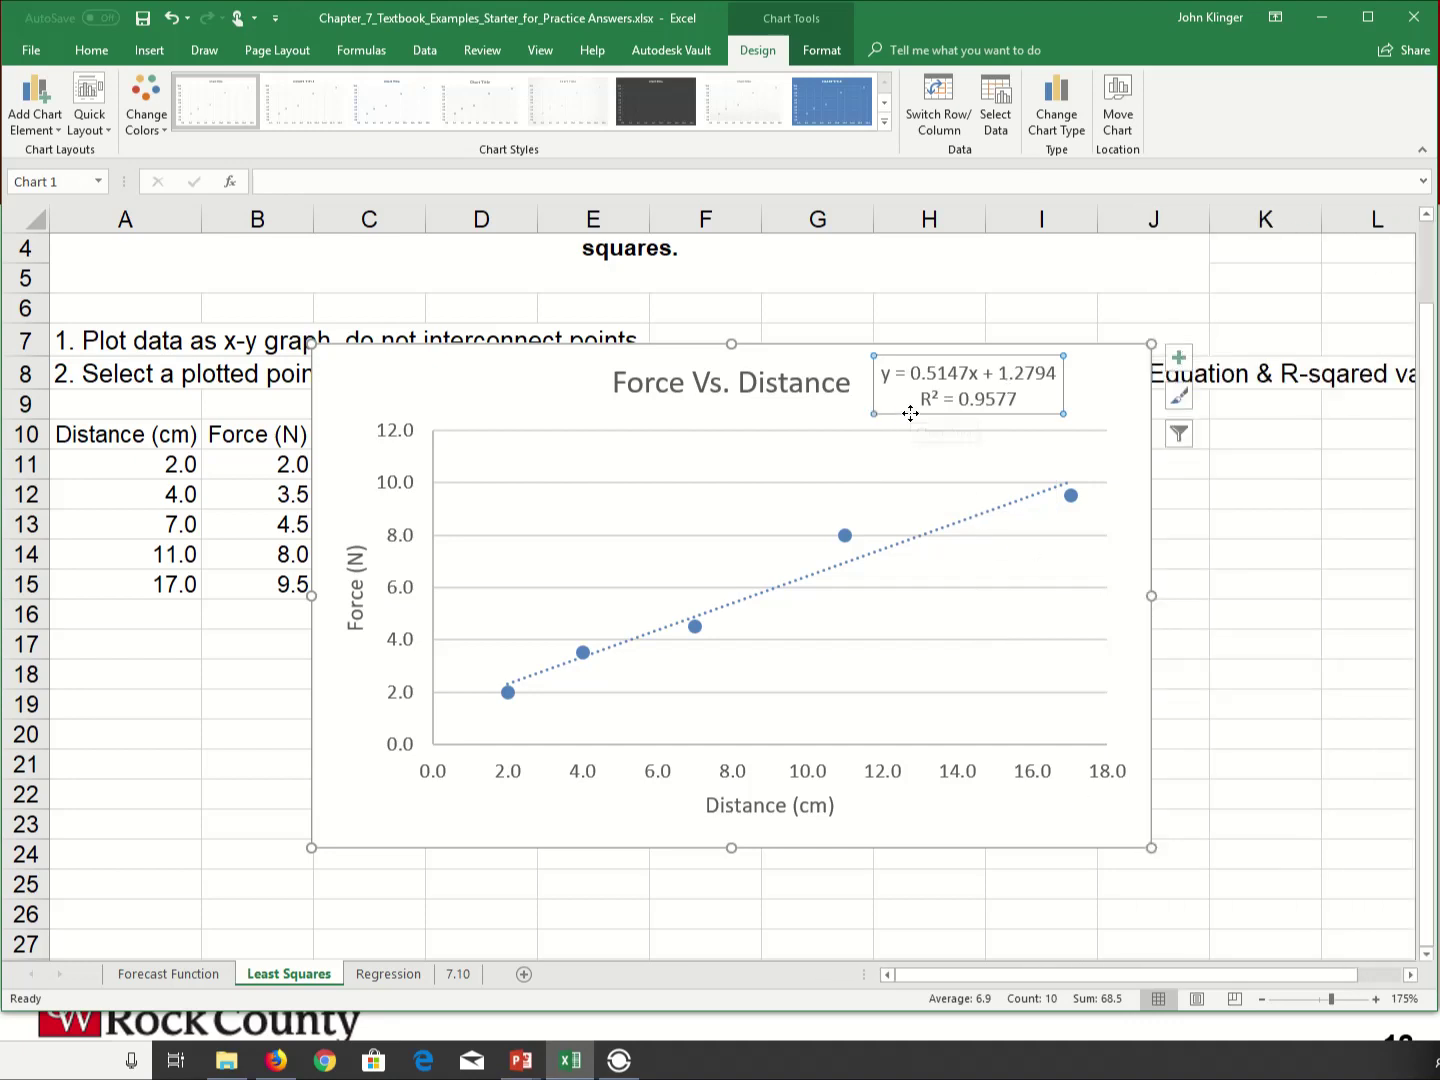
drag(910, 408, 927, 413)
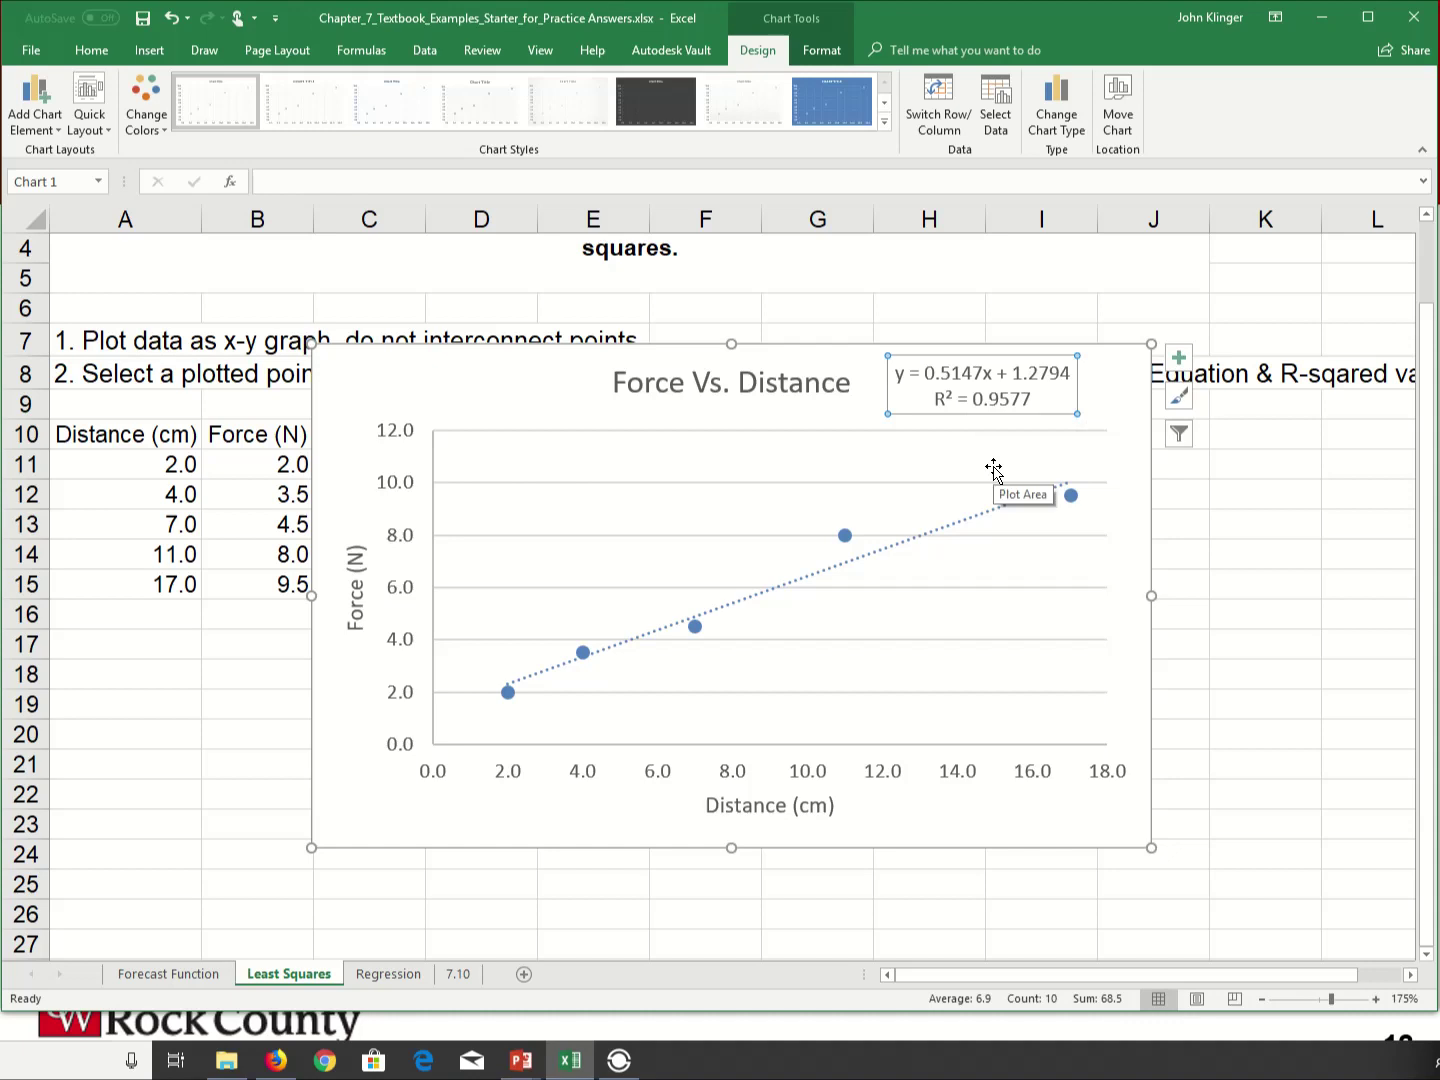
- Try exponential and power fits for the trendline, and switch it to a polynomial of order 4
right_click(971, 524)
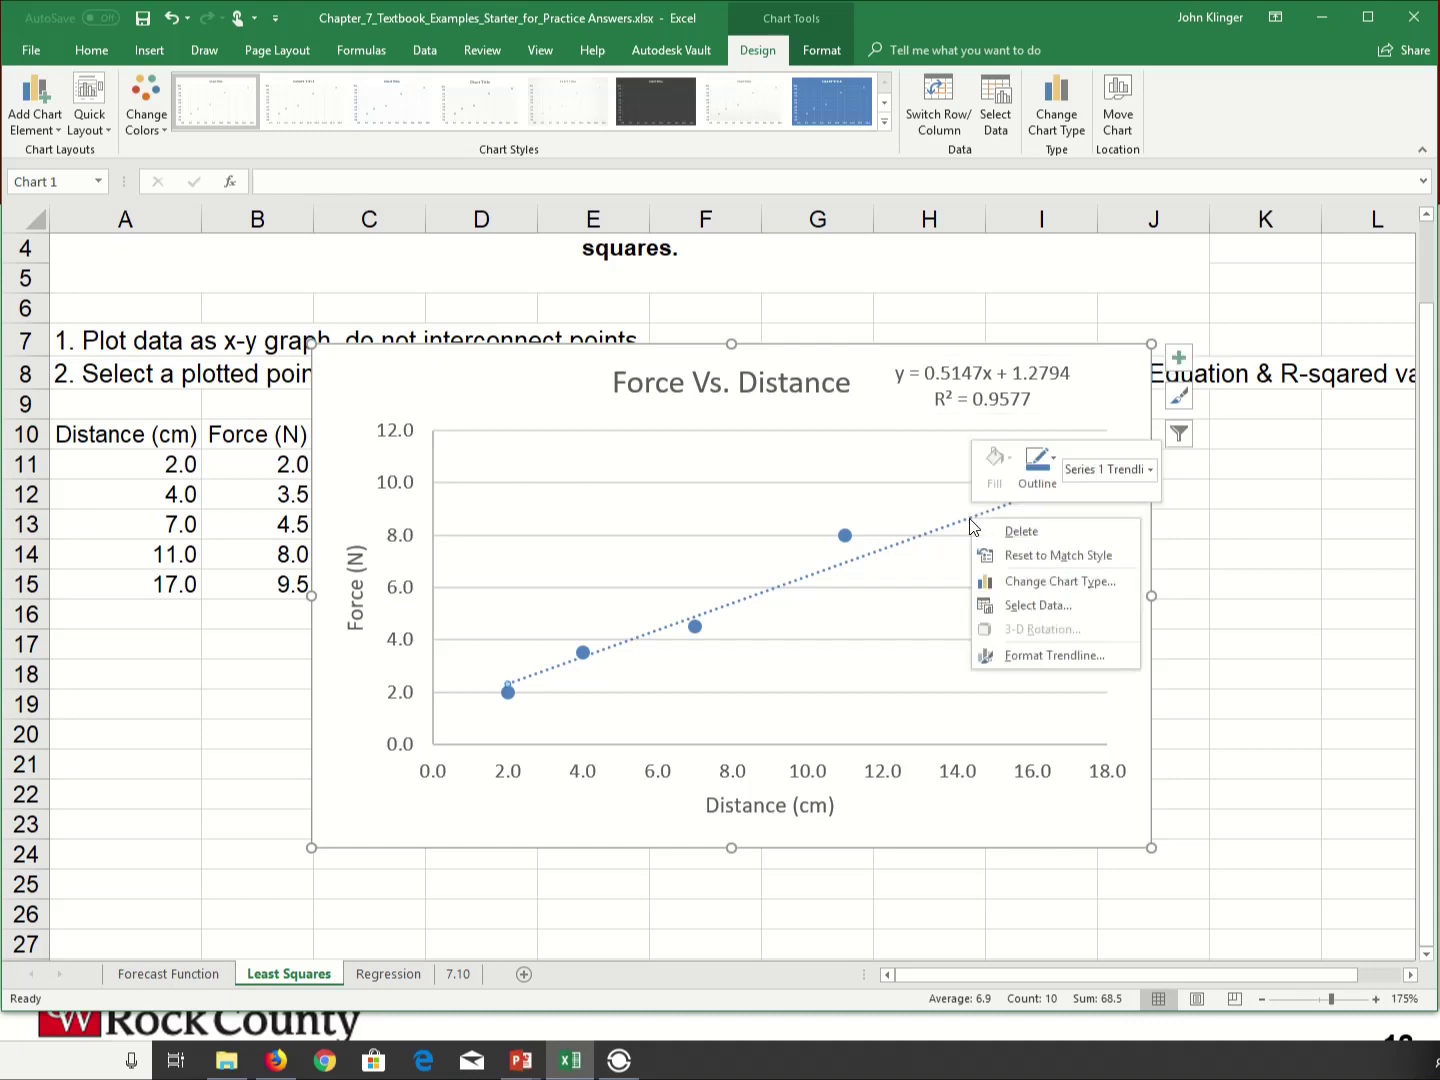
click(1080, 656)
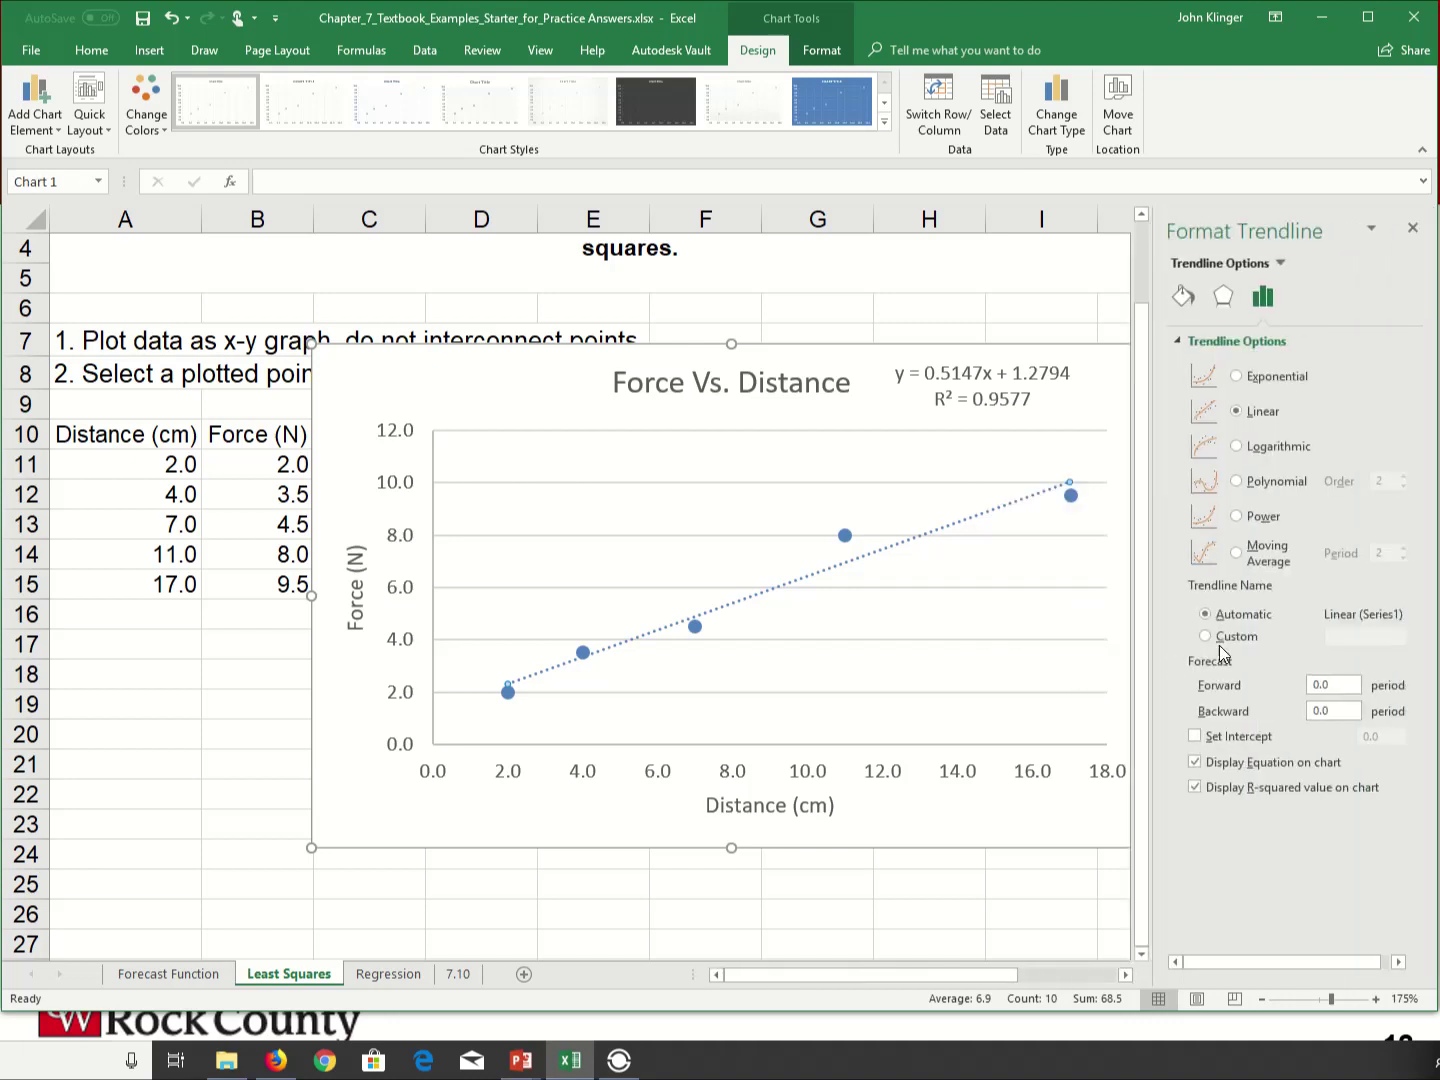
click(1238, 377)
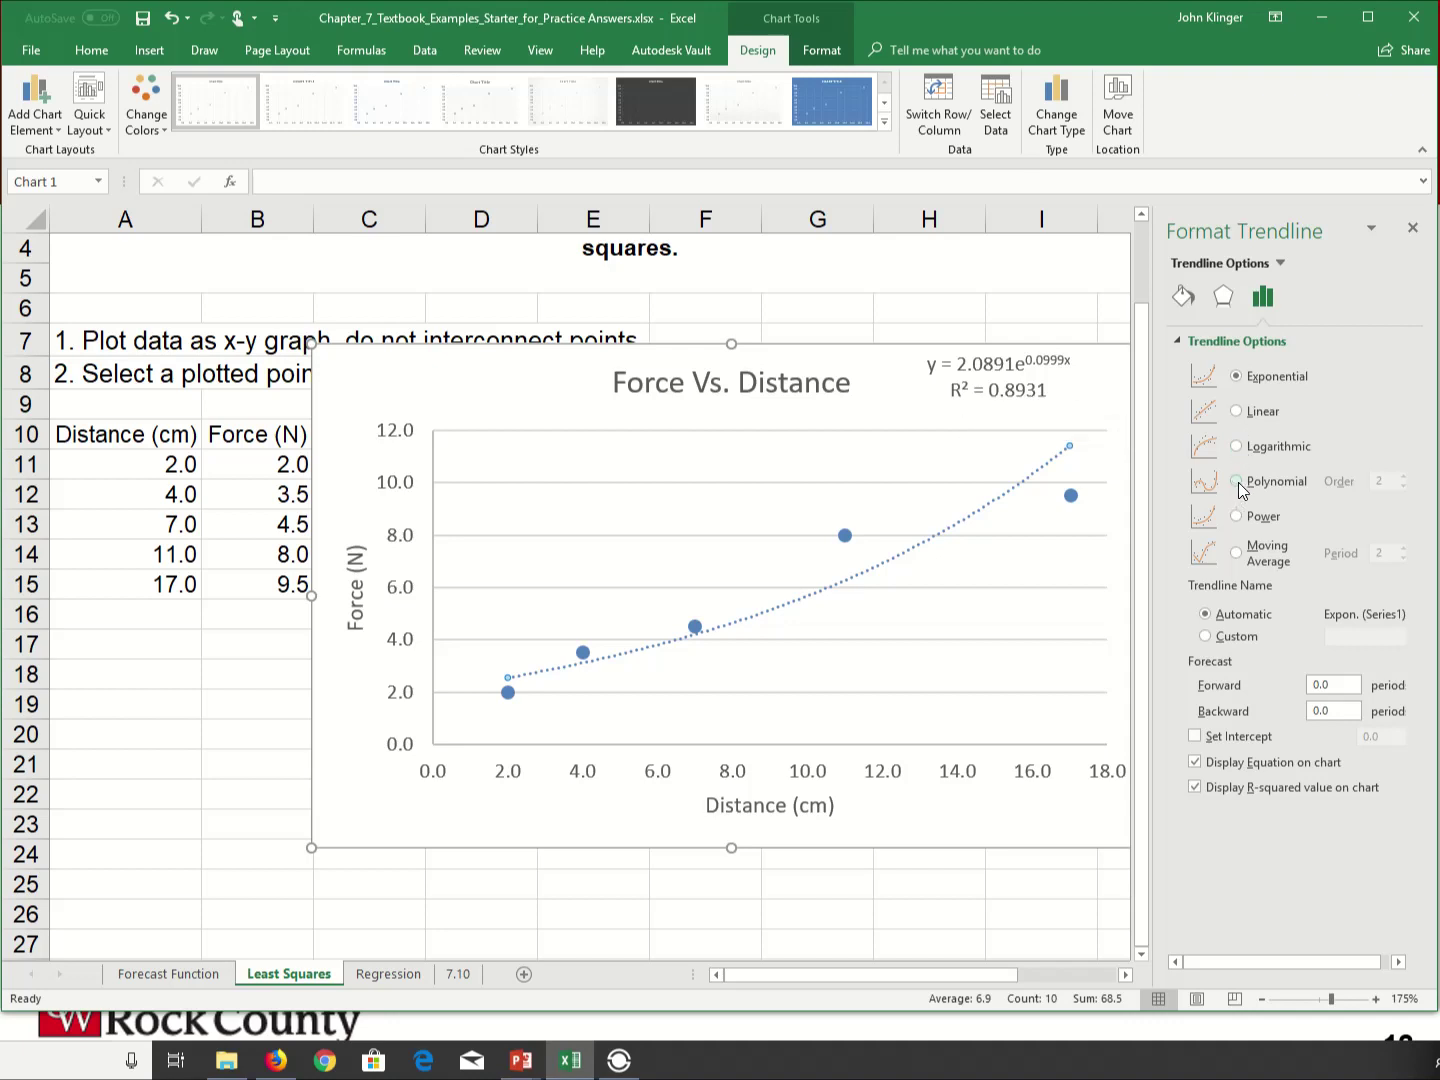
click(1236, 516)
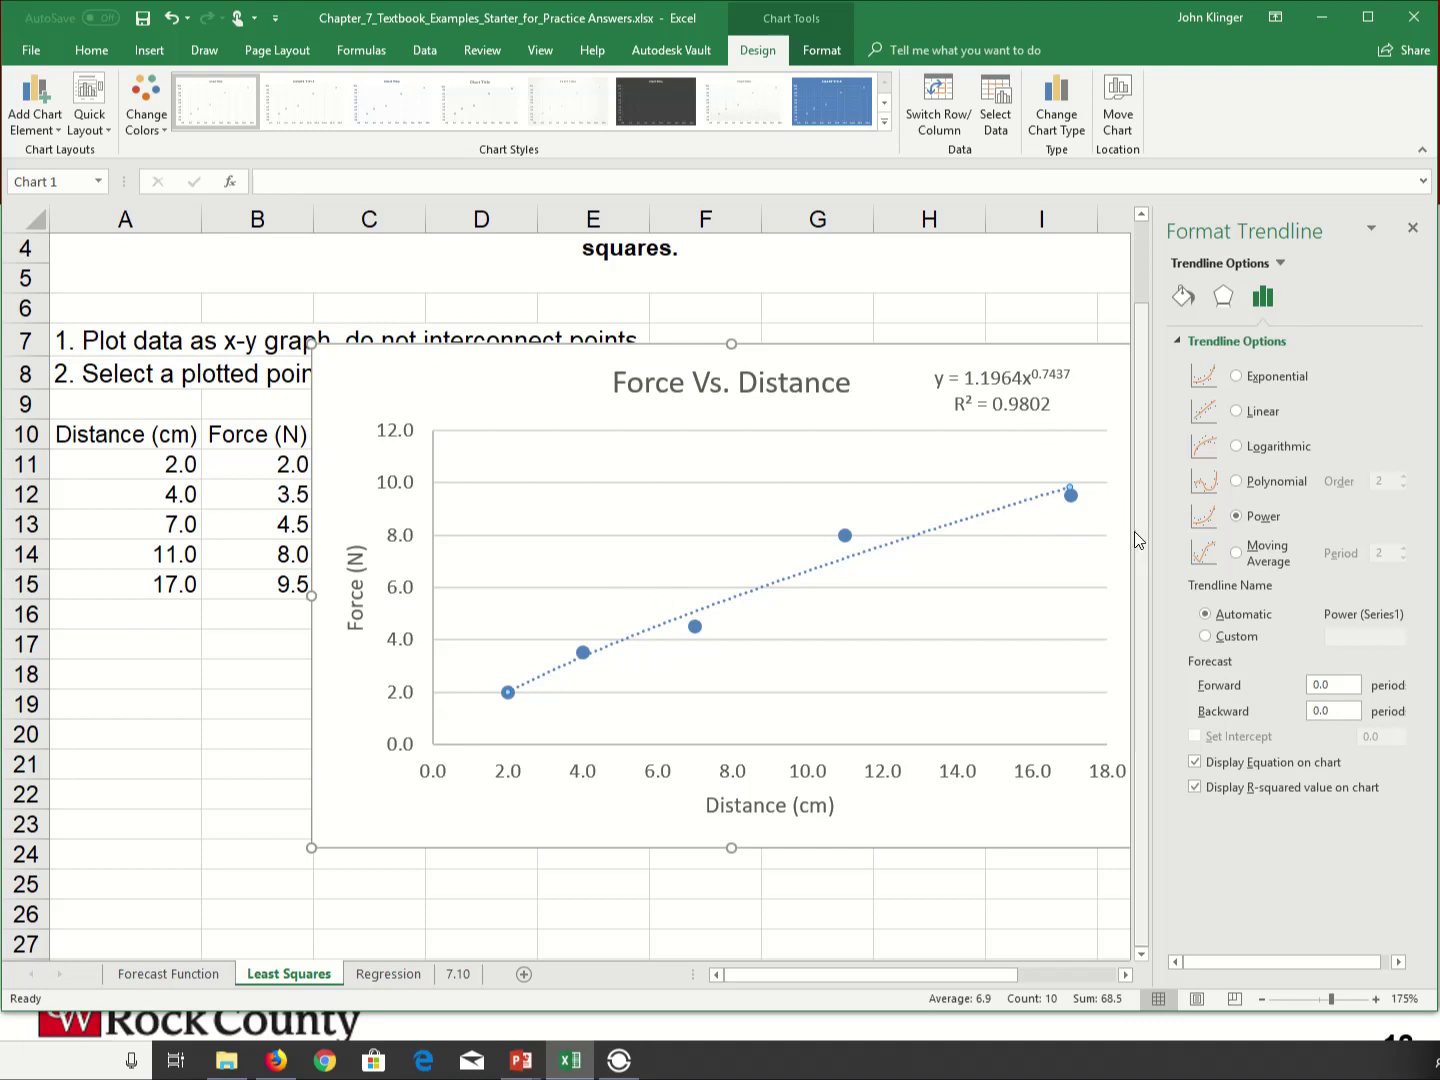
click(1238, 485)
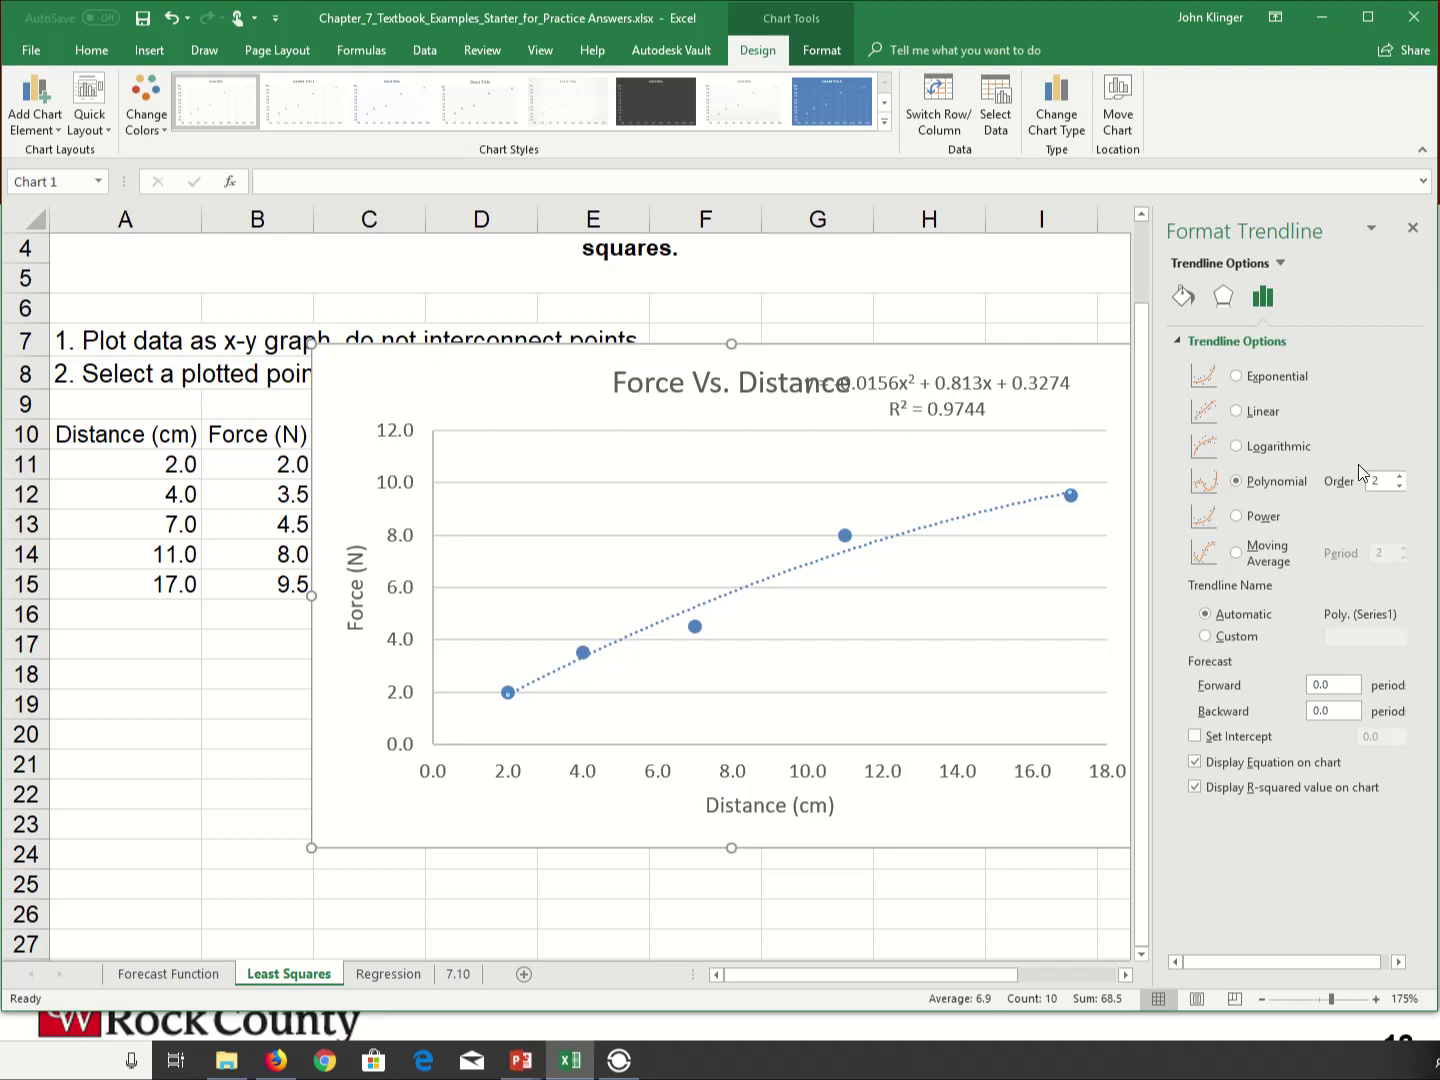
click(1401, 477)
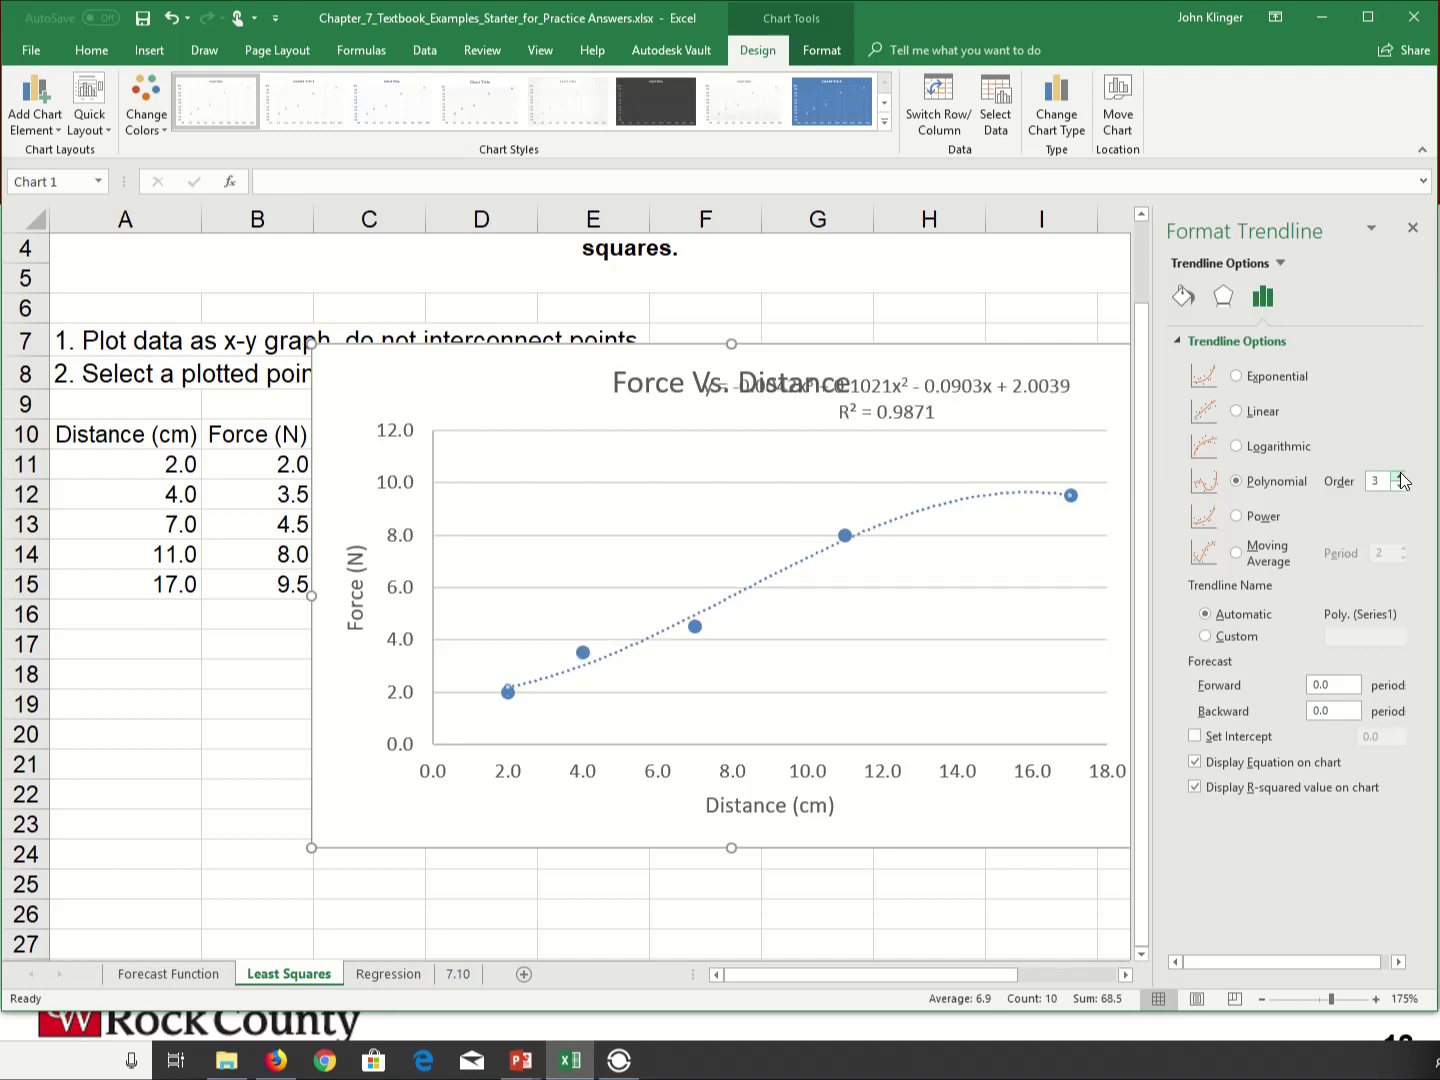
click(1401, 477)
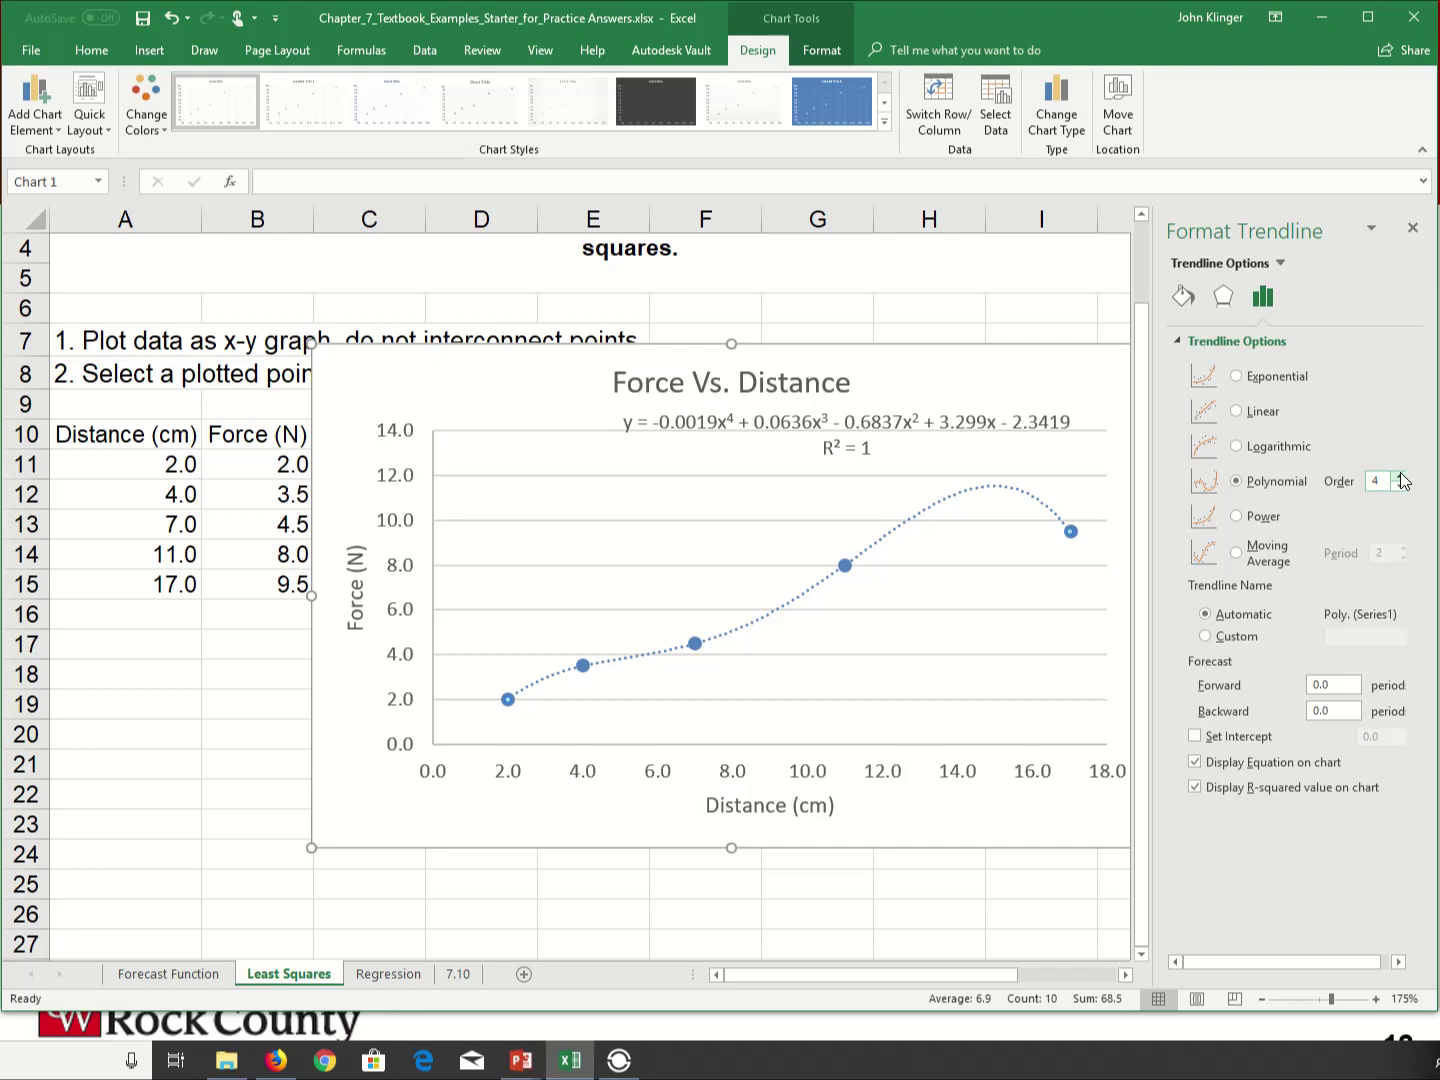
- Try several polynomial orders, including 2, 3 and 4, for the force trendline, and set it back to a linear fit
click(1402, 486)
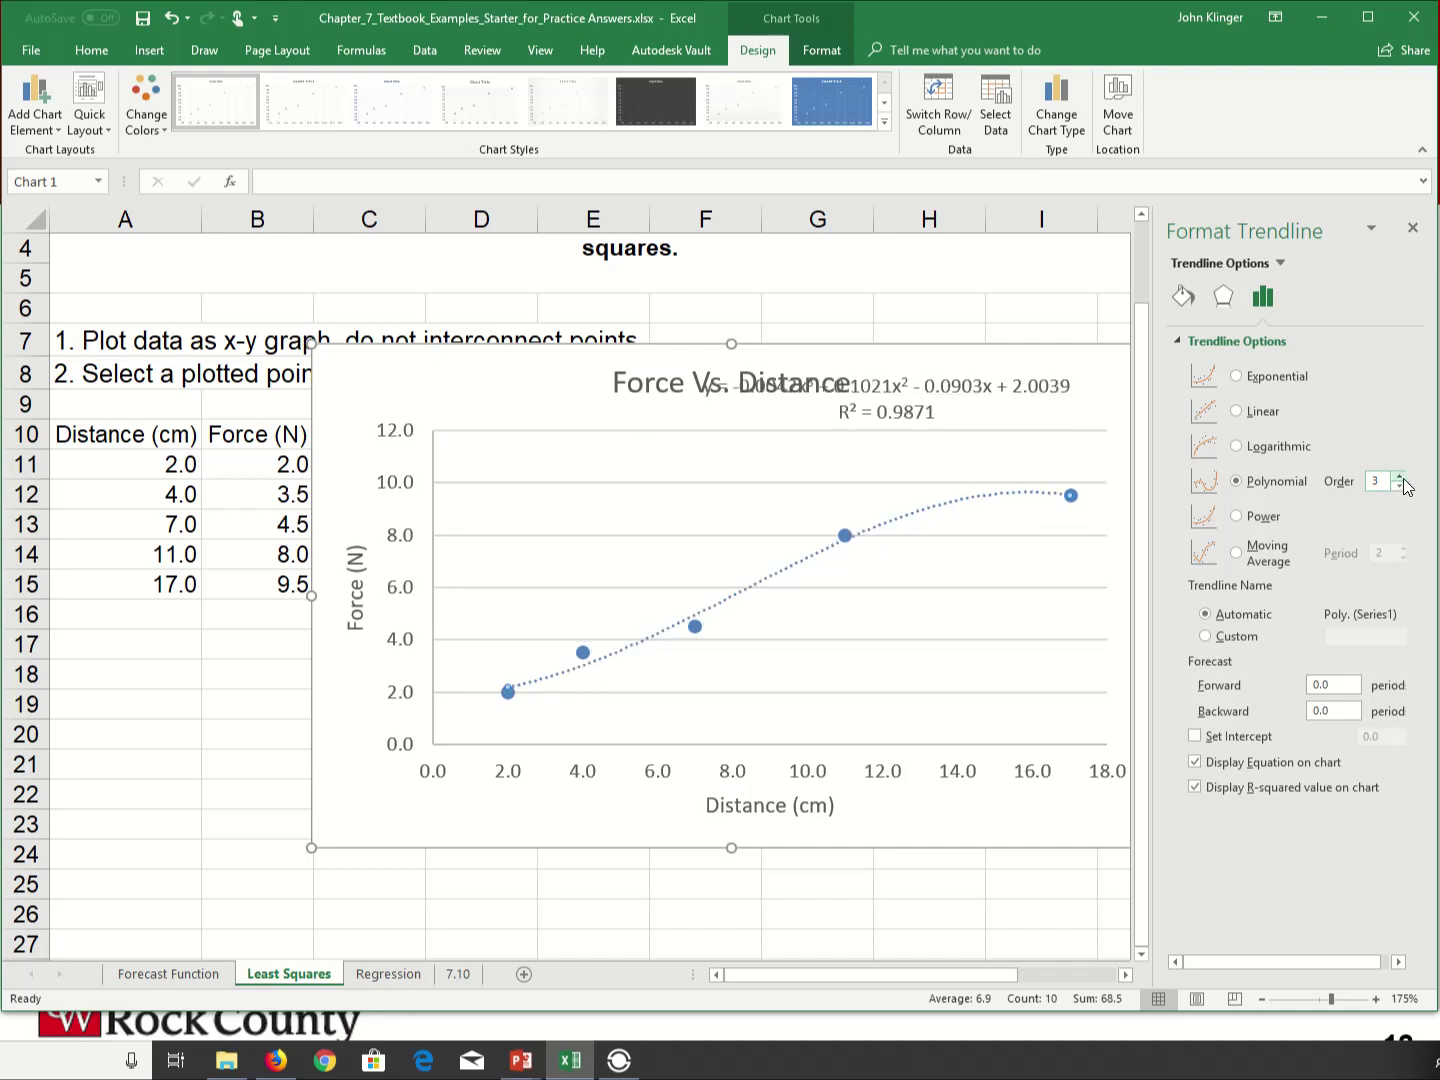
click(1401, 477)
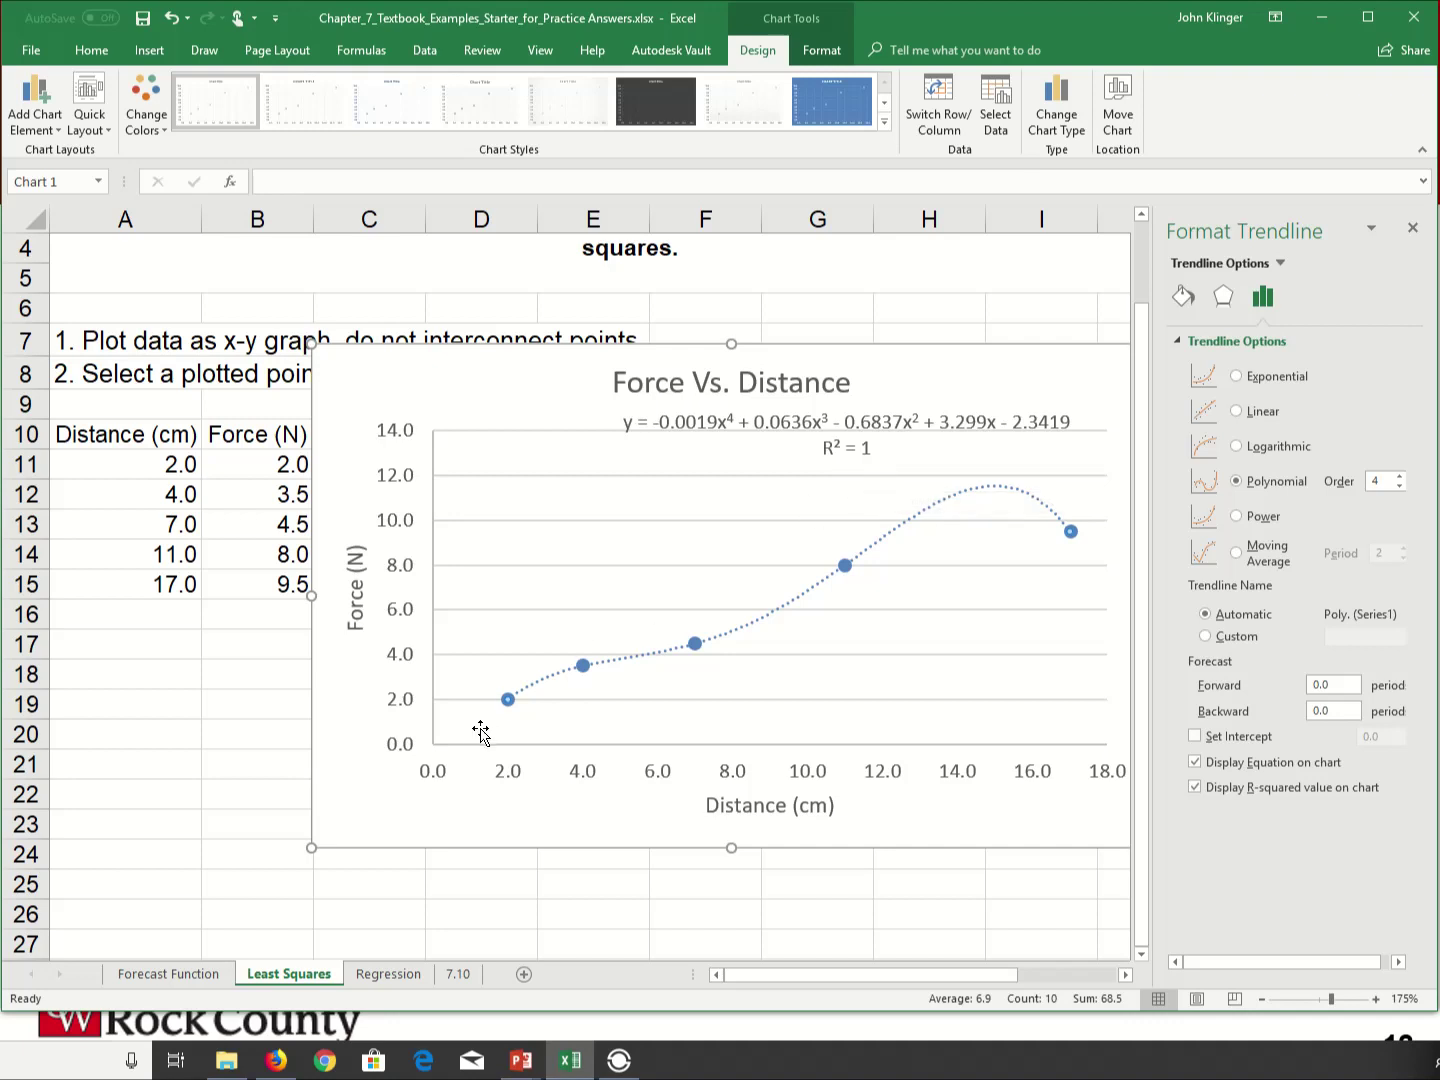
click(1400, 478)
click(1399, 478)
click(1400, 486)
click(1397, 478)
click(1398, 479)
click(1399, 487)
click(1399, 487)
click(1399, 487)
click(1400, 487)
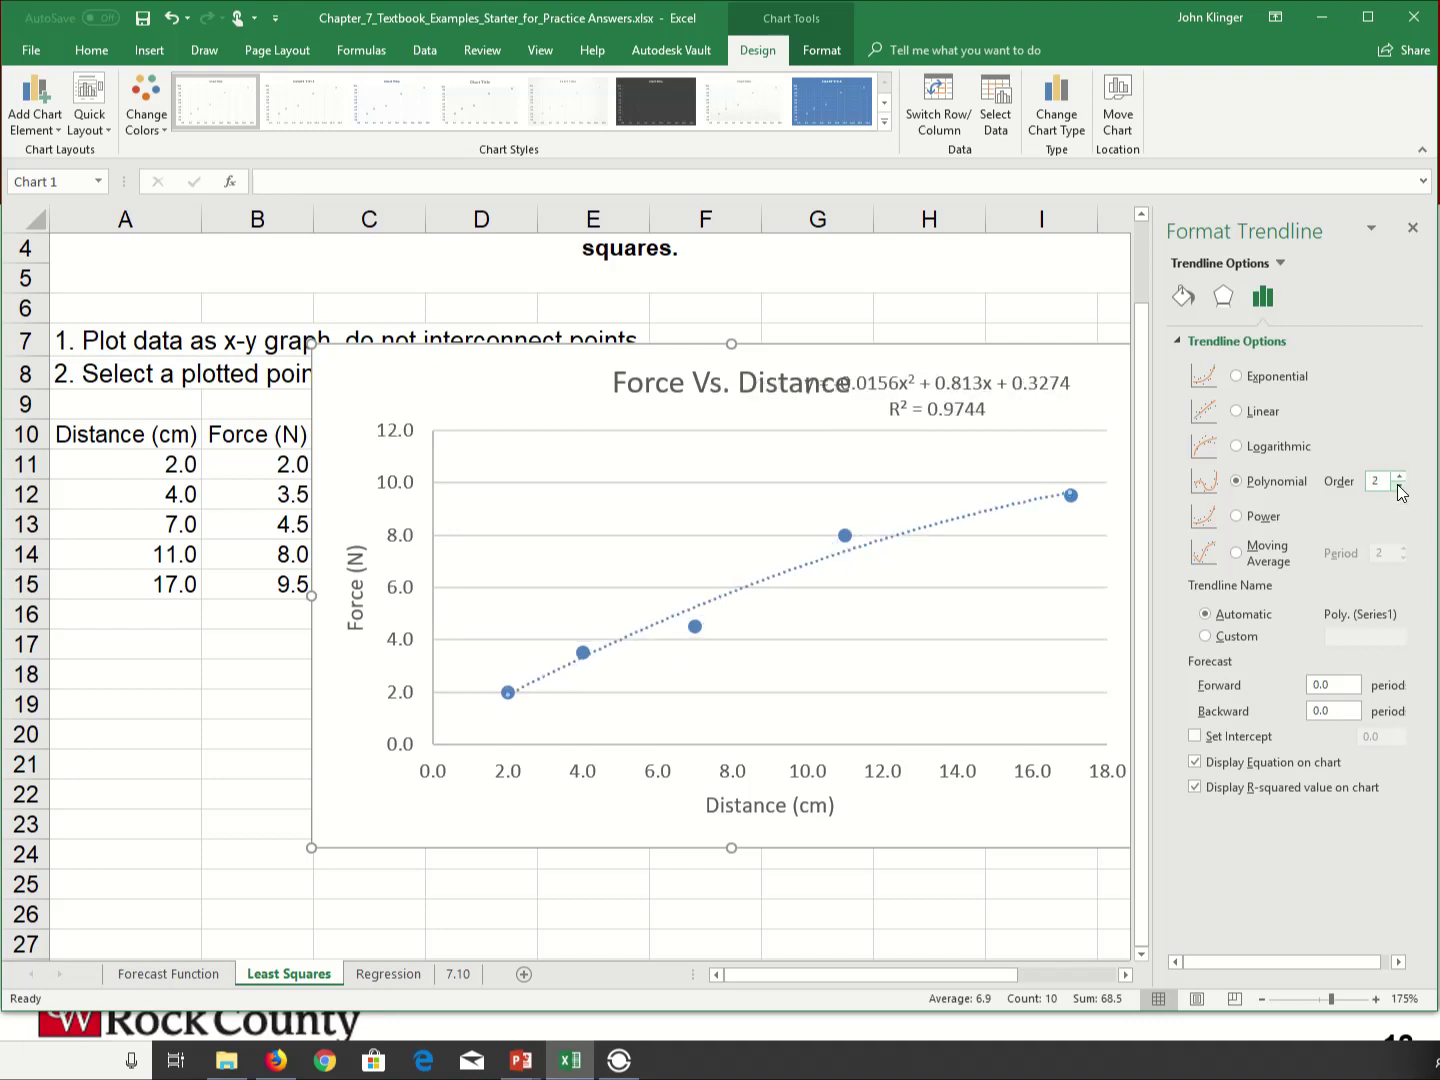
click(1400, 477)
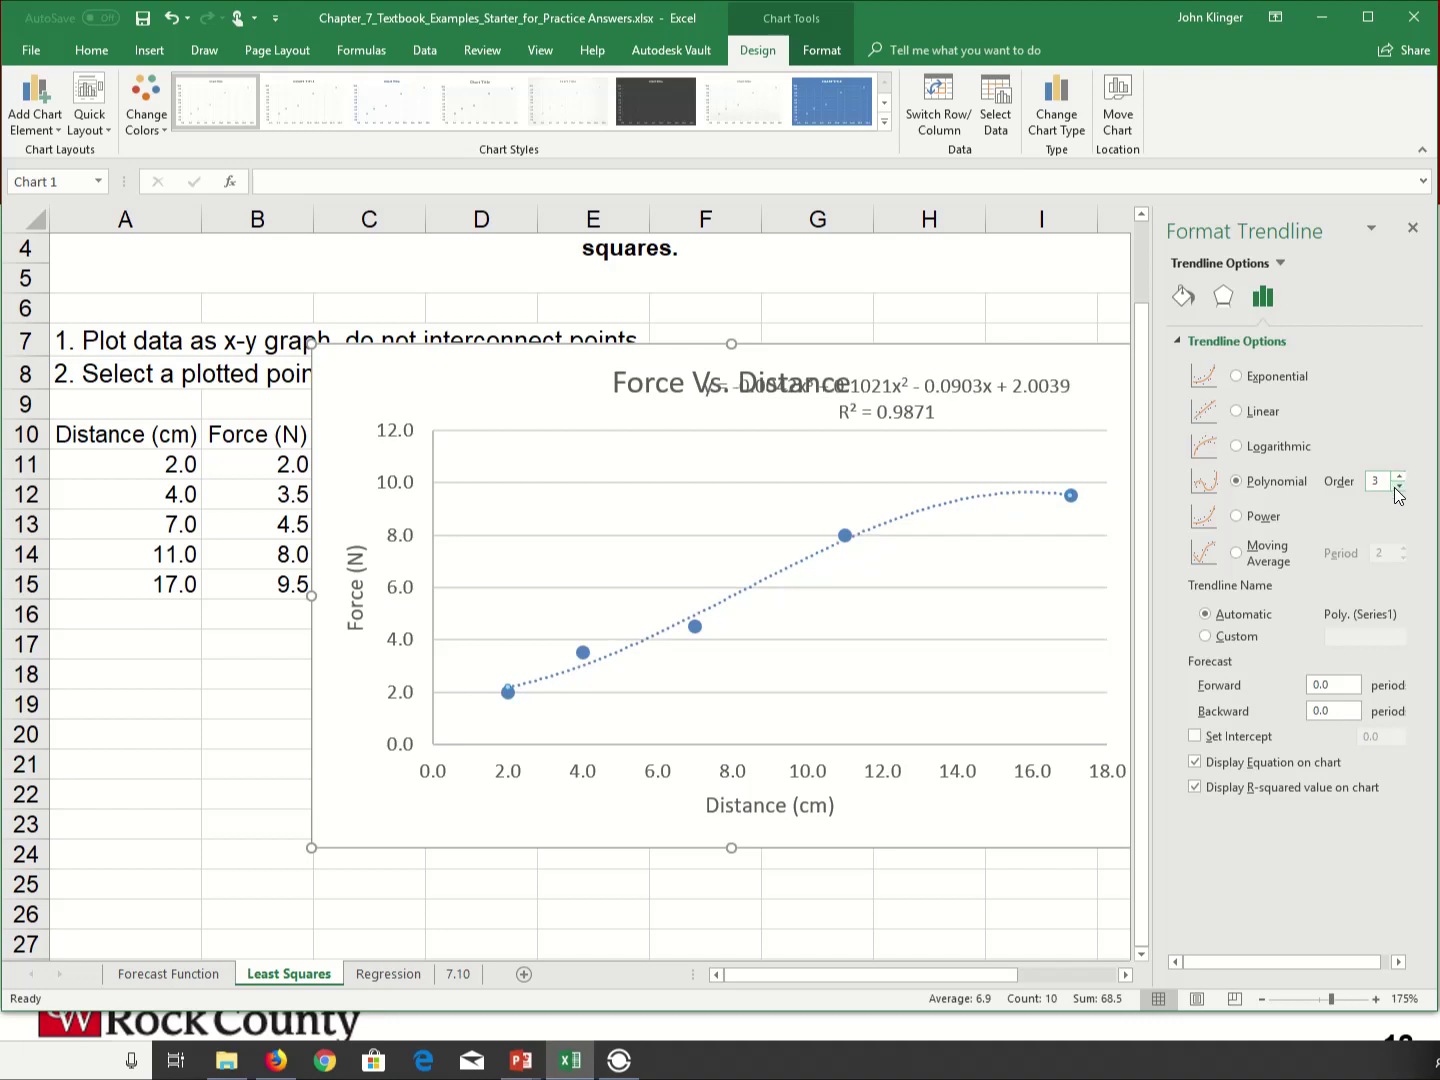
click(1399, 477)
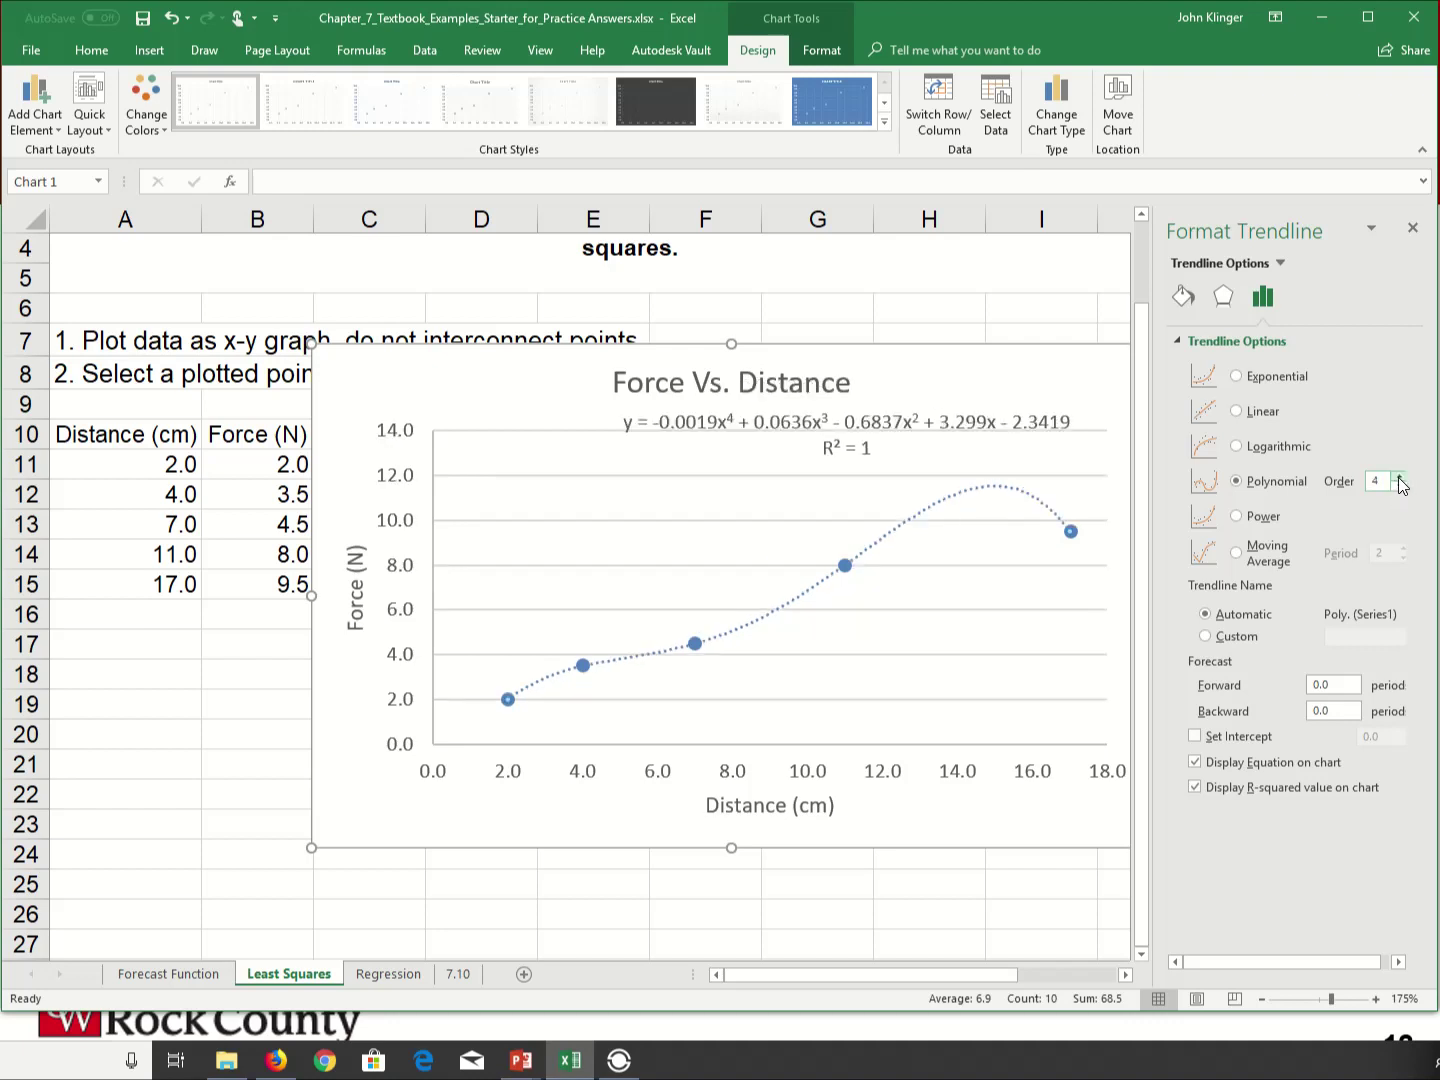
click(1399, 488)
click(1399, 488)
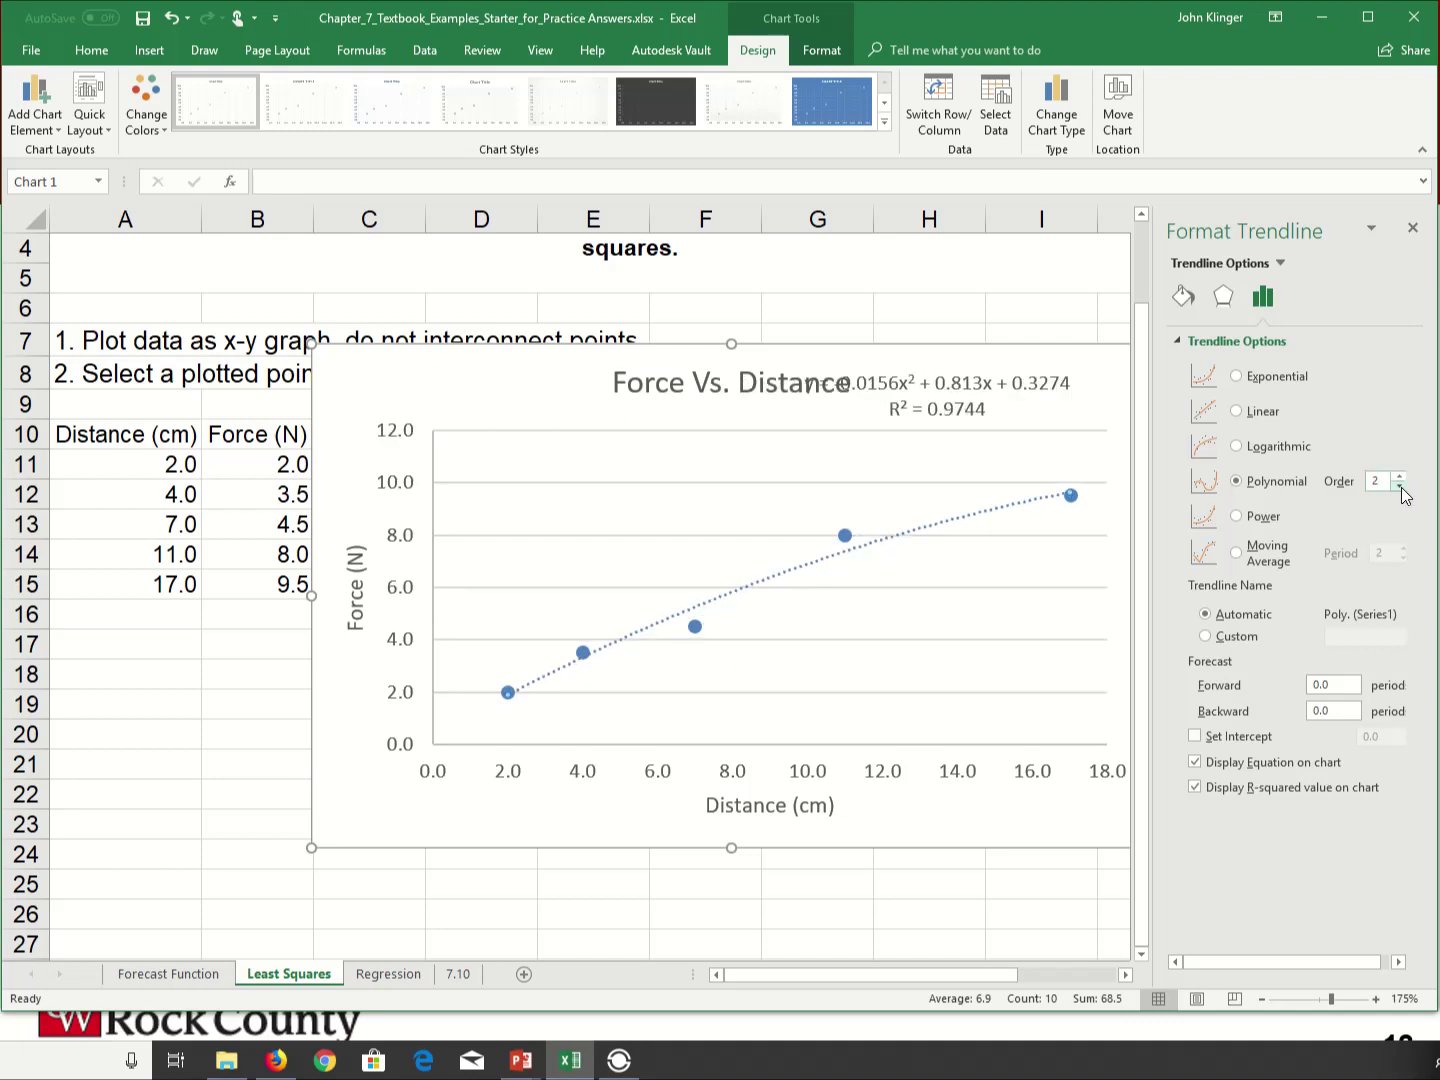
click(1250, 420)
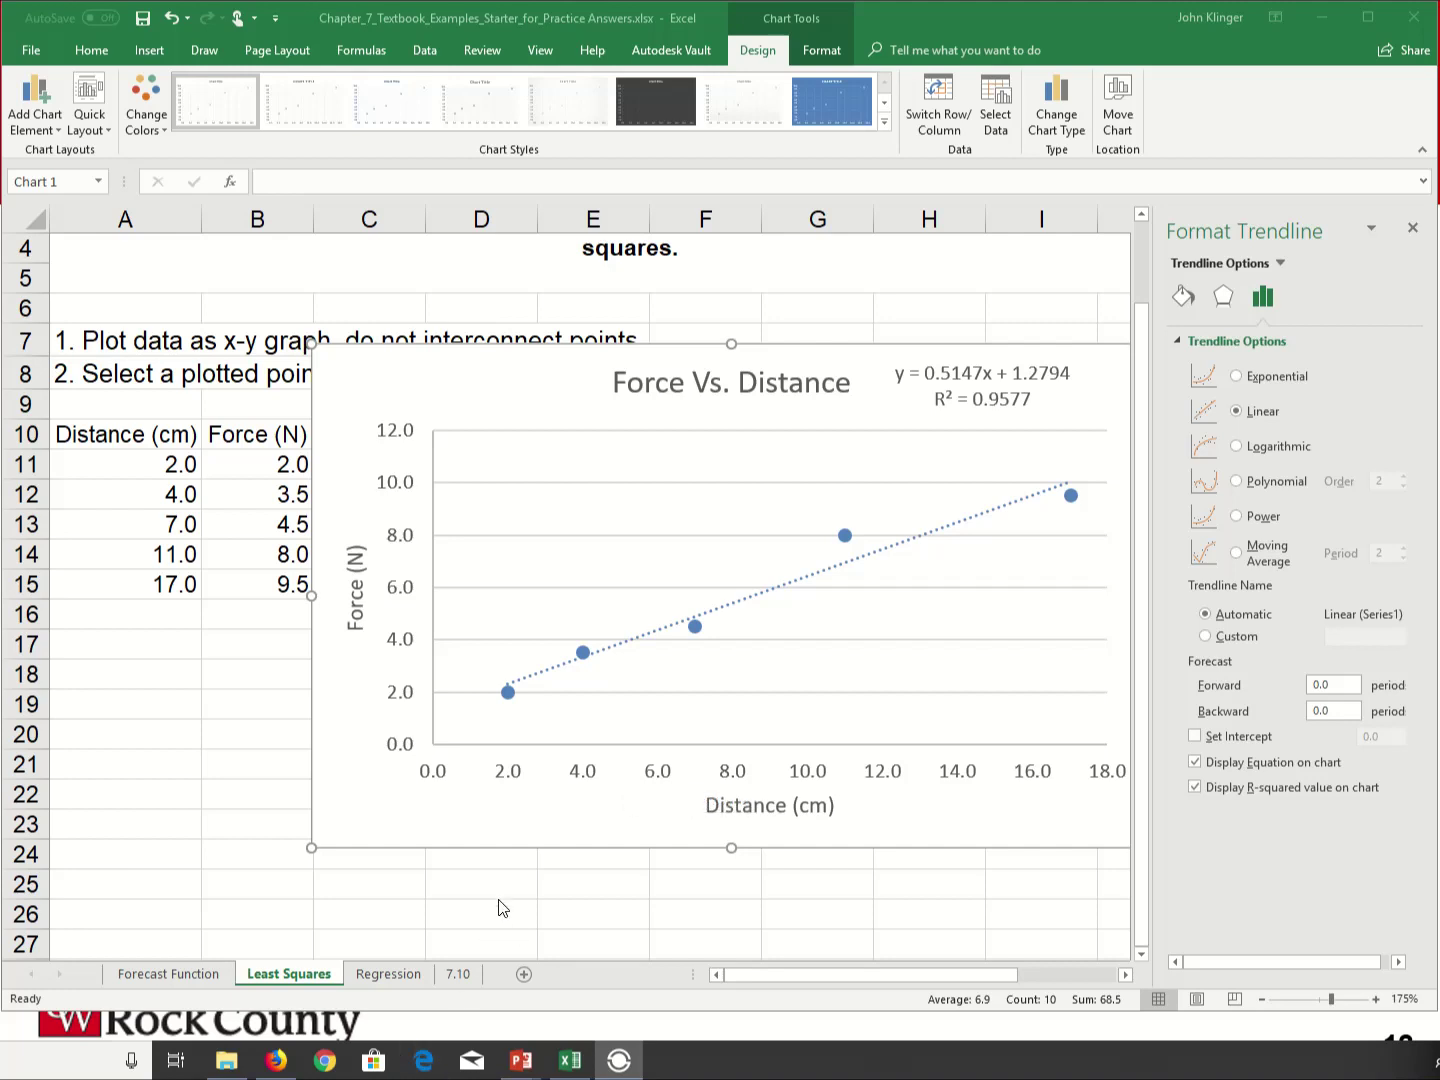
- On the 7.10 sheet, insert a markers-only scatter chart of the weight and mileage data in A3:B24
click(458, 973)
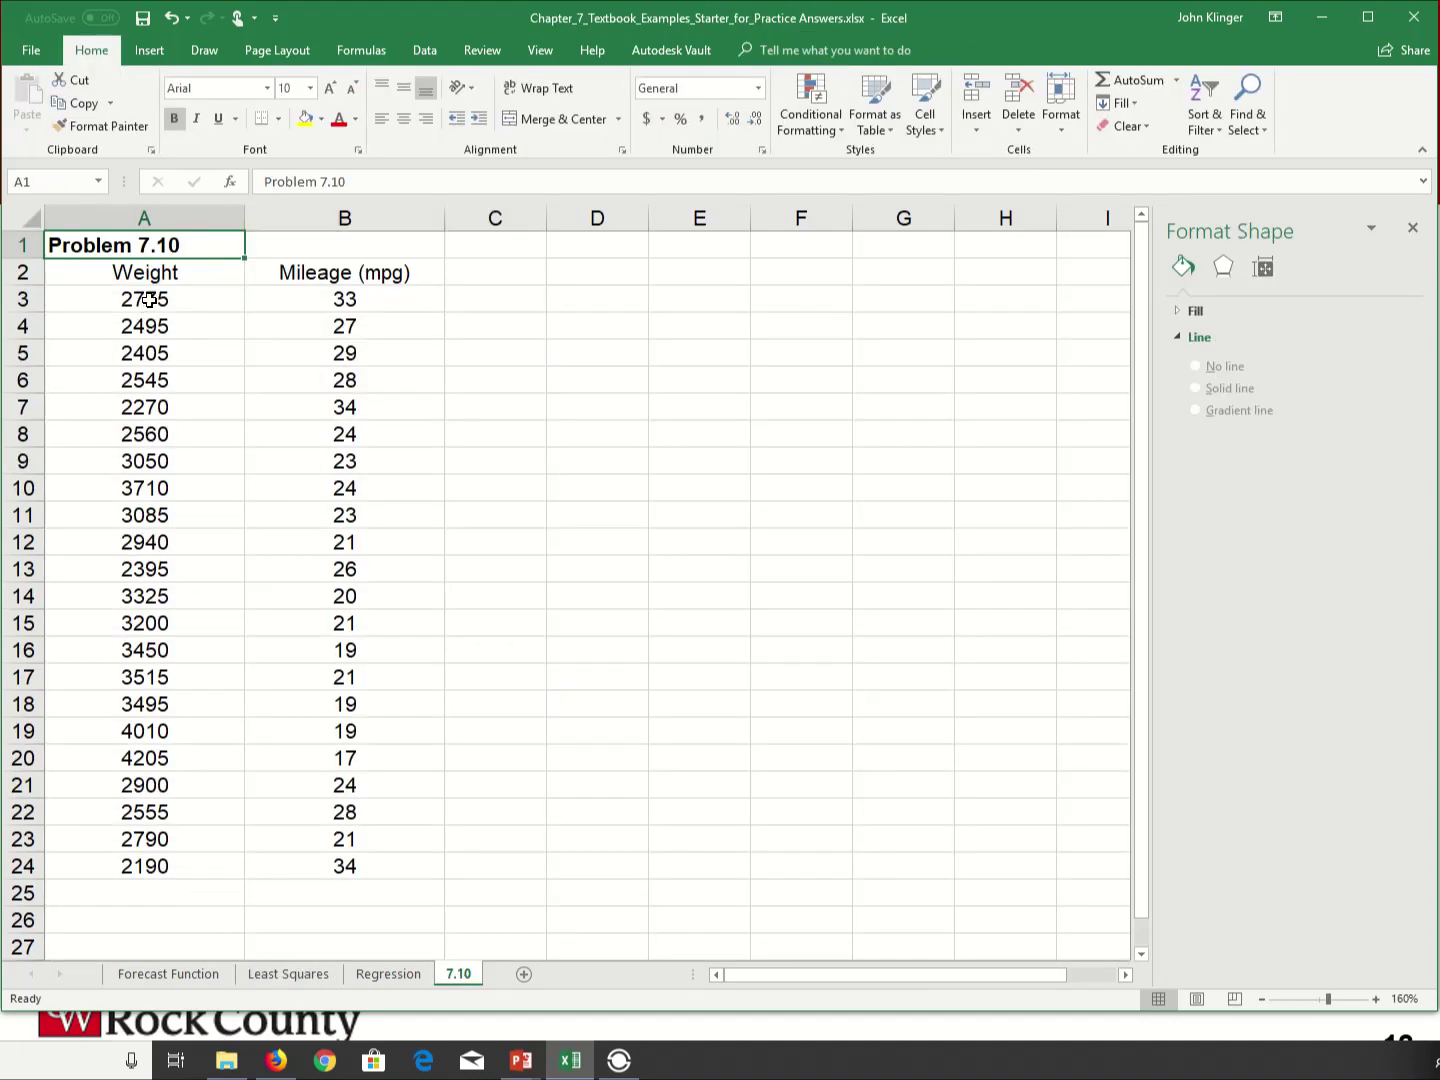
drag(148, 299, 322, 862)
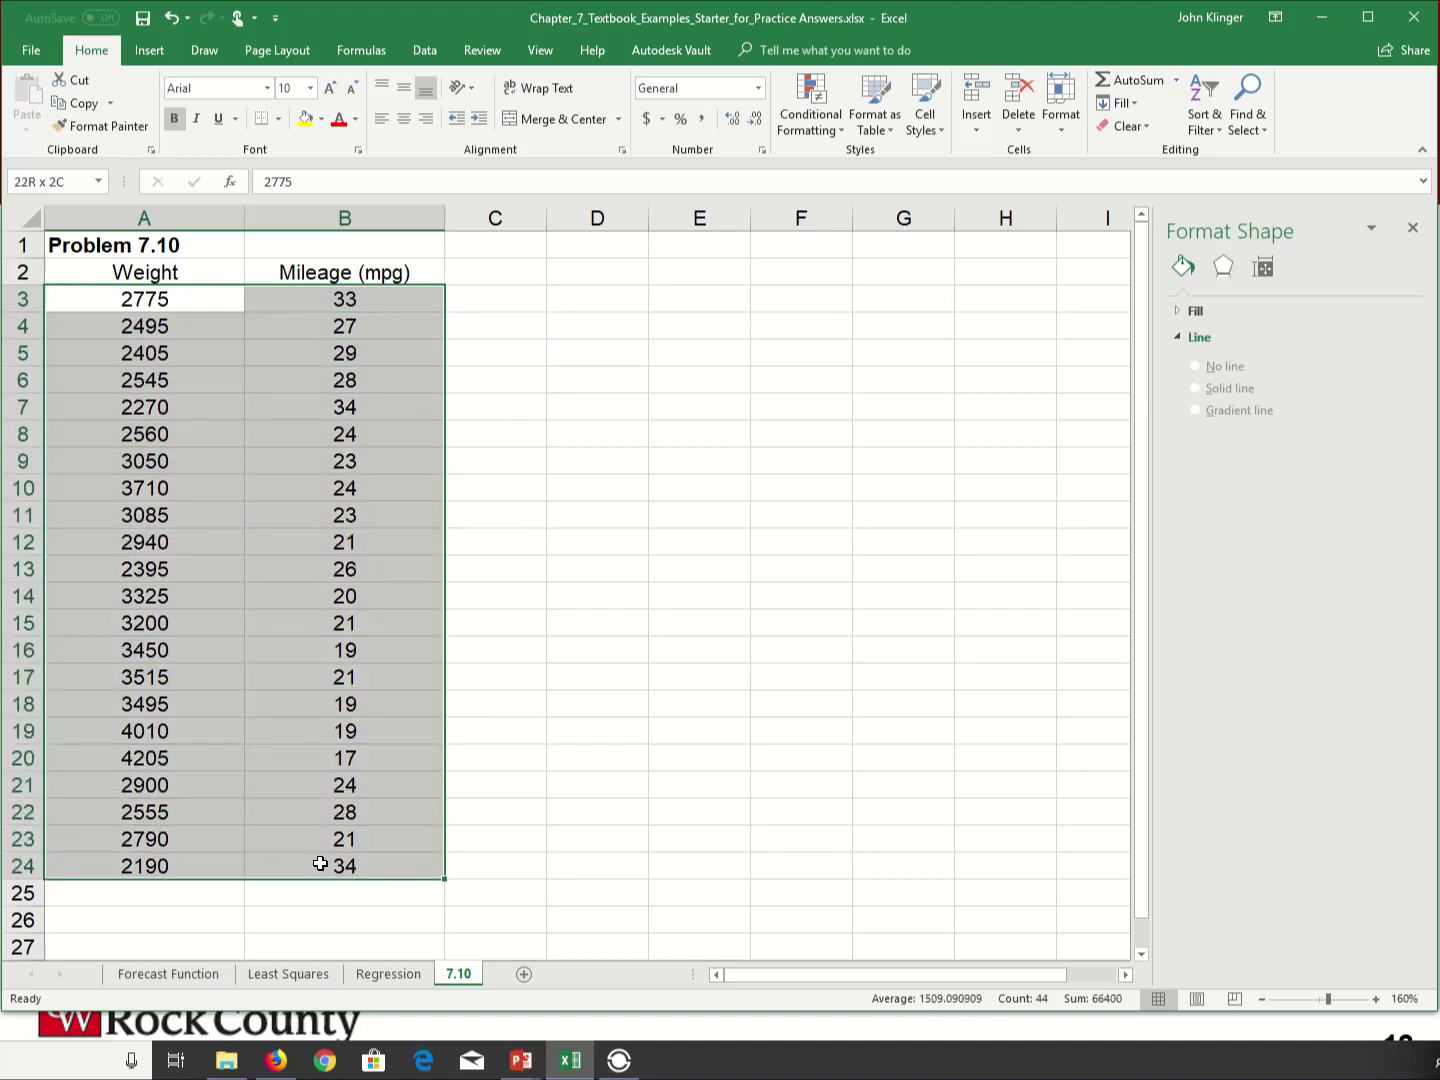
click(149, 50)
click(680, 141)
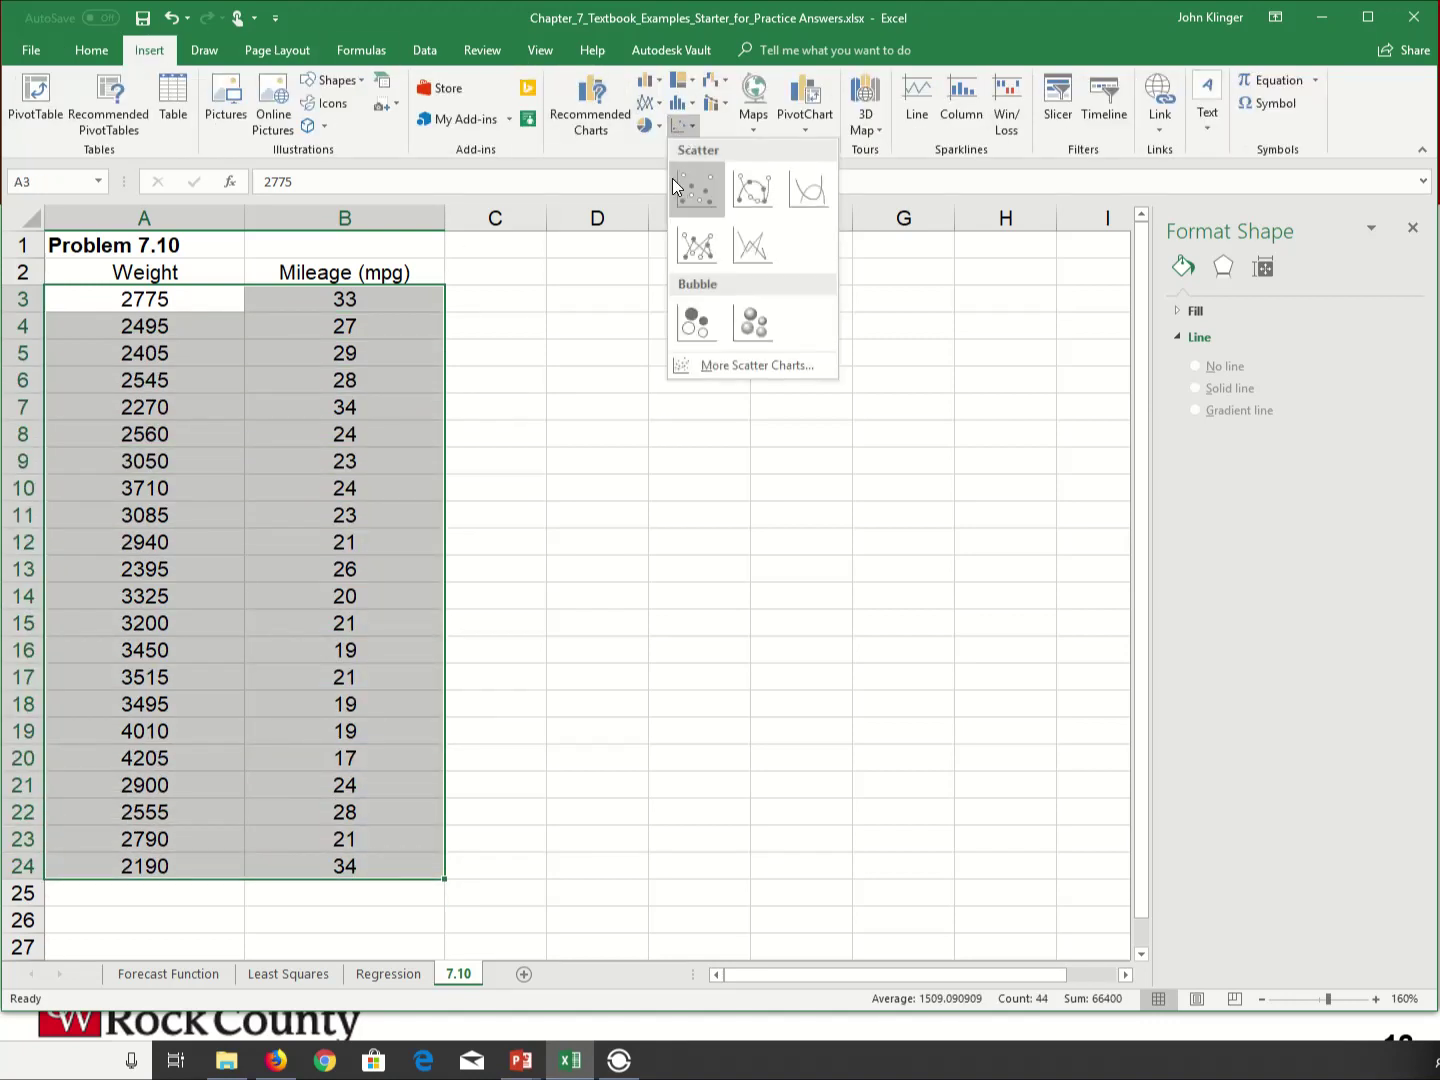
click(672, 178)
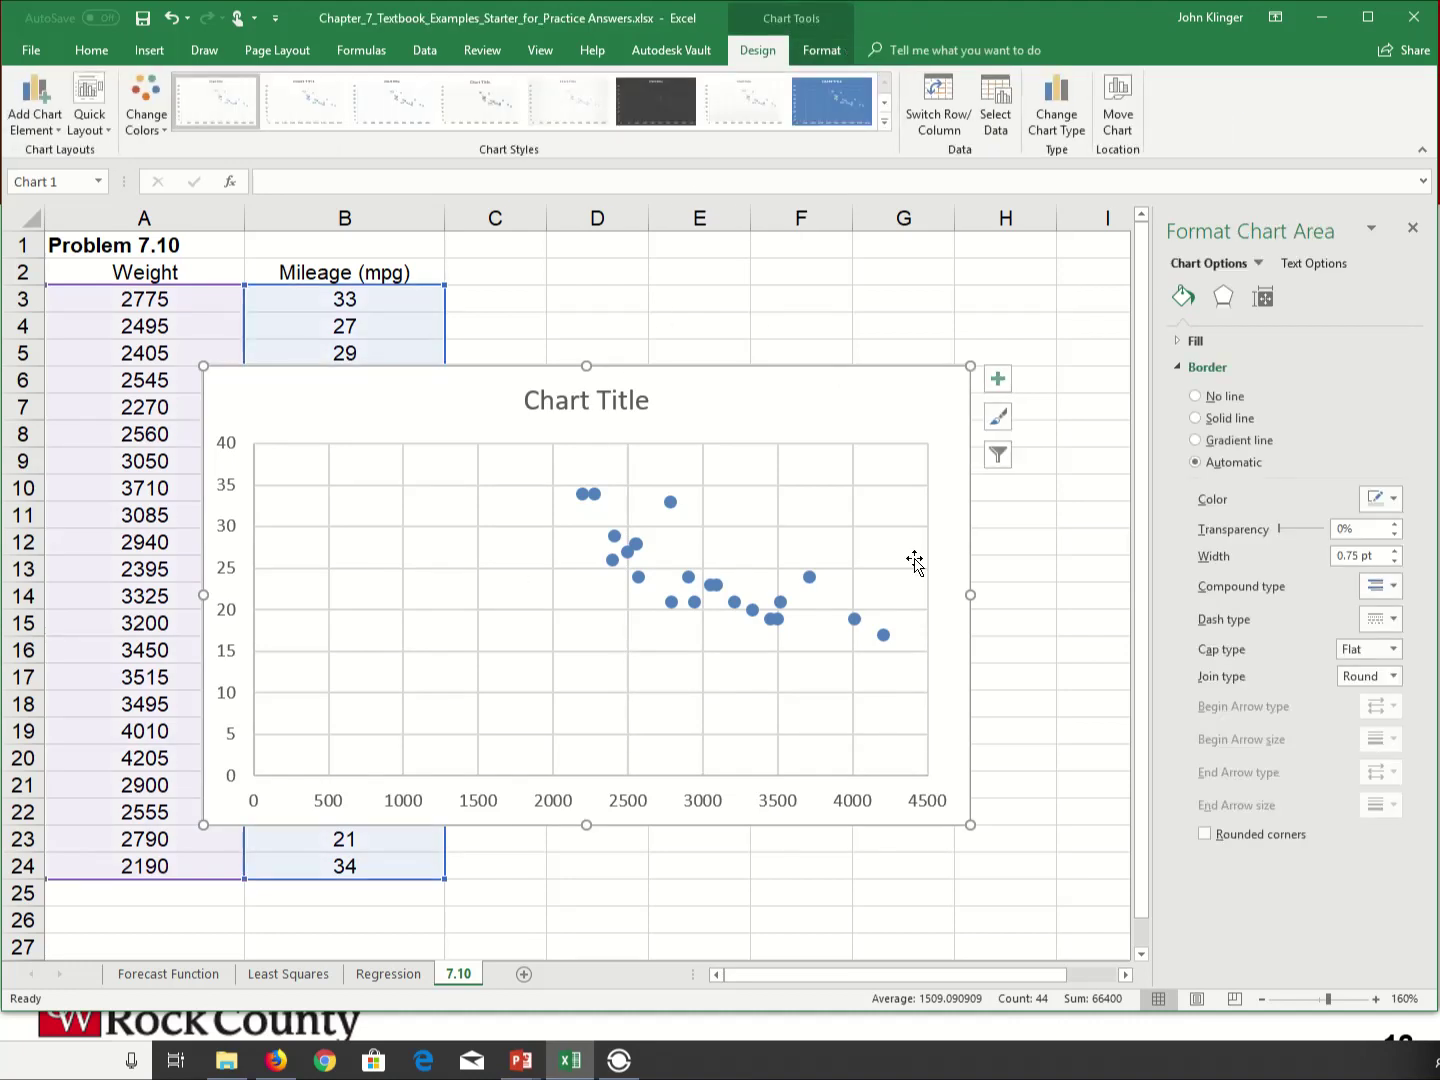
- Set the minimum bound of the chart's horizontal axis to 2000
click(697, 812)
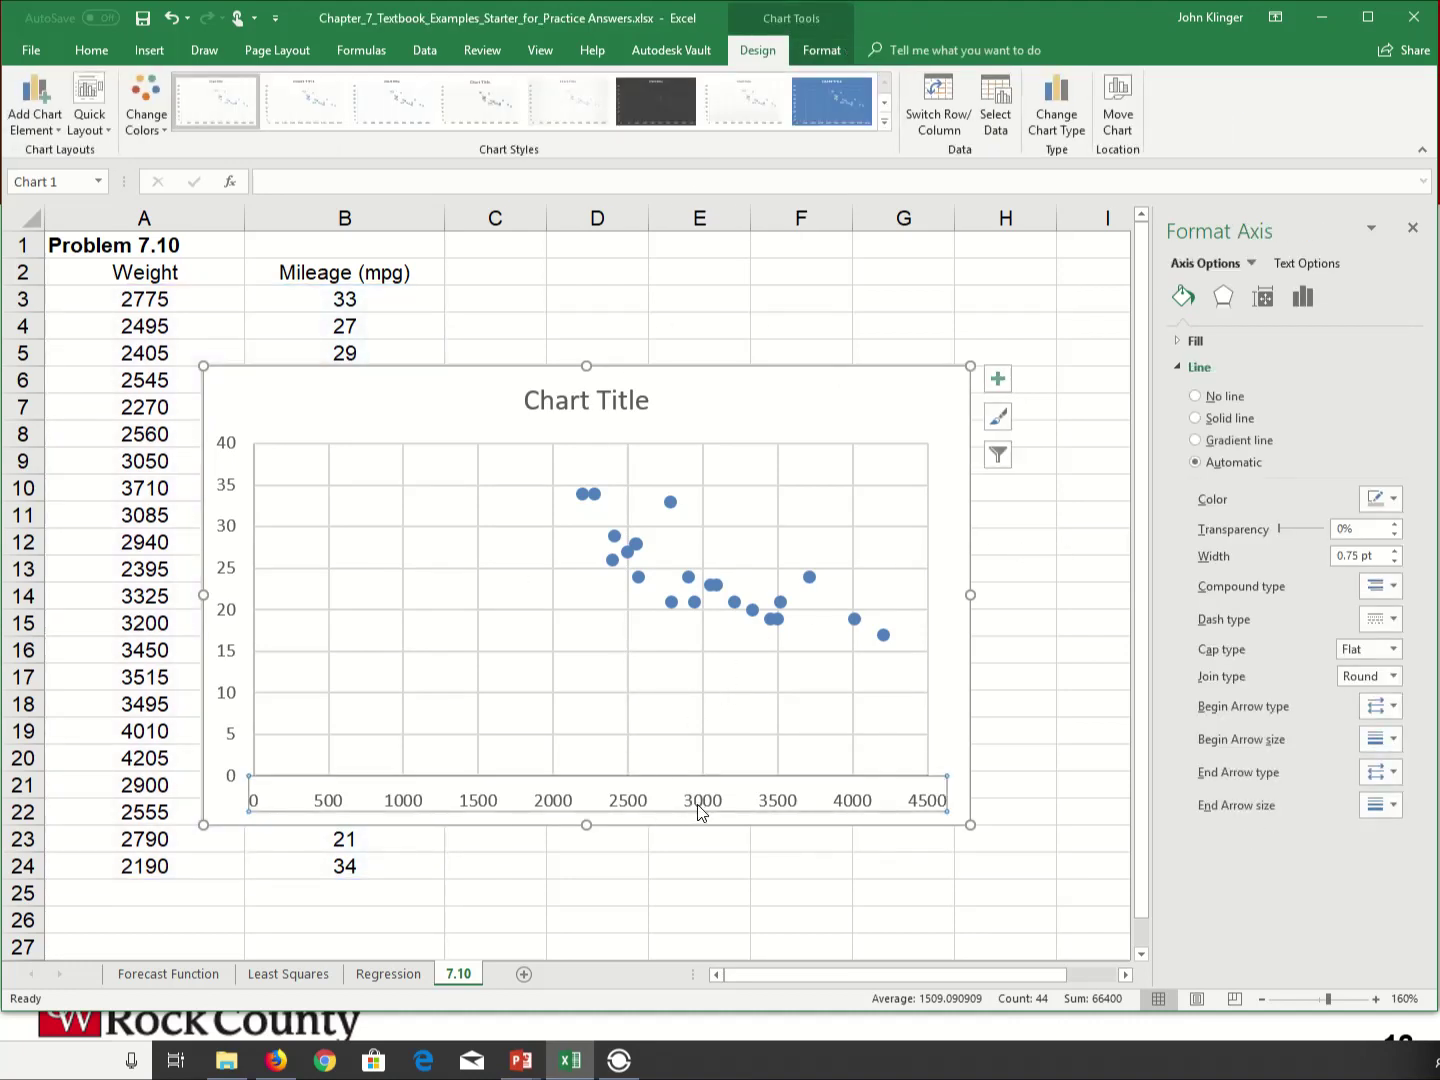
right_click(700, 812)
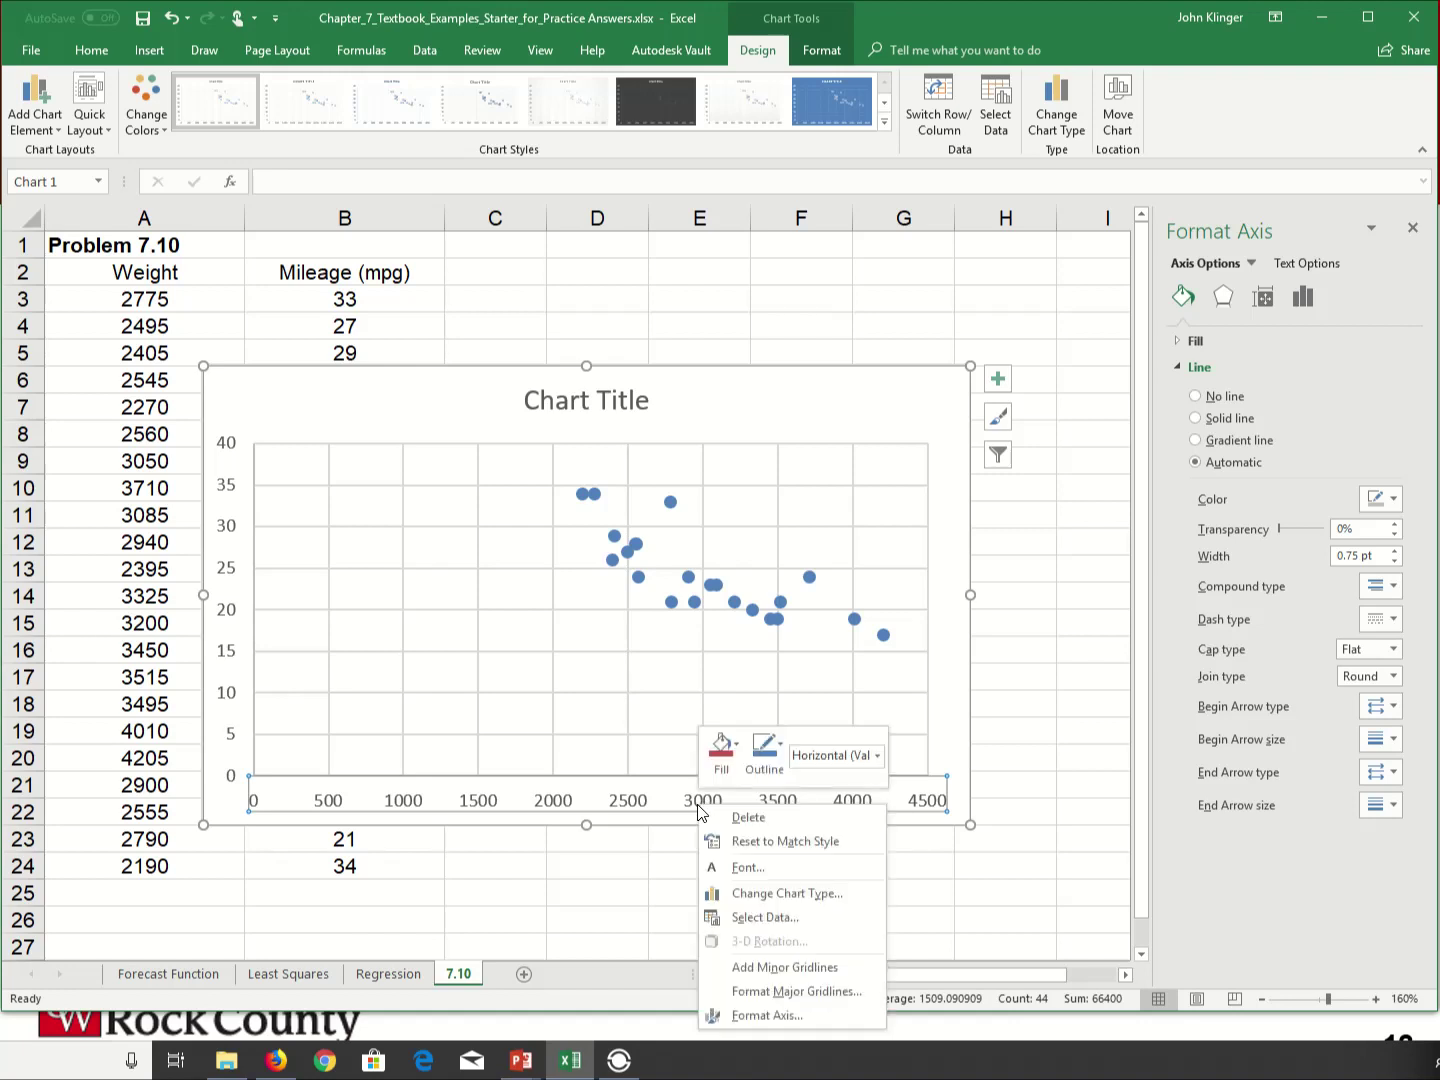
click(762, 1016)
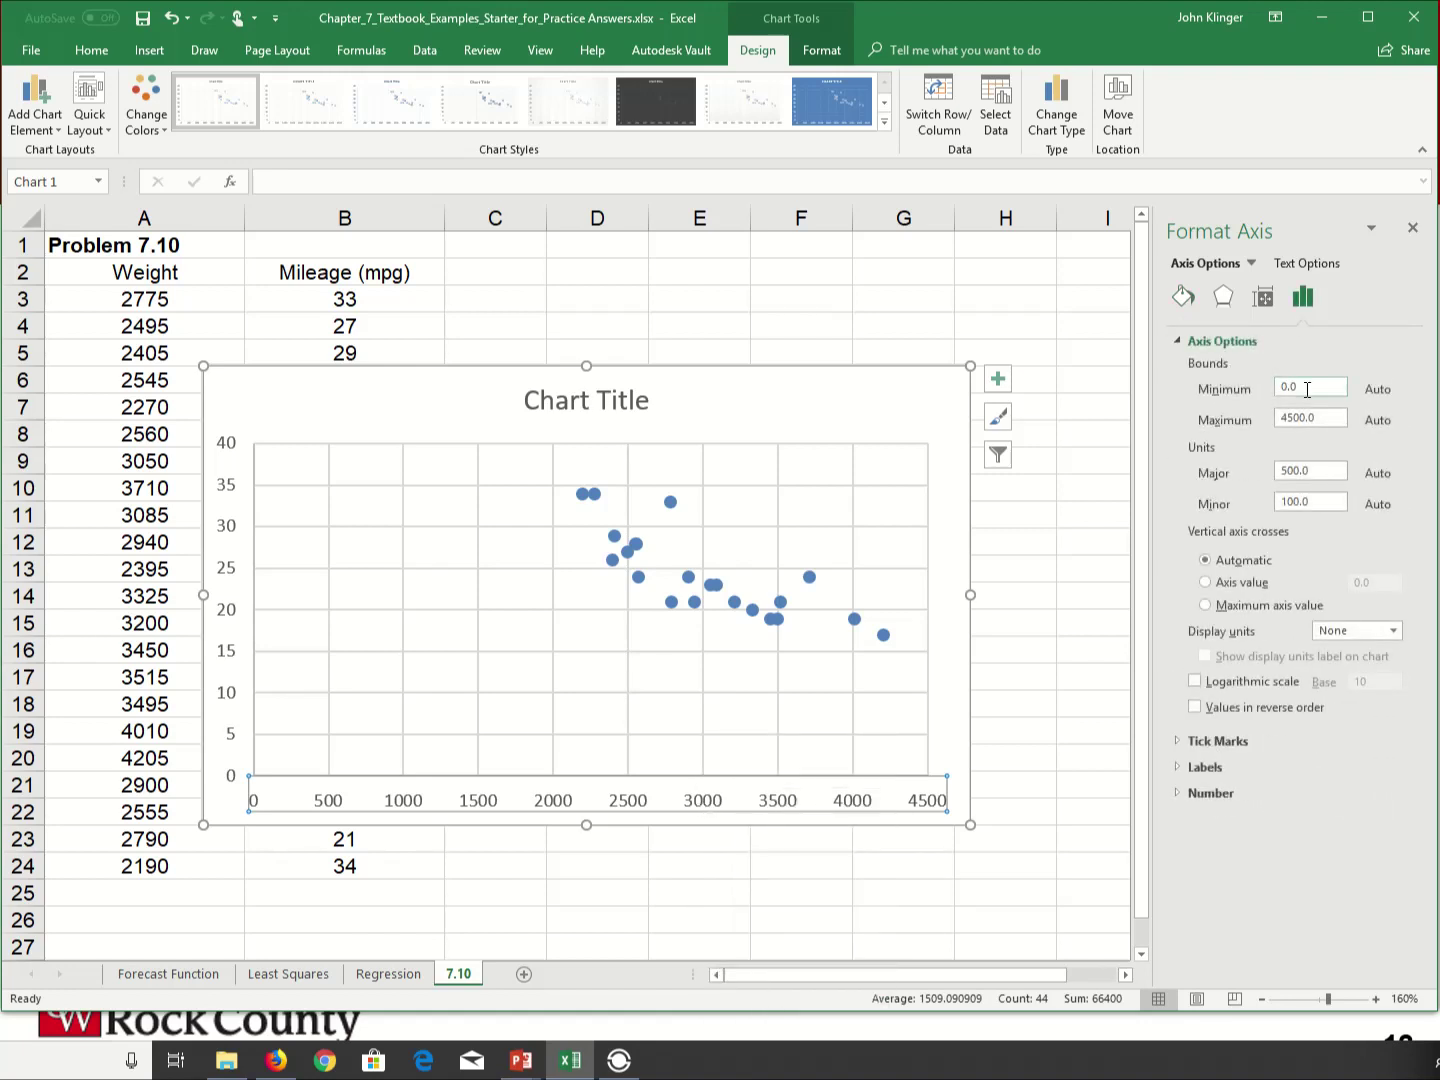
click(1307, 390)
text(2000)
key(Return)
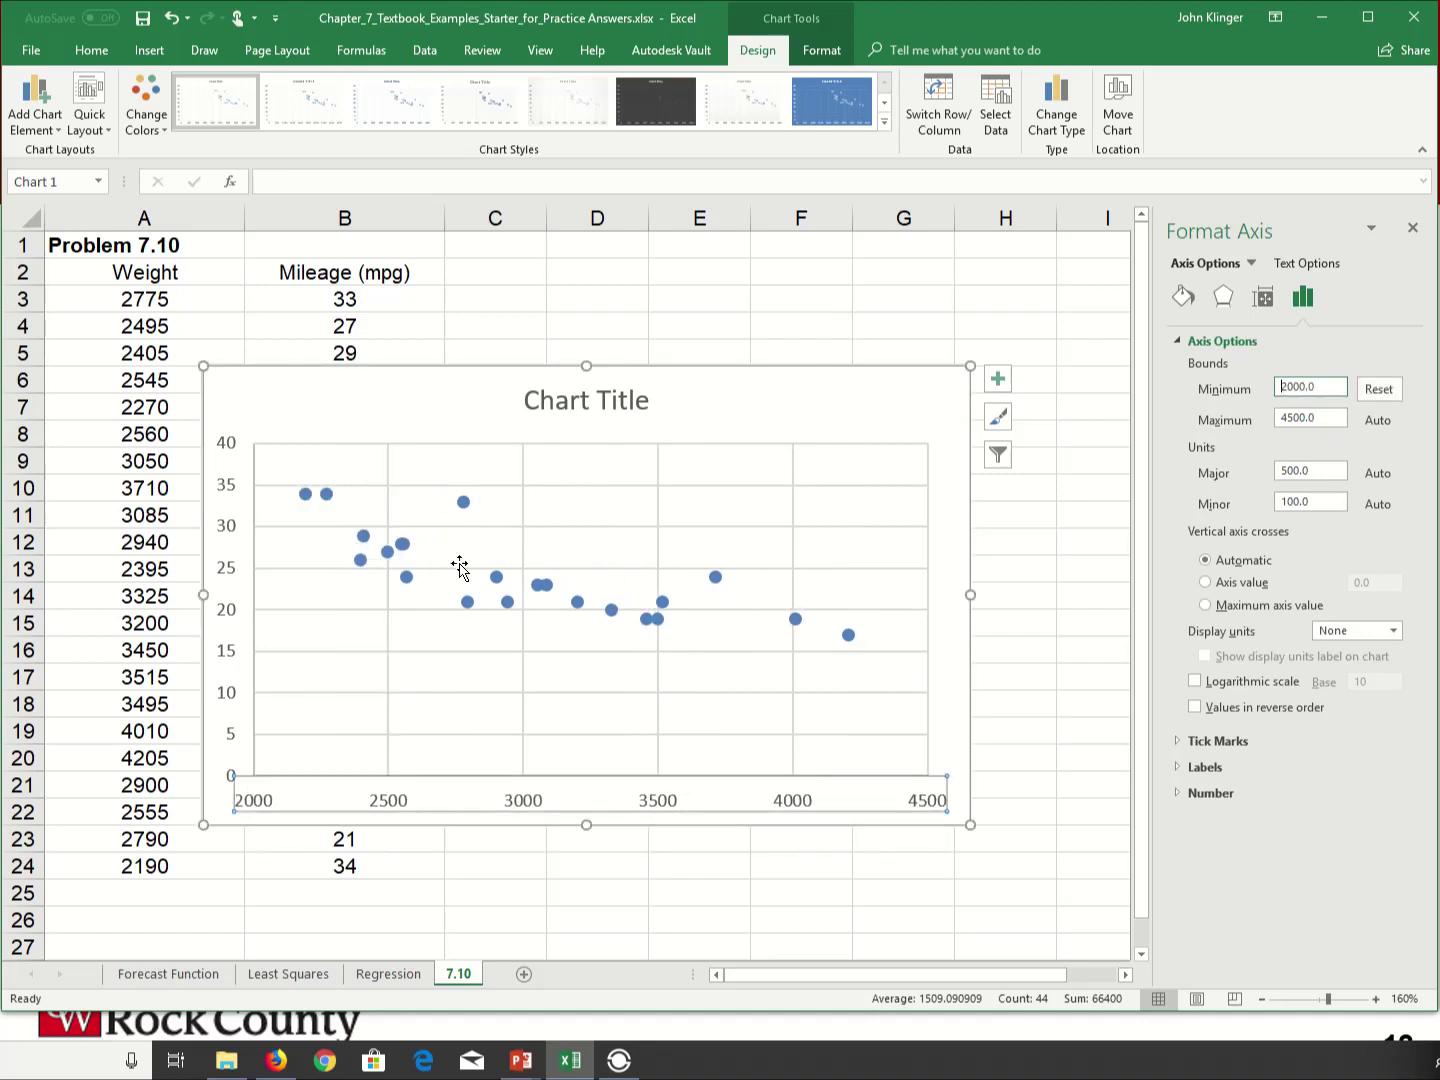
- Set the minimum bound of the chart's vertical axis to 15 and deselect the chart
click(229, 573)
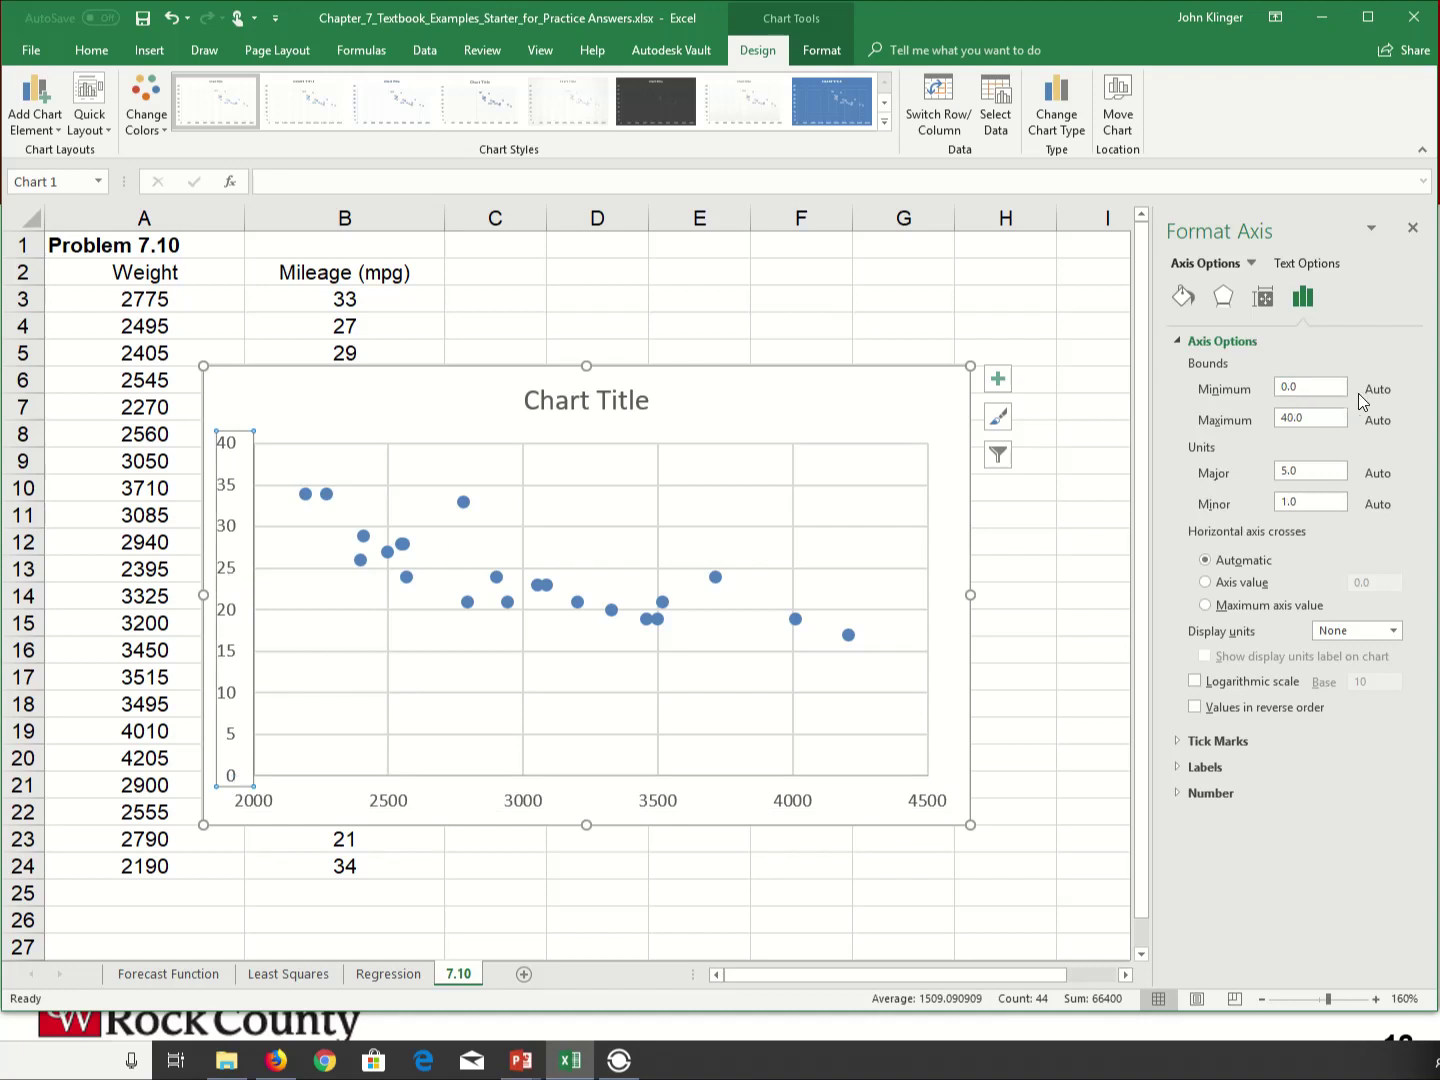
double_click(1300, 387)
text(15)
key(Return)
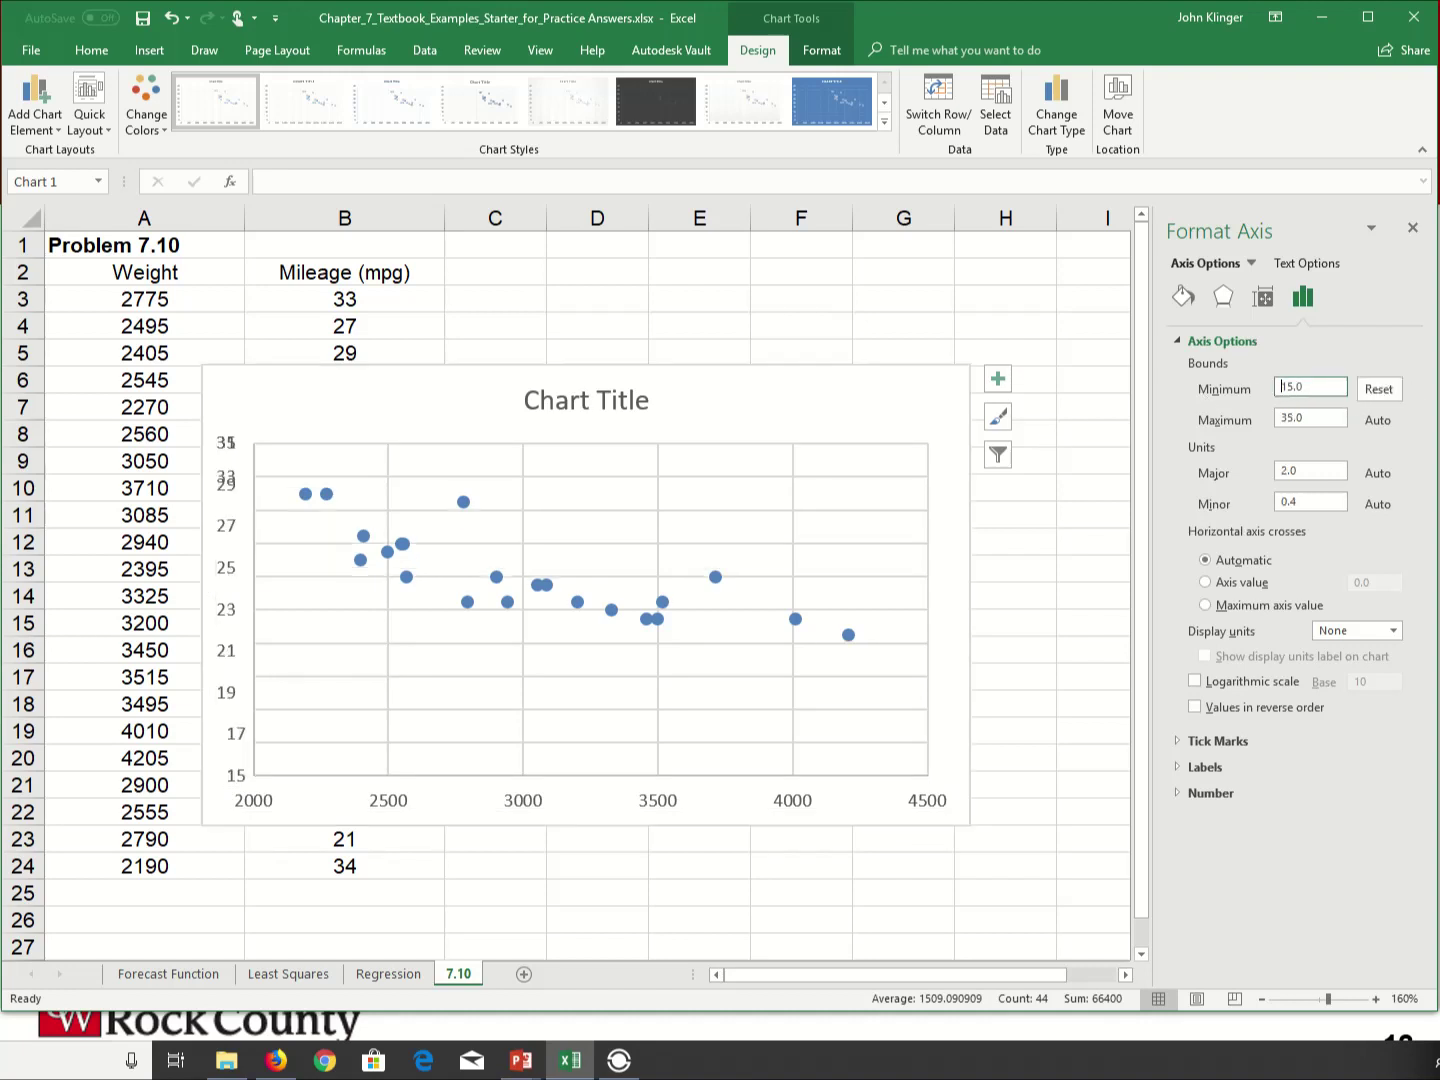
click(754, 326)
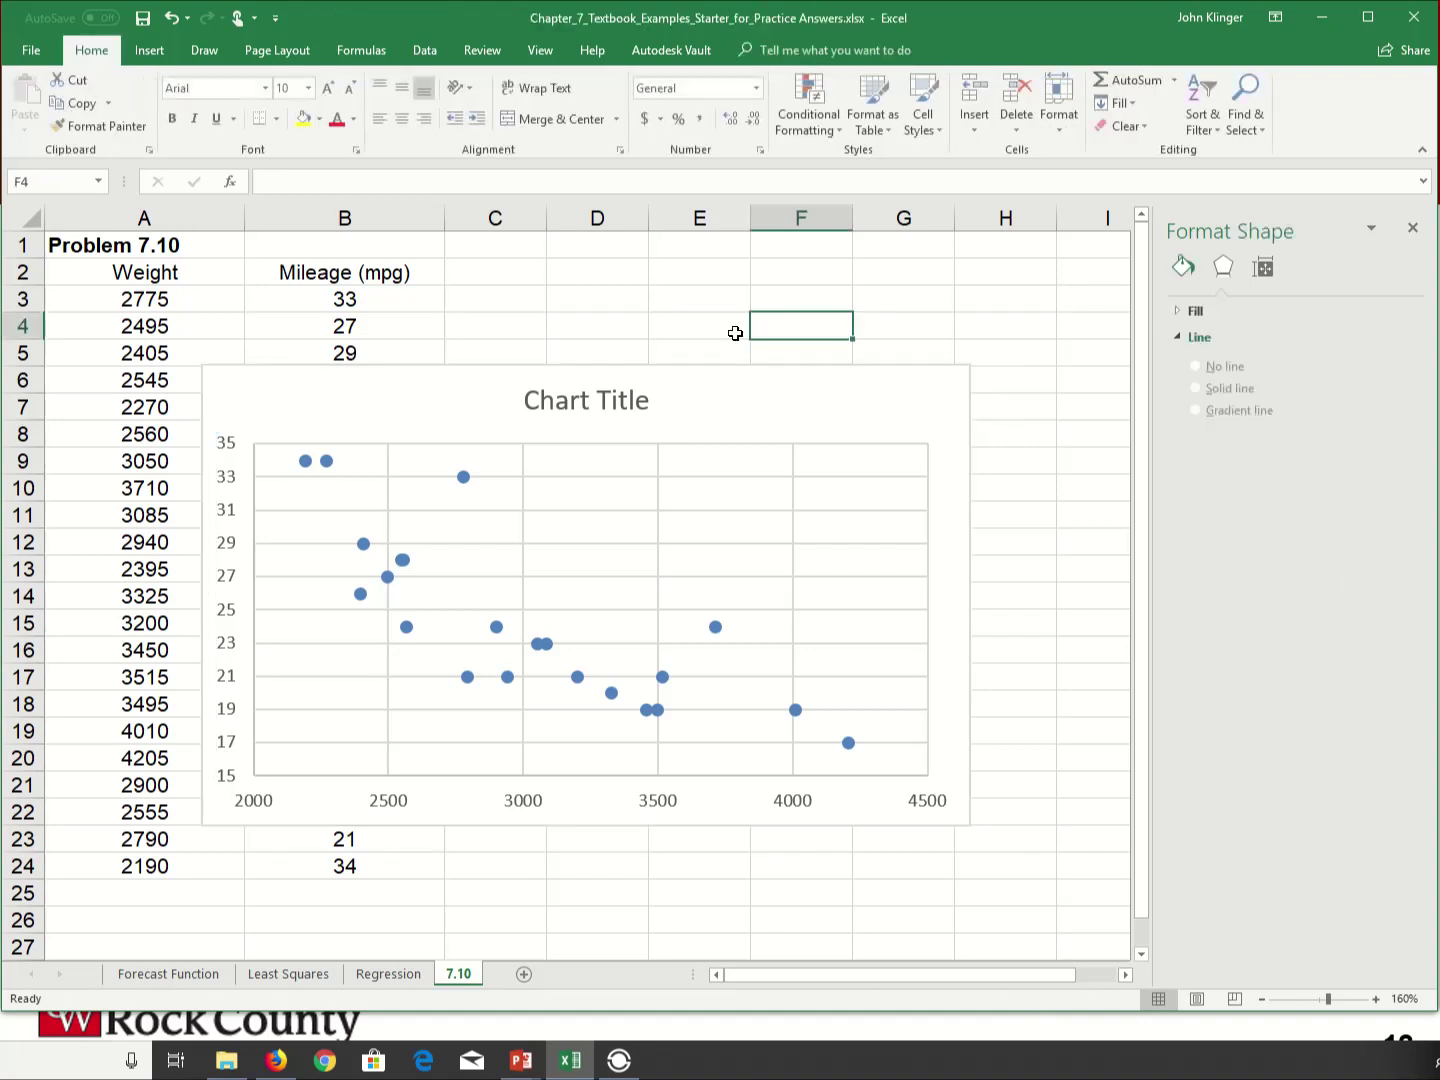
- Replace the chart title with "Weight Vs. Mileage"
click(579, 410)
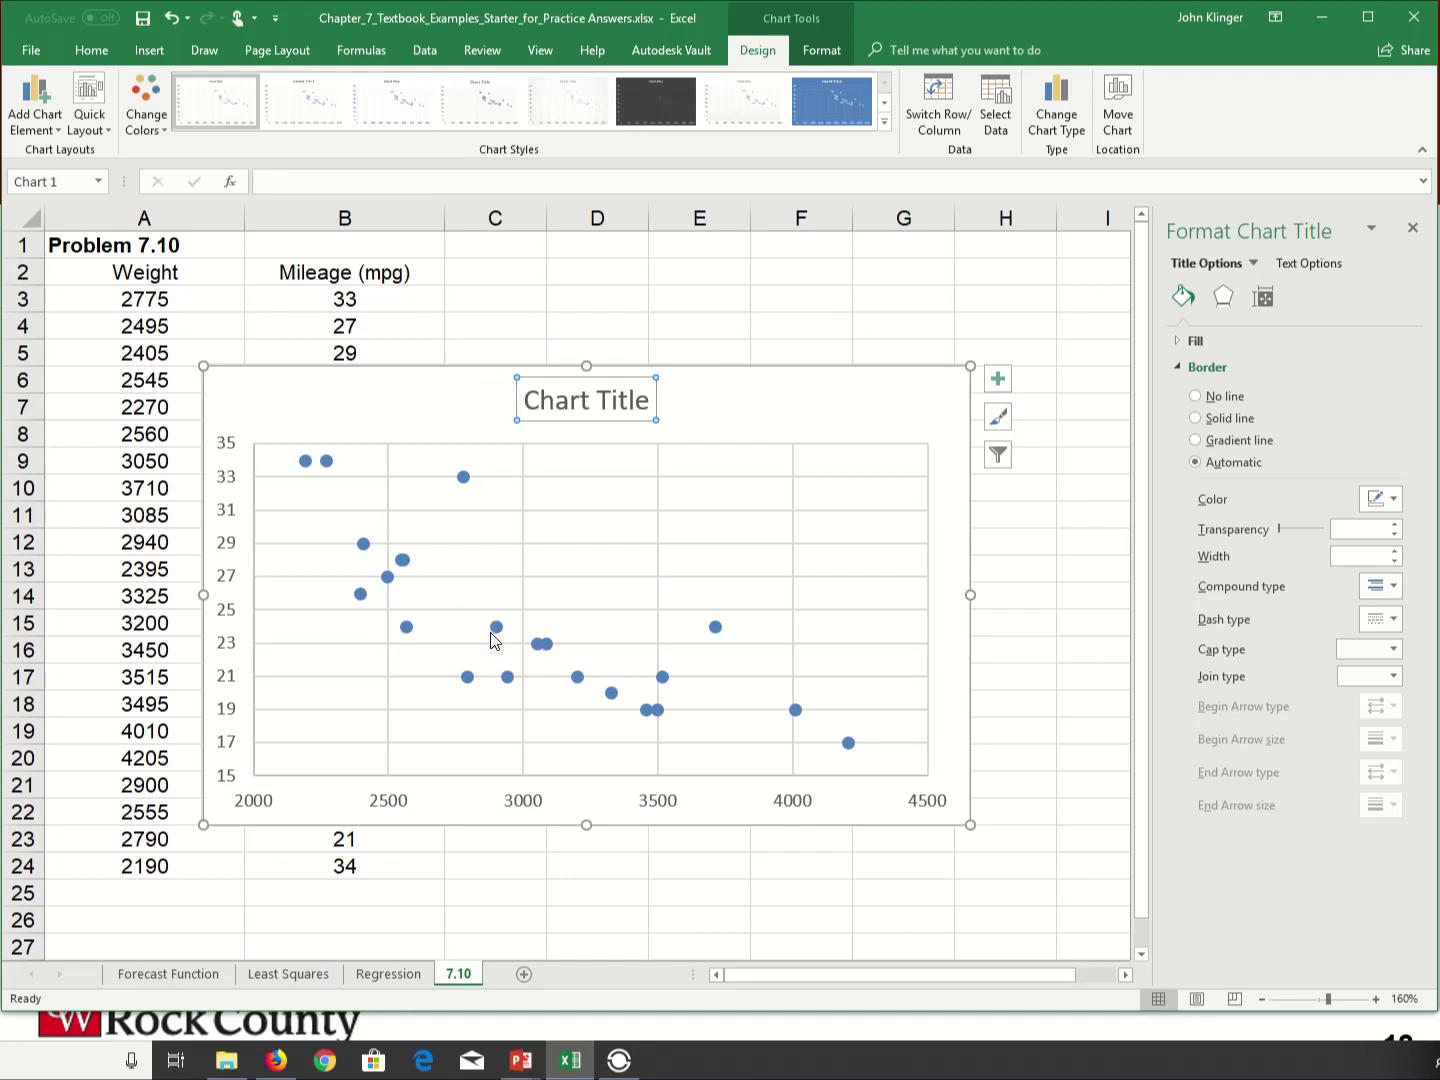
triple_click(589, 407)
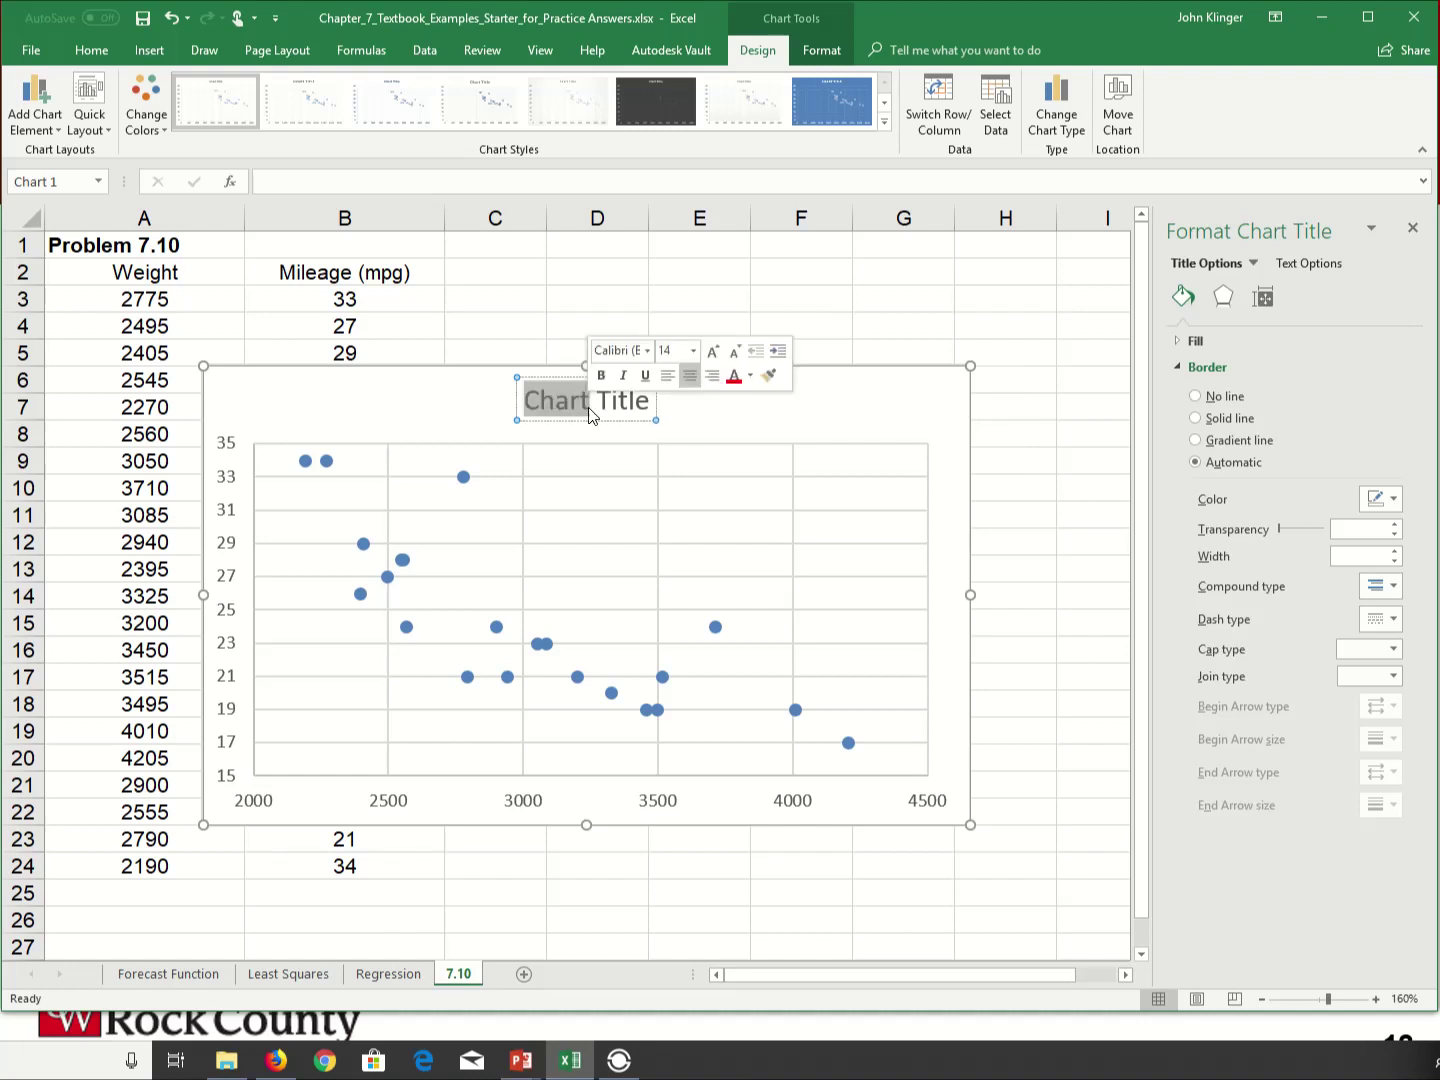
text(Weig)
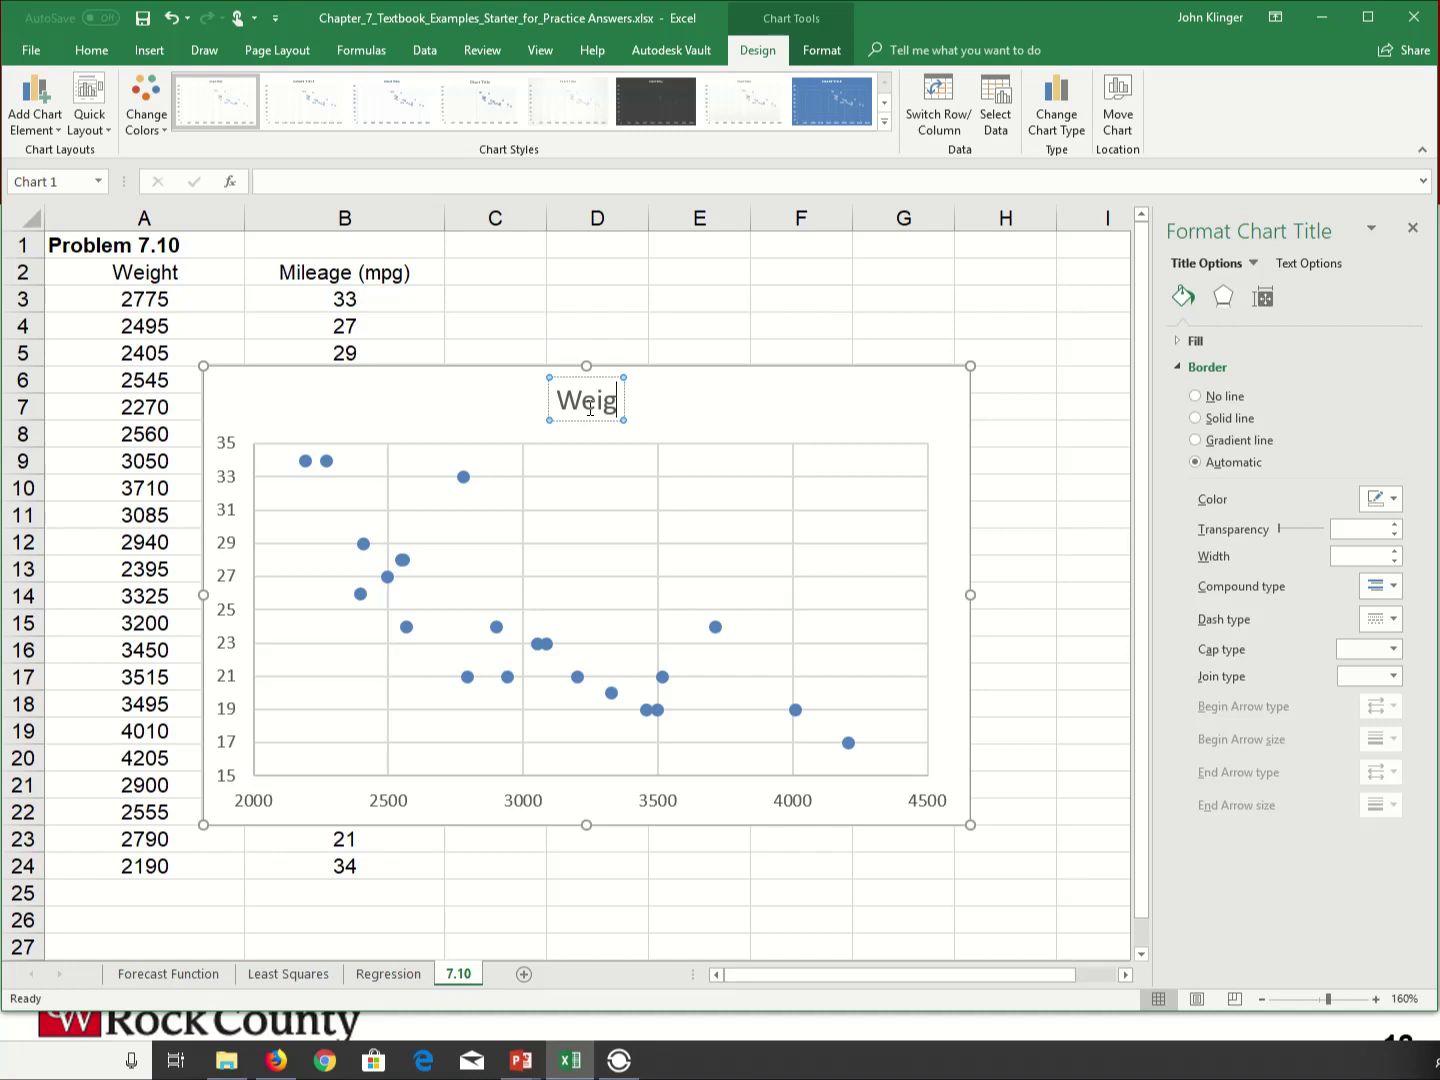
text(ht Vs.)
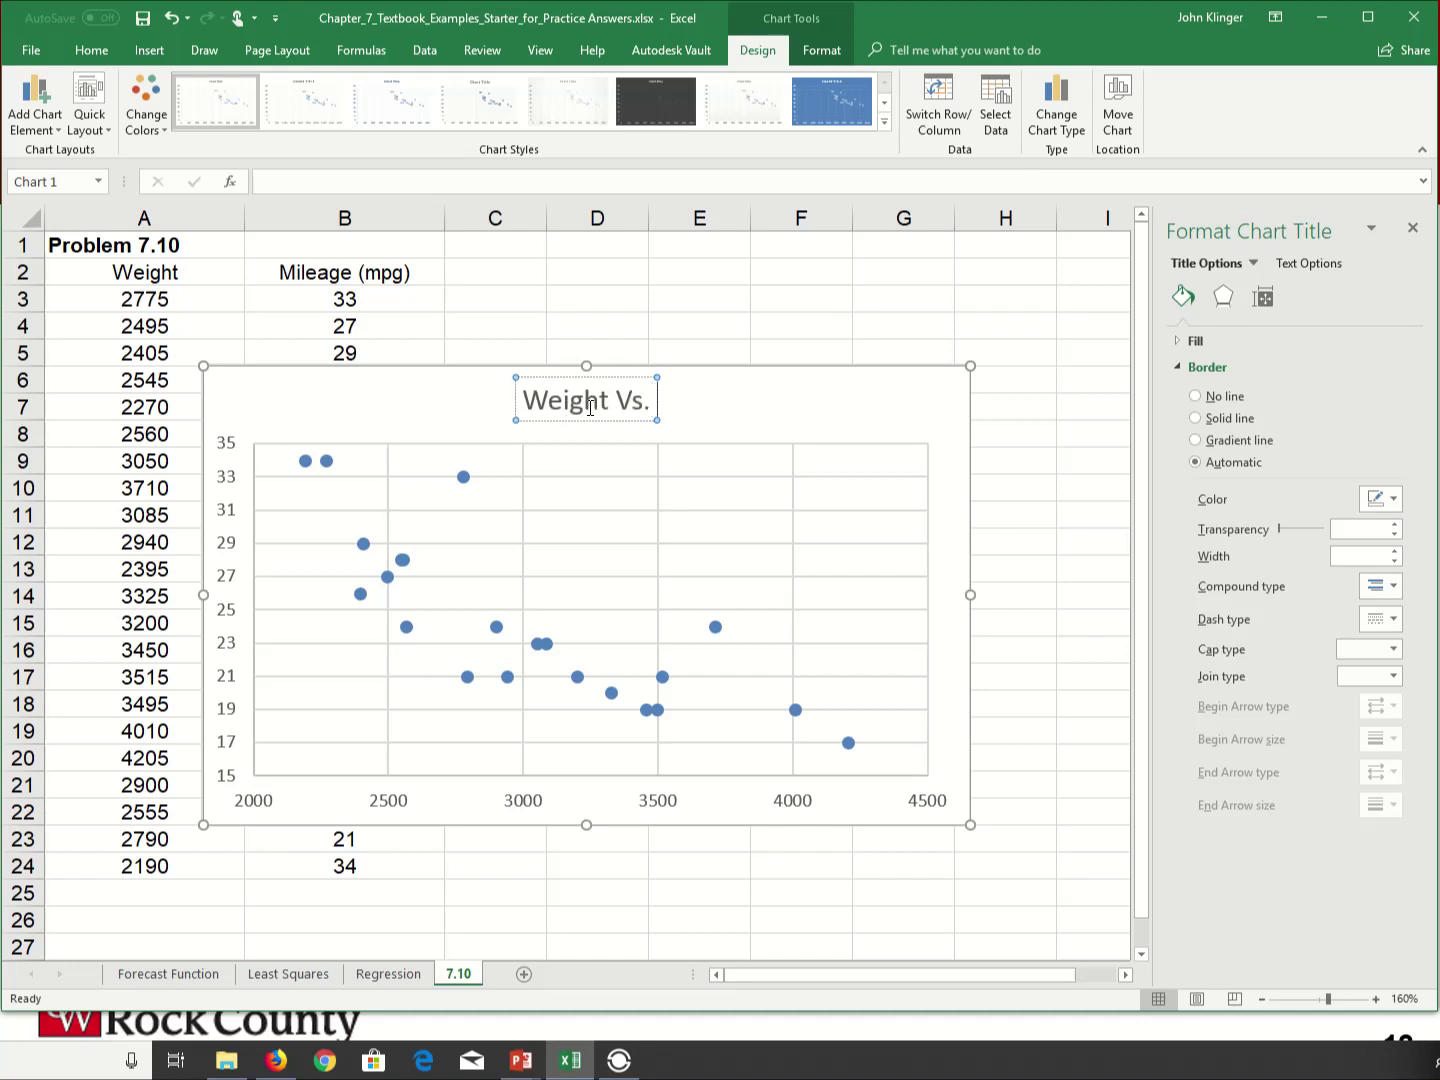
text( Mil)
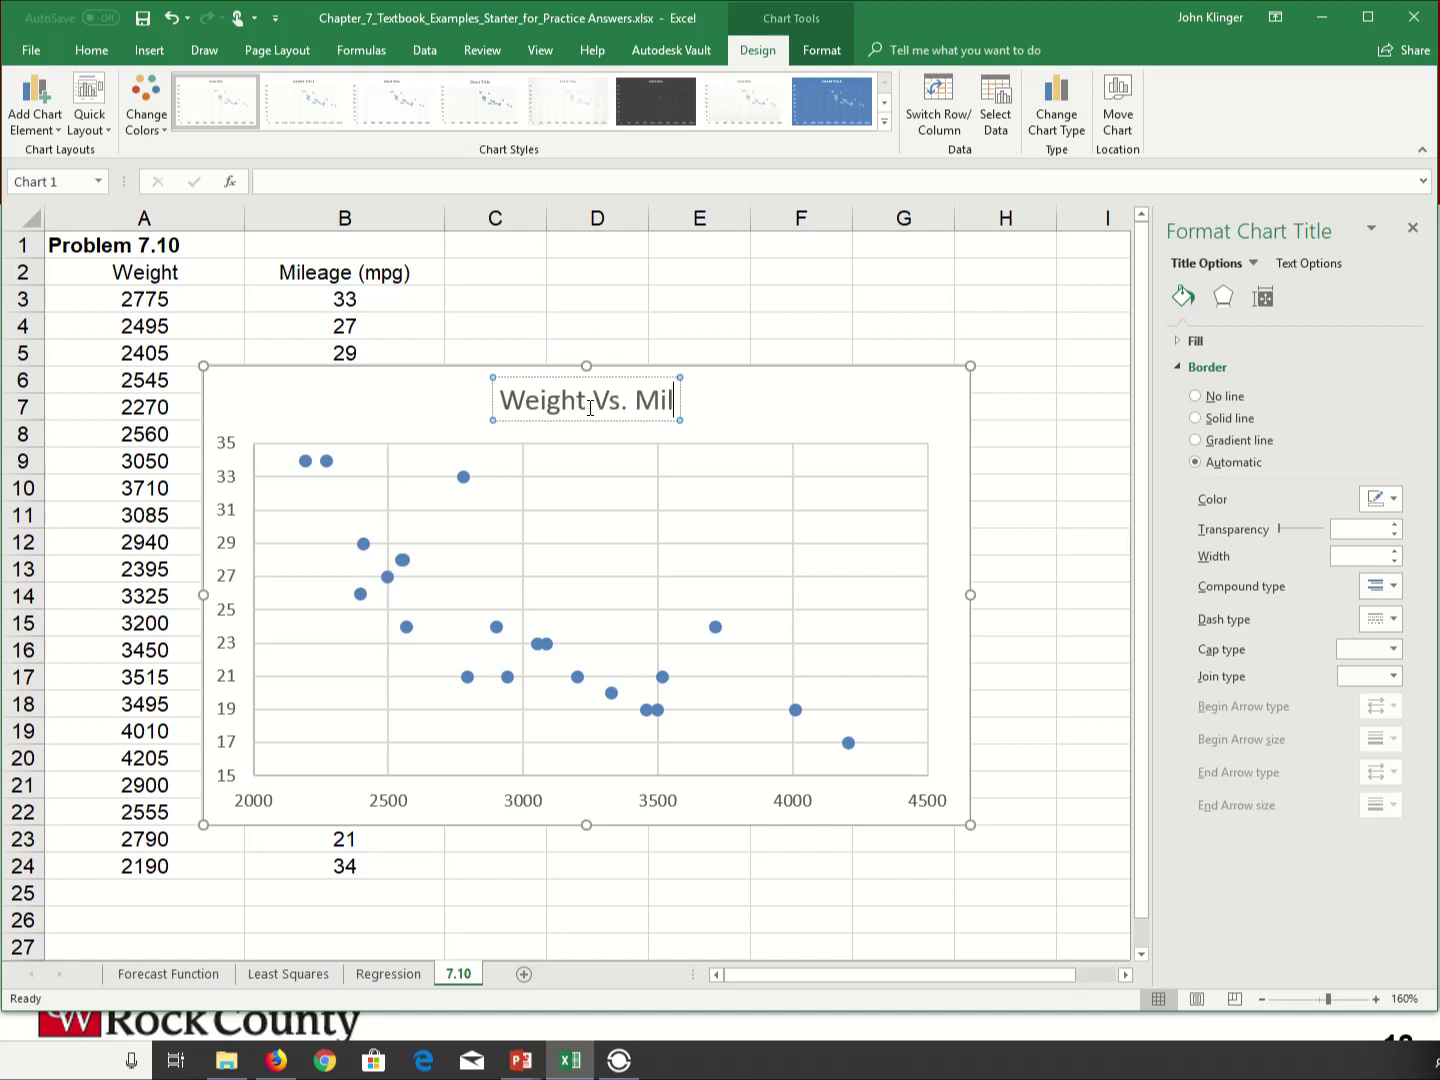
text(eage)
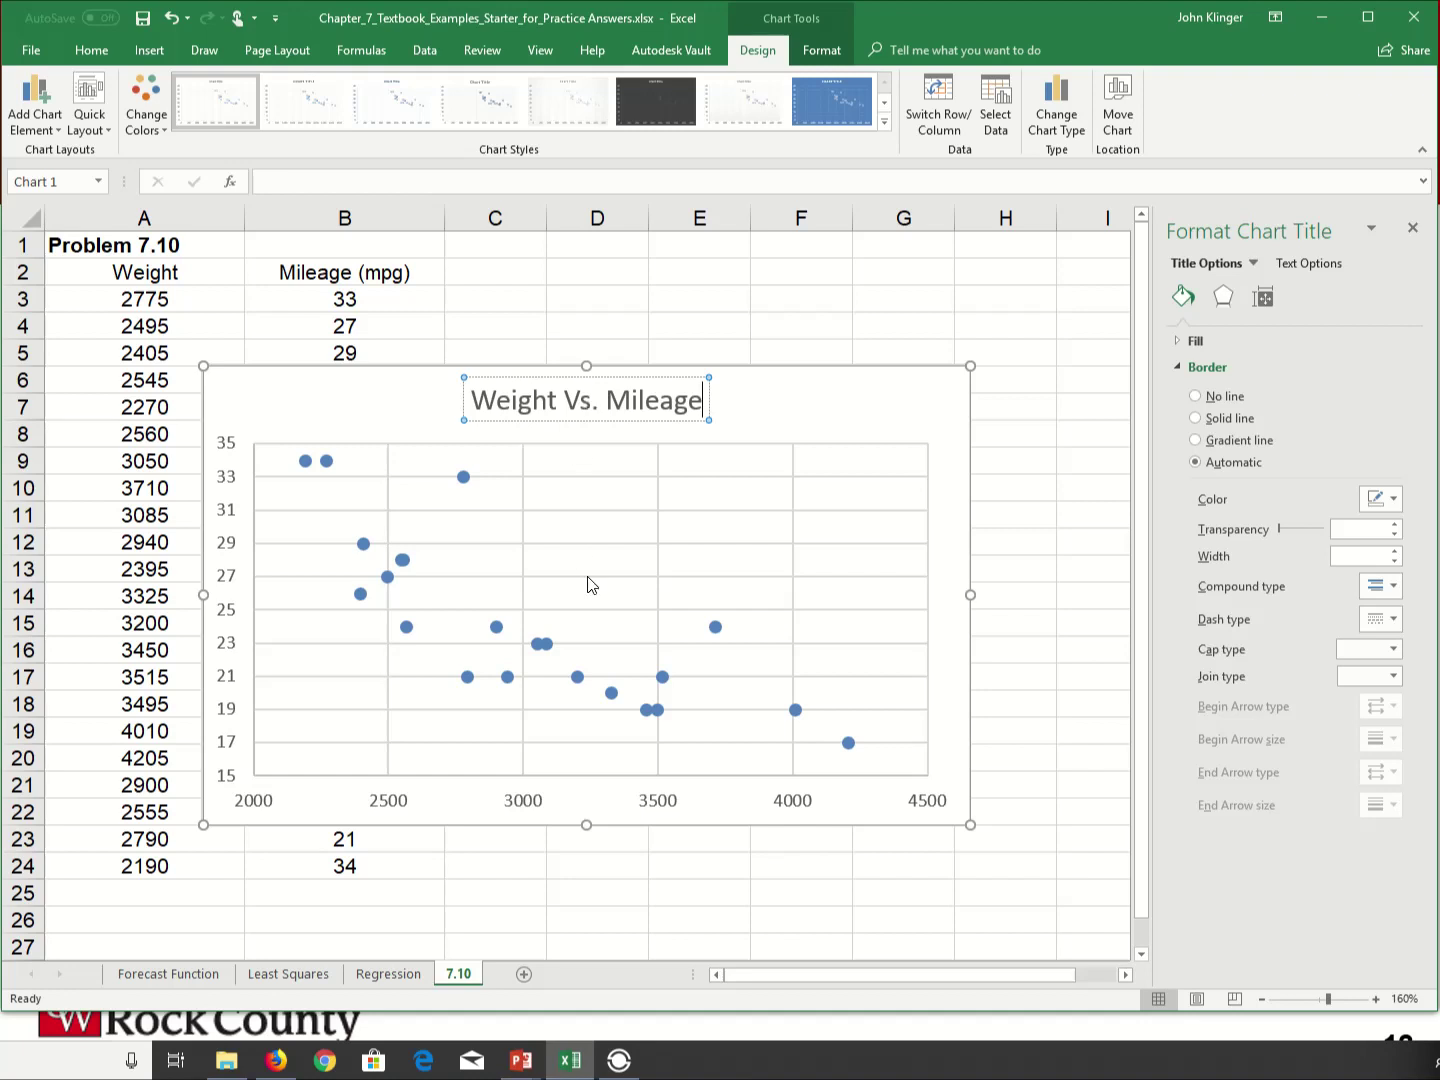
click(612, 668)
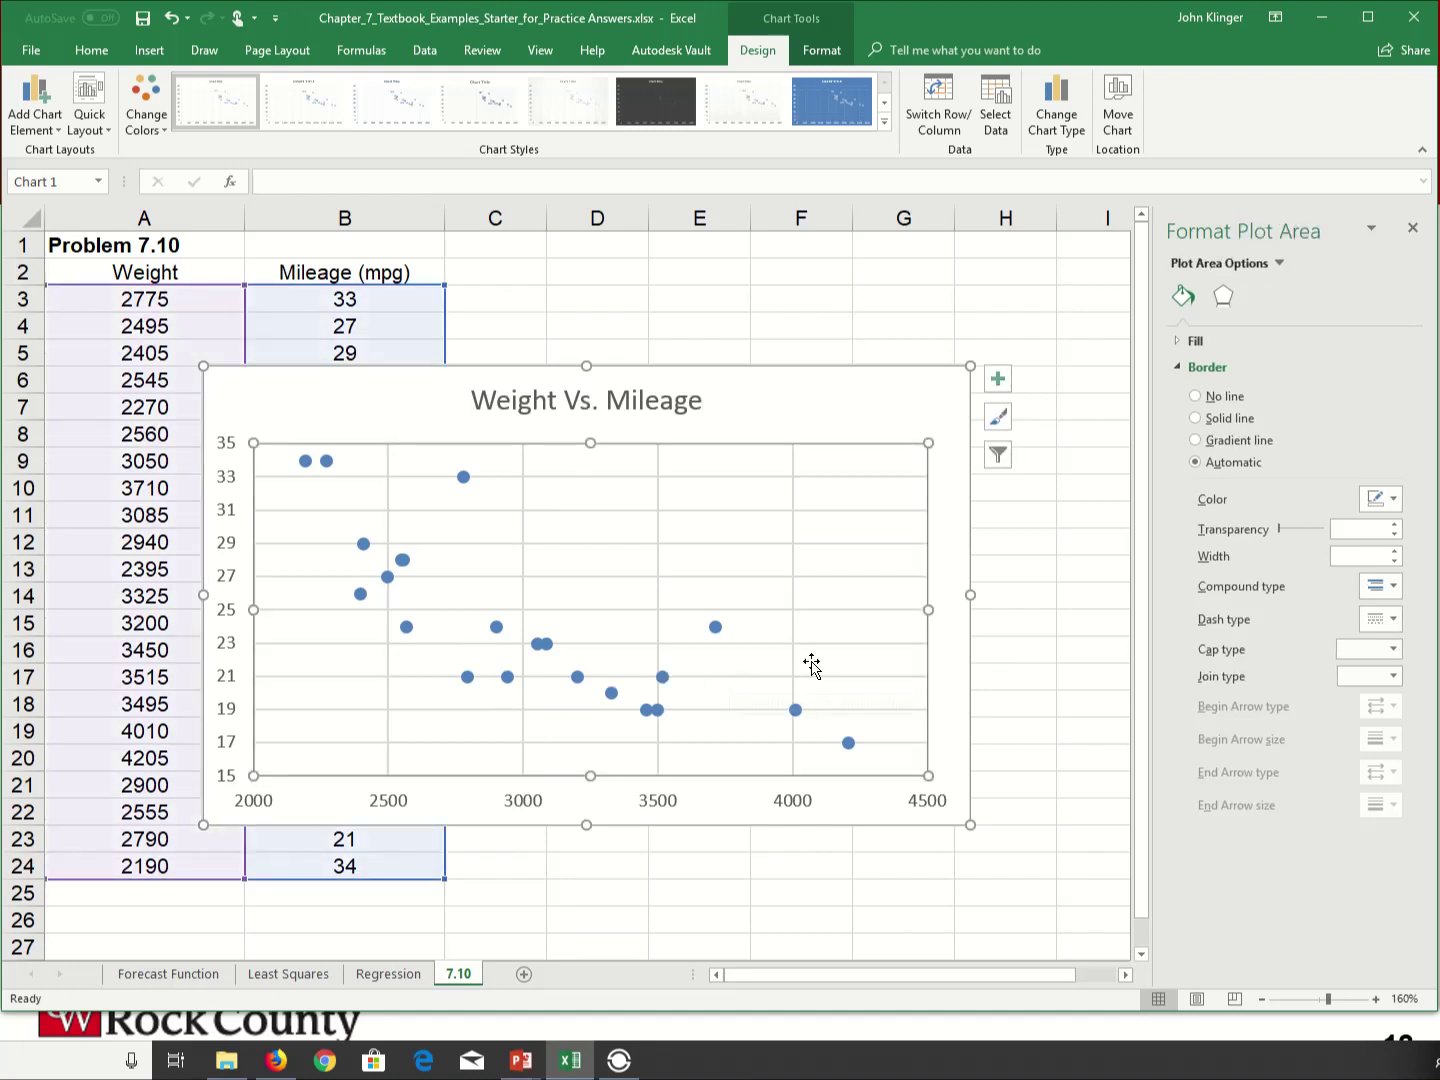
- Add a linear trendline to the mileage data with its equation and R-squared value, and place that label beside the chart title
click(579, 678)
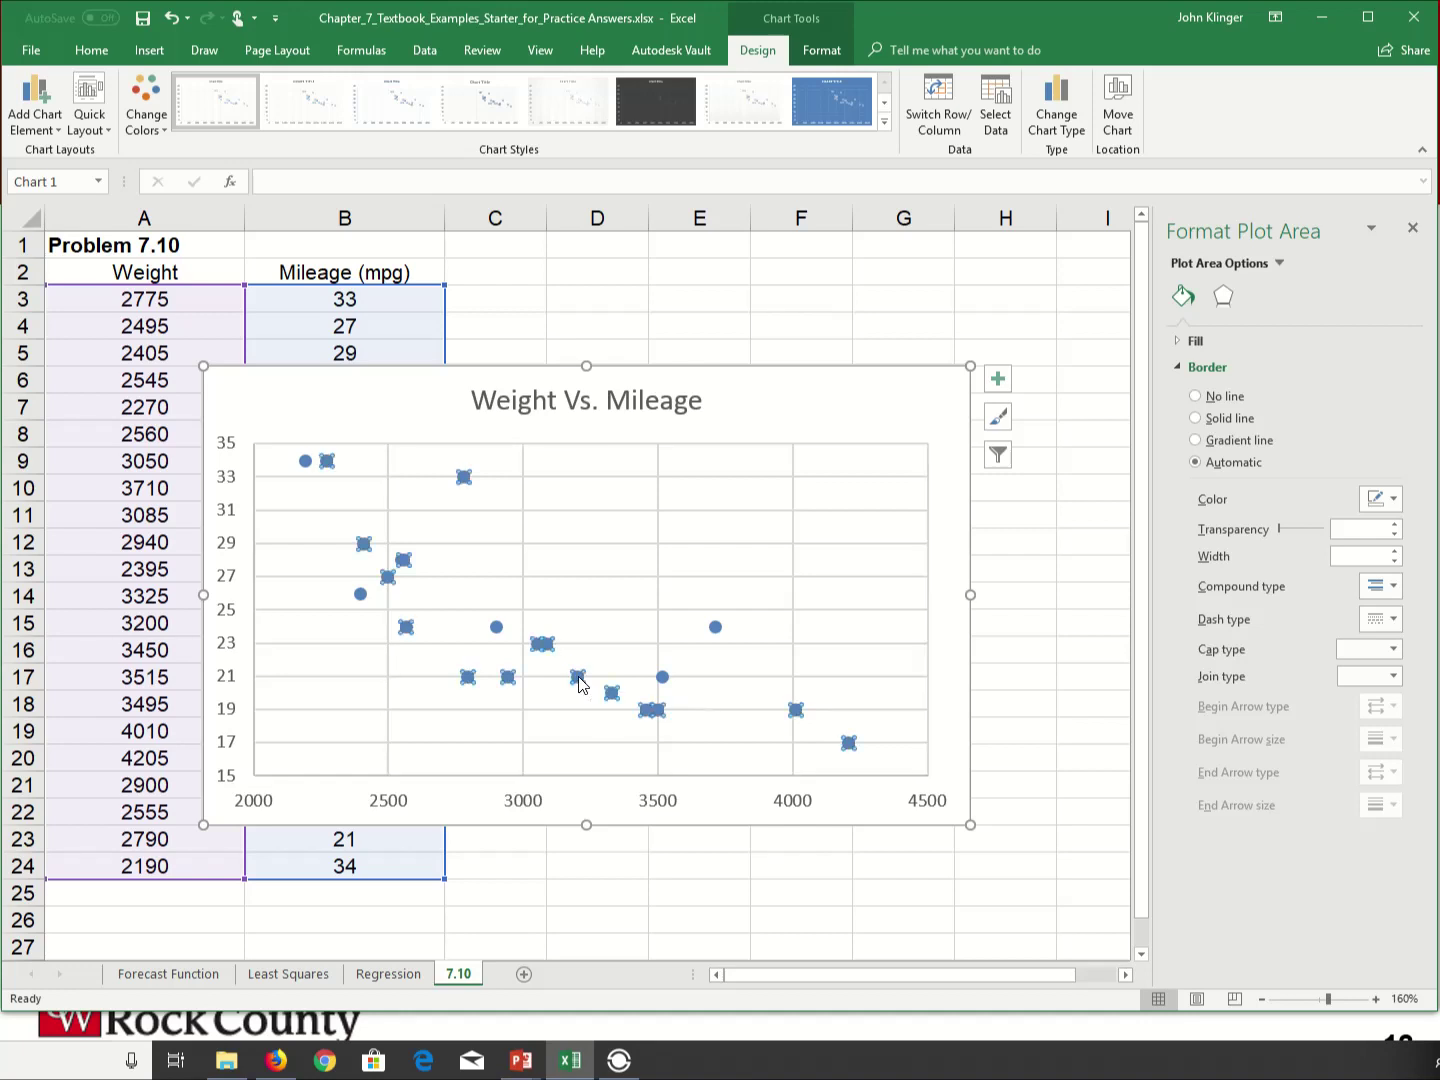
right_click(579, 677)
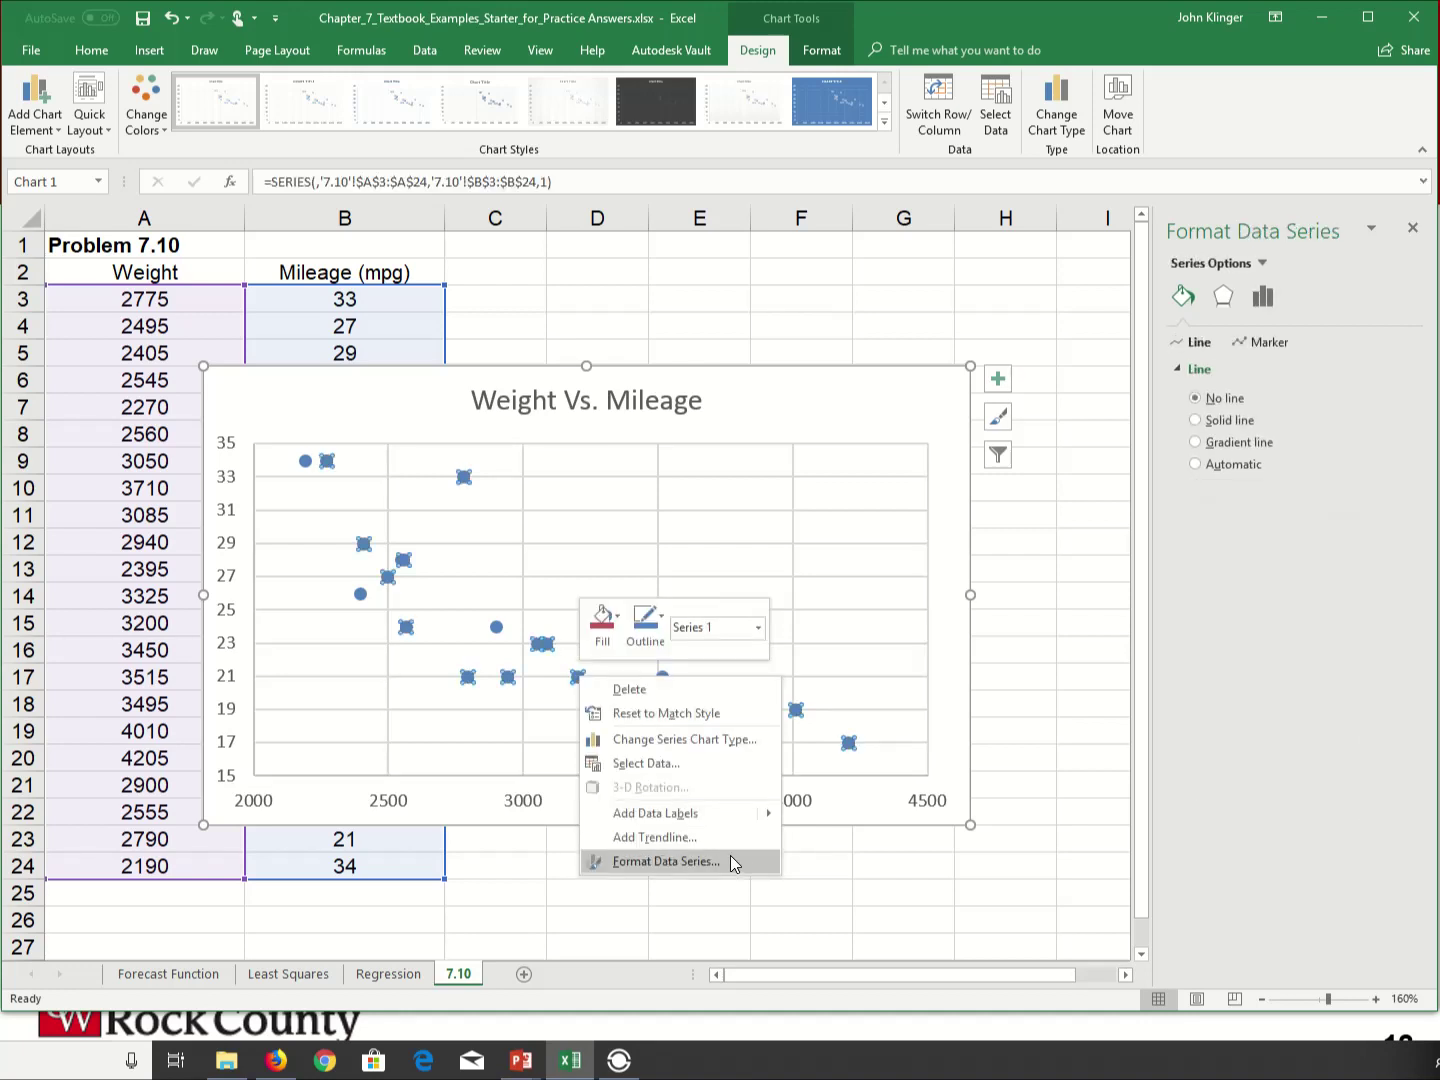
click(665, 839)
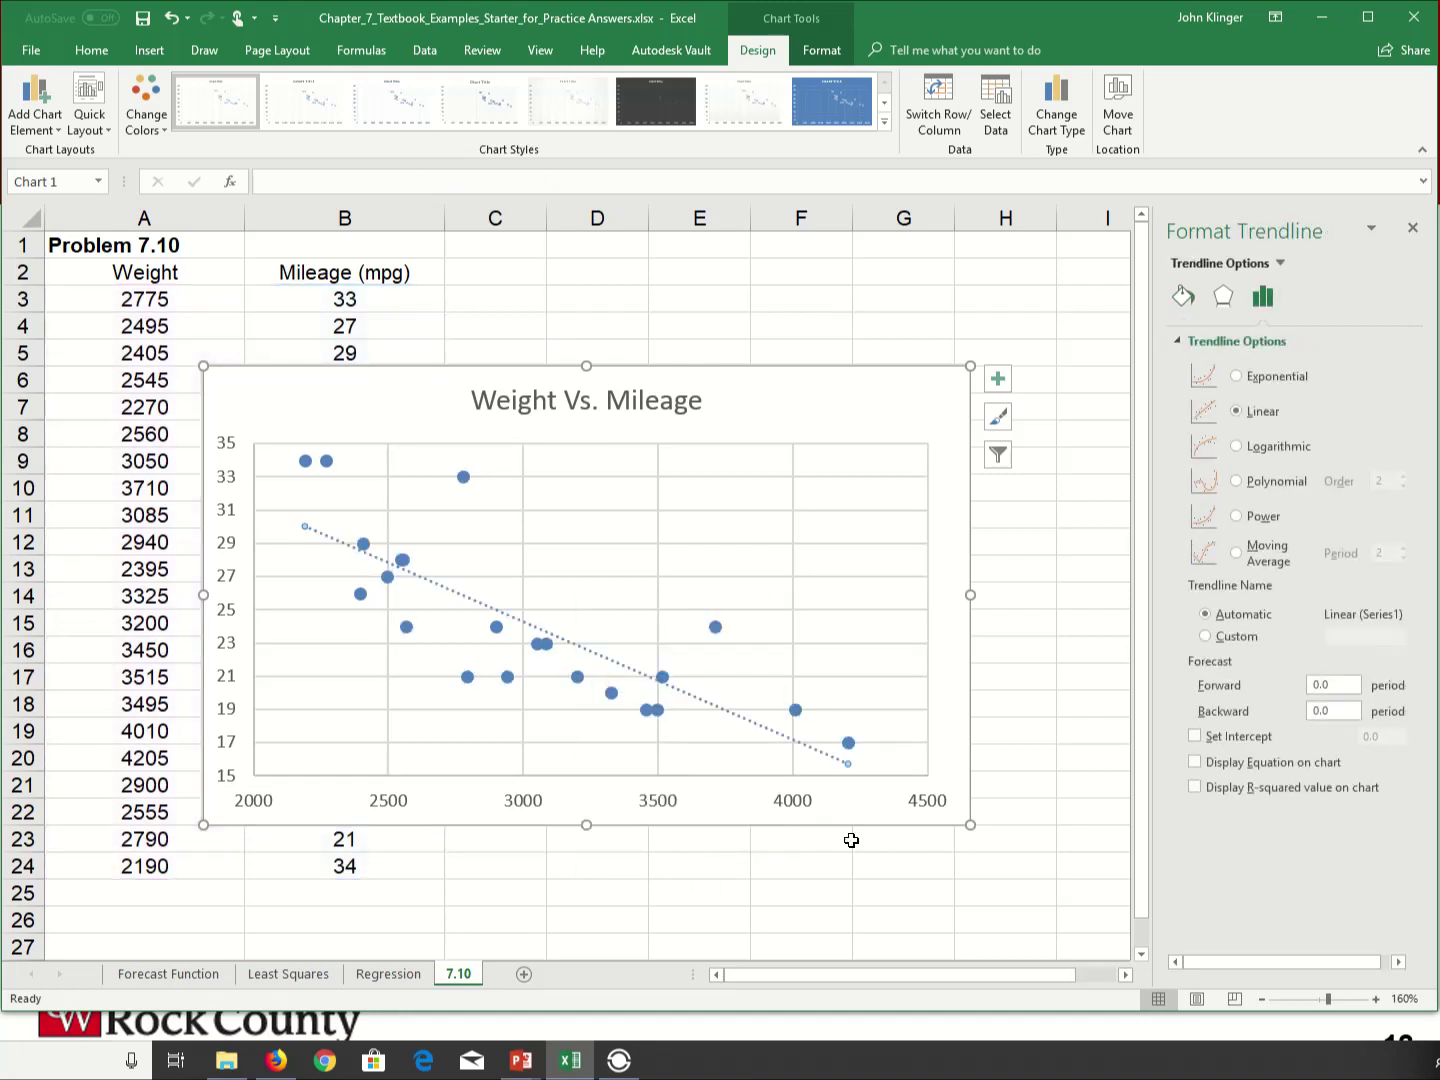
click(1195, 765)
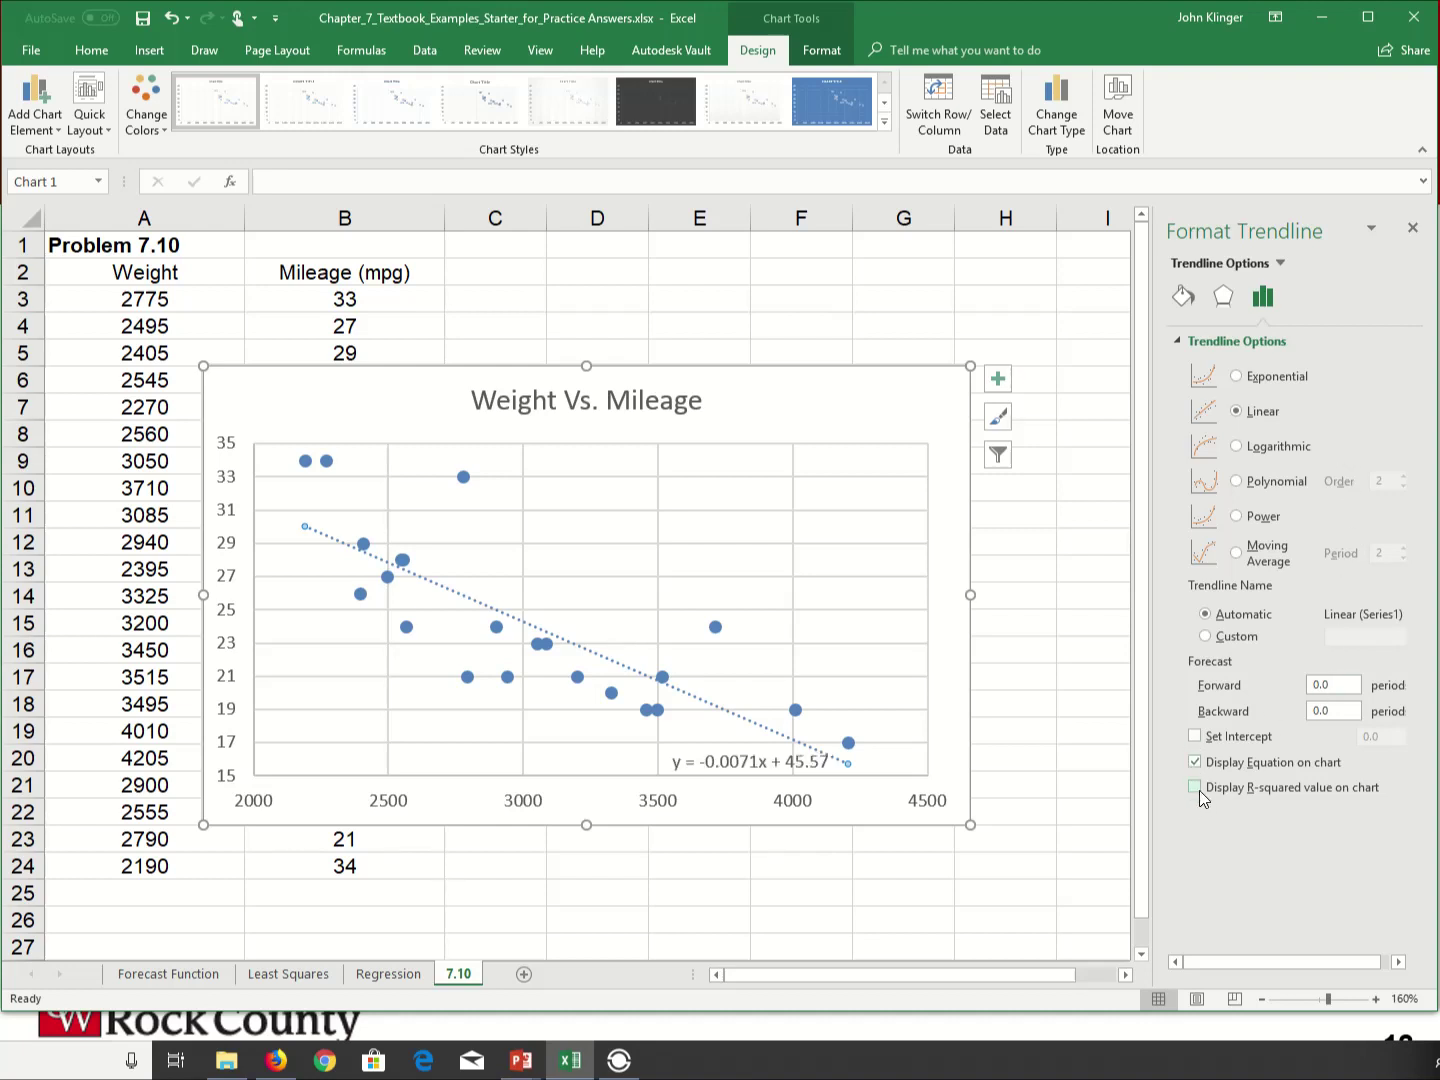
click(1195, 788)
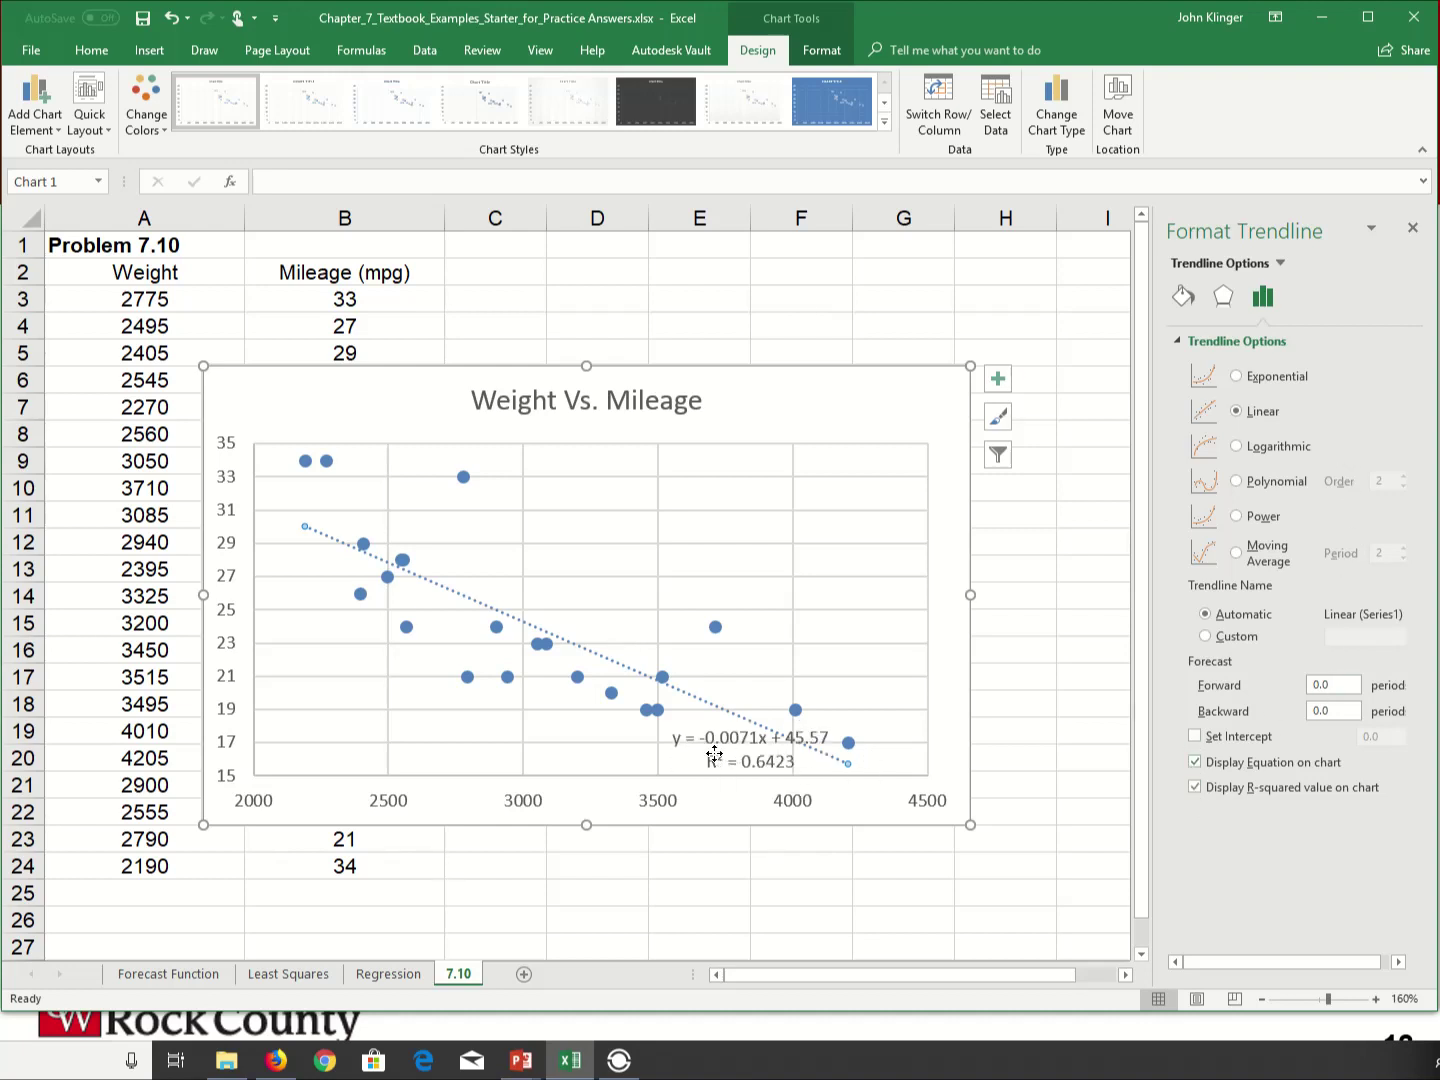
drag(714, 752, 798, 410)
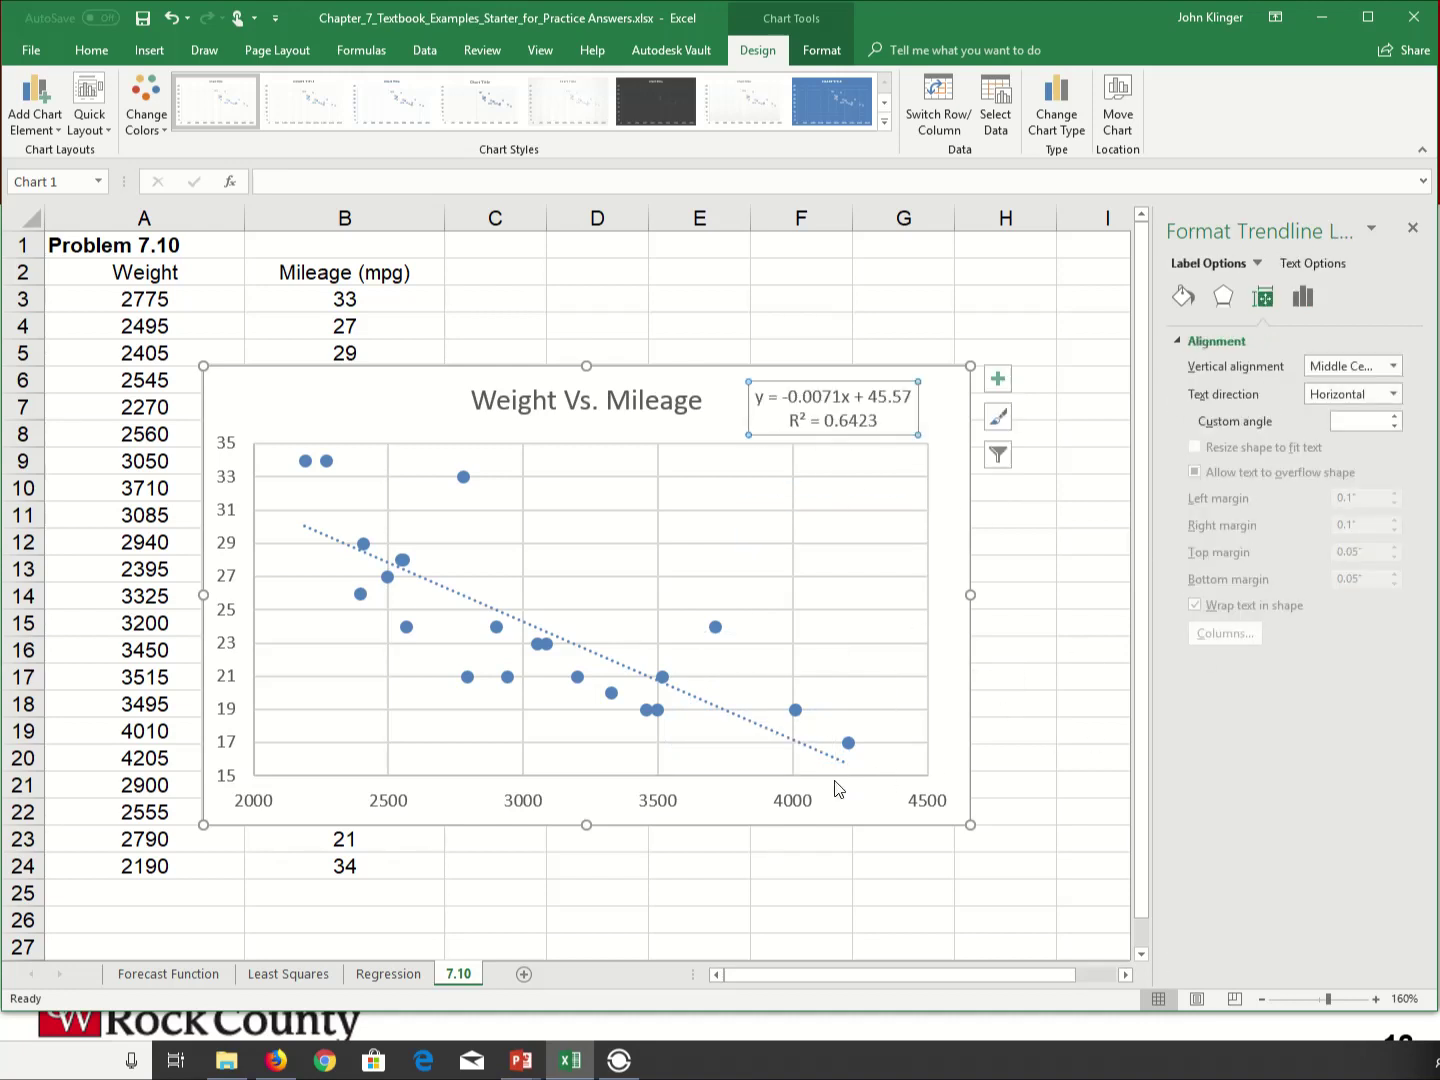
- Compare exponential, linear, power and order 3 polynomial fits for the mileage trendline, and set it to Power
click(793, 745)
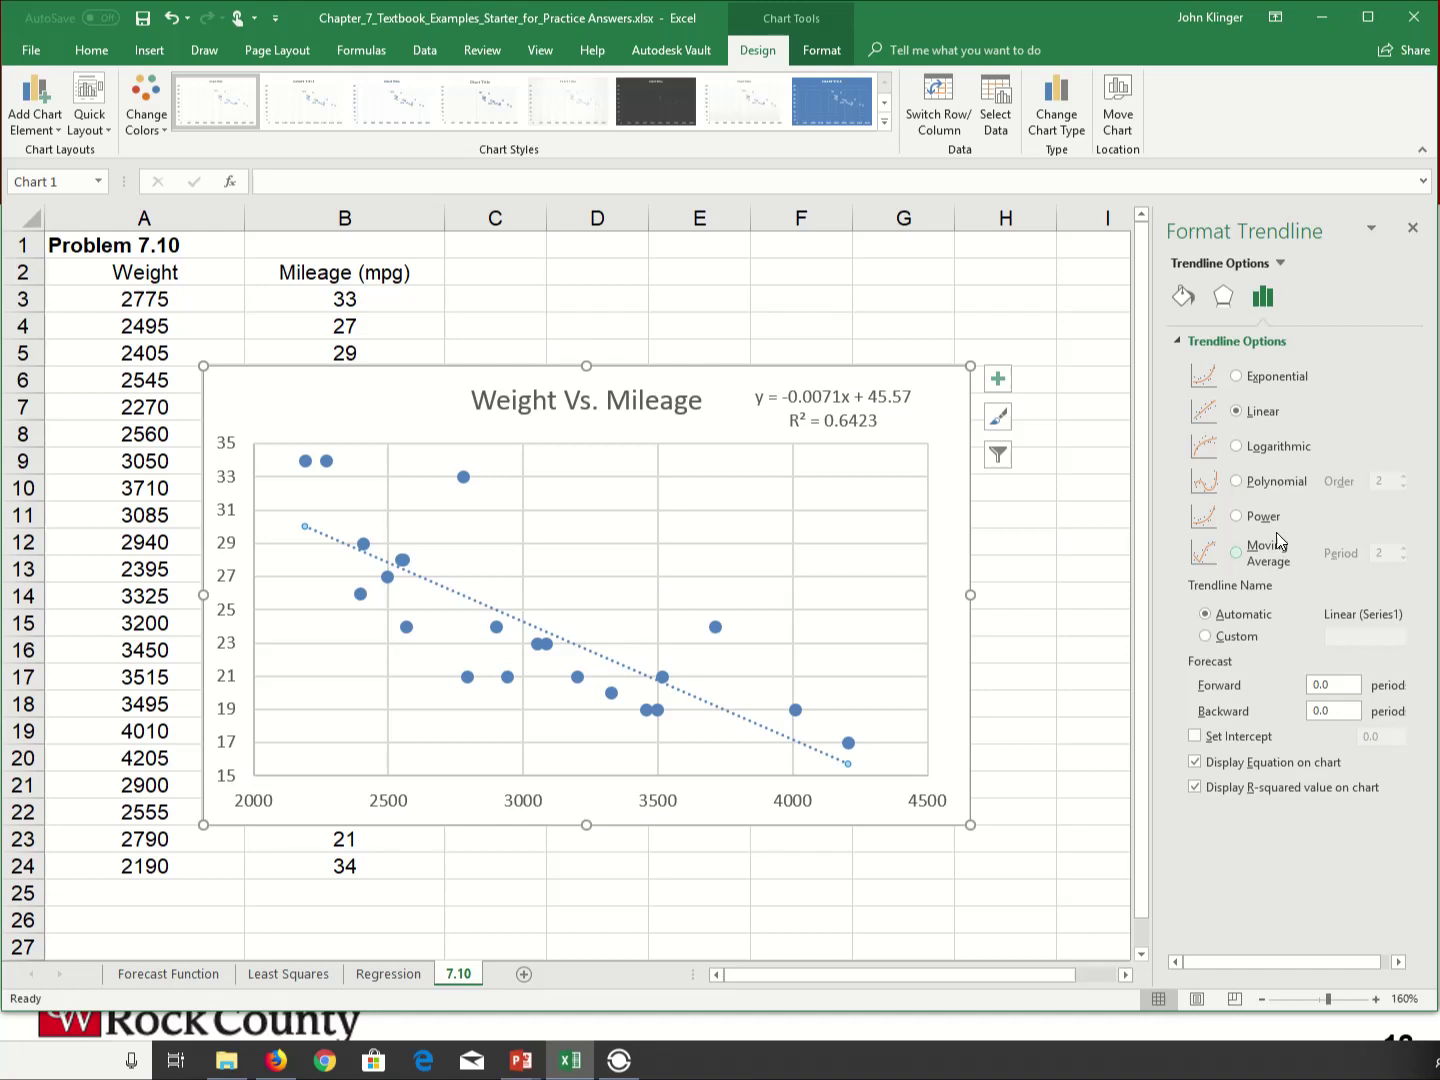
click(1236, 377)
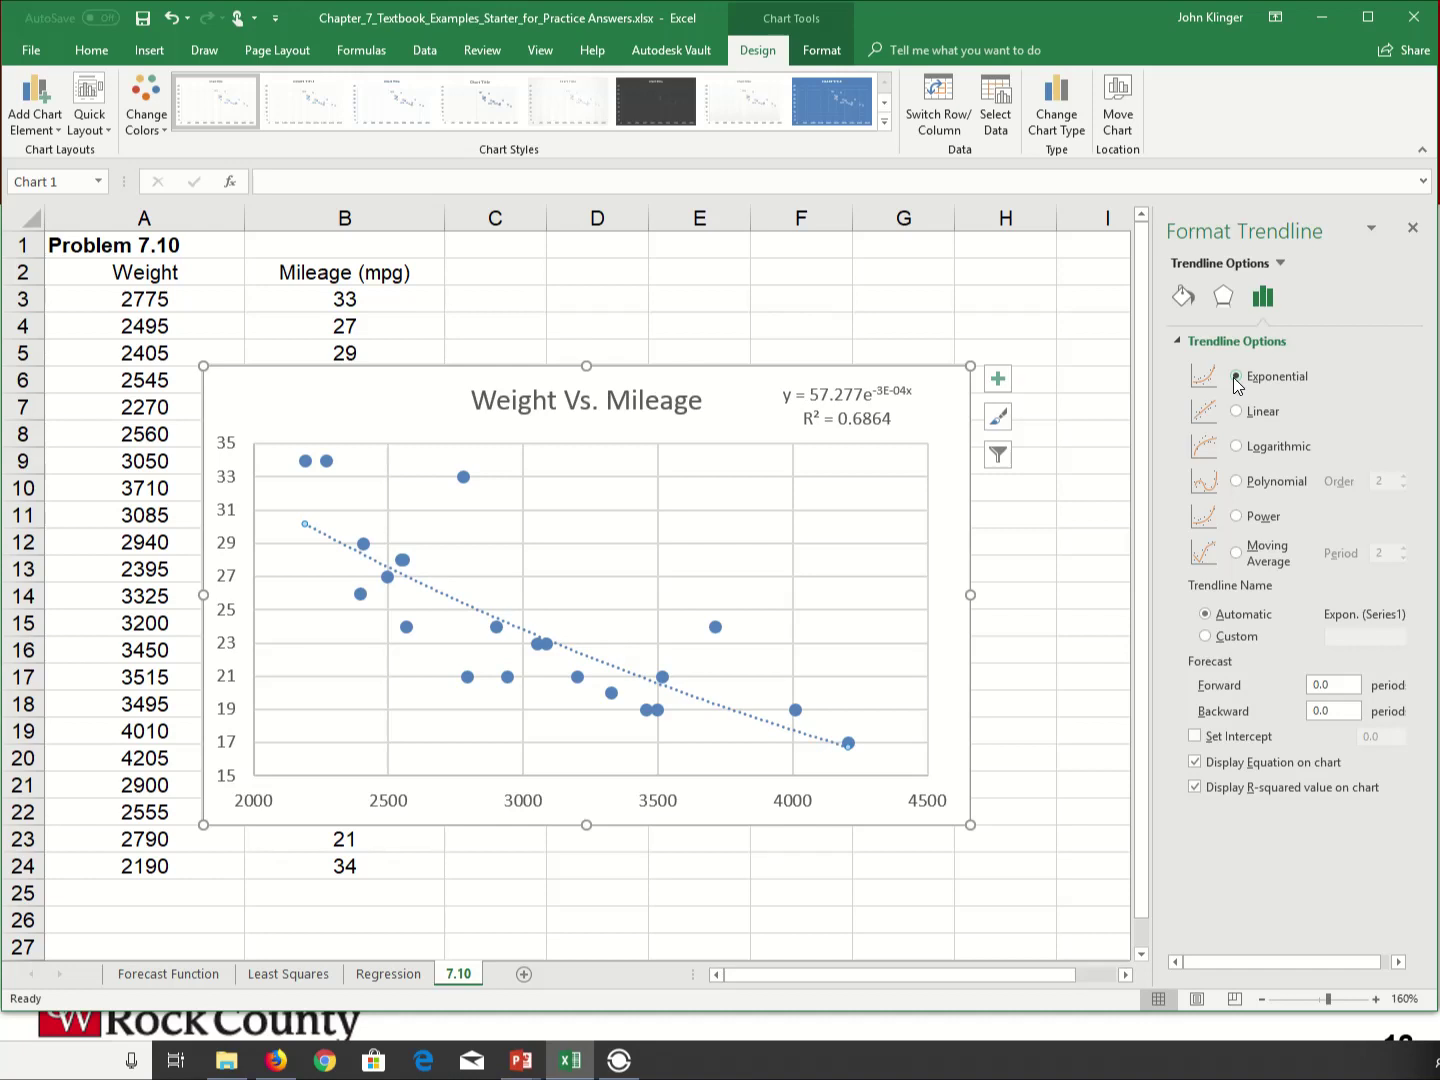
click(1245, 418)
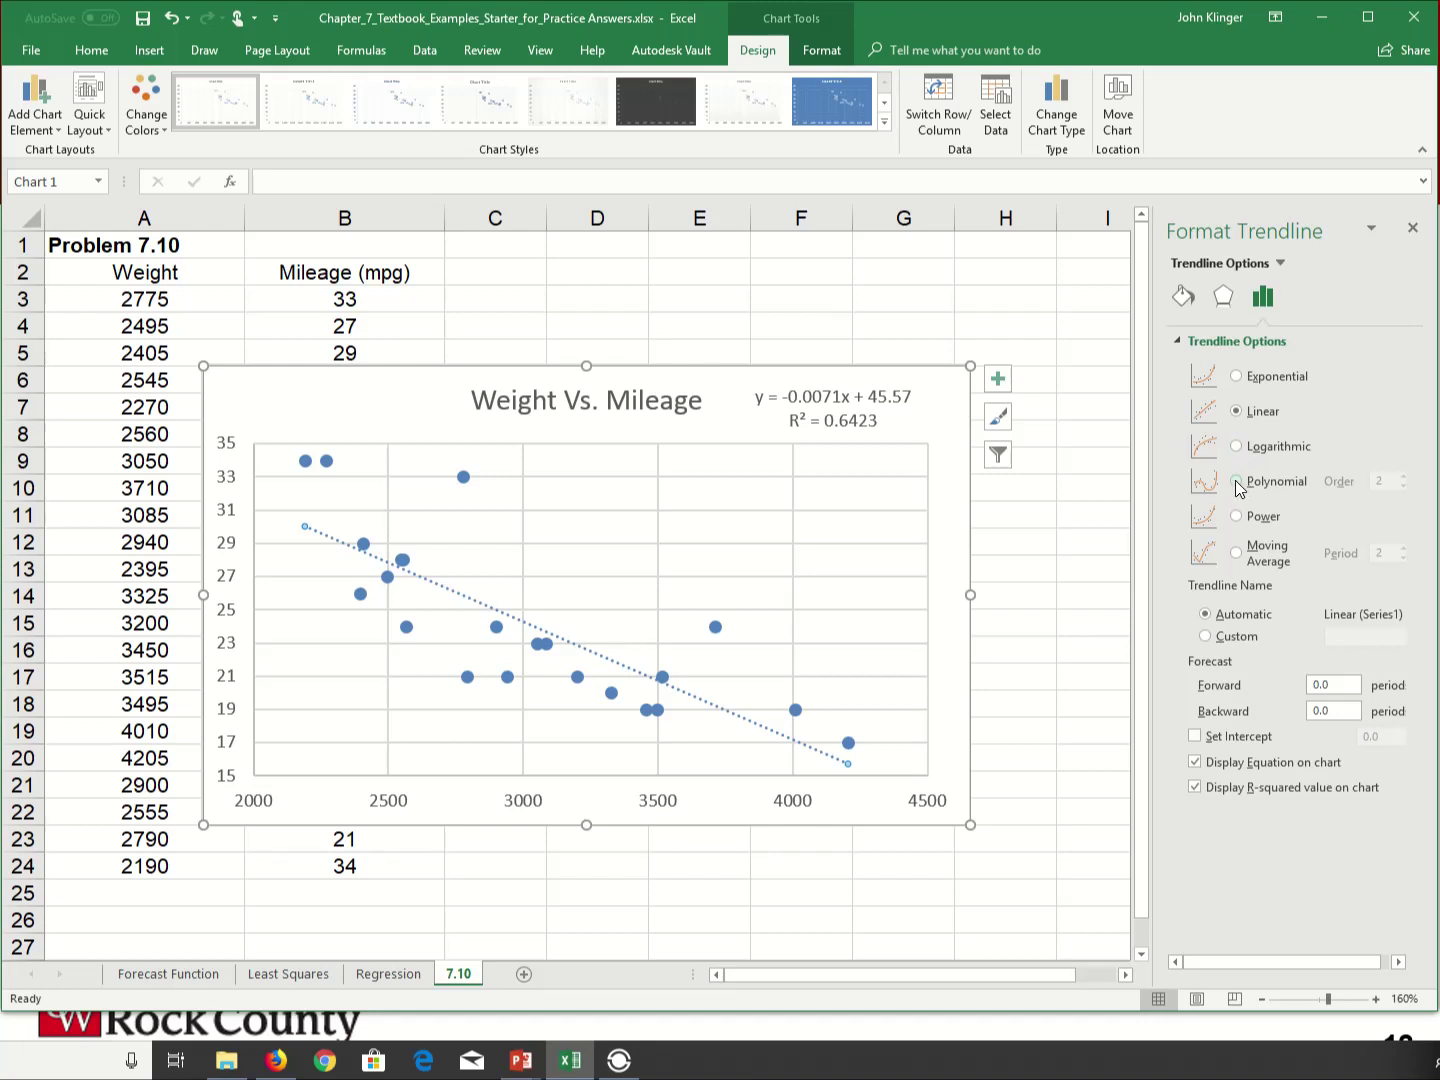
click(1237, 516)
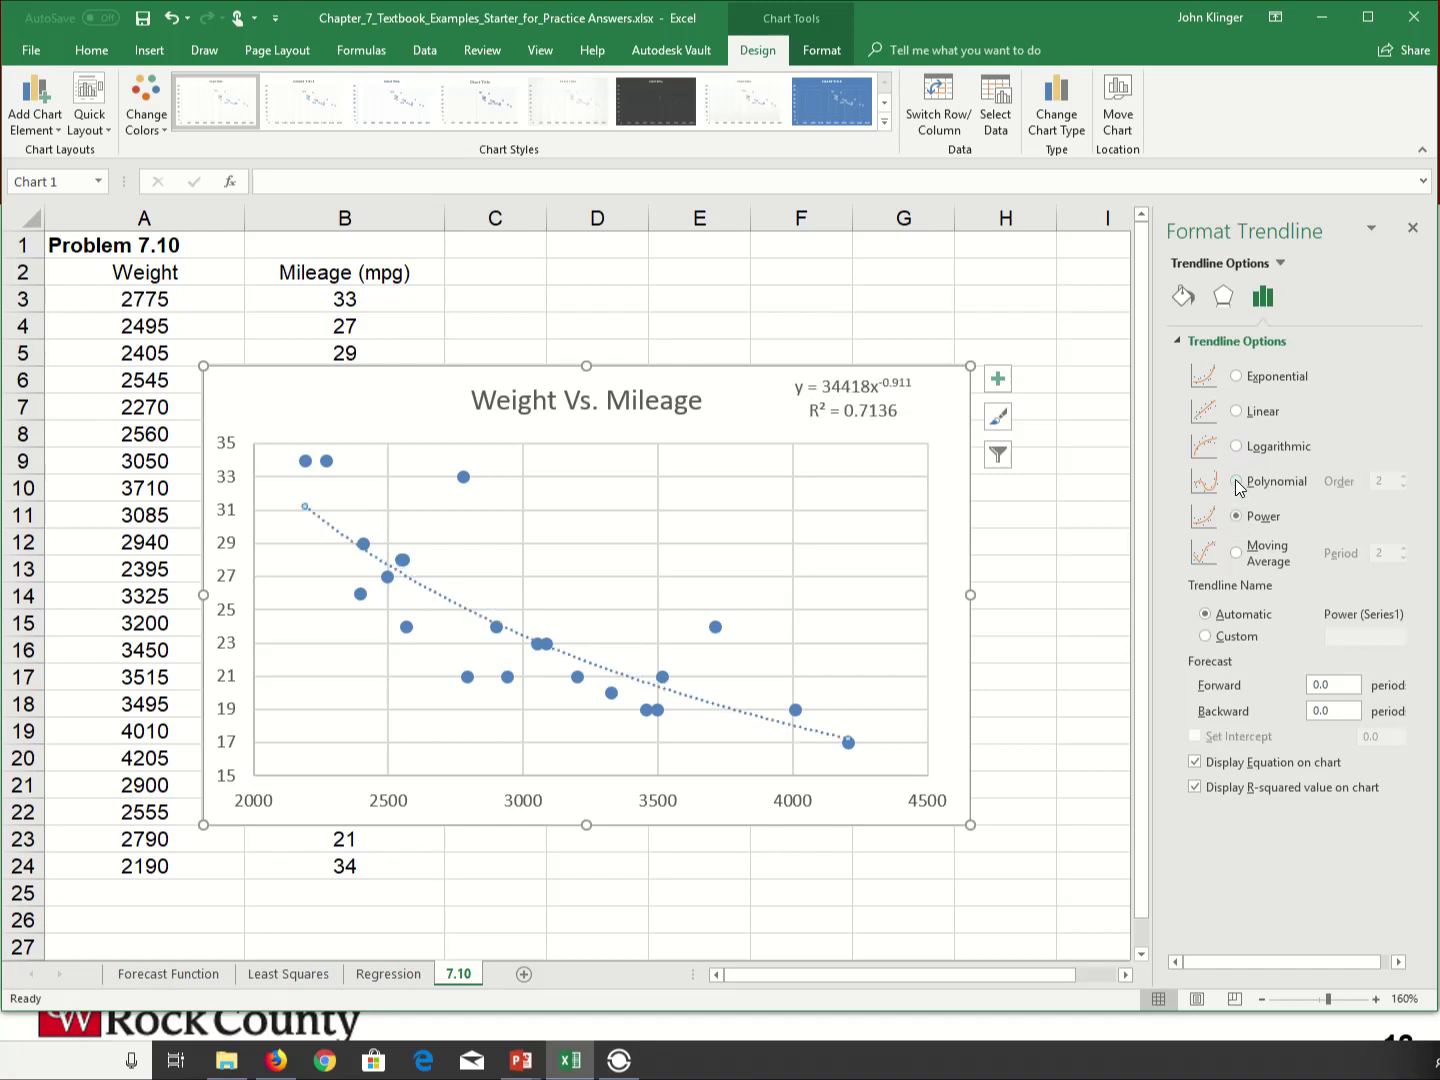
click(1237, 483)
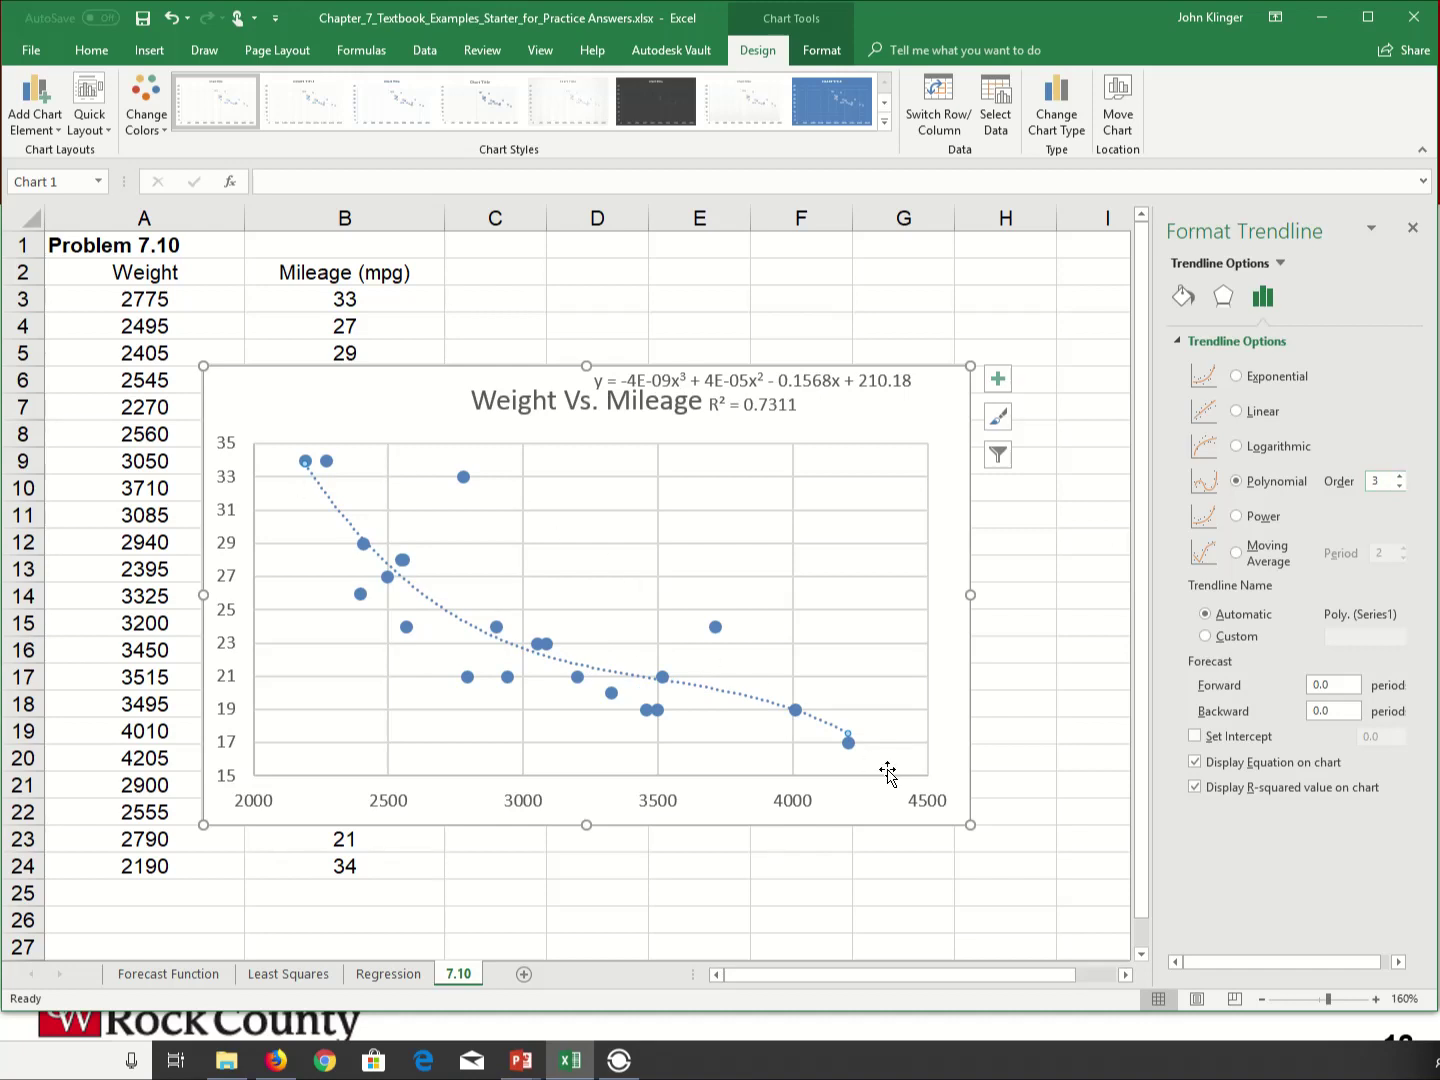
click(1237, 516)
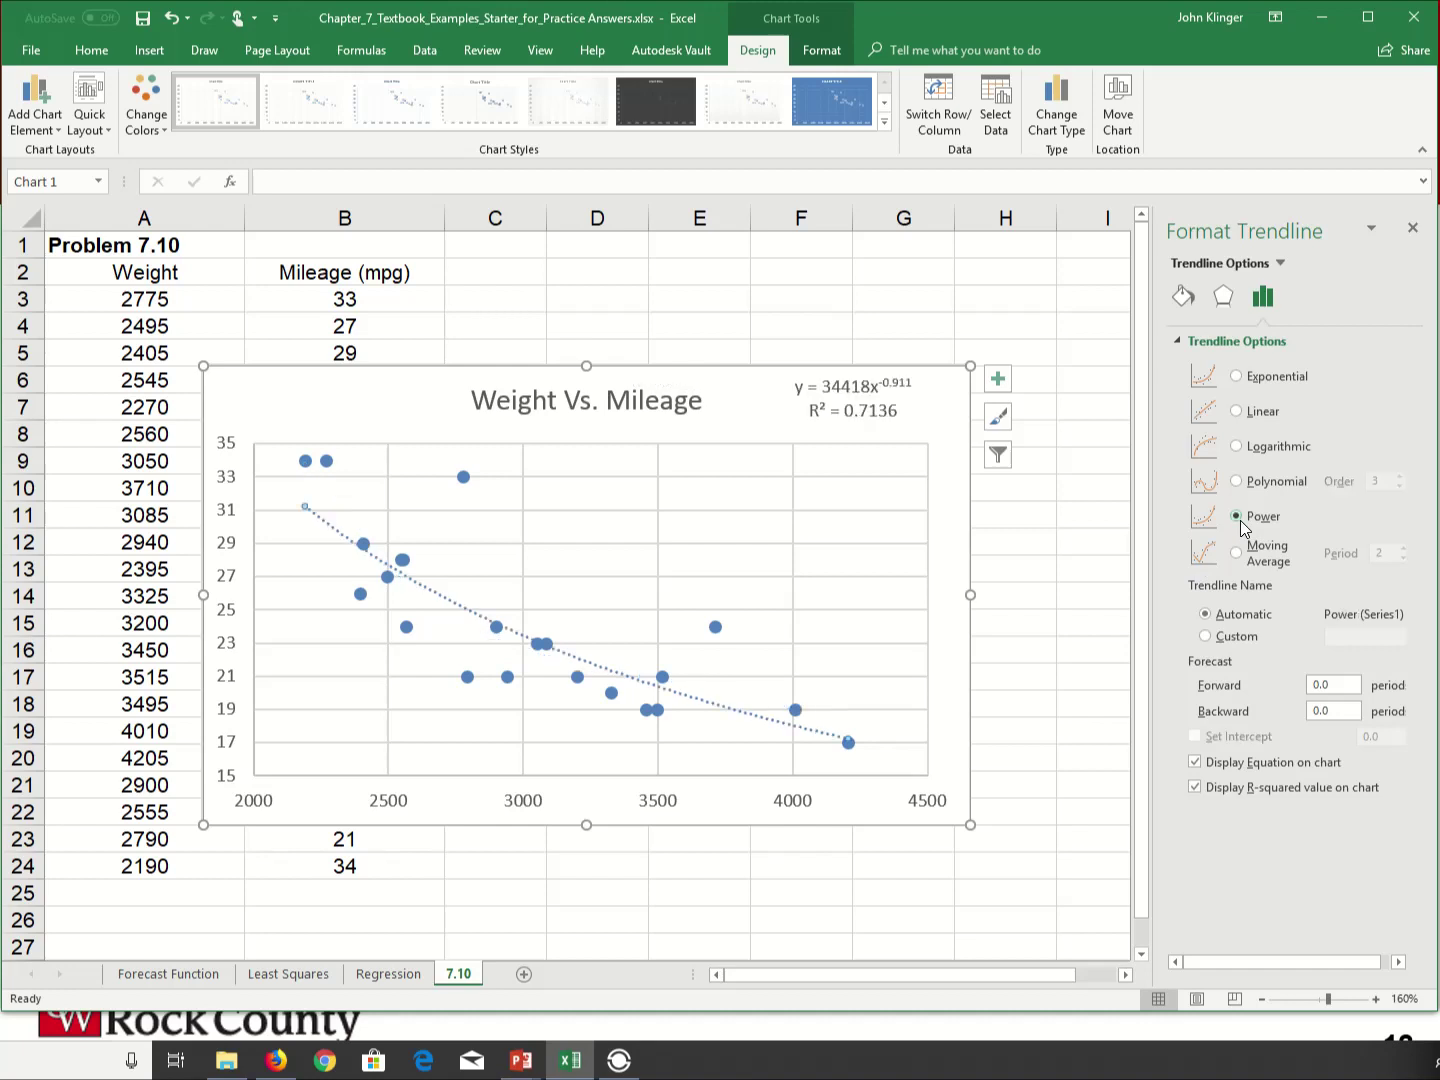